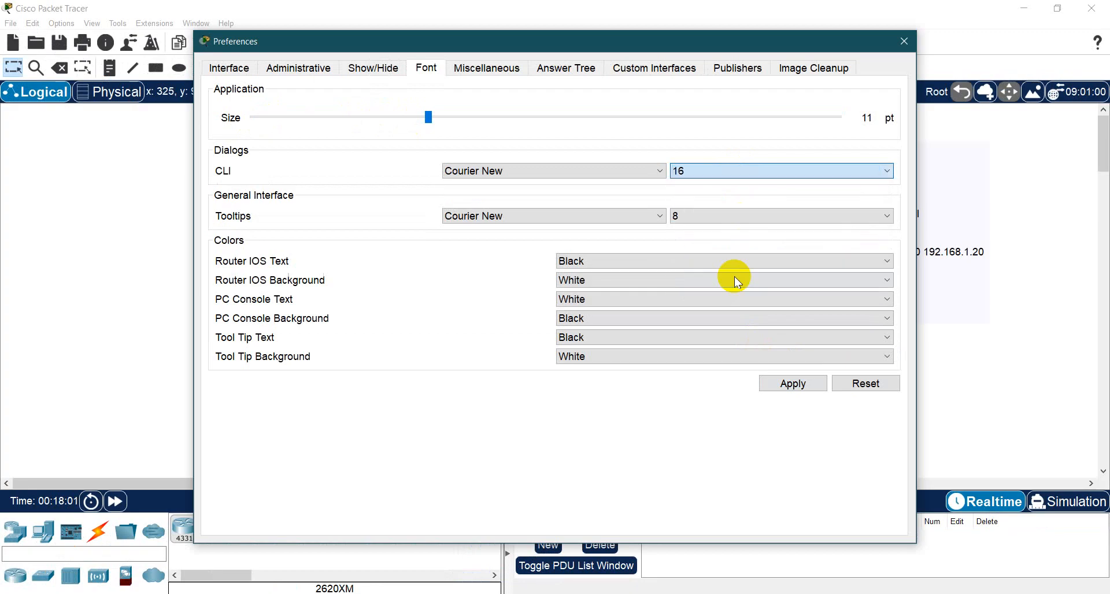
# - Apply the font preferences with the CLI font size at 16 and close the Preferences window
pyautogui.click(790, 382)
pyautogui.click(905, 41)
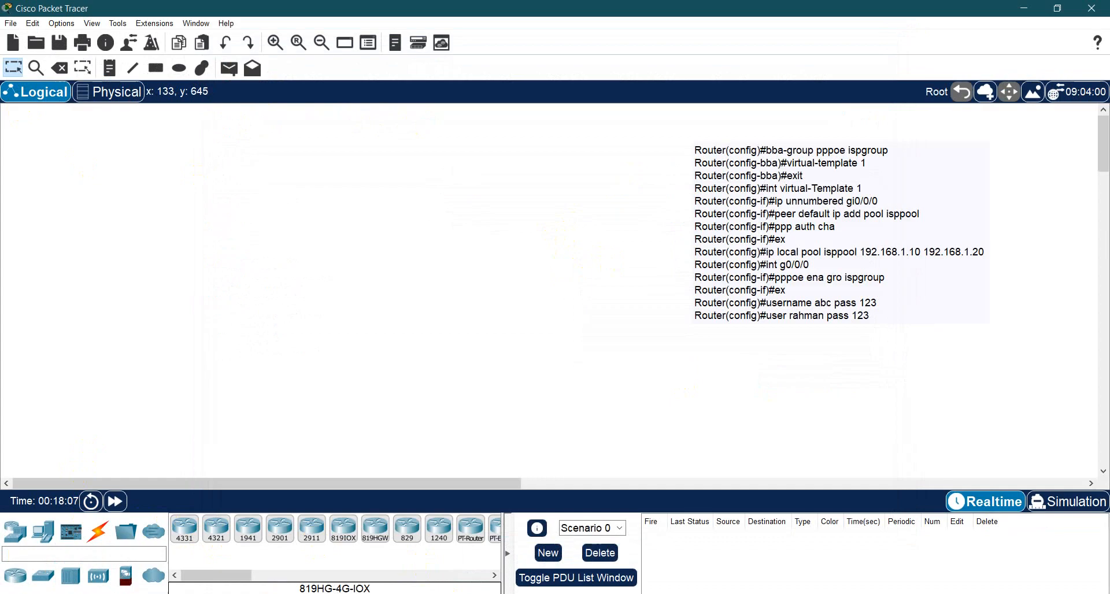
# - Following the topology slide in PowerPoint, place a 4331 router, a PT-Cloud and a DSL modem in a column down the workspace
pyautogui.hotkey('alt', 'Tab')
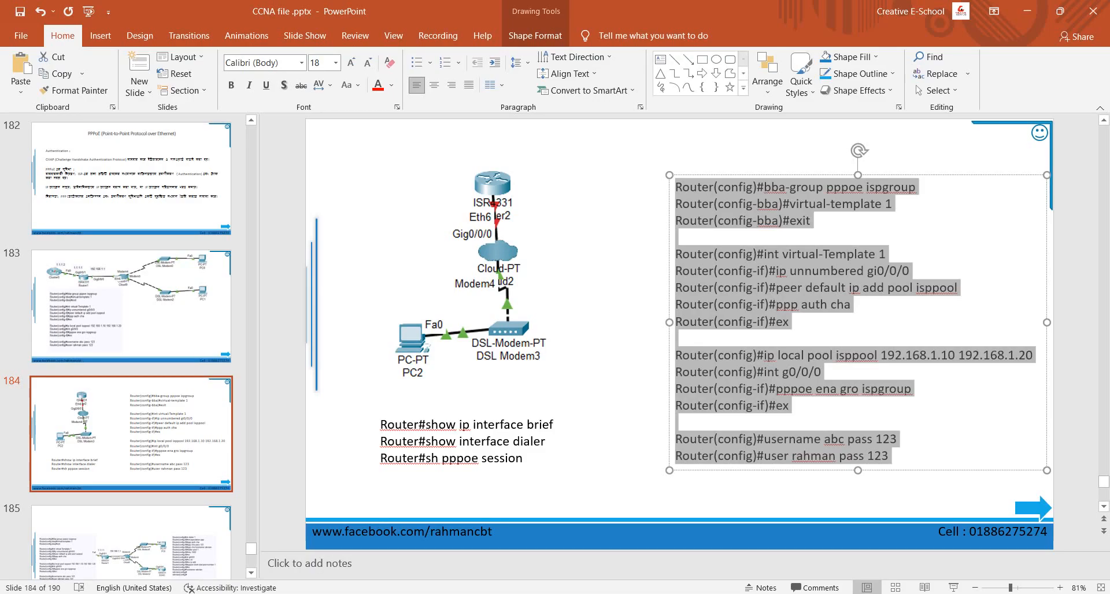
pyautogui.hotkey('alt', 'Tab')
pyautogui.click(186, 531)
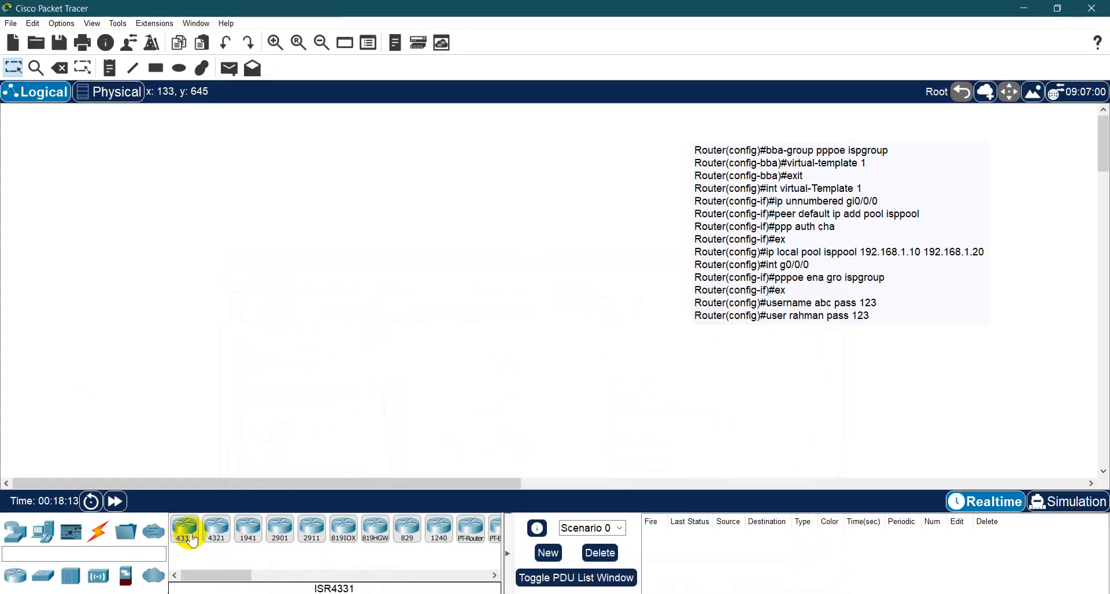
pyautogui.moveTo(187, 533); pyautogui.dragTo(339, 176)
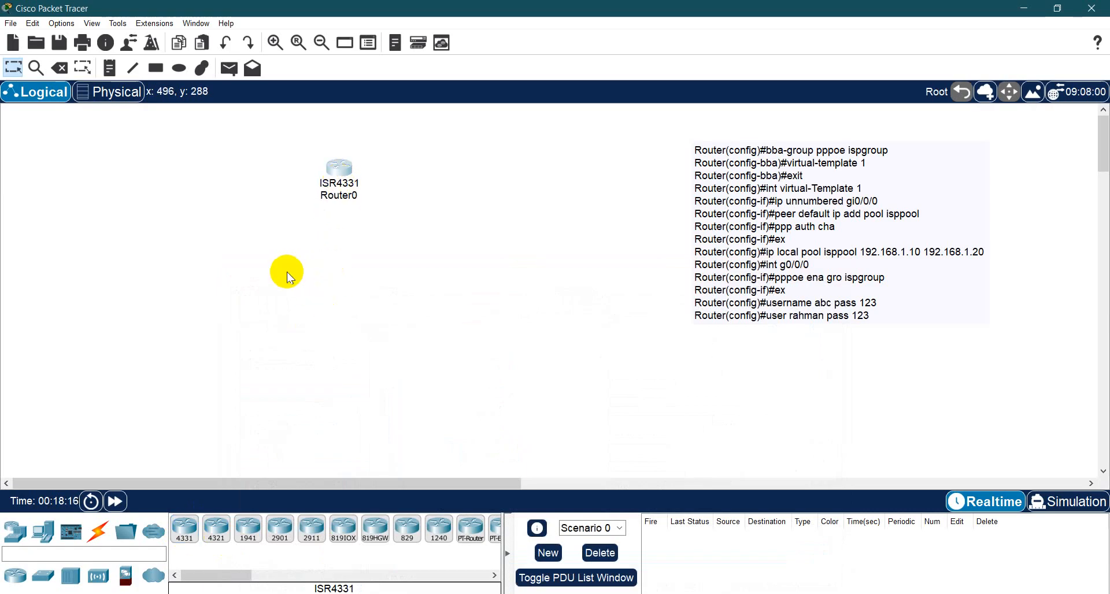
pyautogui.click(157, 576)
pyautogui.click(184, 540)
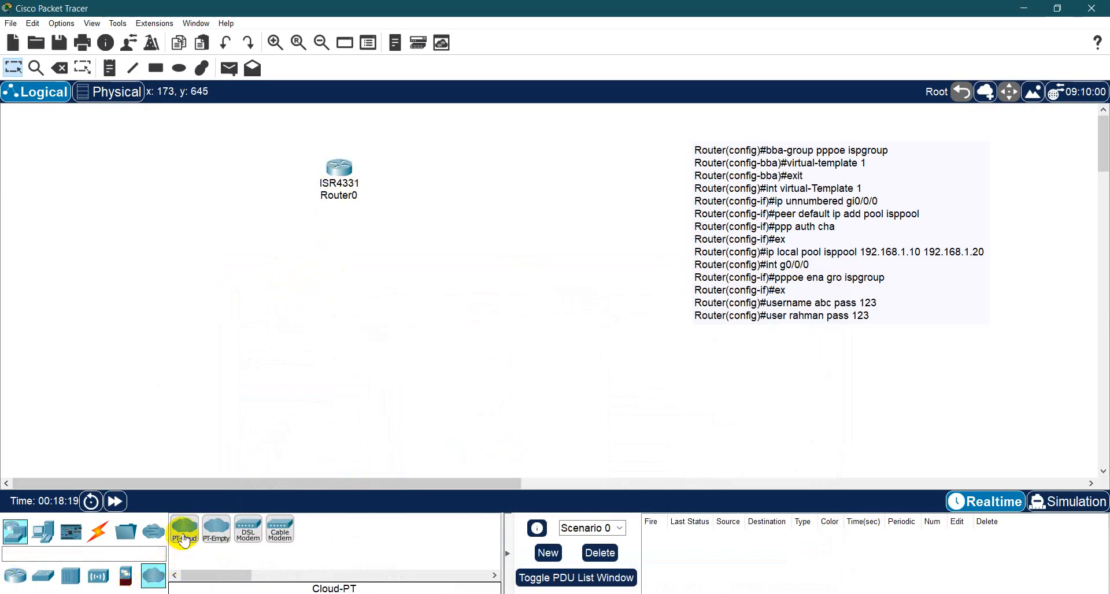
pyautogui.moveTo(185, 540); pyautogui.dragTo(341, 257)
pyautogui.click(248, 530)
pyautogui.moveTo(248, 531); pyautogui.dragTo(341, 311)
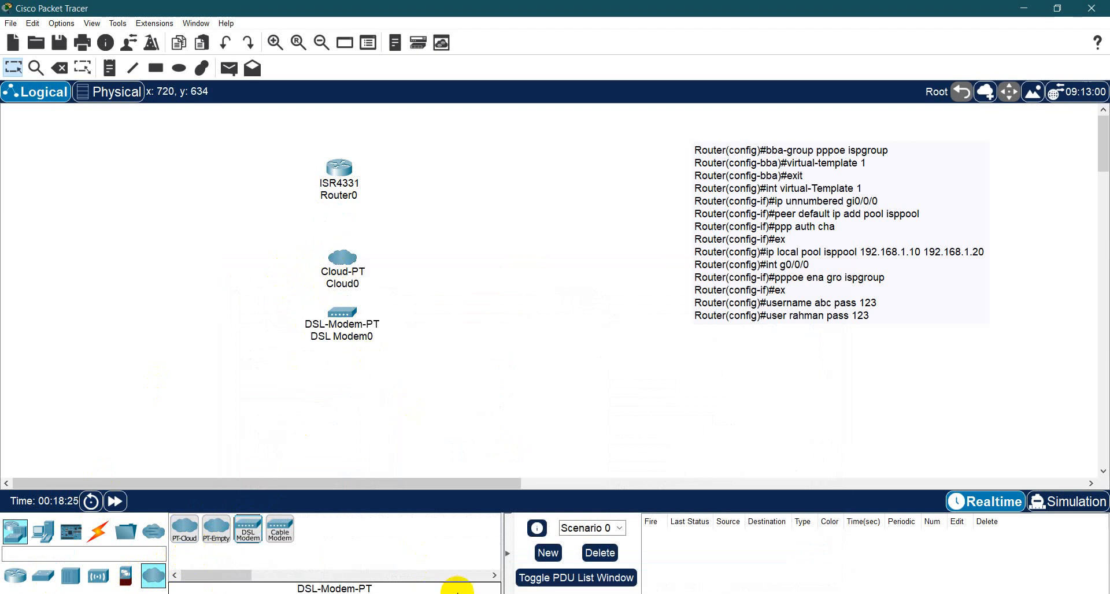
# - Check the topology slide in PowerPoint and place a PC below the DSL modem in Packet Tracer
pyautogui.click(457, 593)
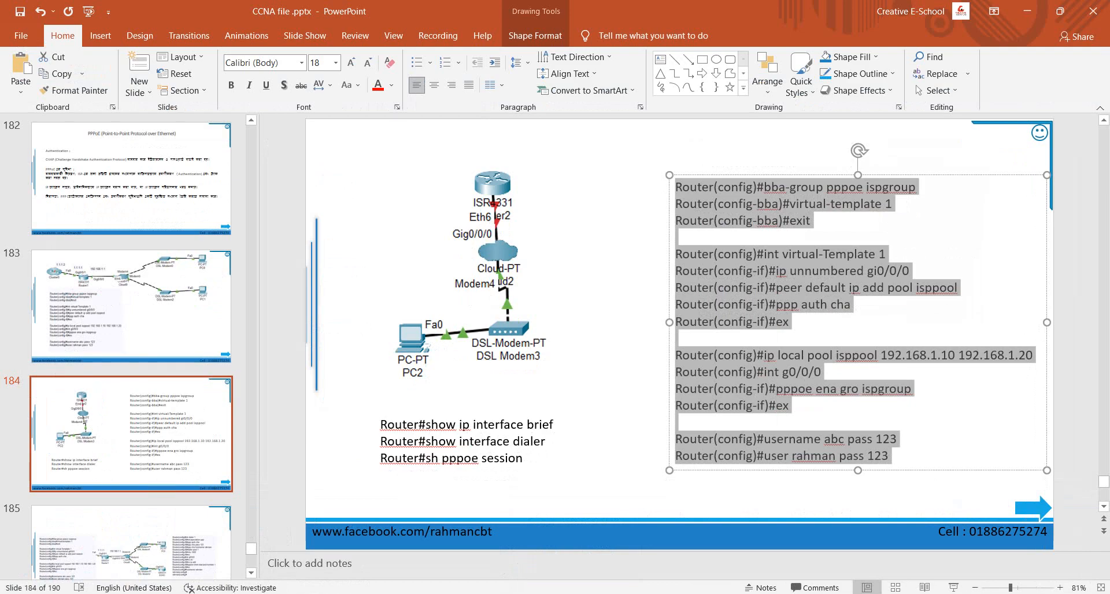
pyautogui.hotkey('alt', 'Tab')
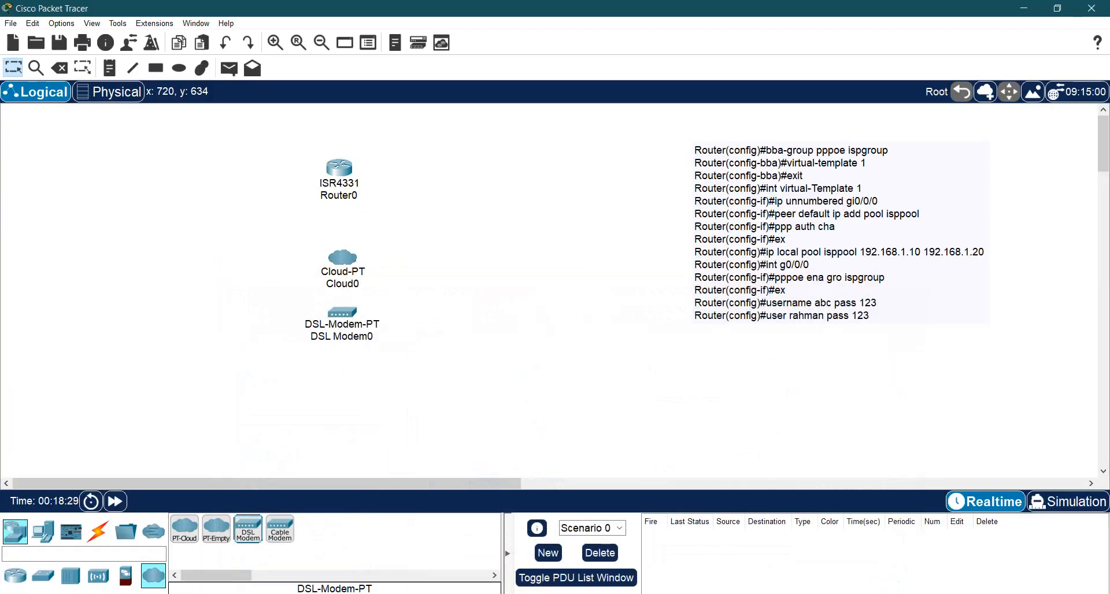
pyautogui.hotkey('alt', 'Tab')
pyautogui.hotkey('alt', 'Tab')
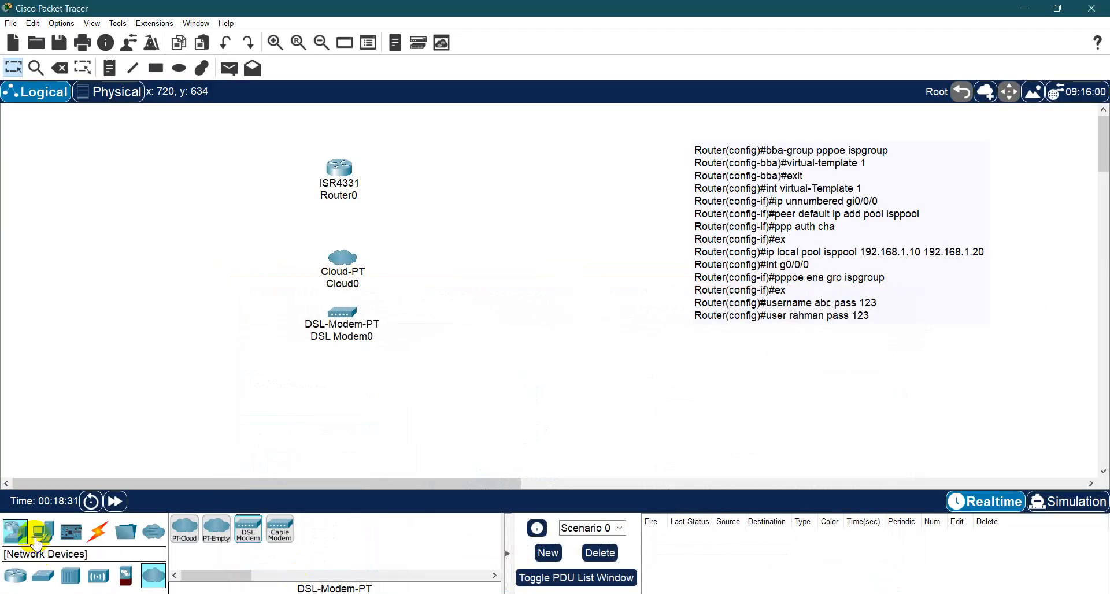
pyautogui.moveTo(36, 543); pyautogui.dragTo(339, 394)
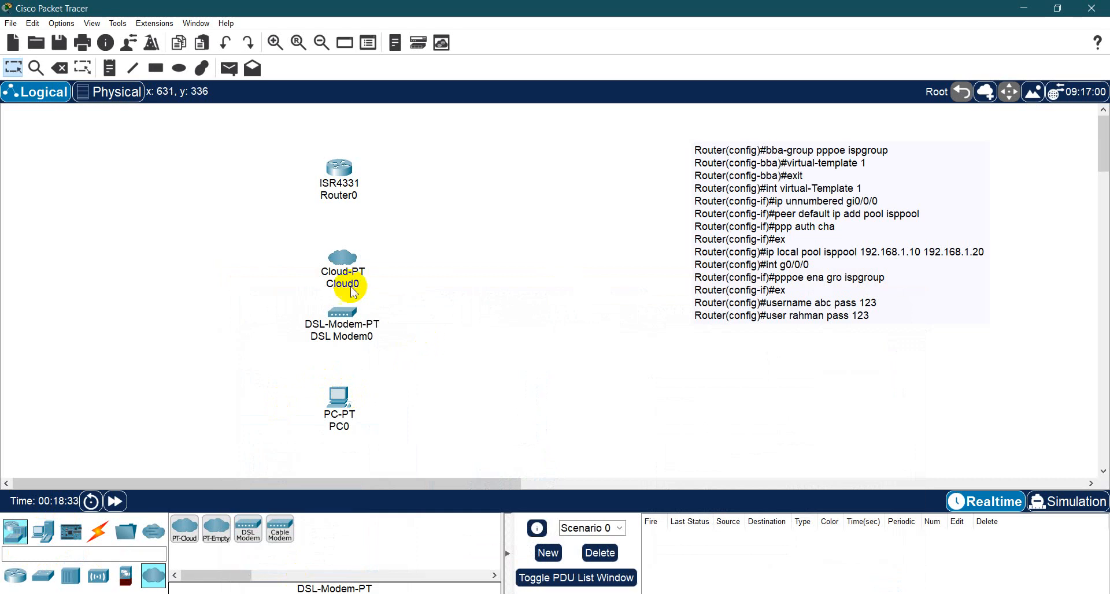
# - Move the cloud up and adjust the DSL modem so the devices are spaced out between the router and the PC
pyautogui.moveTo(347, 268); pyautogui.dragTo(350, 251)
pyautogui.click(405, 290)
pyautogui.moveTo(350, 313); pyautogui.dragTo(356, 311)
pyautogui.click(417, 271)
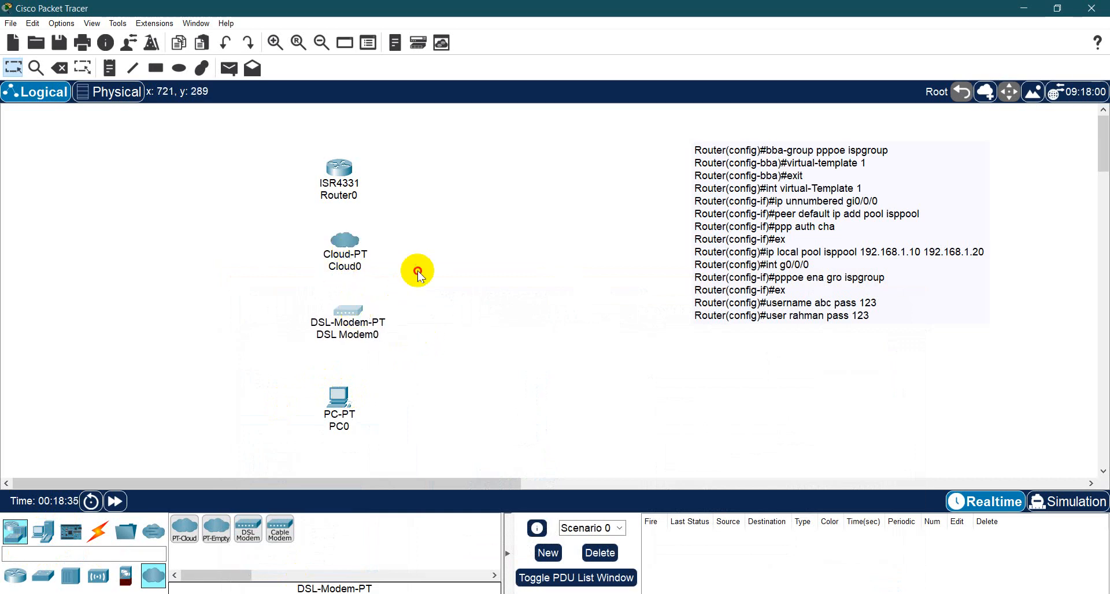
pyautogui.moveTo(363, 248); pyautogui.dragTo(359, 250)
# - Cable the PC to the DSL modem, the modem to the cloud and the cloud to the router with automatically chosen connections
pyautogui.click(97, 534)
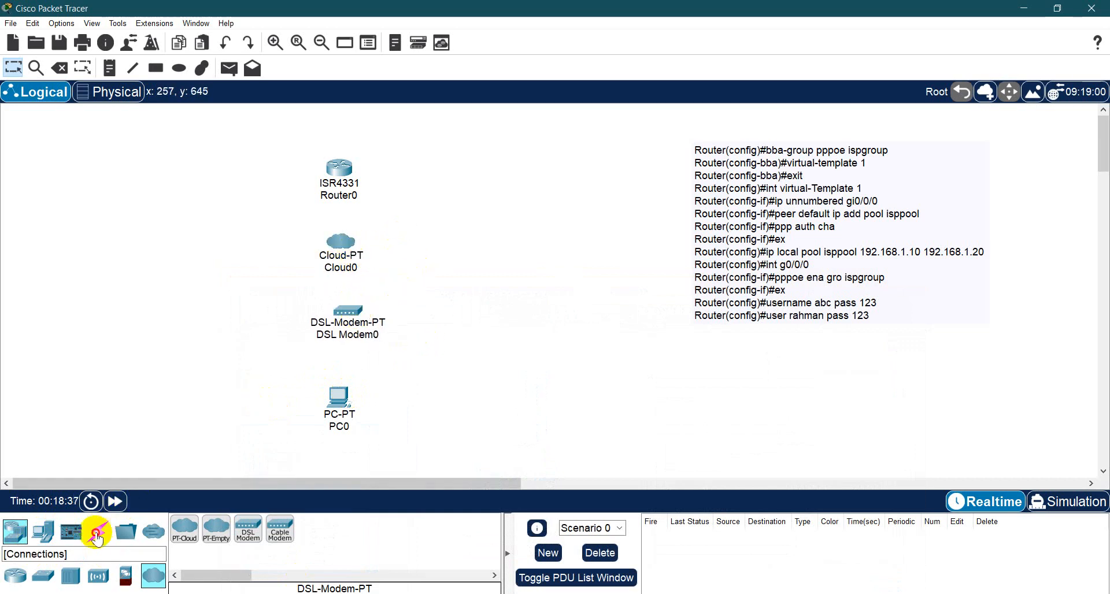
pyautogui.click(185, 529)
pyautogui.click(339, 398)
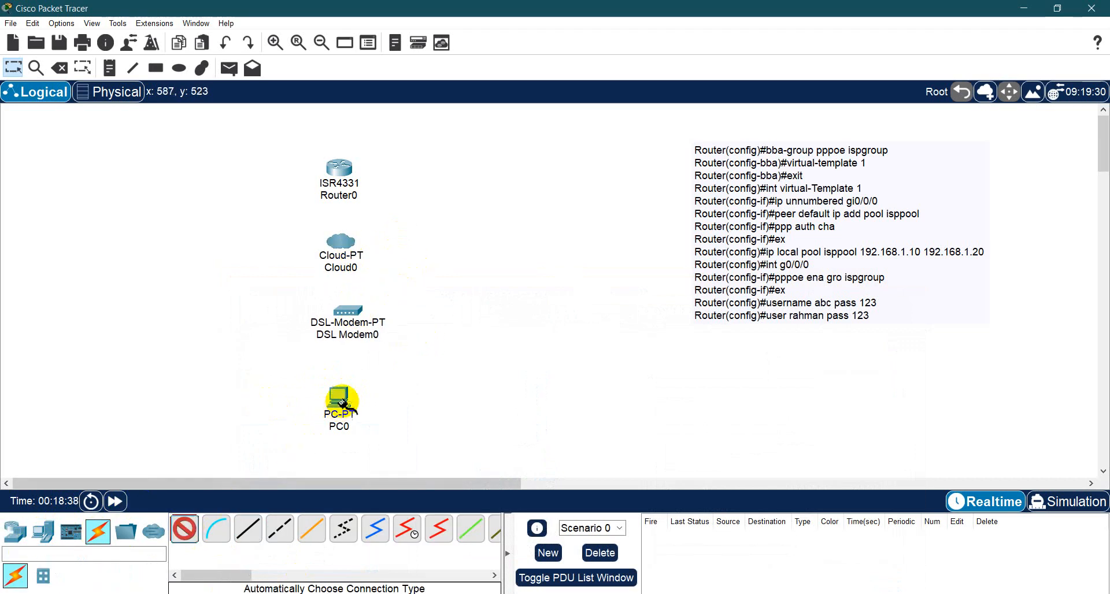
pyautogui.click(343, 319)
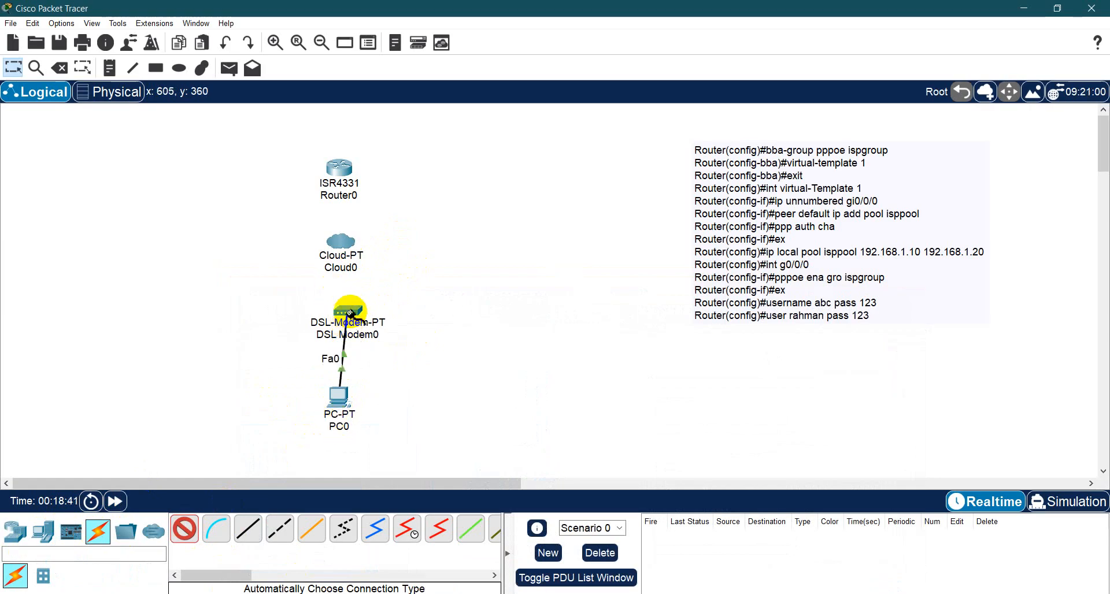
pyautogui.click(341, 242)
pyautogui.click(352, 326)
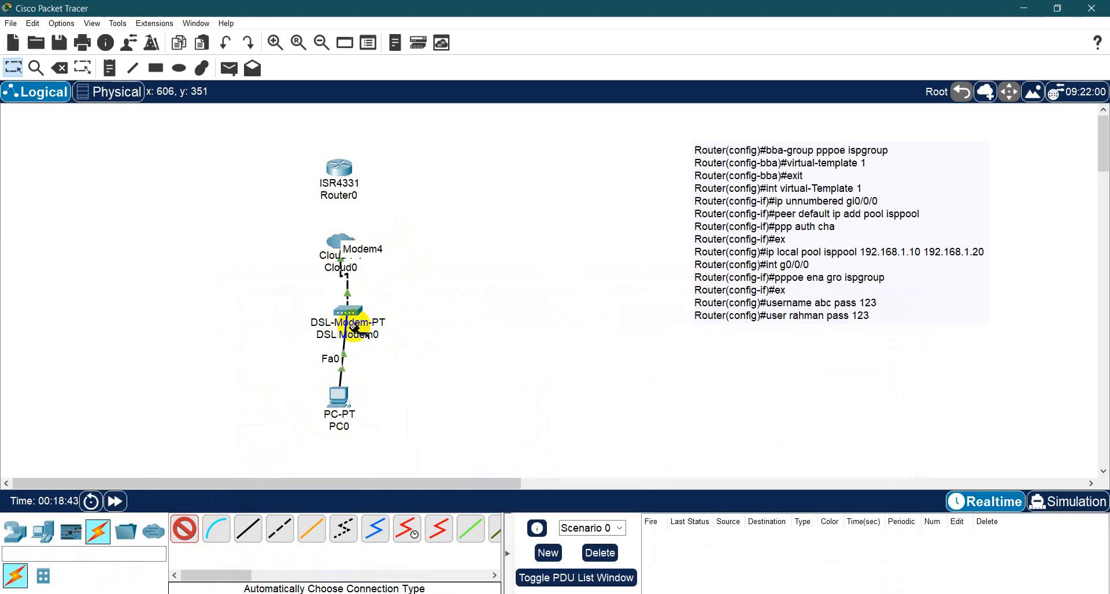
pyautogui.click(340, 242)
pyautogui.click(339, 174)
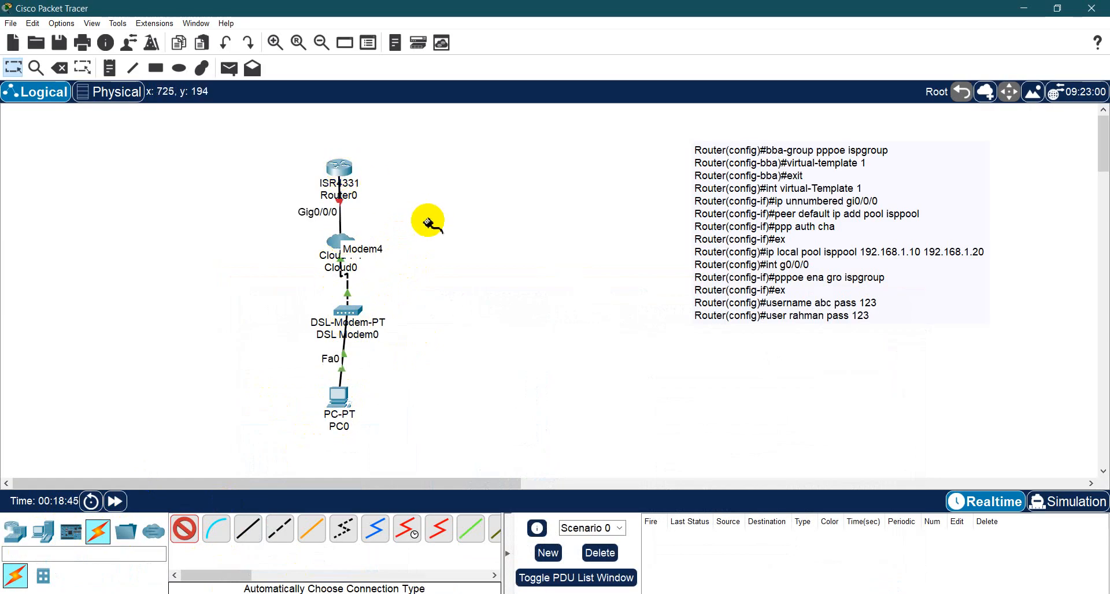
pyautogui.press('Escape')
# - Shift the cloud to the left of the router and nudge the DSL modem slightly up so the link labels are readable
pyautogui.click(328, 243)
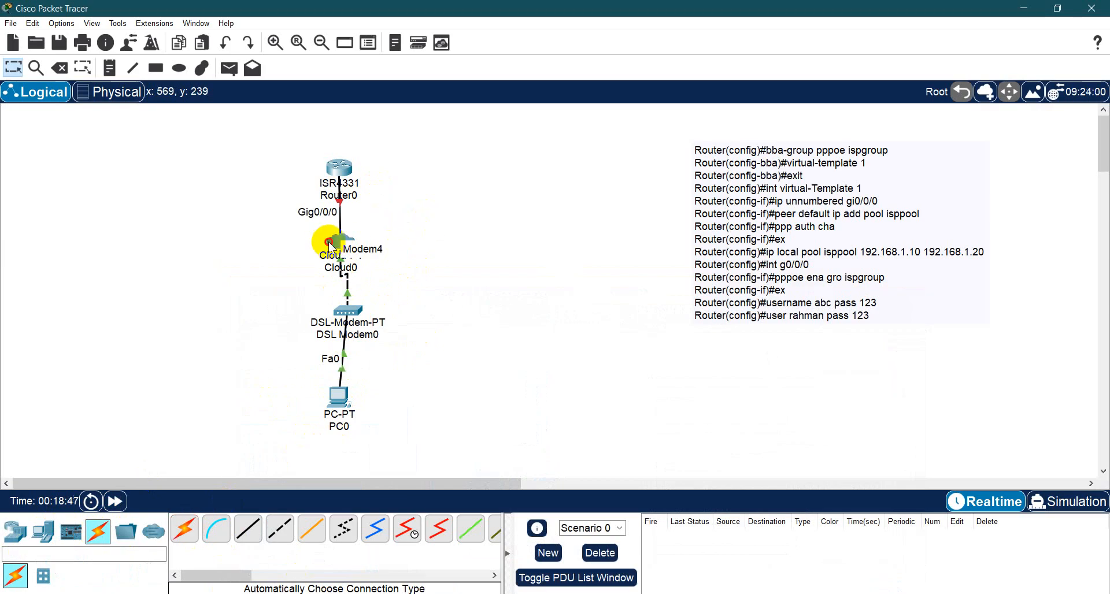
pyautogui.moveTo(329, 242); pyautogui.dragTo(240, 249)
pyautogui.click(354, 313)
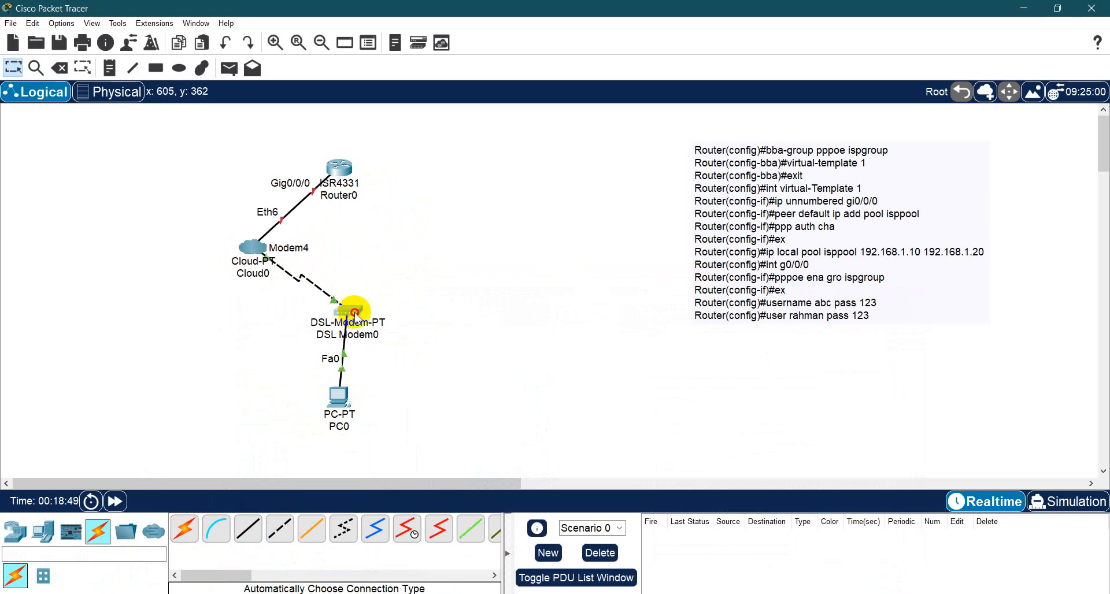
pyautogui.moveTo(354, 313); pyautogui.dragTo(361, 305)
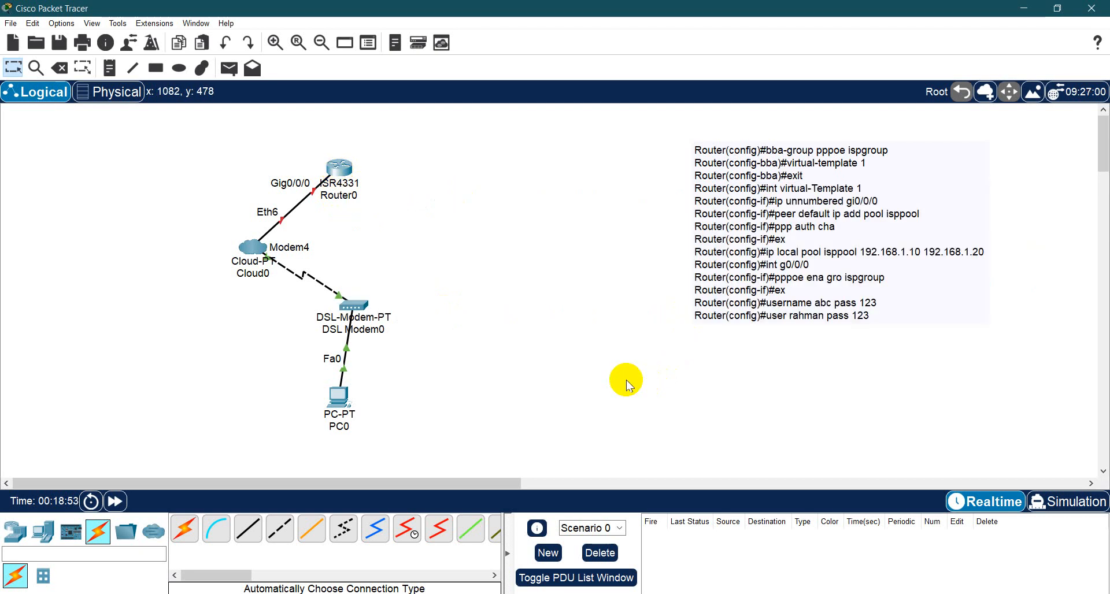
# - Review the reference slide in PowerPoint and open Router0's command-line interface beside the configuration note in Packet Tracer
pyautogui.click(555, 593)
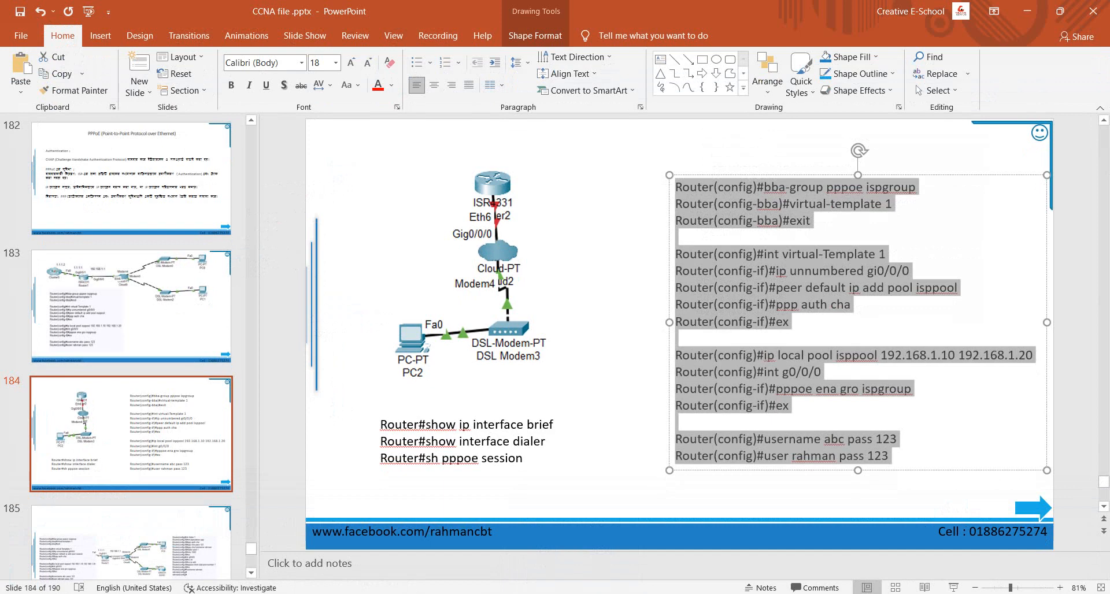
pyautogui.click(526, 593)
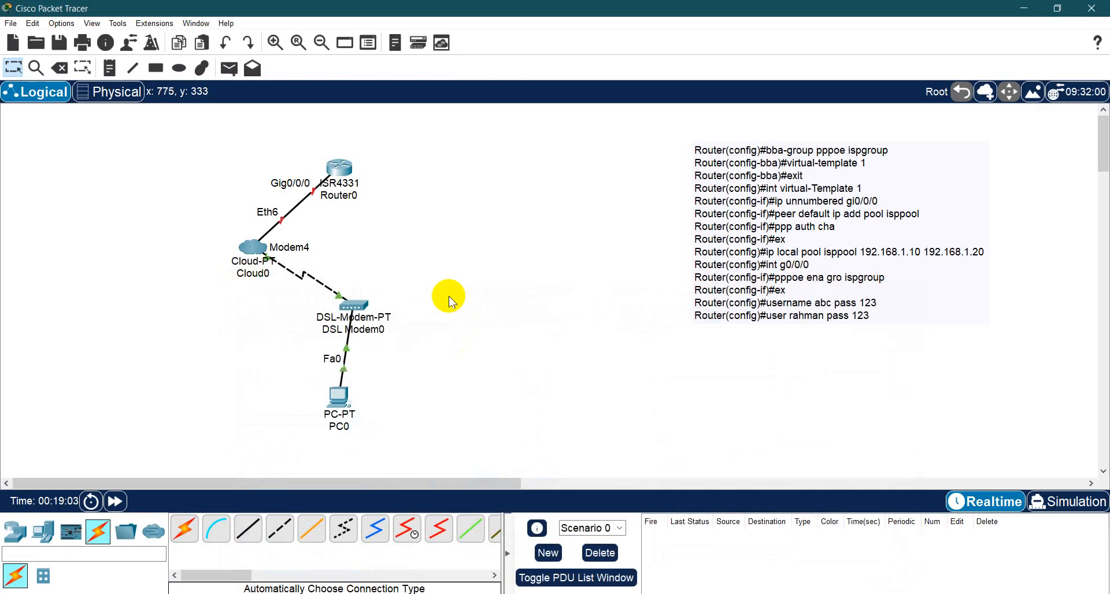
pyautogui.click(345, 171)
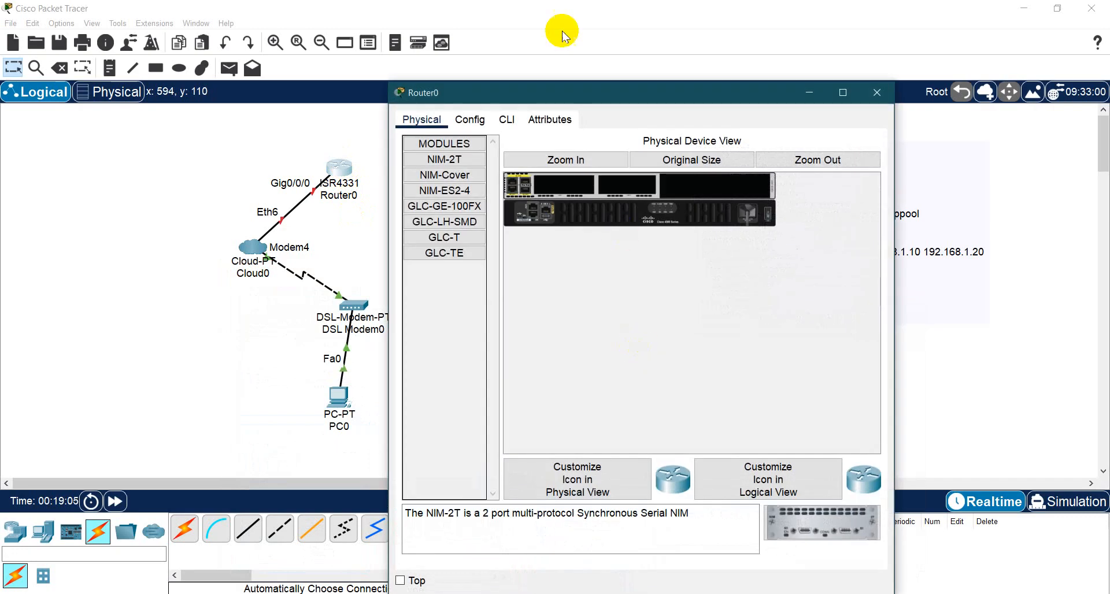
pyautogui.click(507, 119)
pyautogui.moveTo(711, 91); pyautogui.dragTo(687, 38)
pyautogui.click(790, 39)
pyautogui.moveTo(201, 144); pyautogui.dragTo(467, 438)
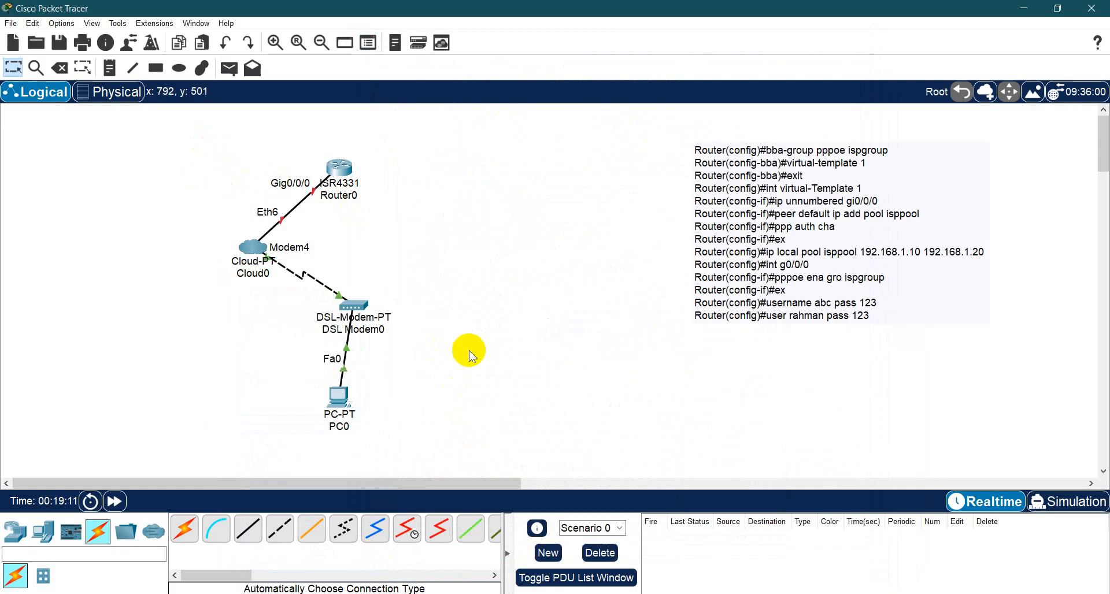
pyautogui.click(347, 165)
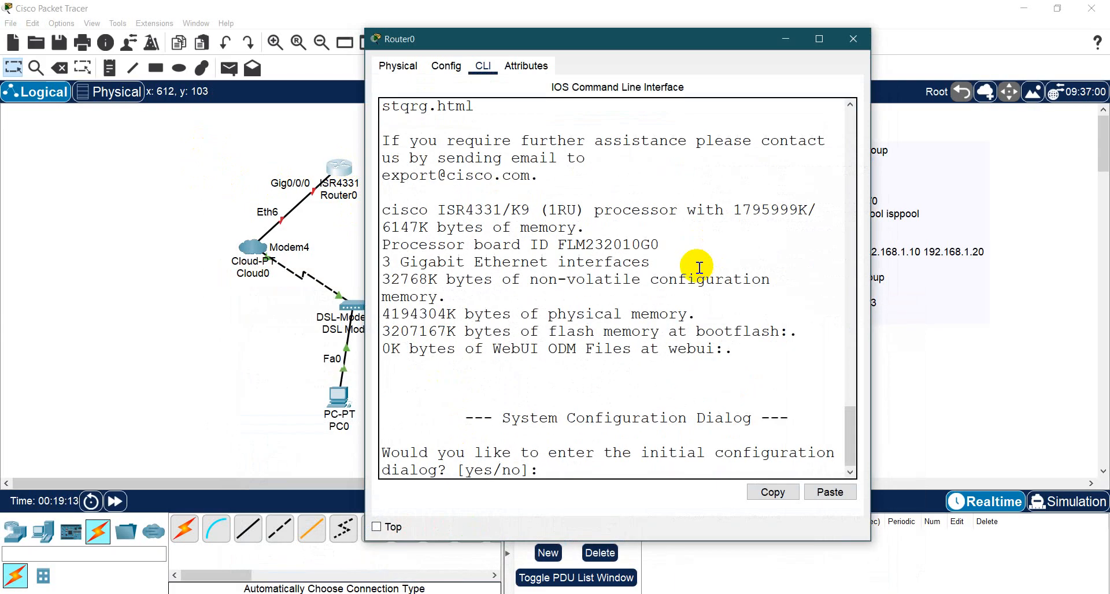
pyautogui.moveTo(539, 38); pyautogui.dragTo(520, 19)
# - Decline the router's initial configuration dialog and enter global configuration mode with en and conf t
pyautogui.click(382, 444)
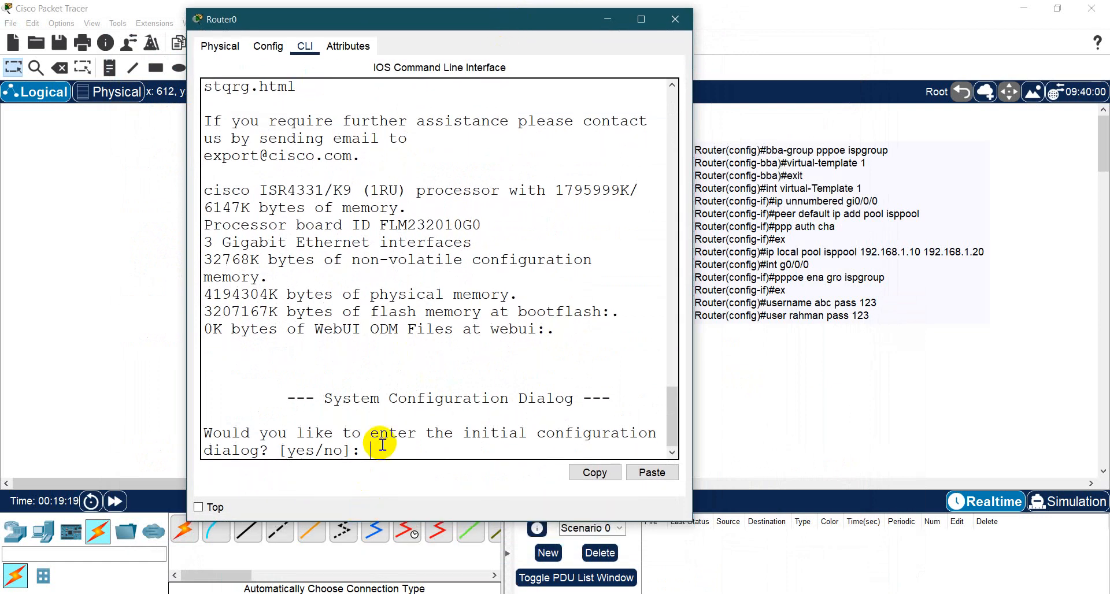
pyautogui.write('o')
pyautogui.press('Return')
pyautogui.write('no')
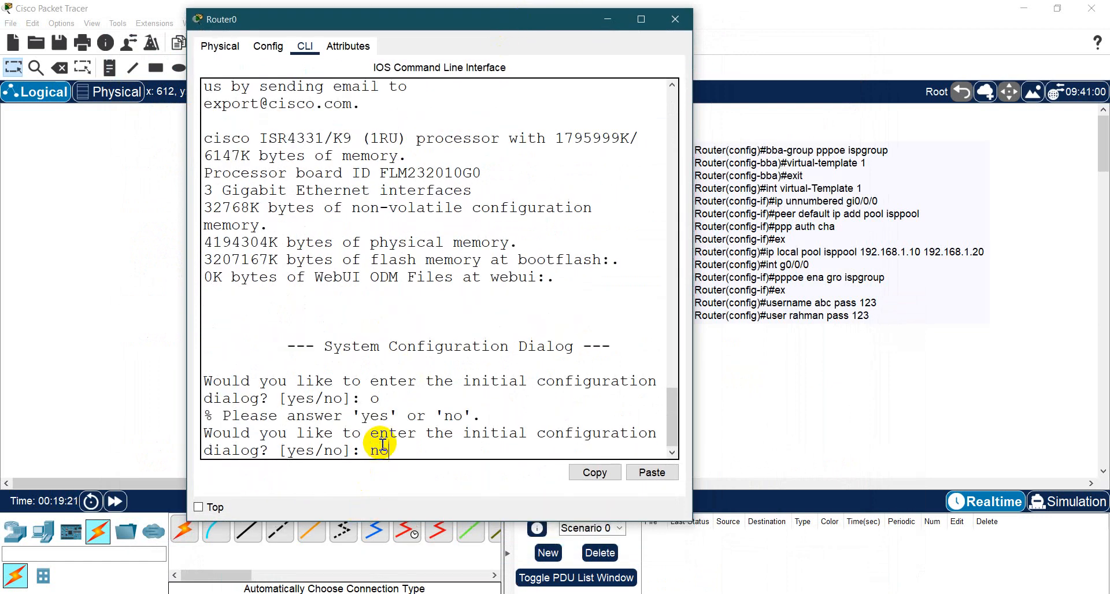
pyautogui.press('Return')
pyautogui.press('Return')
pyautogui.press('Return')
pyautogui.write('en')
pyautogui.press('Return')
pyautogui.write('conf t')
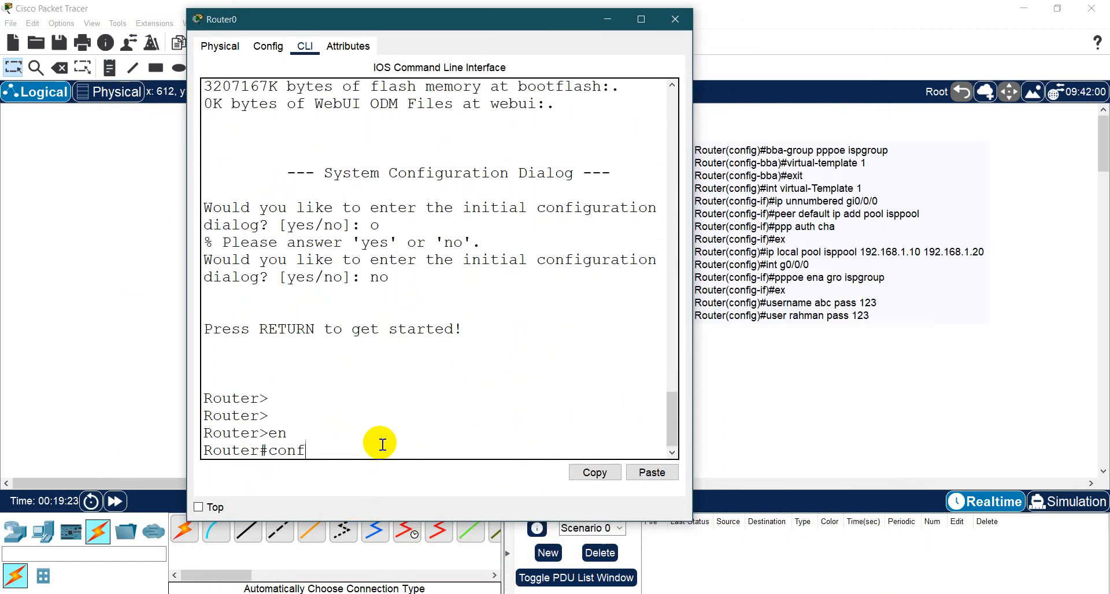
pyautogui.press('Return')
# - Create the PPPoE broadband group with the command bba-group pppoe ispgroup
pyautogui.write('bb')
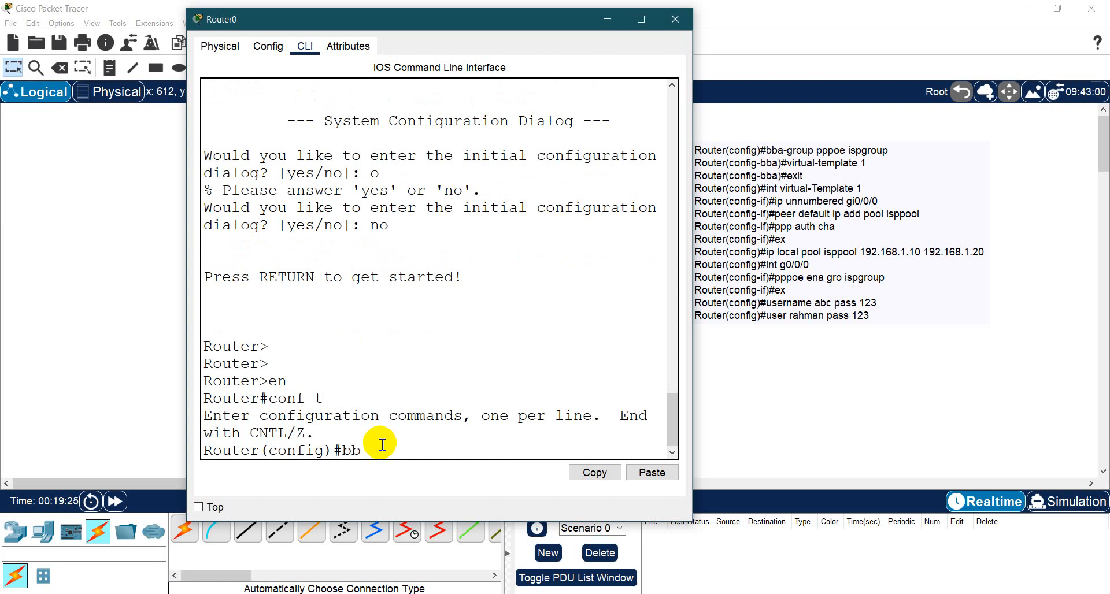
pyautogui.press('Tab')
pyautogui.write('p')
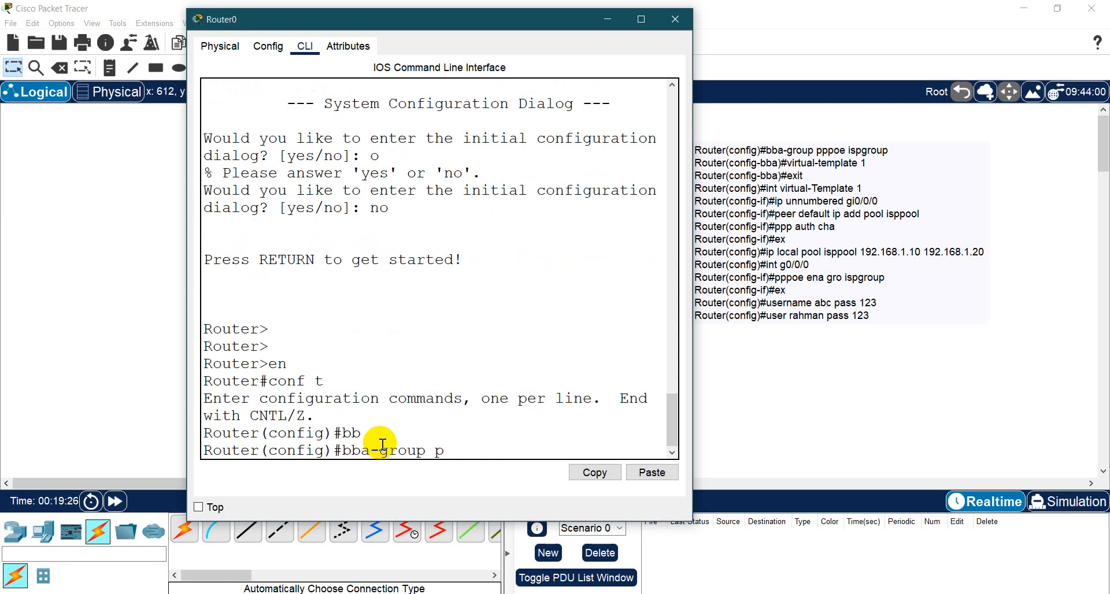
pyautogui.write('ppoe ispgro')
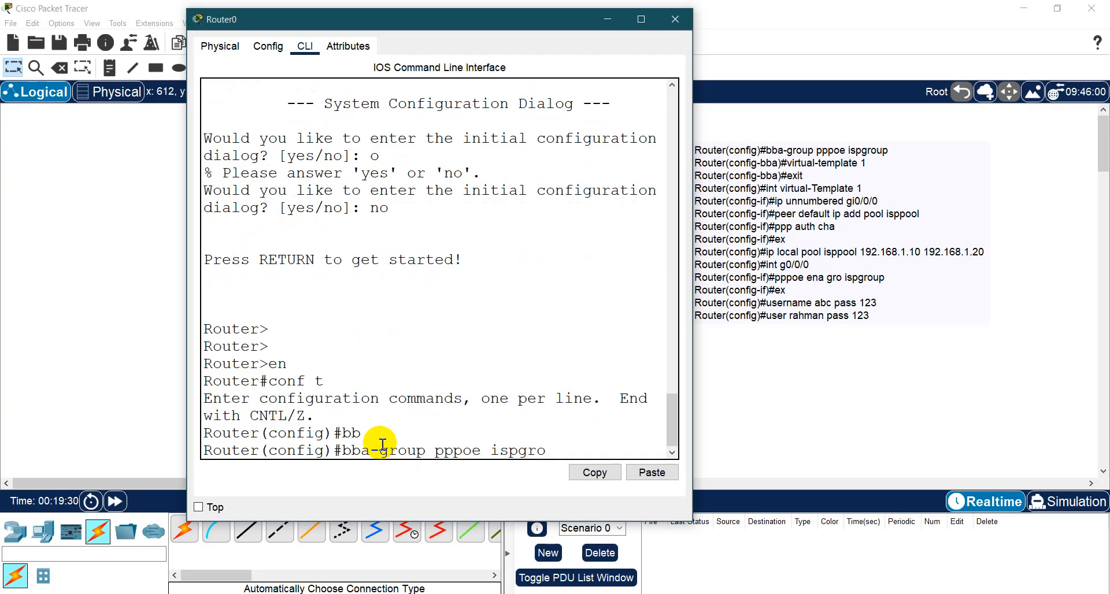
pyautogui.write('up')
pyautogui.press('Return')
# - Assign virtual-template 1 to the broadband group and exit to global configuration mode
pyautogui.write('vi')
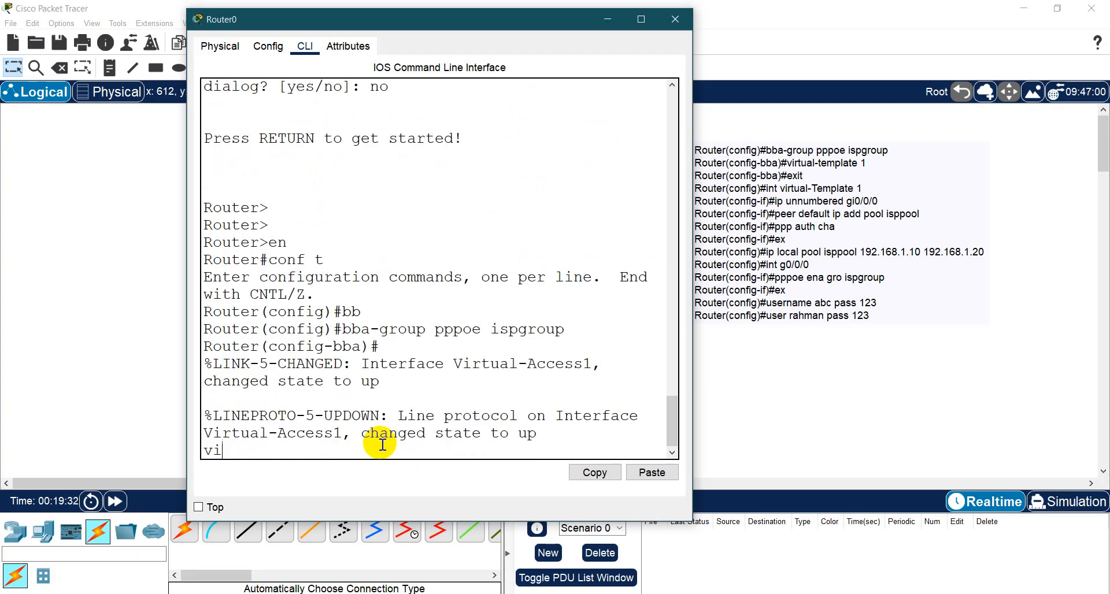
pyautogui.press('Tab')
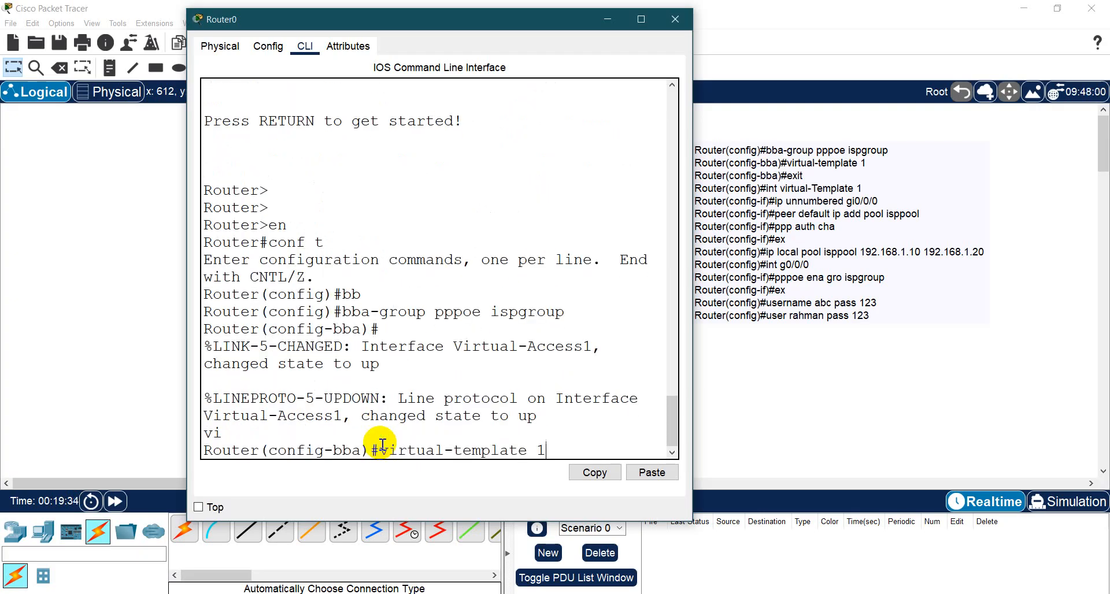
pyautogui.press('Return')
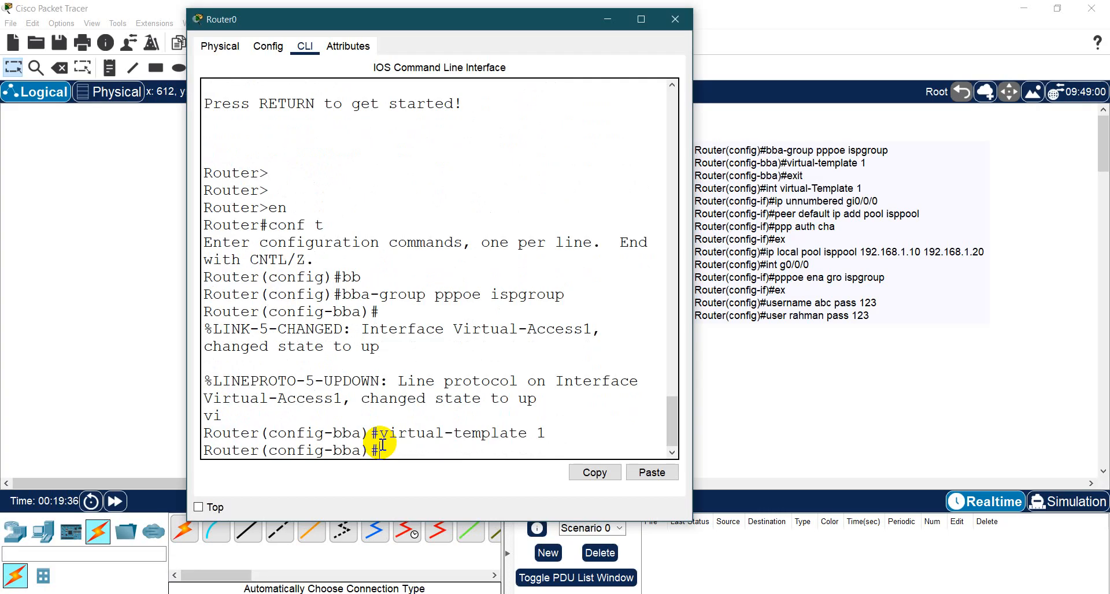
pyautogui.write('exit')
pyautogui.press('Return')
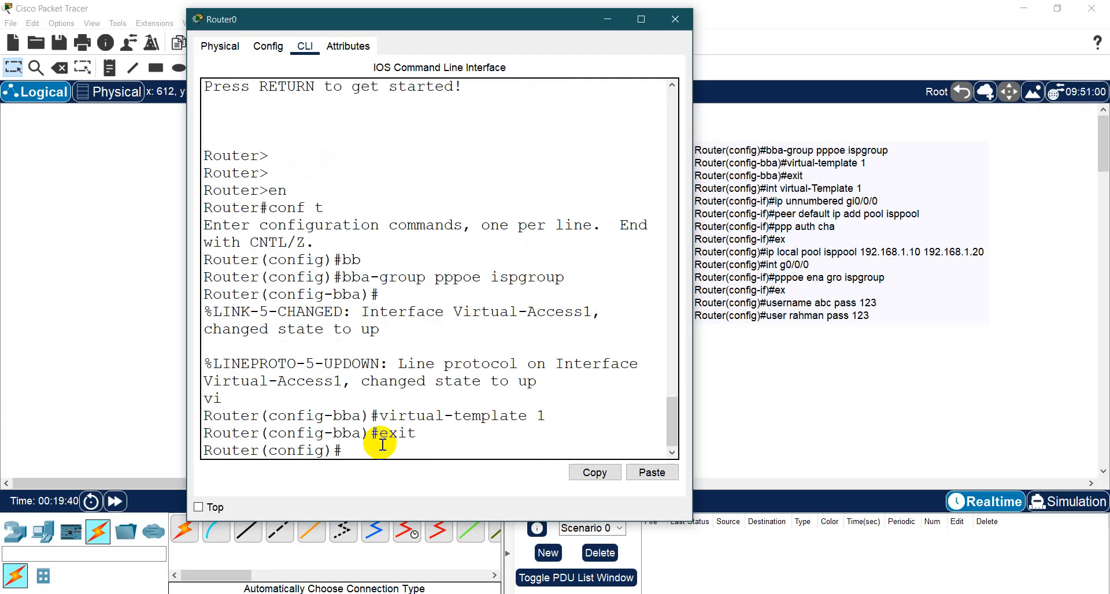
# - Enter interface configuration mode for virtual-Template 1
pyautogui.write('int vi')
pyautogui.press('Tab')
pyautogui.write('1')
pyautogui.press('Return')
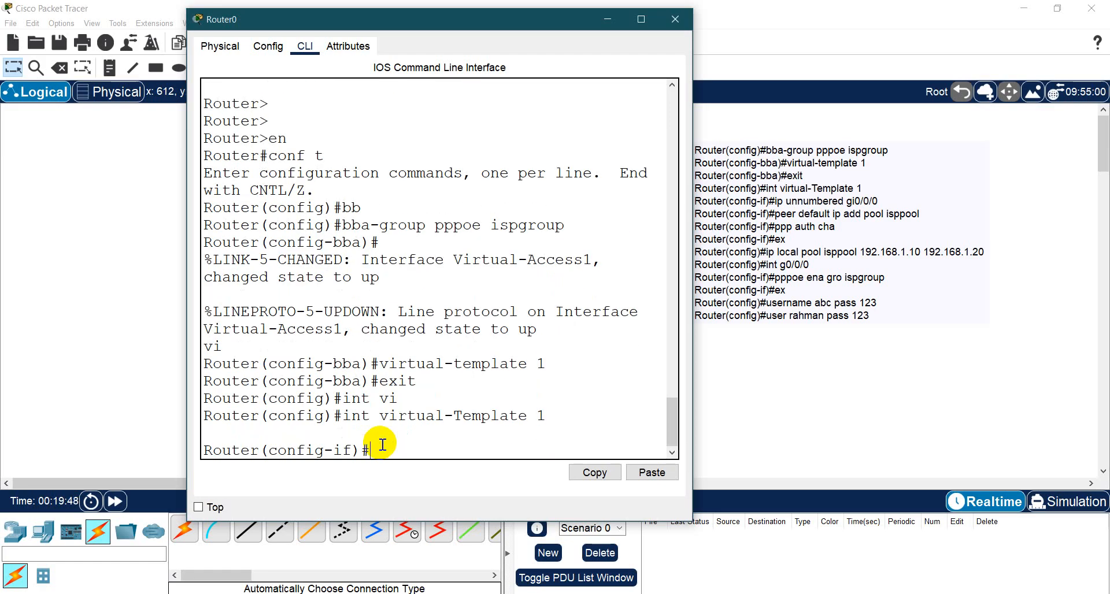
# - Make the virtual template borrow its IP address from g0/0/0 with ip unnumbered g0/0/0
pyautogui.write('ip unnum')
pyautogui.press('Tab')
pyautogui.write('g0')
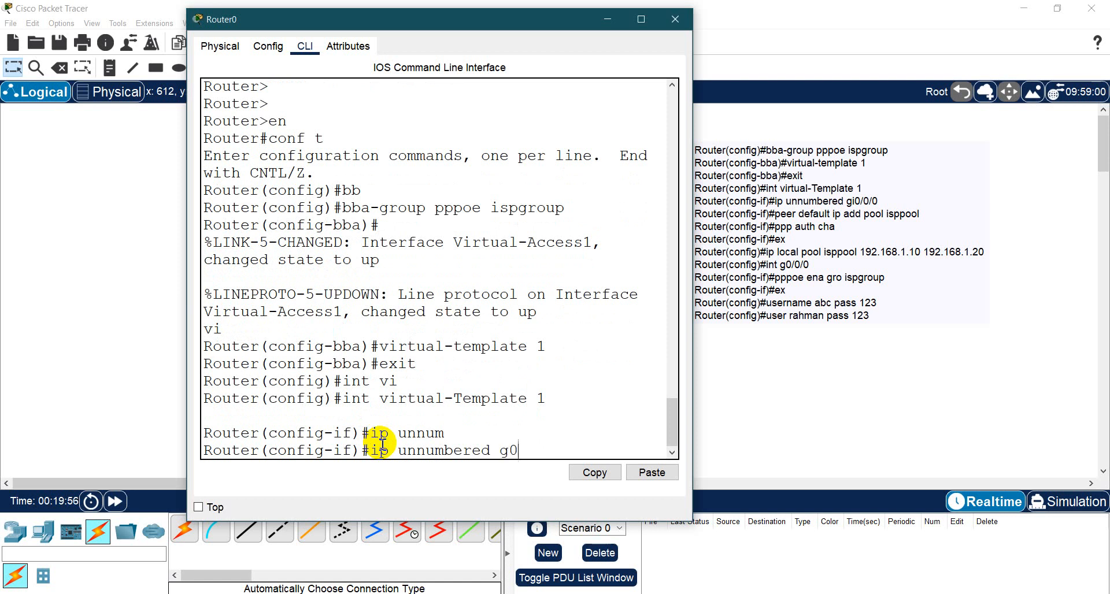
pyautogui.write('/0/0')
pyautogui.press('Return')
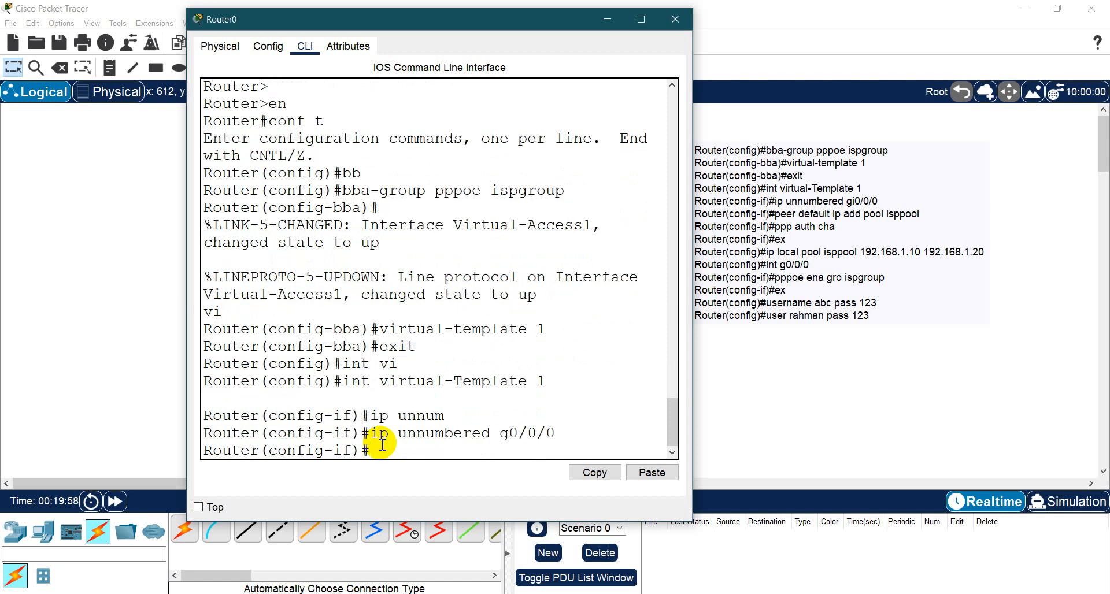
# - Assign the default peer address pool isppool to the virtual template with peer de ip add pool isppool
pyautogui.write('peer de ip a')
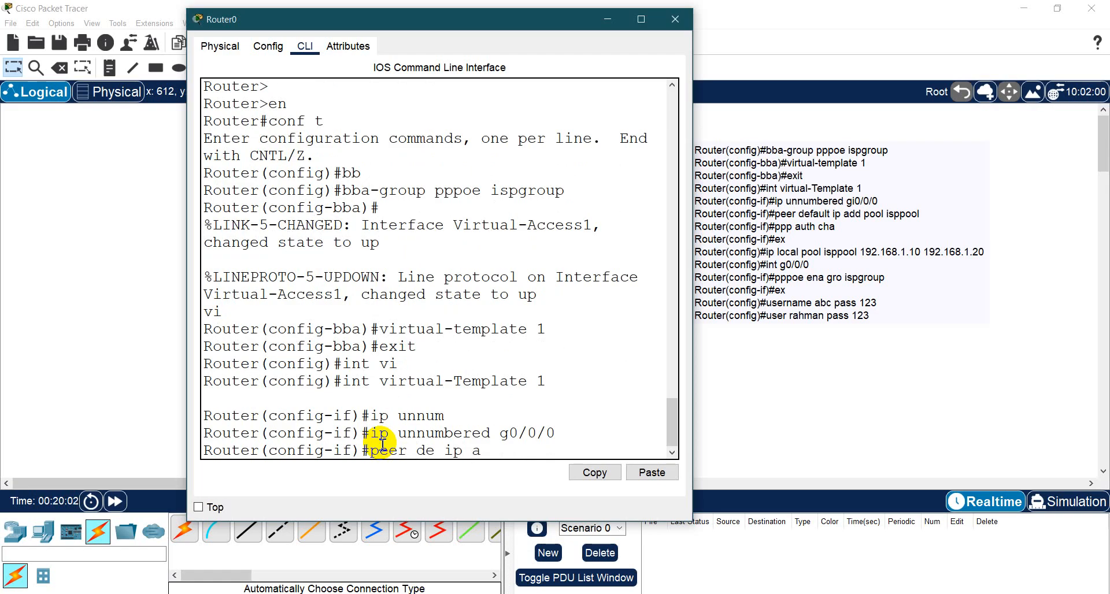
pyautogui.write('dd pool isp')
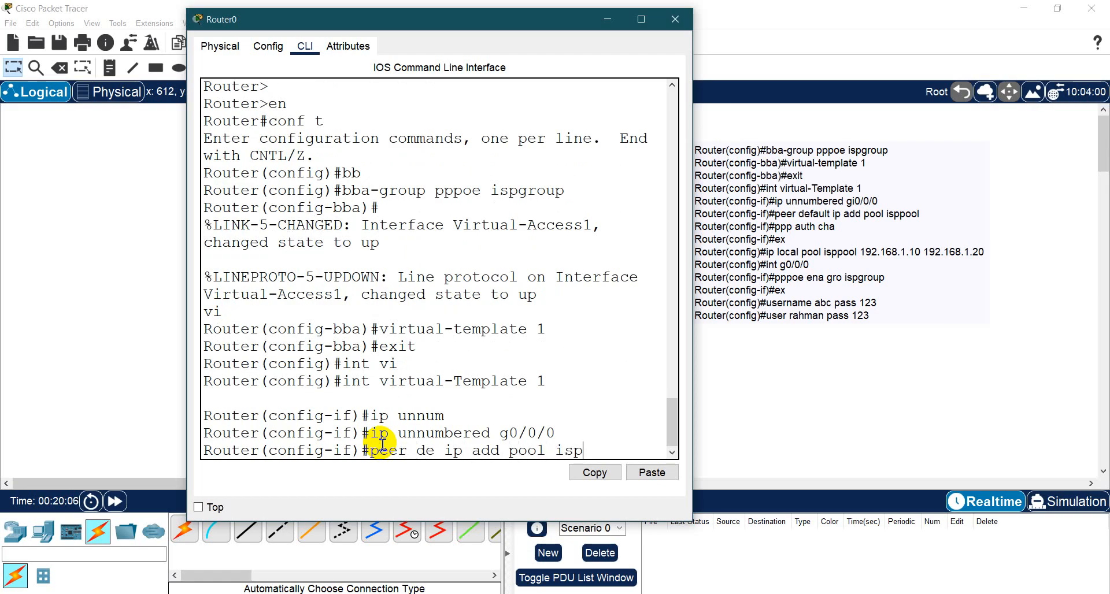
pyautogui.write('pool')
pyautogui.press('Return')
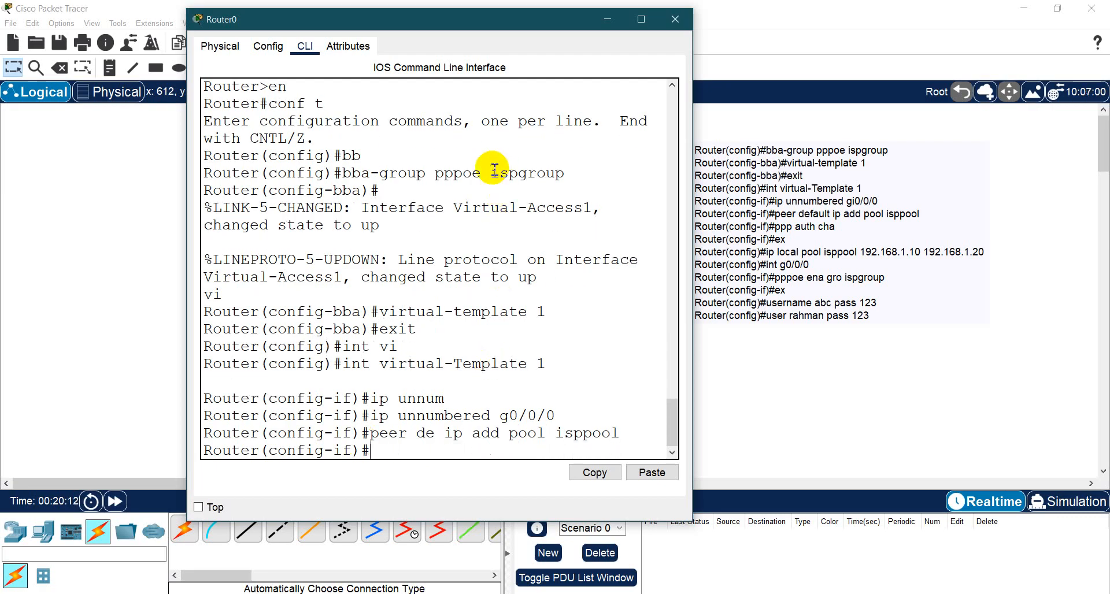
pyautogui.moveTo(491, 172); pyautogui.dragTo(567, 174)
pyautogui.doubleClick(541, 313)
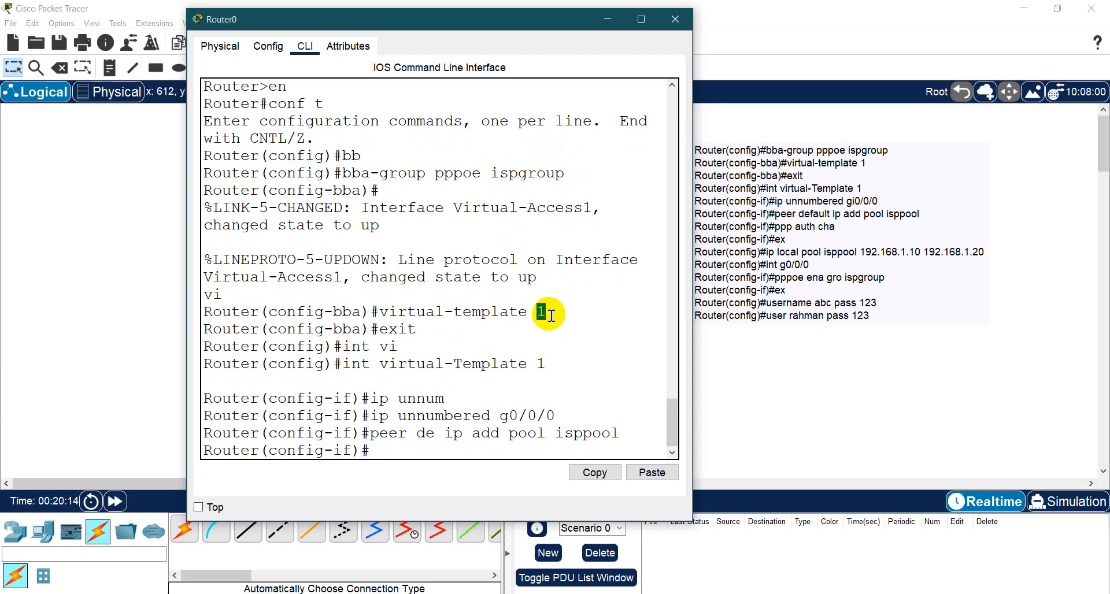
pyautogui.moveTo(555, 433); pyautogui.dragTo(624, 430)
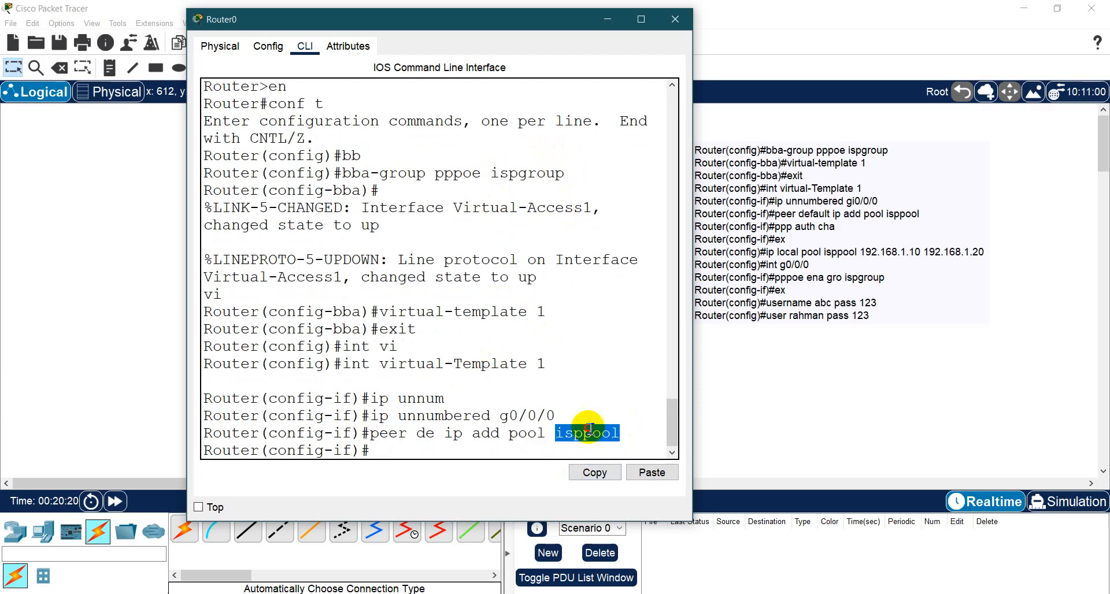
pyautogui.click(429, 448)
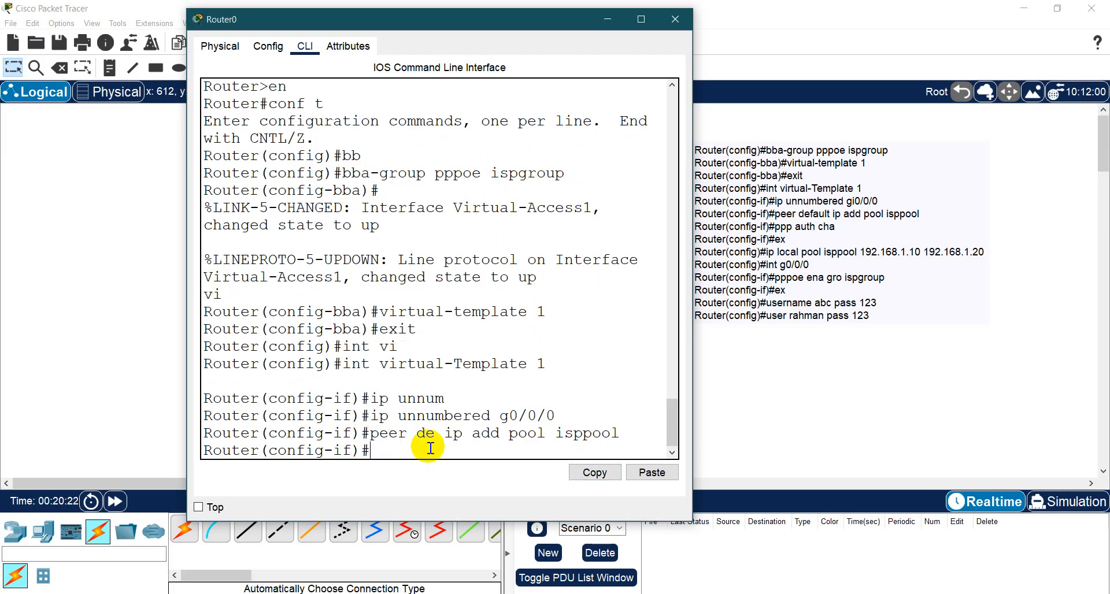
# - Set PPP authentication to CHAP on the virtual template with ppp auth chap
pyautogui.write('ppp auth ch')
pyautogui.press('Tab')
pyautogui.press('Return')
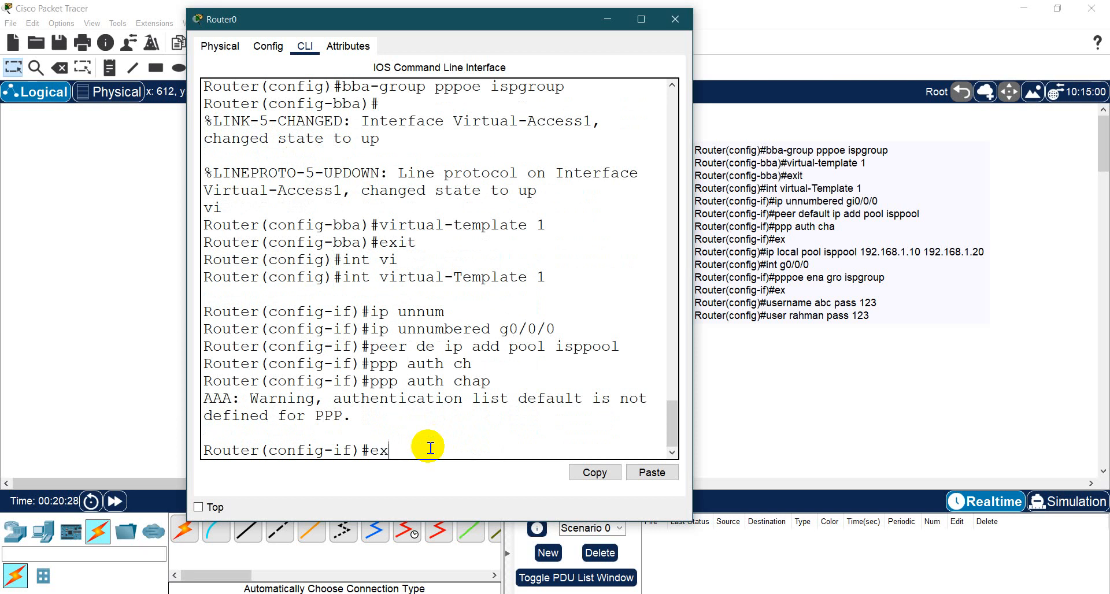
# - Exit to global configuration mode and enter ip as the start of a command
pyautogui.write('ex')
pyautogui.press('Return')
pyautogui.press('Return')
pyautogui.write('ig)#i')
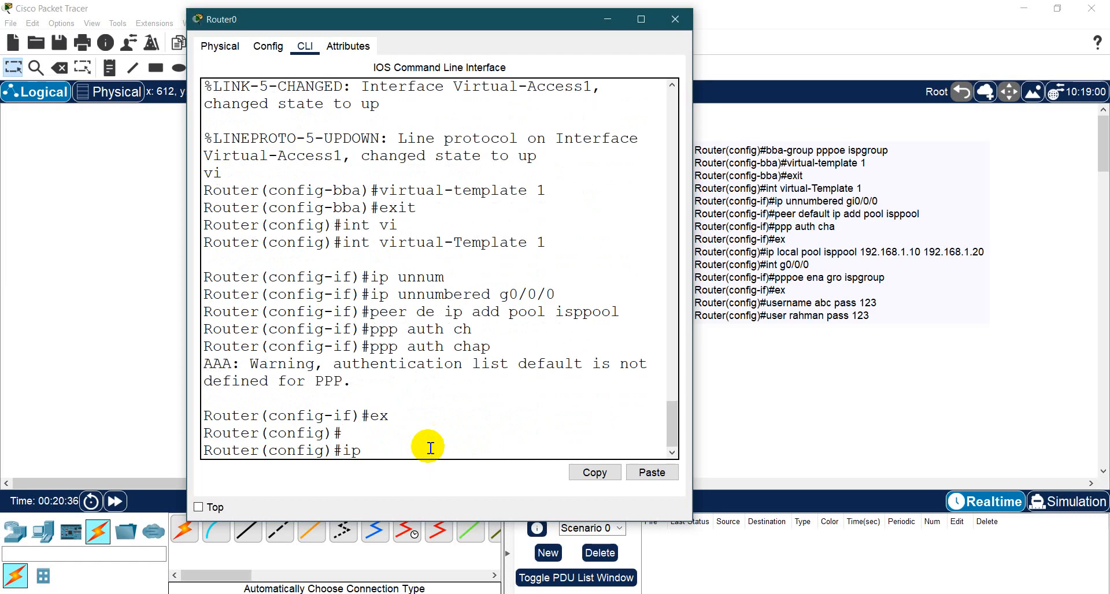
pyautogui.write('p')
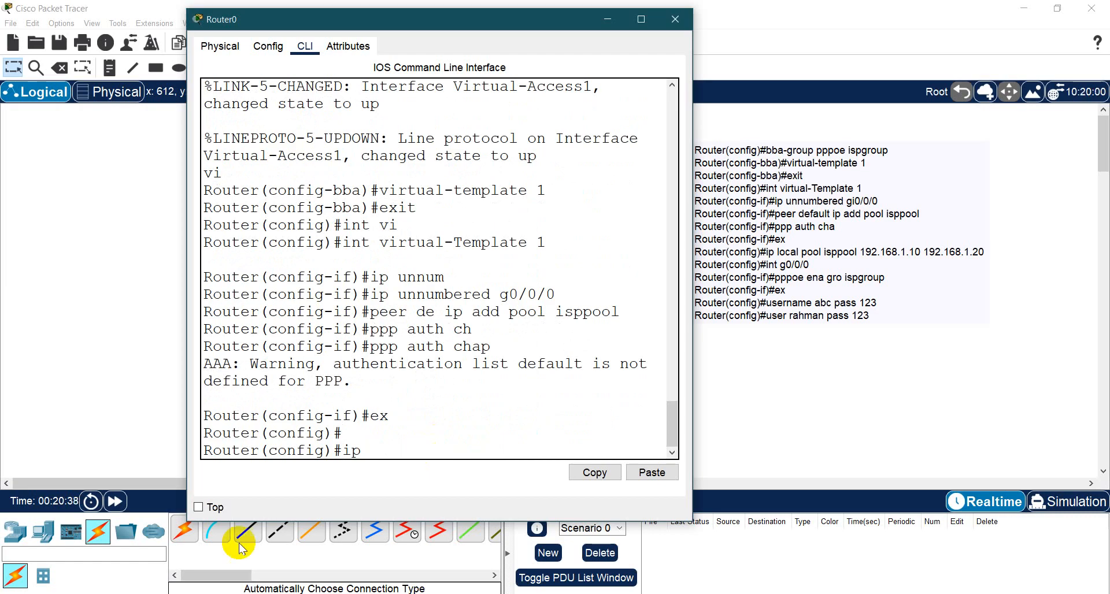
# - Switch to Windows Control Panel and open the properties of the BY-LM40 microphone from the sound recording devices
pyautogui.press('super')
pyautogui.write('con')
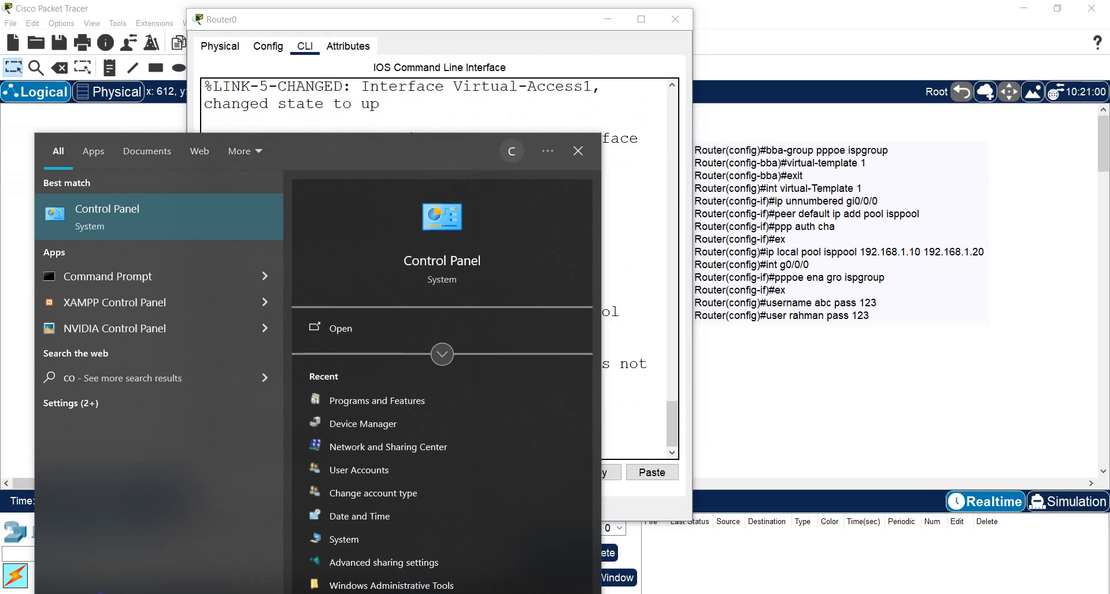
pyautogui.click(214, 222)
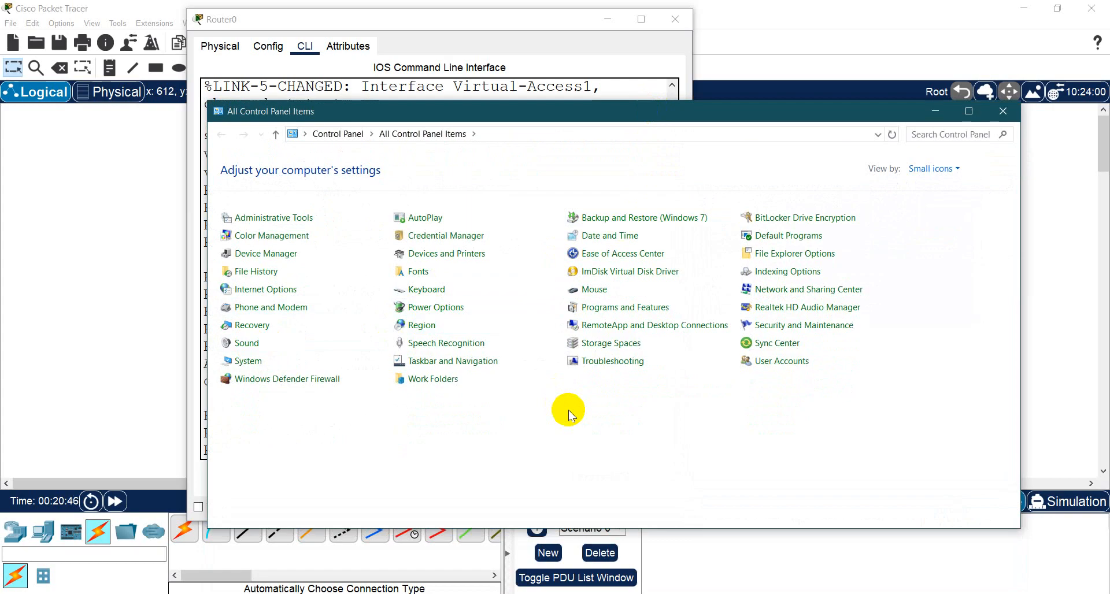
pyautogui.moveTo(144, 26); pyautogui.dragTo(689, 91)
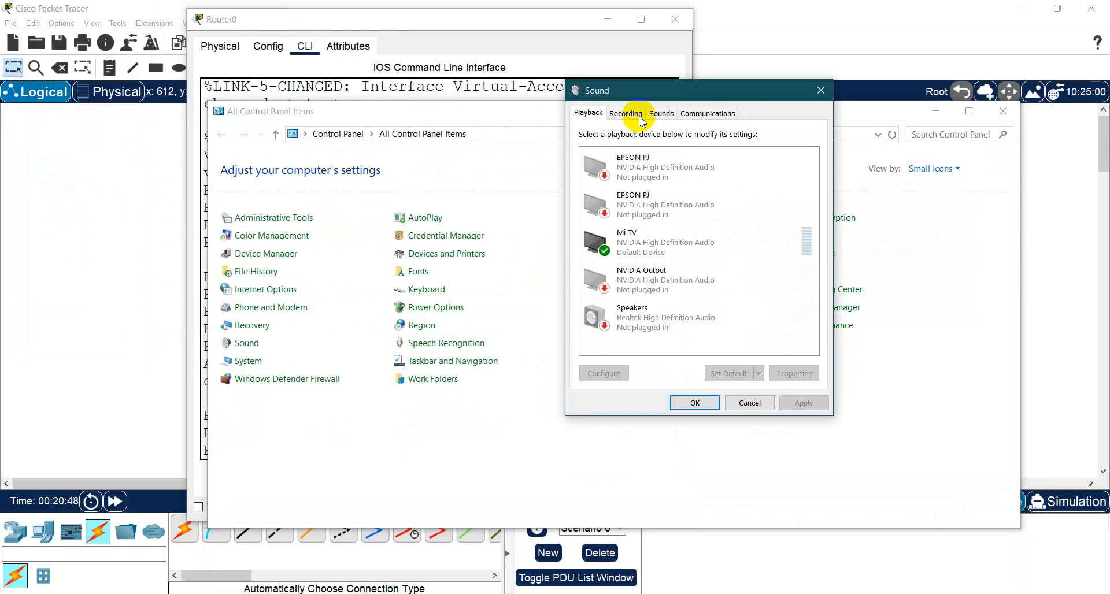
pyautogui.click(627, 114)
pyautogui.doubleClick(670, 168)
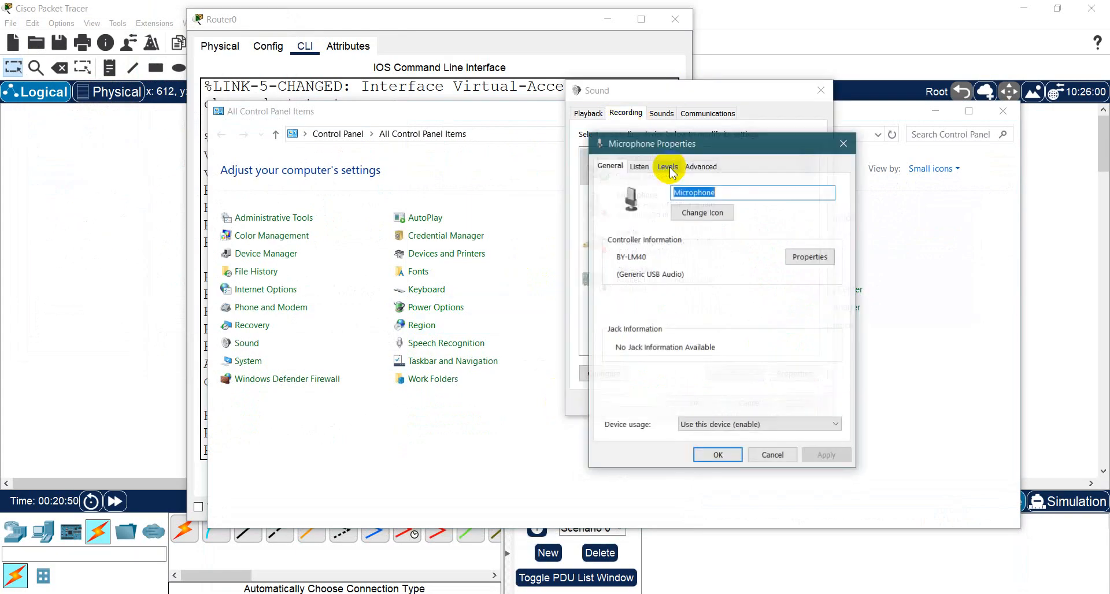
pyautogui.moveTo(786, 141); pyautogui.dragTo(467, 107)
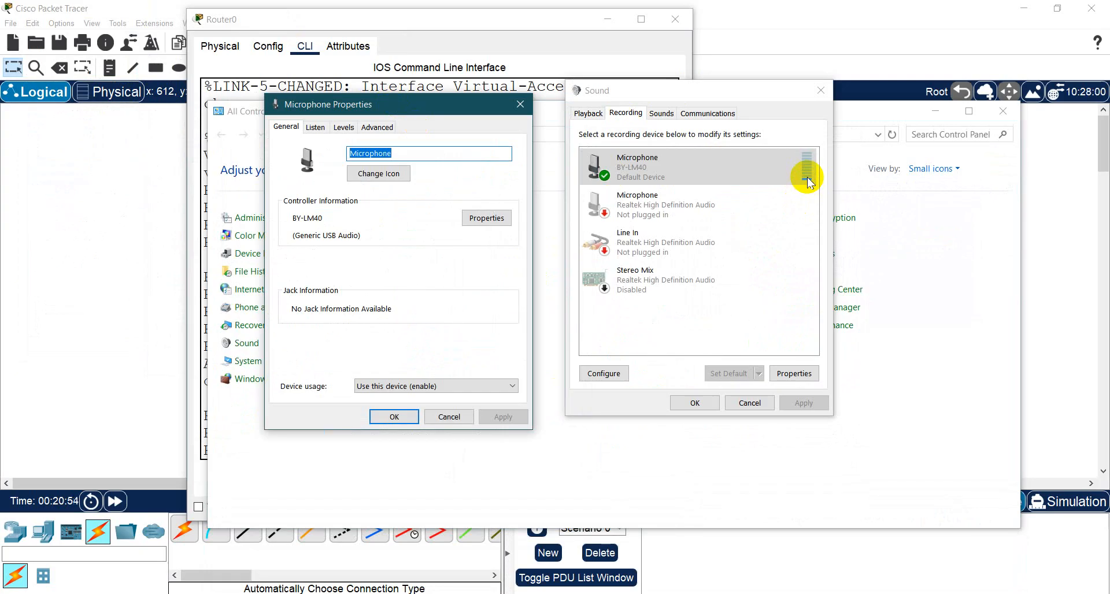
# - Set the microphone level to 80, confirm the sound settings and return to the router's CLI in Packet Tracer
pyautogui.click(315, 128)
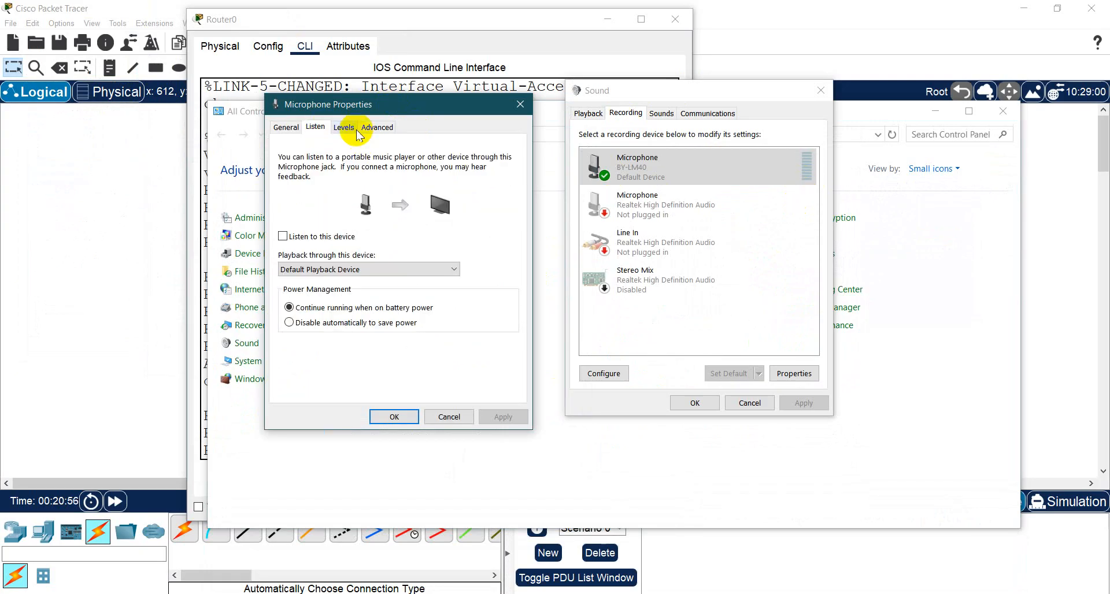
pyautogui.click(343, 127)
pyautogui.moveTo(319, 168); pyautogui.dragTo(421, 183)
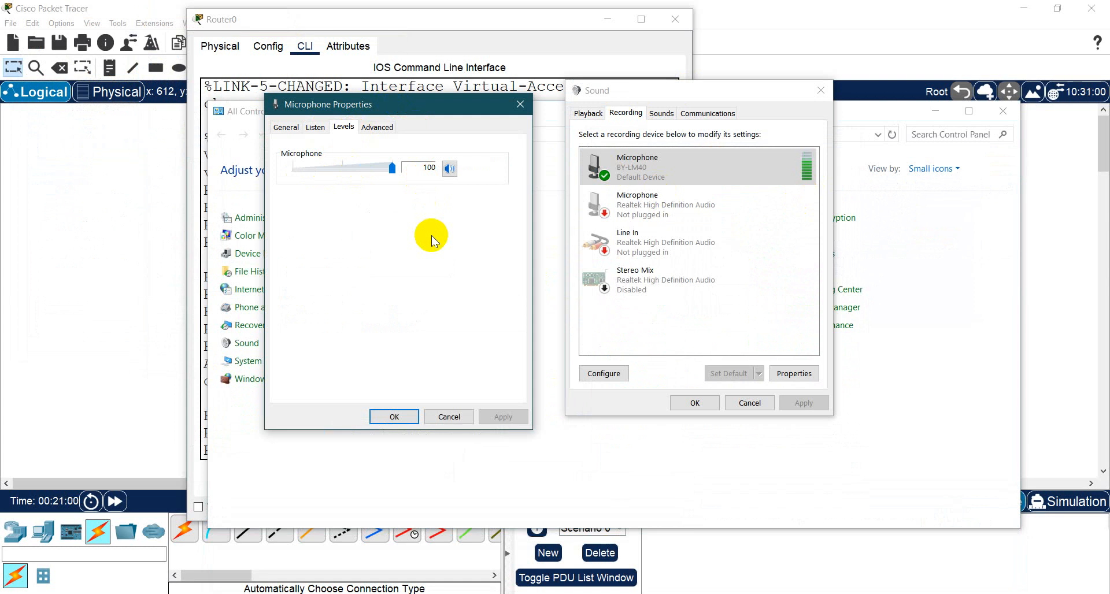
pyautogui.click(348, 166)
pyautogui.click(349, 167)
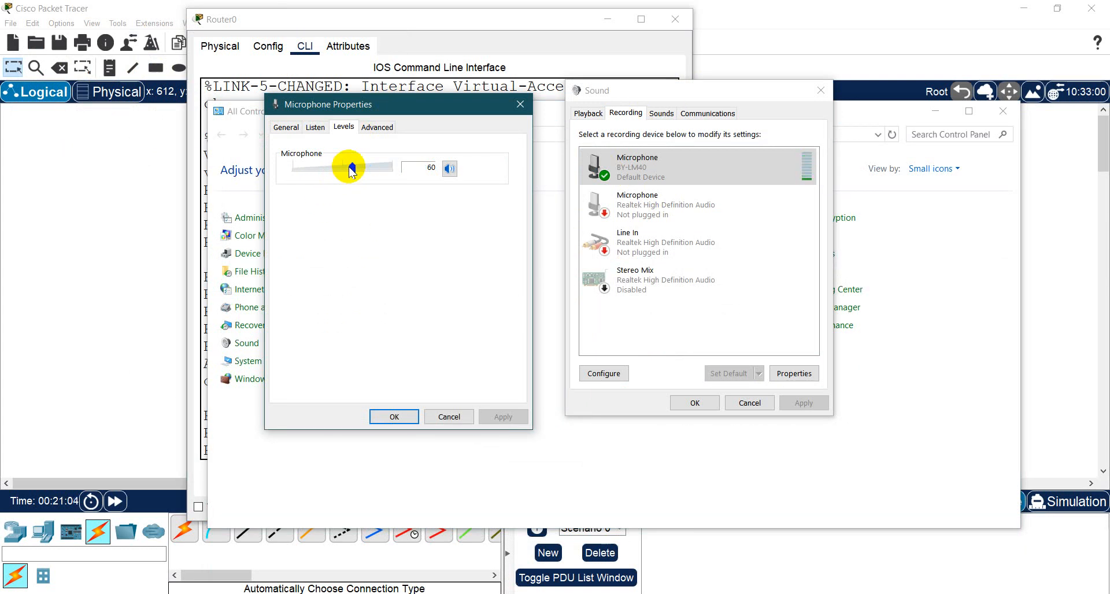
pyautogui.moveTo(351, 169); pyautogui.dragTo(369, 169)
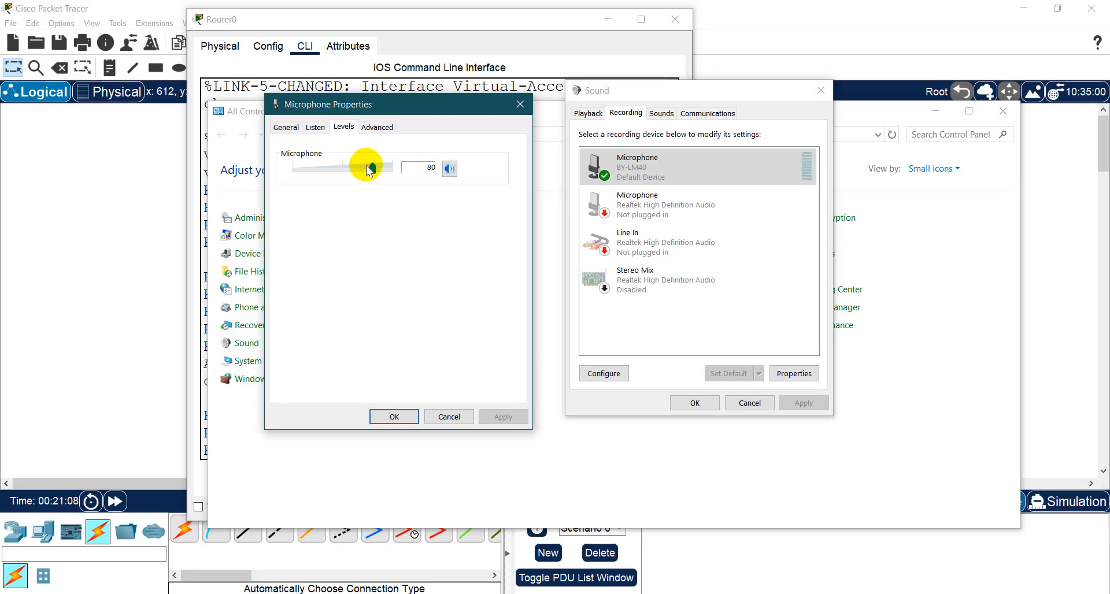
pyautogui.click(391, 416)
pyautogui.click(694, 403)
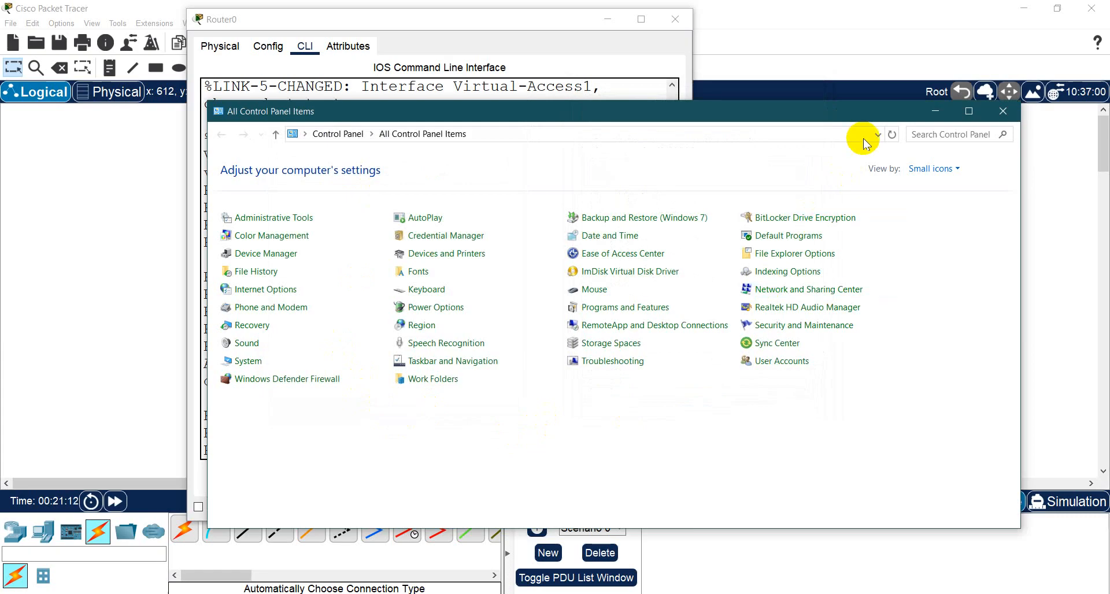
pyautogui.click(935, 111)
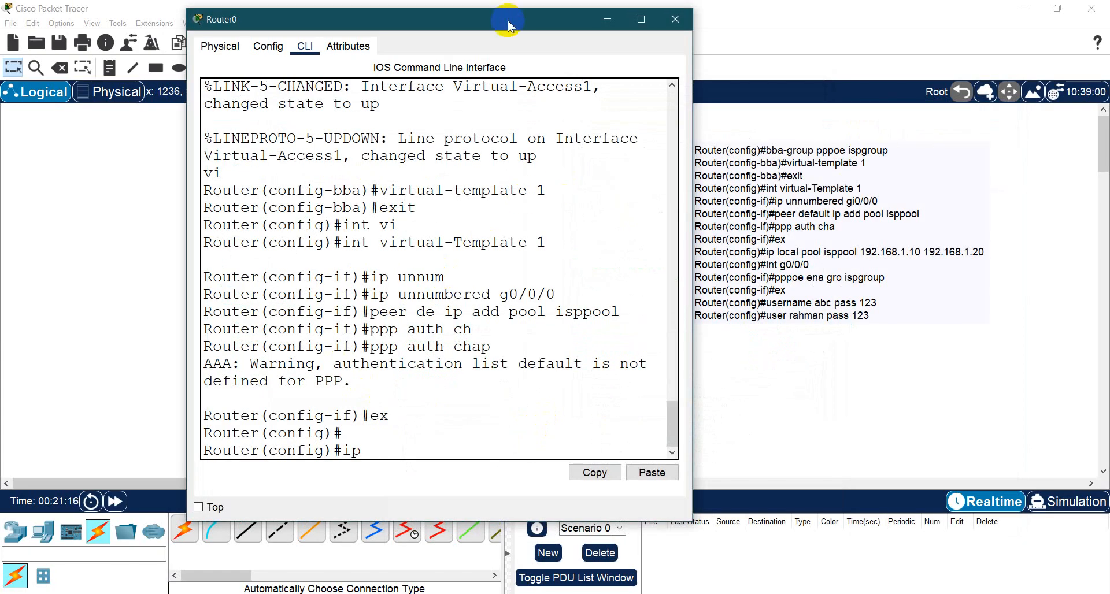
pyautogui.moveTo(509, 25); pyautogui.dragTo(427, 26)
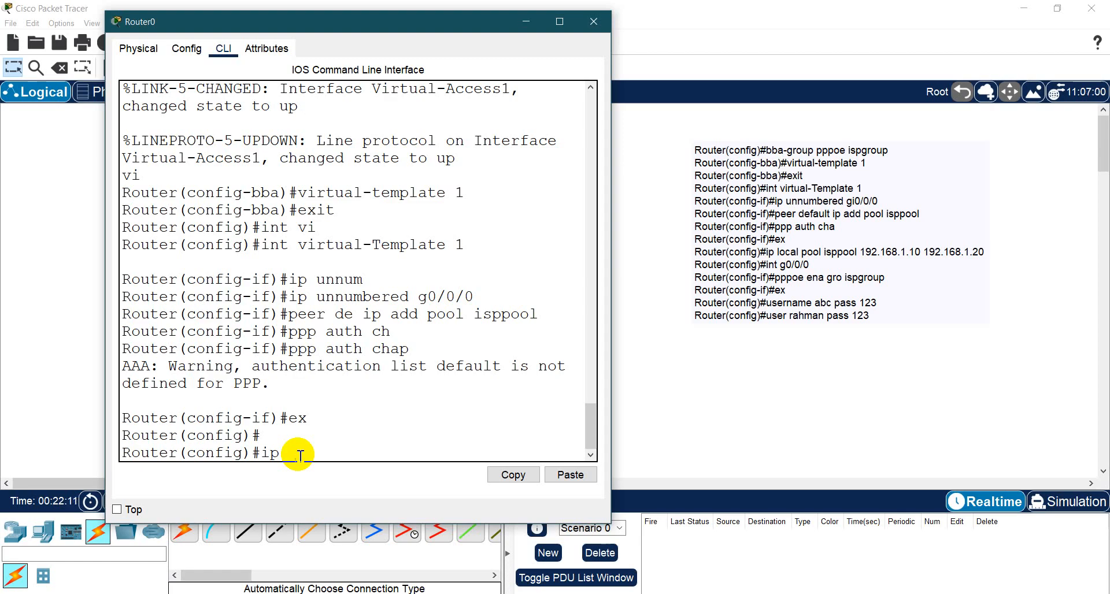
# - Create the local address pool isppool ranging from 192.168.1.10 to 192.168.1.254
pyautogui.write('lo')
pyautogui.press('Tab')
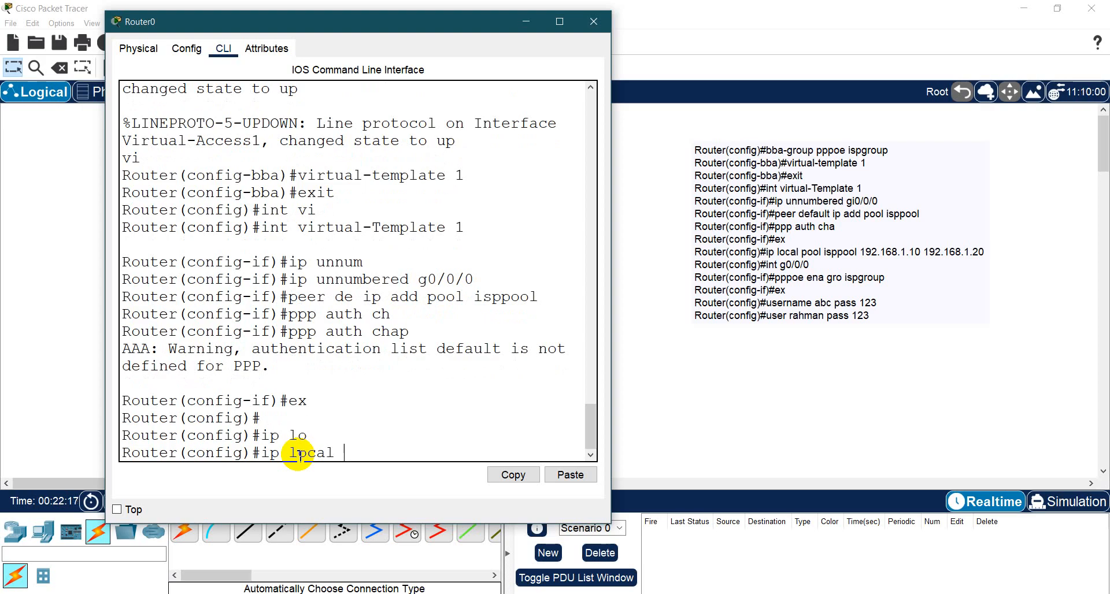
pyautogui.write('poo')
pyautogui.press('Tab')
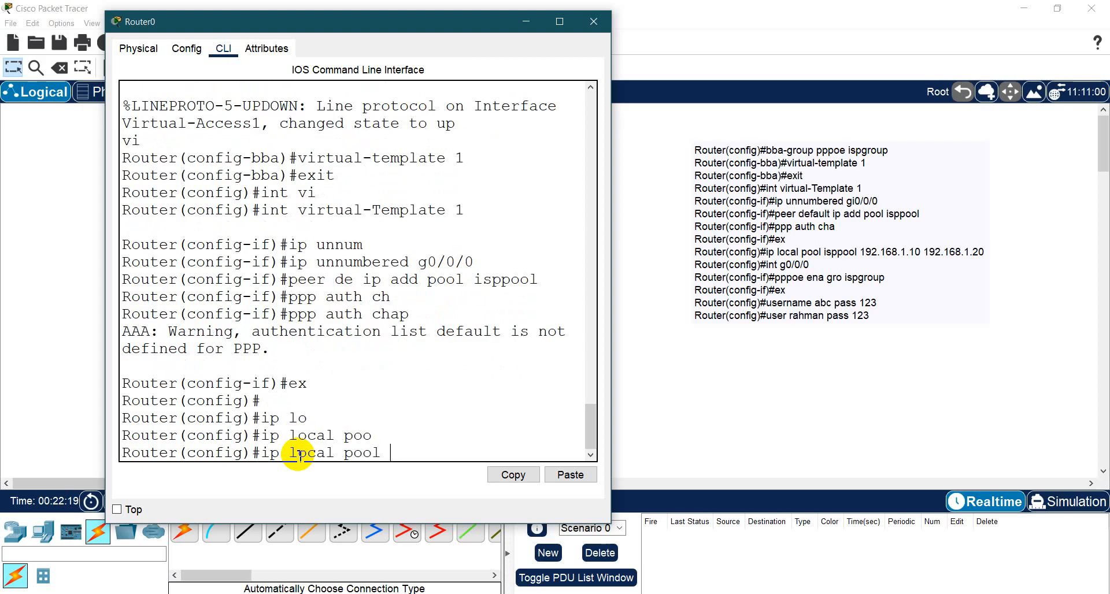
pyautogui.write('i')
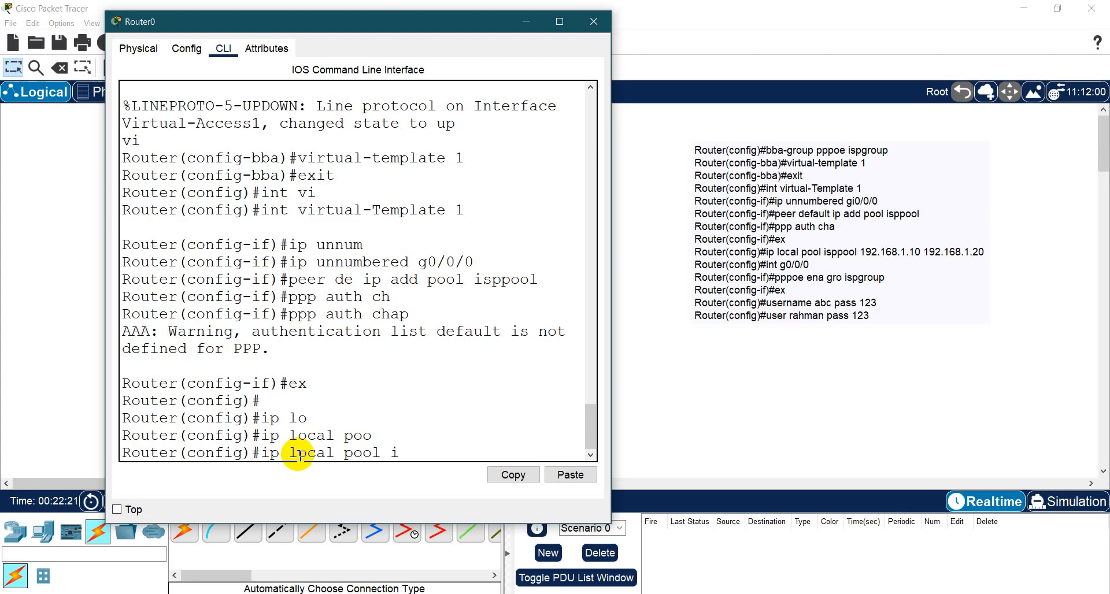
pyautogui.write('sppool 192.168.1.10')
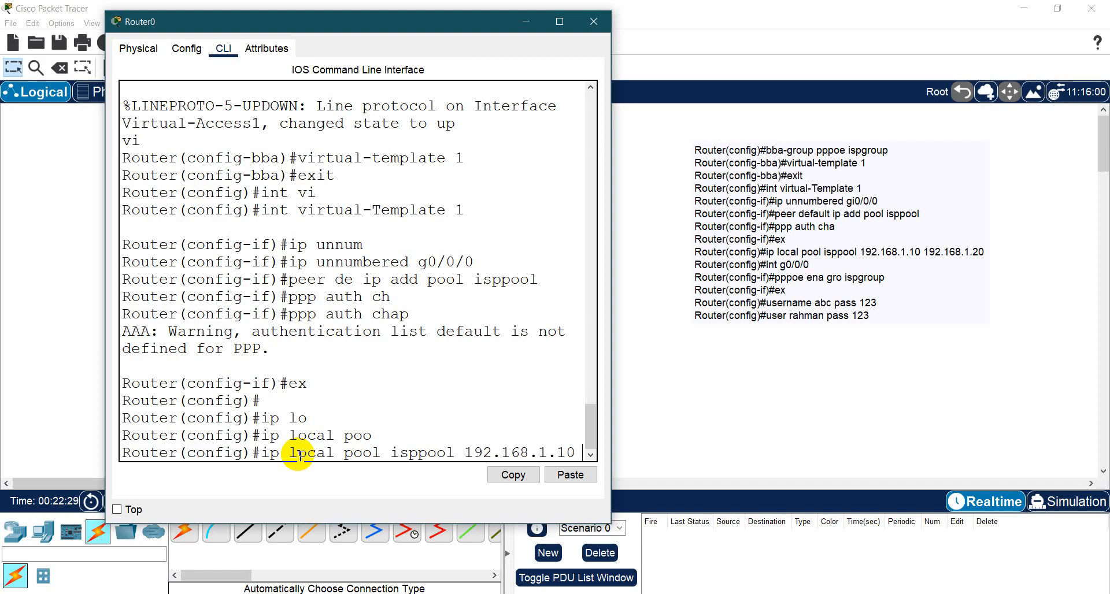
pyautogui.write(' 192.168')
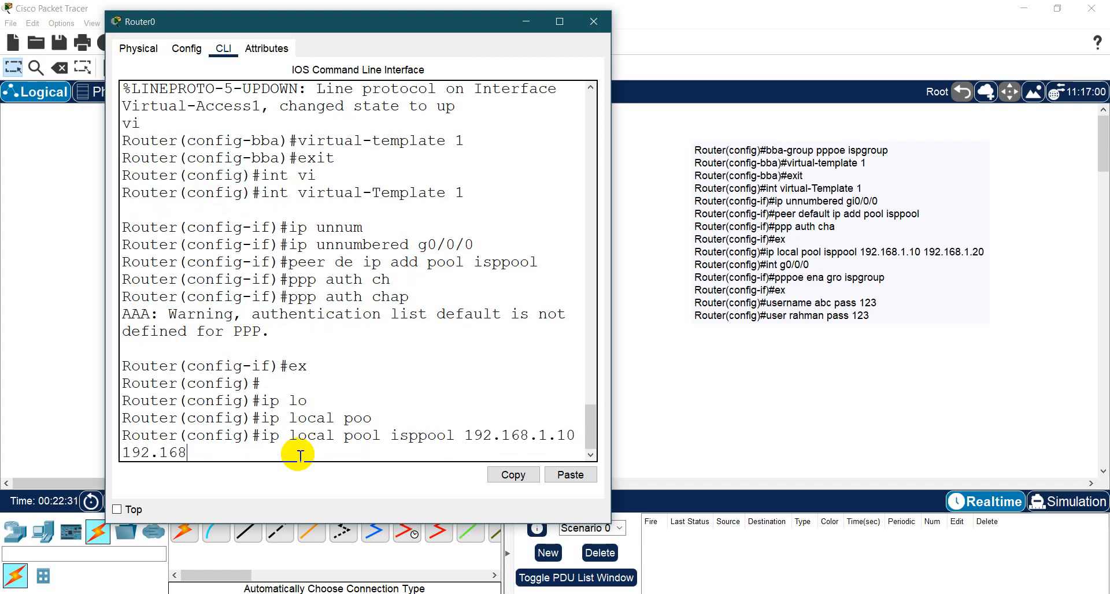
pyautogui.write('.1')
pyautogui.write('.20')
pyautogui.write('0')
pyautogui.press('BackSpace')
pyautogui.press('BackSpace')
pyautogui.write('54')
pyautogui.press('Return')
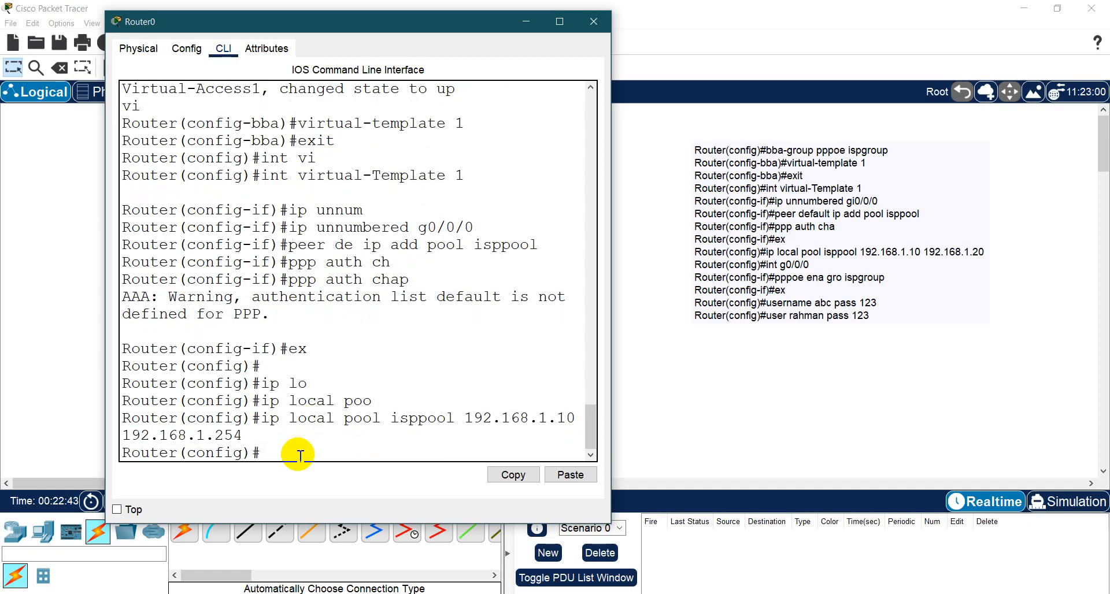
# - Enter interface configuration mode for g0/0/0
pyautogui.write('i')
pyautogui.press('BackSpace')
pyautogui.write('ing g0/0/0')
pyautogui.press('Return')
pyautogui.write('in')
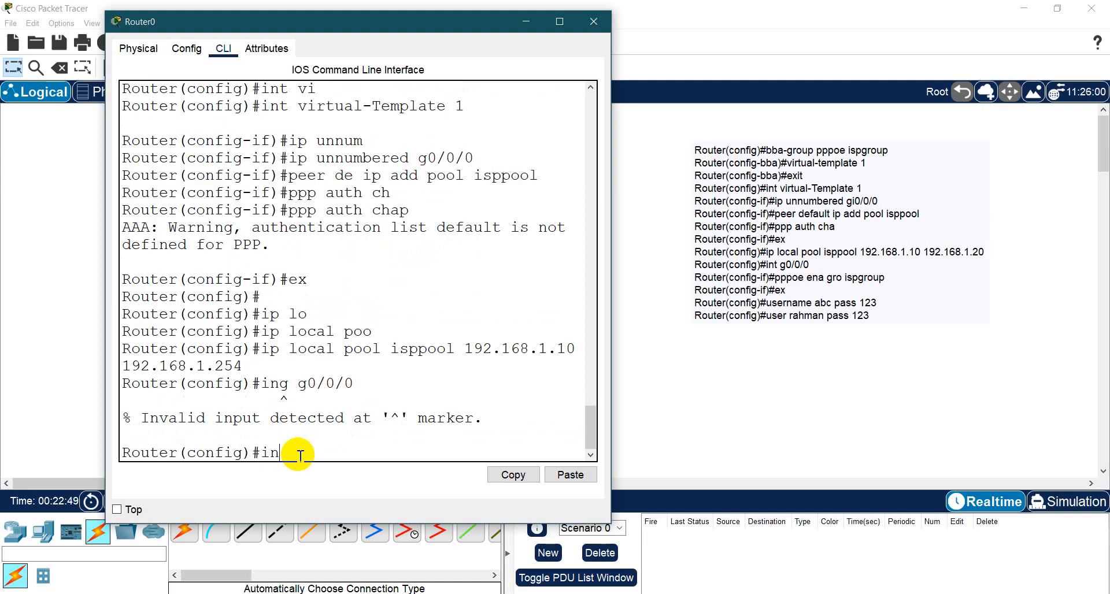
pyautogui.write('t g0/0/0/')
pyautogui.press('Return')
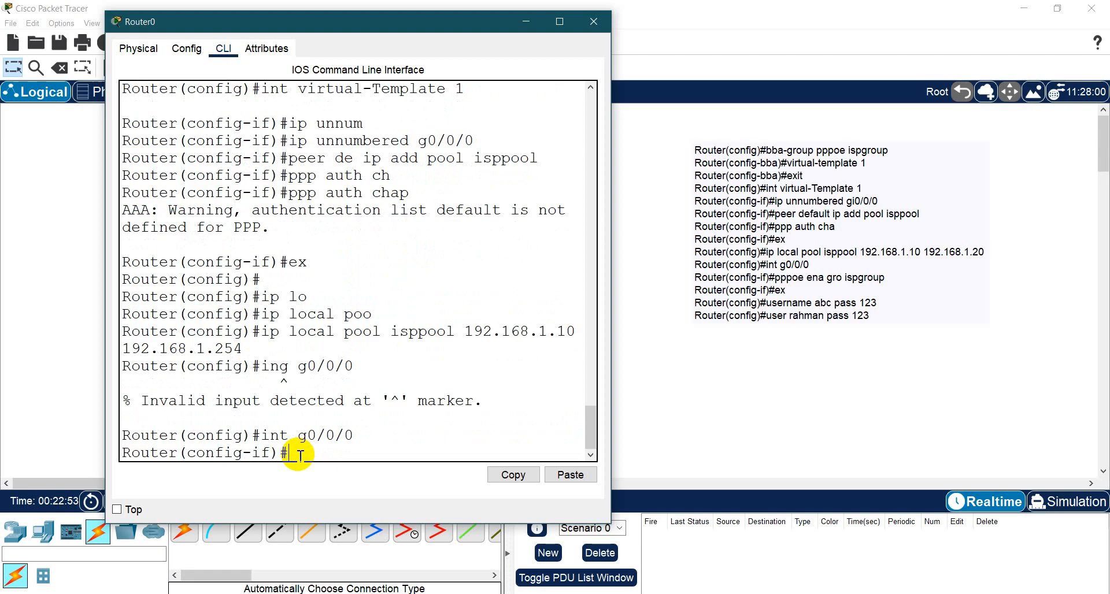
# - Enable PPPoE on the interface with pppoe enable group ispgroup and exit to global configuration mode
pyautogui.write('pppoe en')
pyautogui.press('Tab')
pyautogui.write('gr')
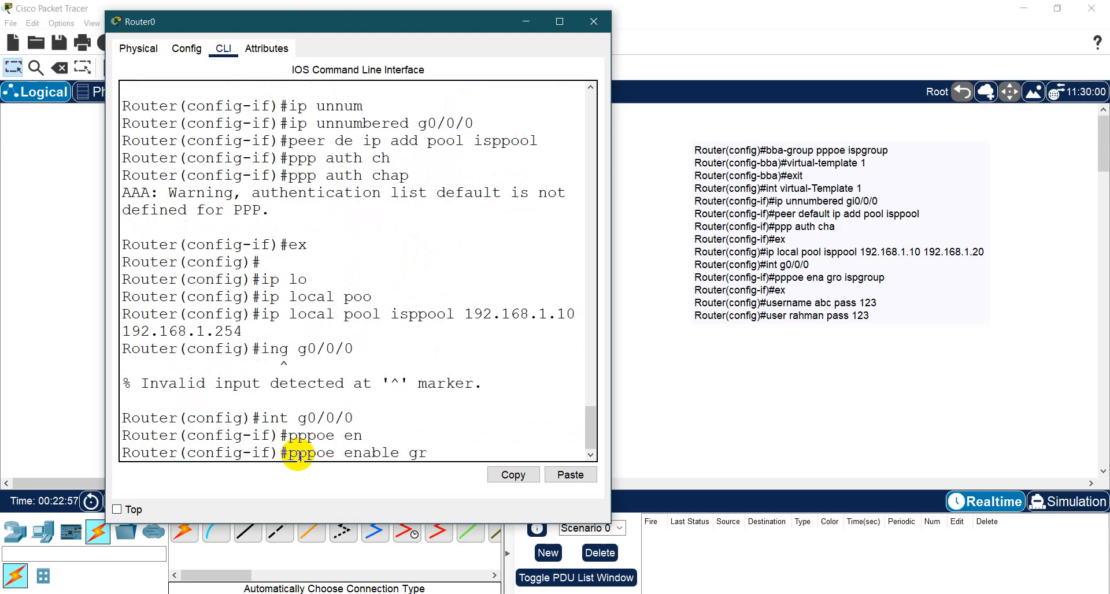
pyautogui.write('o')
pyautogui.press('Tab')
pyautogui.write('ispgroup')
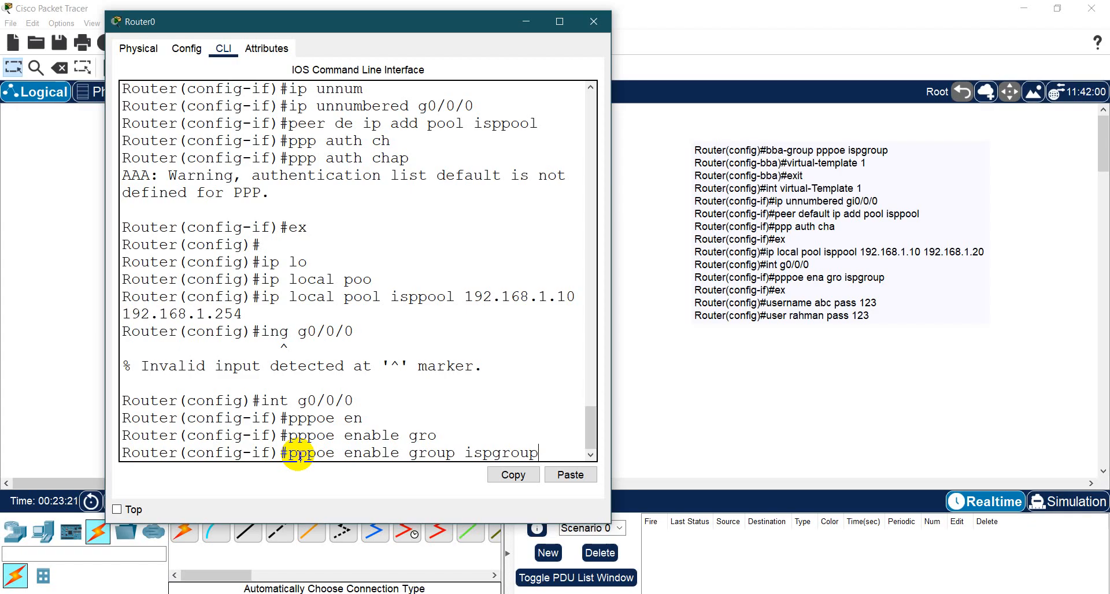
pyautogui.press('Return')
pyautogui.write('ex')
pyautogui.press('Return')
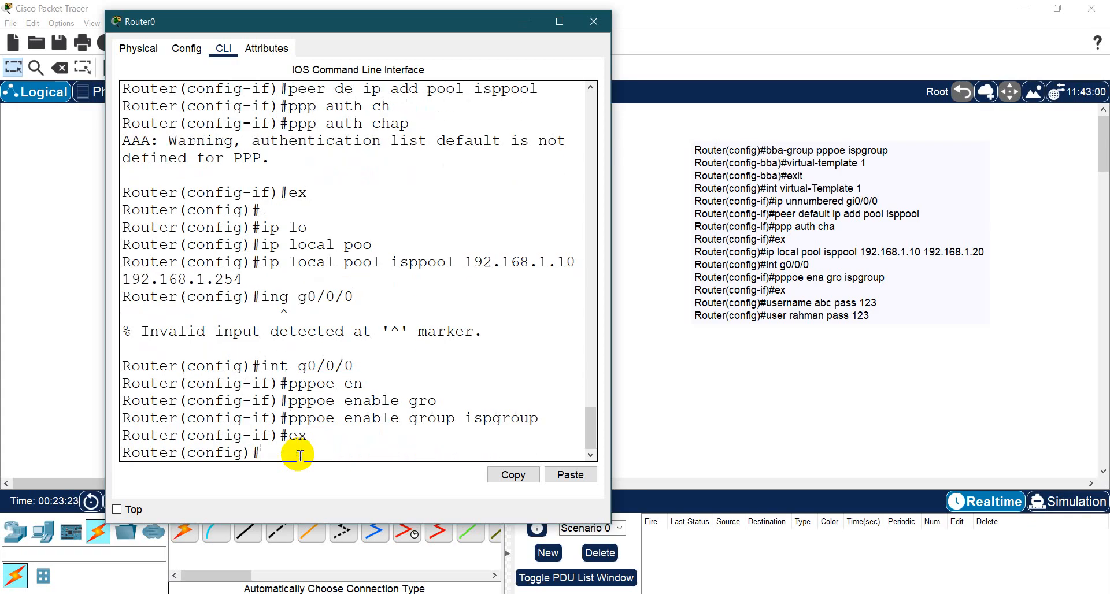
pyautogui.press('Return')
pyautogui.press('Return')
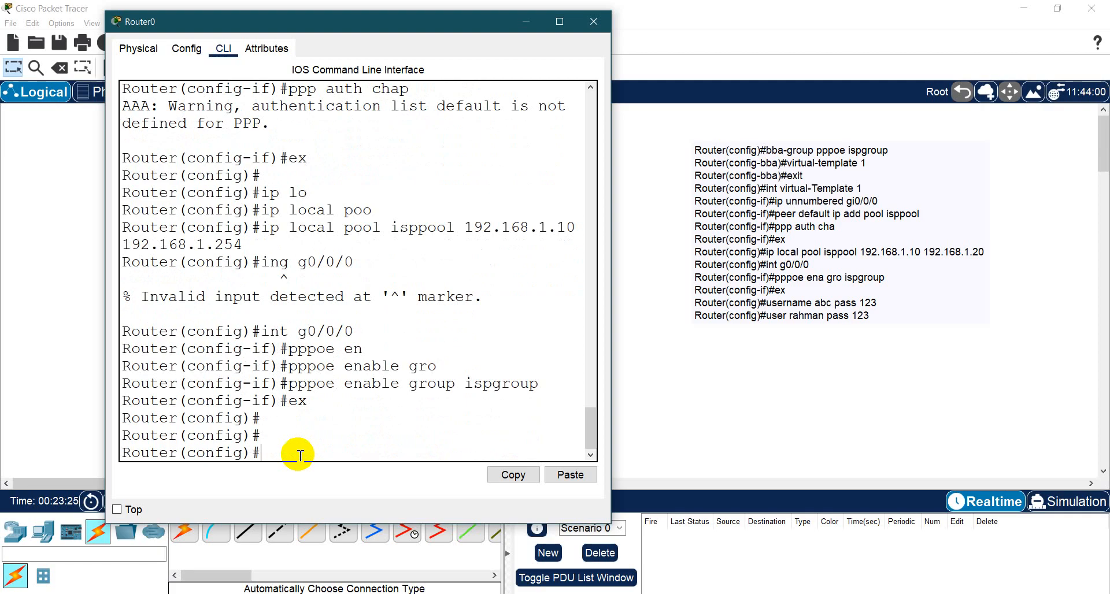
# - Create a local router account for PPPoE authentication, entering its username and account password in global configuration mode
pyautogui.write('user')
pyautogui.write('n a')
pyautogui.write('c')
pyautogui.press('BackSpace')
pyautogui.press('BackSpace')
pyautogui.write('rahman pass 123')
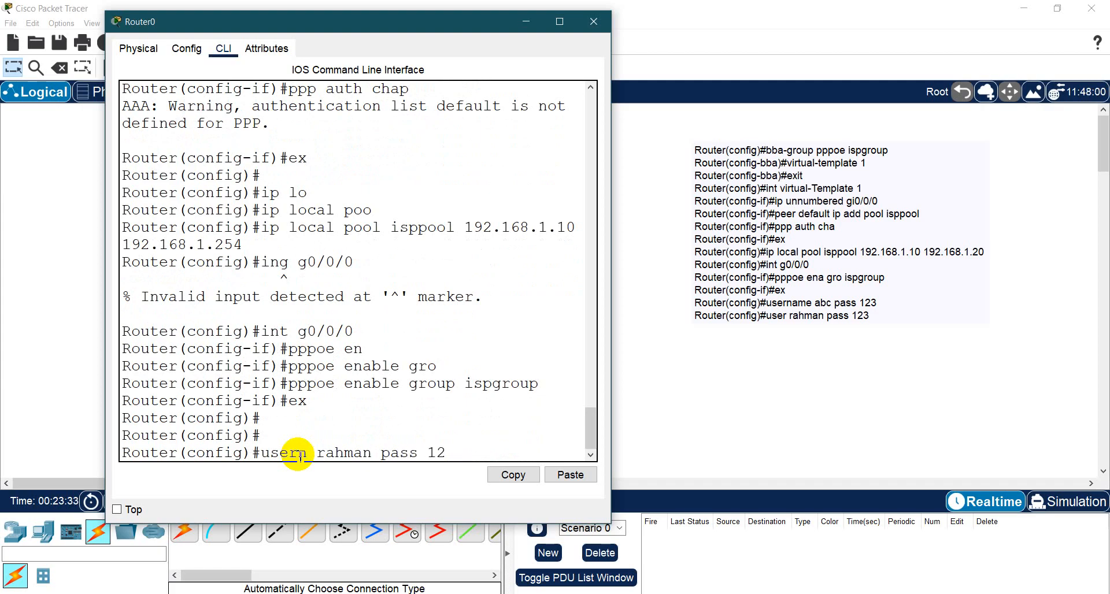
pyautogui.press('Return')
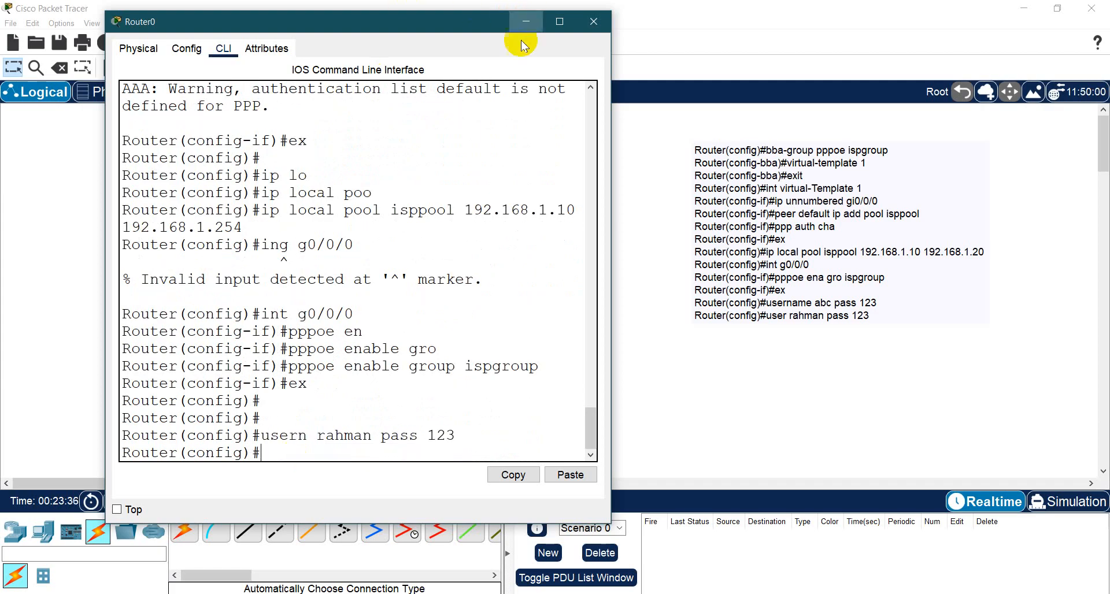
# - Enter interface g0/0/0 configuration on the router and bring the interface up with no sh
pyautogui.click(526, 22)
pyautogui.click(341, 168)
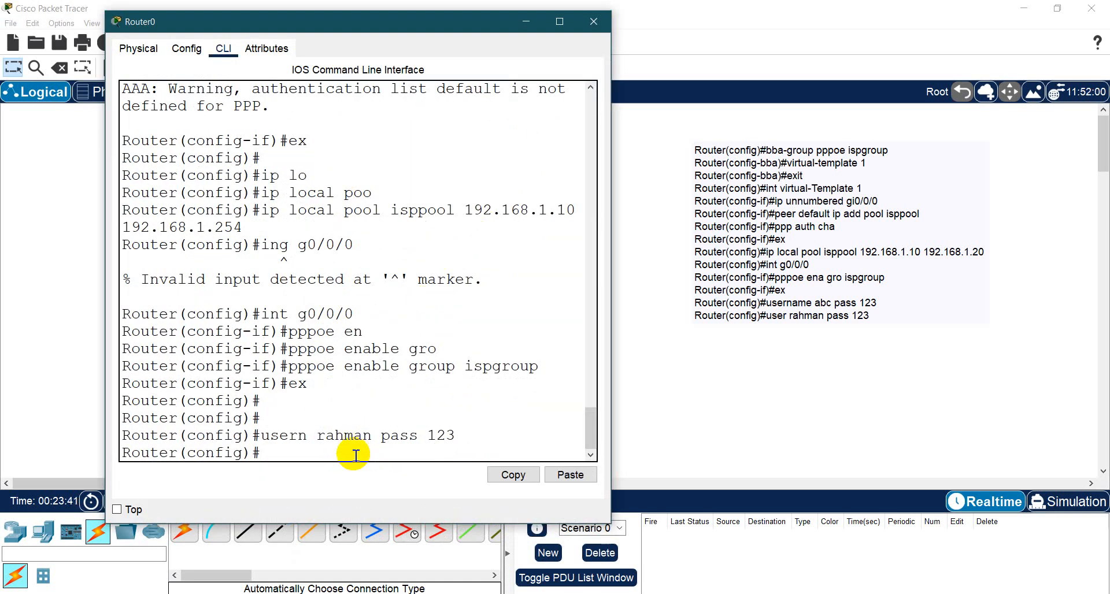
pyautogui.write('int g0/0/0')
pyautogui.press('Return')
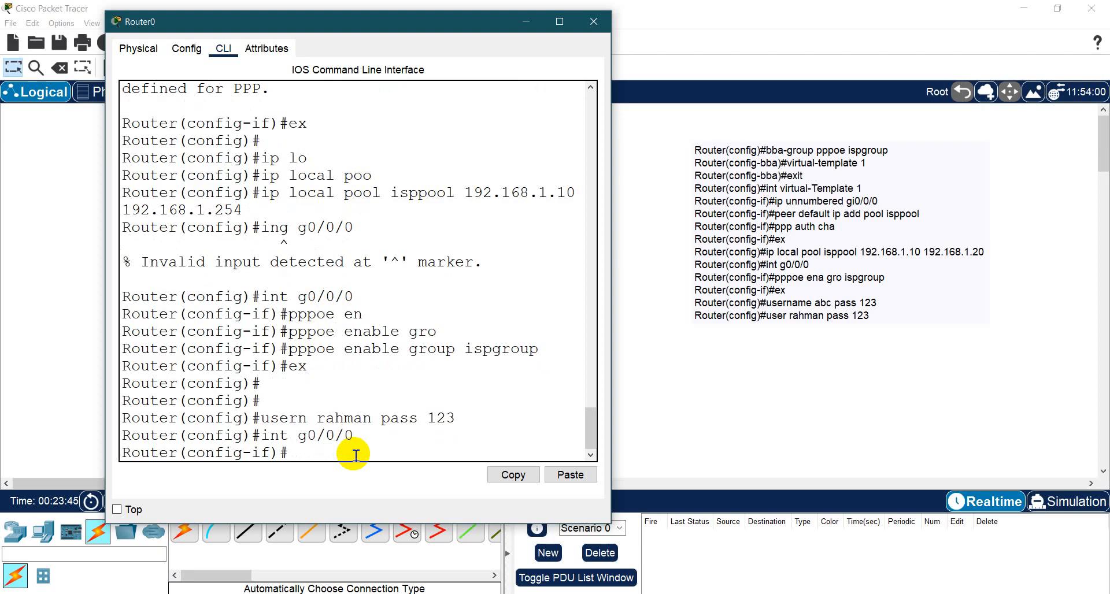
pyautogui.write('no sh')
pyautogui.press('Return')
pyautogui.press('Return')
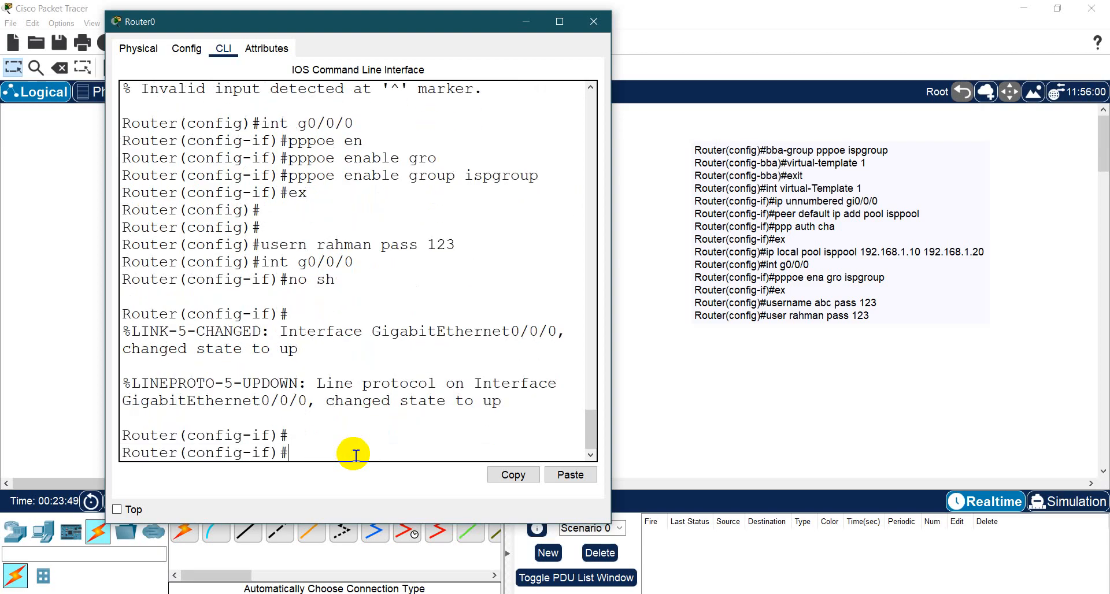
pyautogui.click(525, 22)
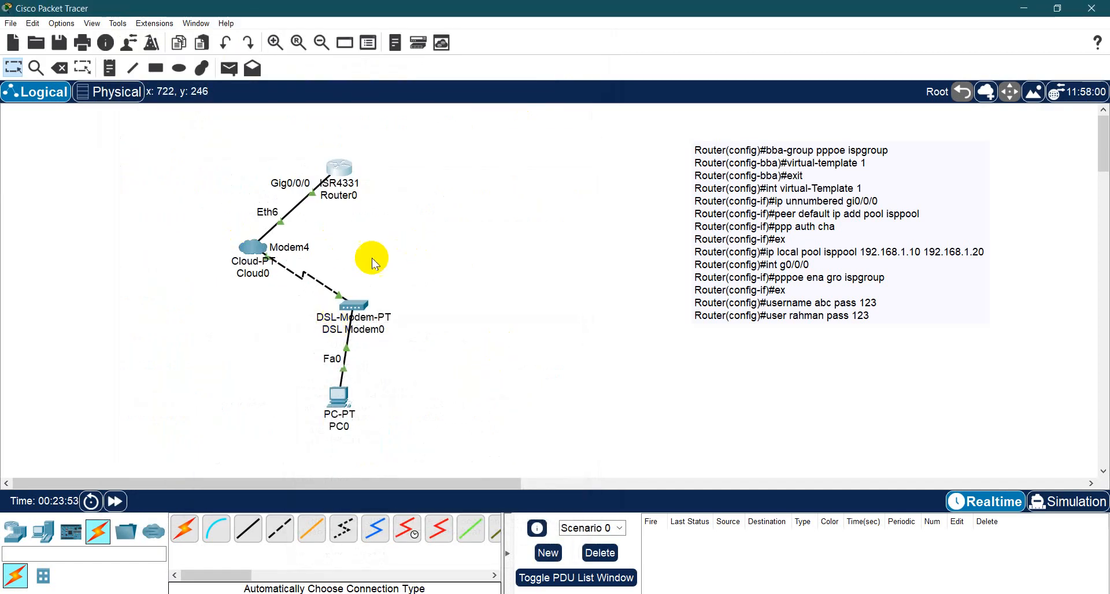
# - Examine the DSL modem's physical modules, global configuration settings and attributes
pyautogui.click(358, 309)
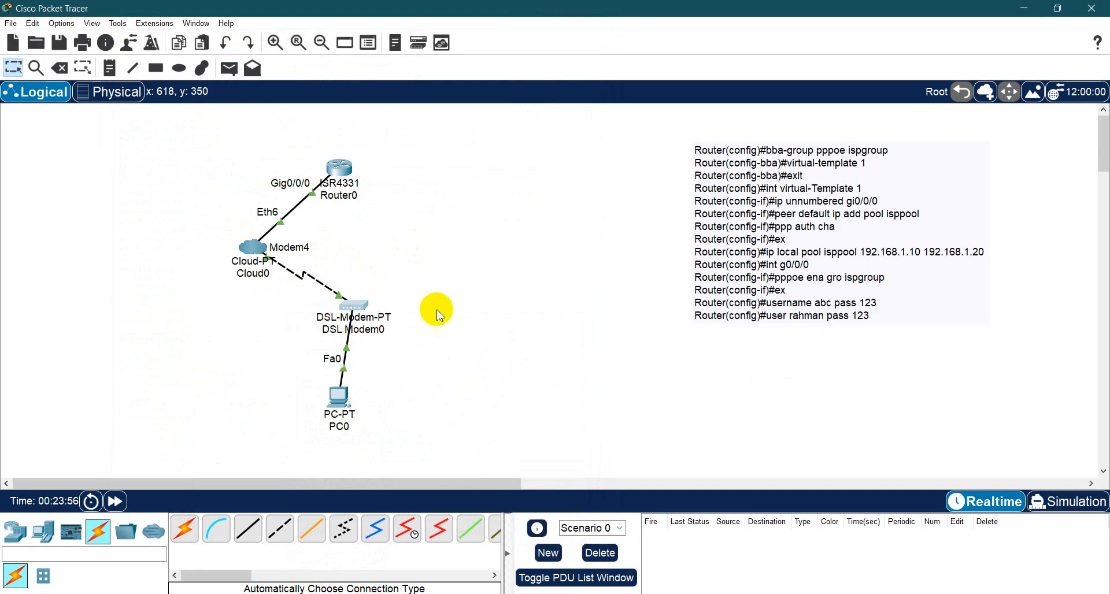
pyautogui.moveTo(595, 93); pyautogui.dragTo(666, 91)
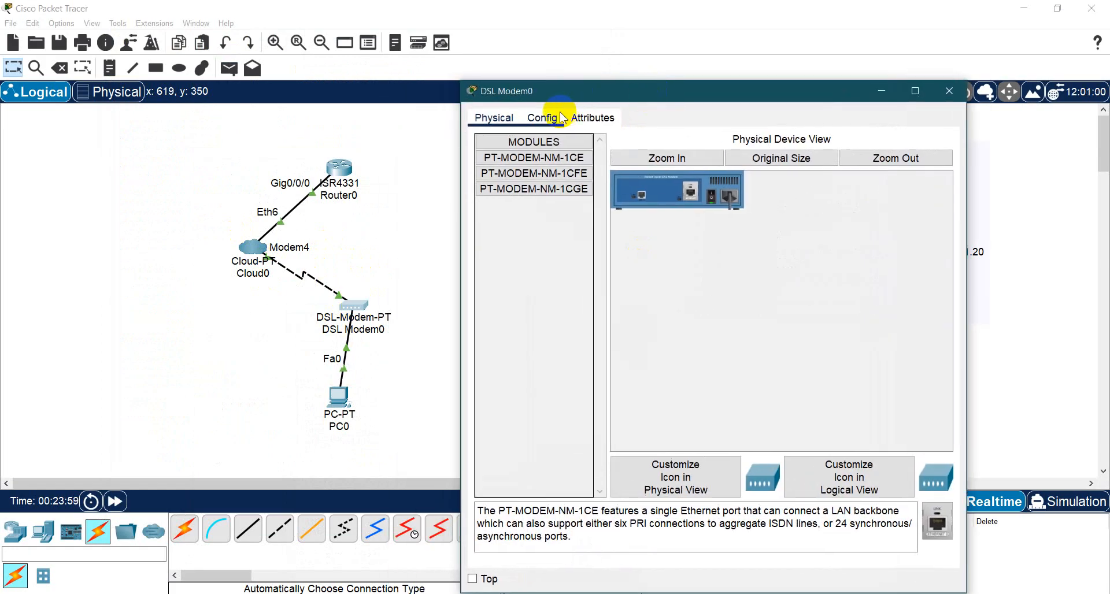
pyautogui.click(542, 118)
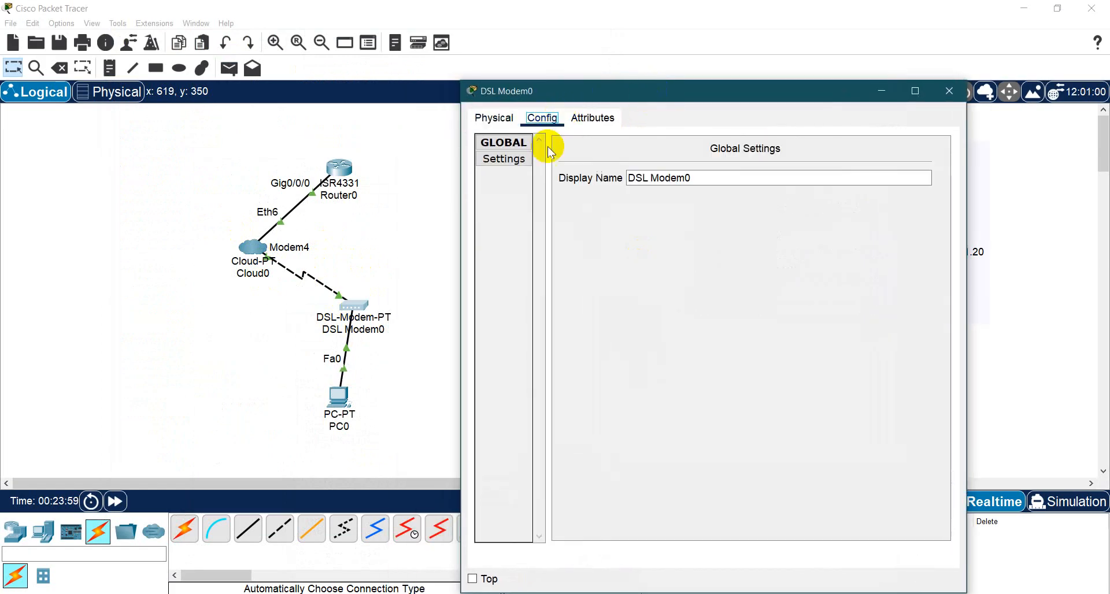
pyautogui.click(501, 142)
pyautogui.click(510, 123)
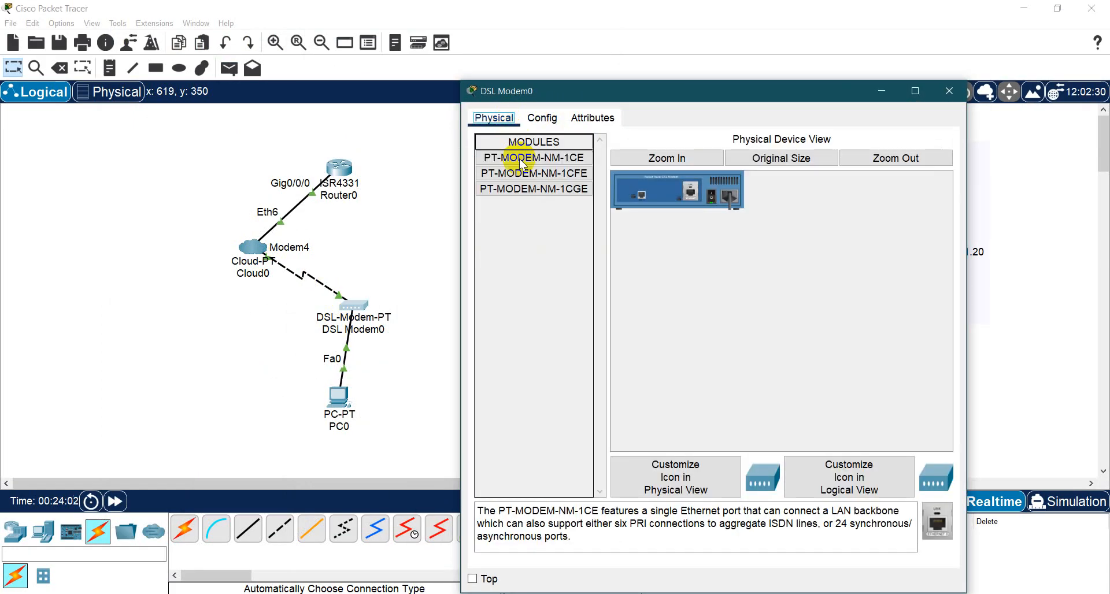
pyautogui.click(543, 117)
pyautogui.click(592, 121)
pyautogui.click(543, 117)
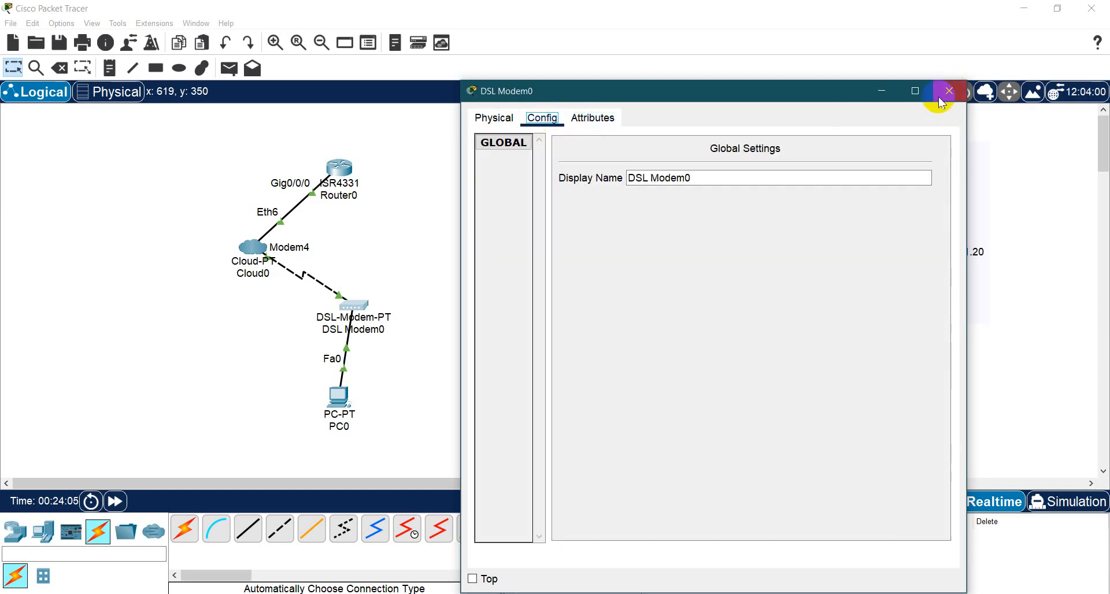
# - Map Modem4 to Ethernet6 in Cloud0's DSL connections and close the cloud's settings
pyautogui.click(283, 260)
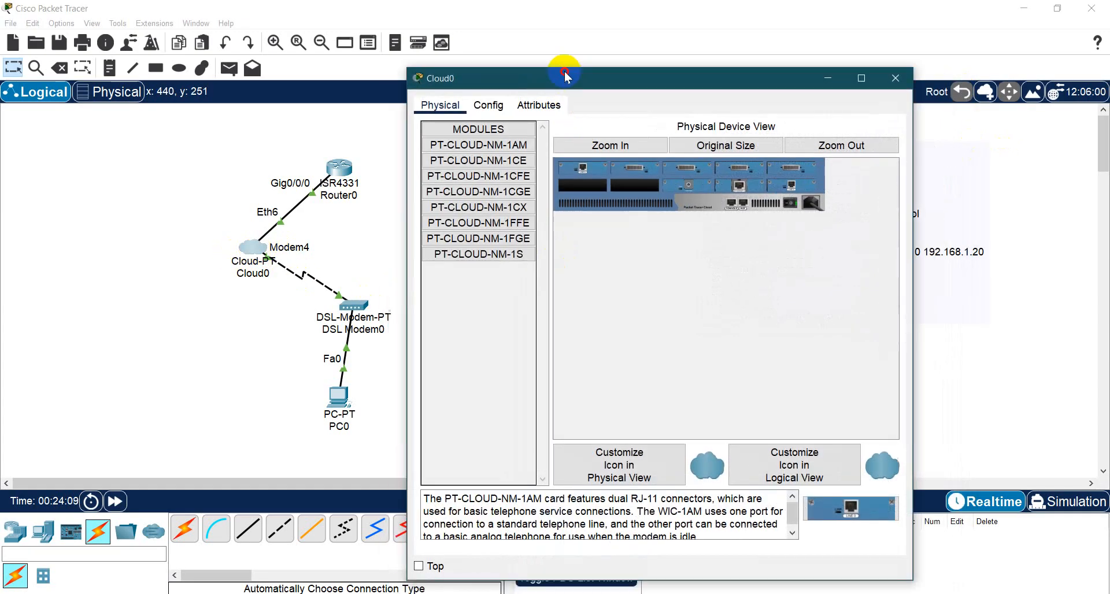
pyautogui.click(506, 69)
pyautogui.click(494, 181)
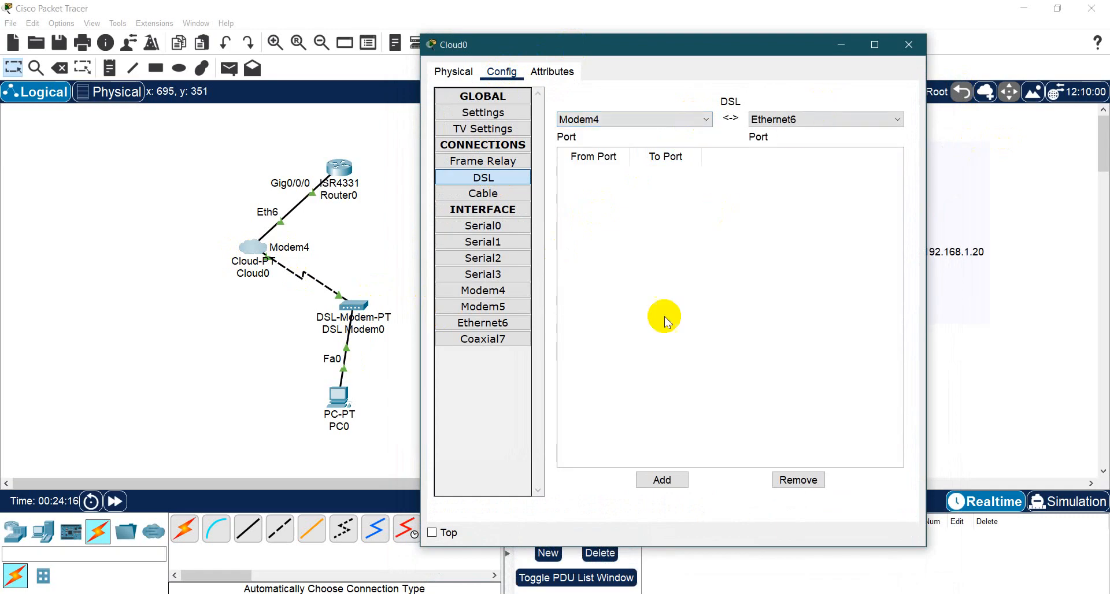
pyautogui.click(651, 480)
pyautogui.click(805, 120)
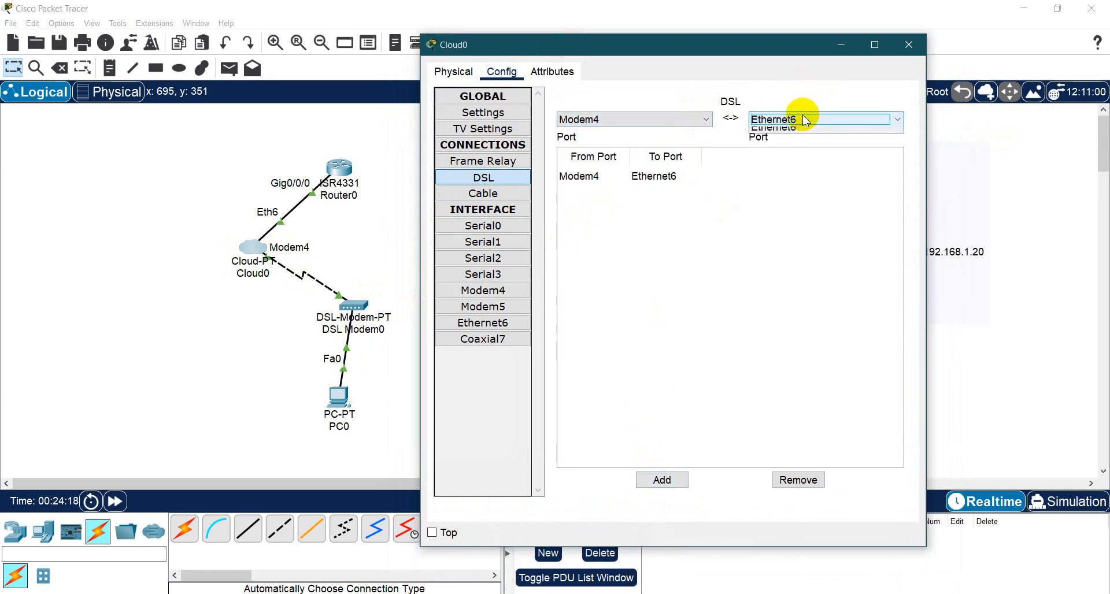
pyautogui.click(657, 119)
pyautogui.click(658, 119)
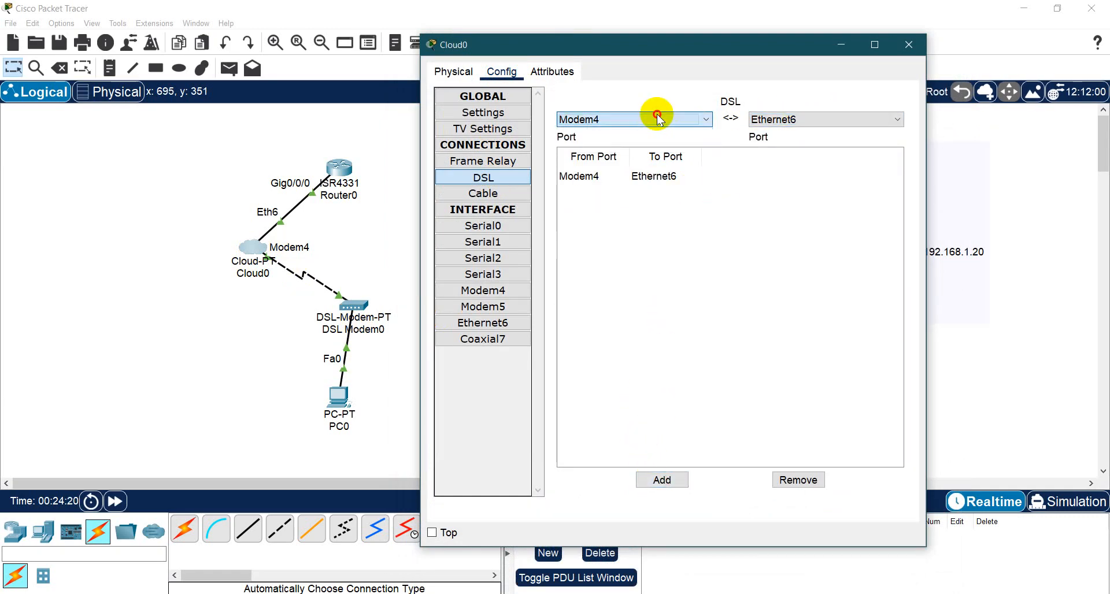
pyautogui.click(658, 119)
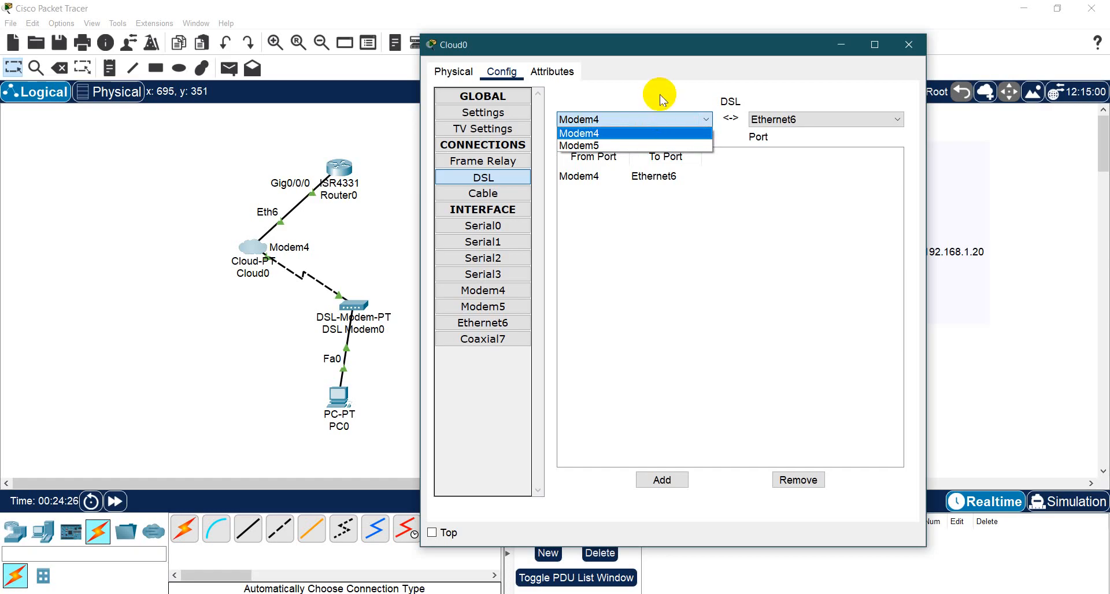
pyautogui.click(660, 95)
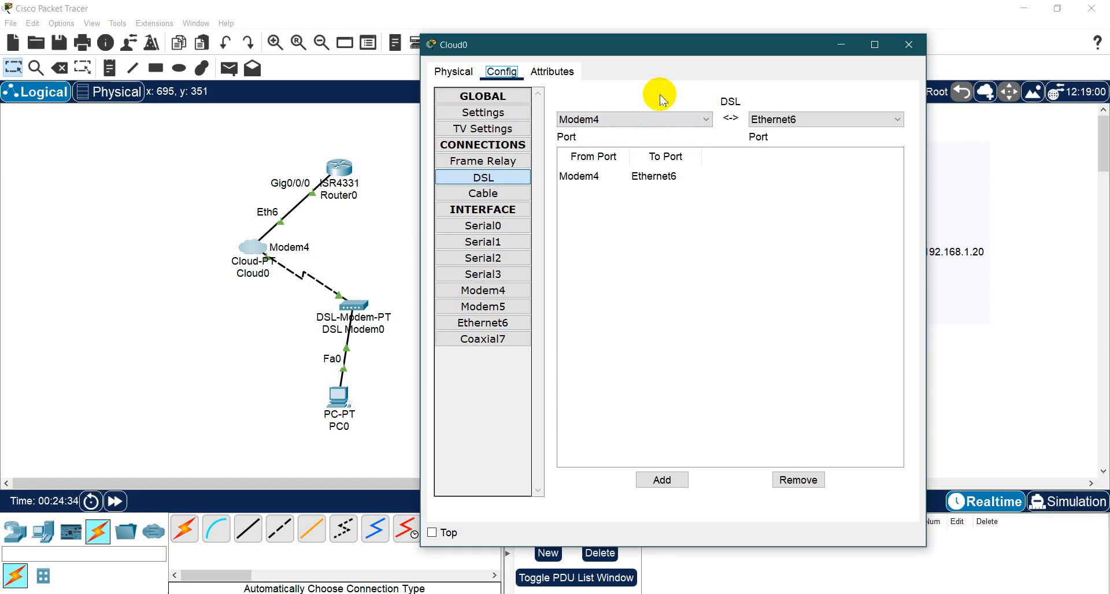
pyautogui.click(665, 480)
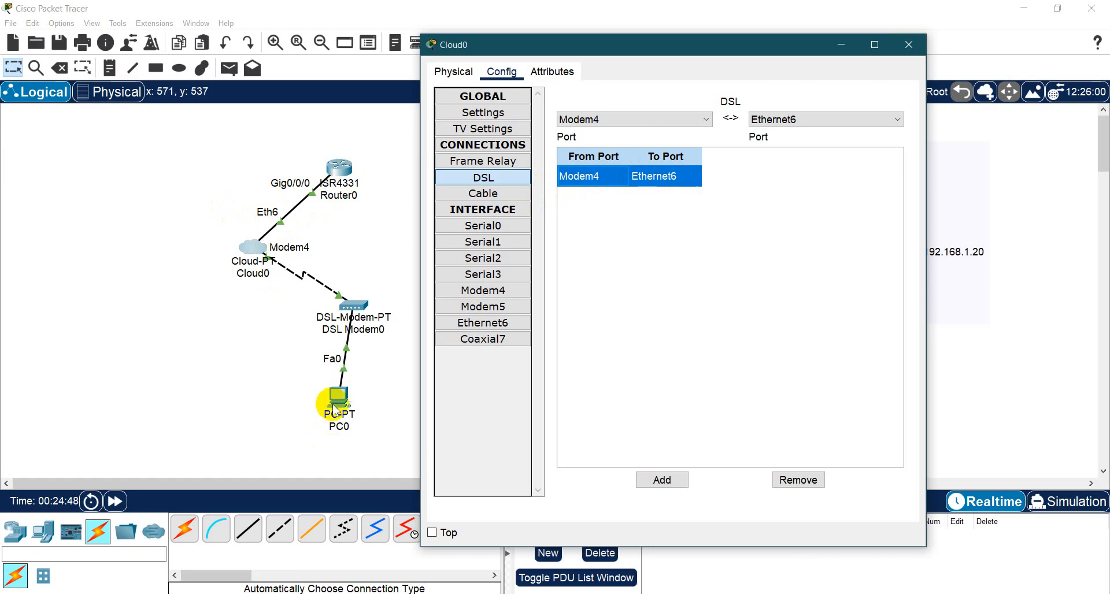
pyautogui.click(906, 45)
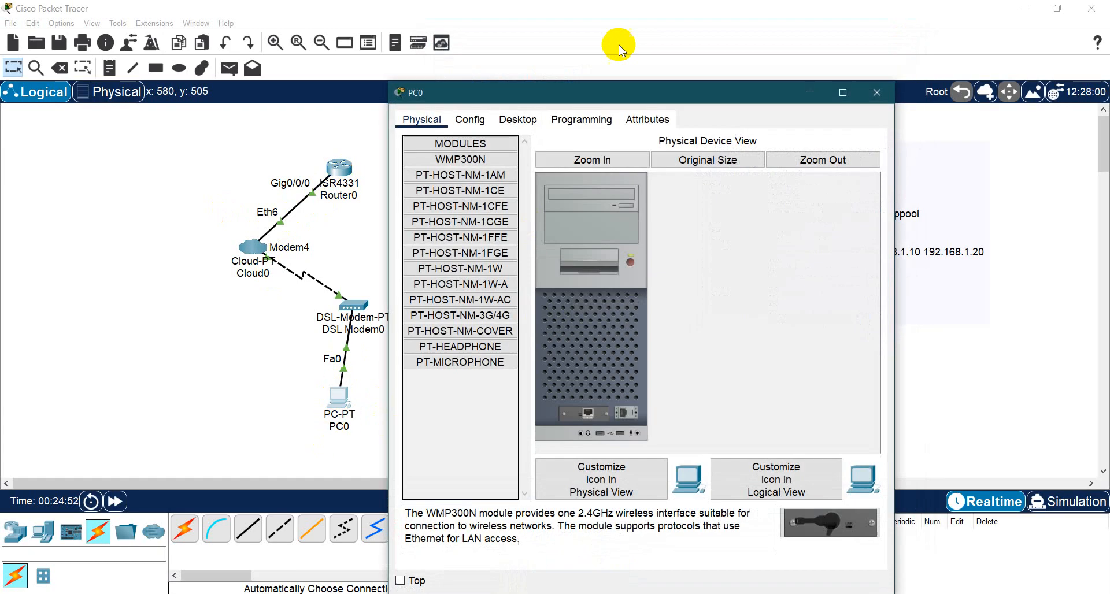
# - Try to connect PC0 through the PPPoE Dialer with the router account's username and password, and close the PC
pyautogui.moveTo(678, 96); pyautogui.dragTo(362, 73)
pyautogui.click(199, 94)
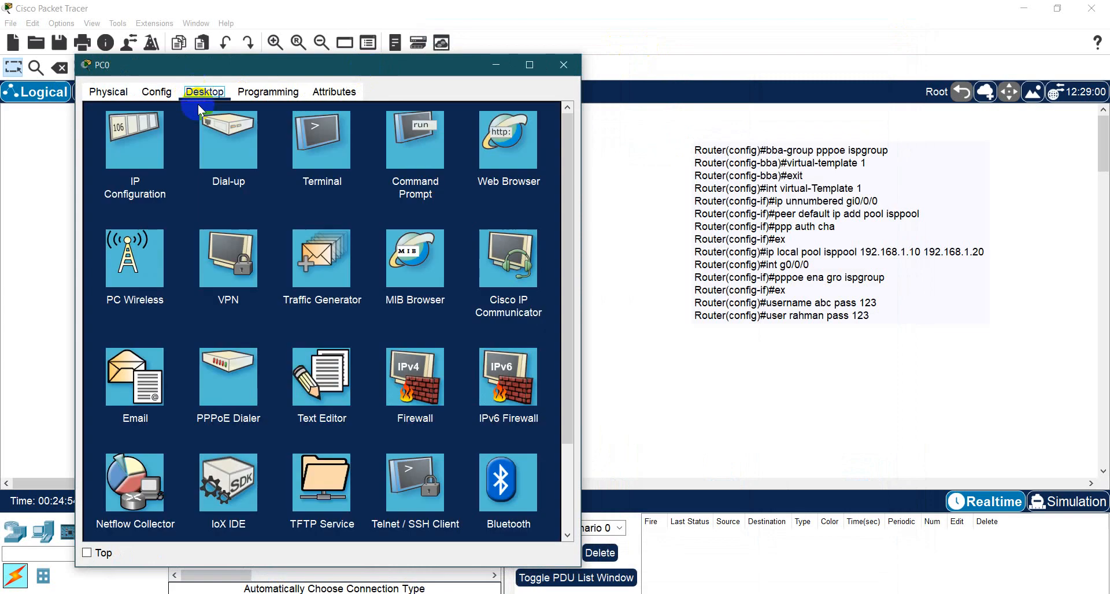
pyautogui.click(226, 382)
pyautogui.click(259, 137)
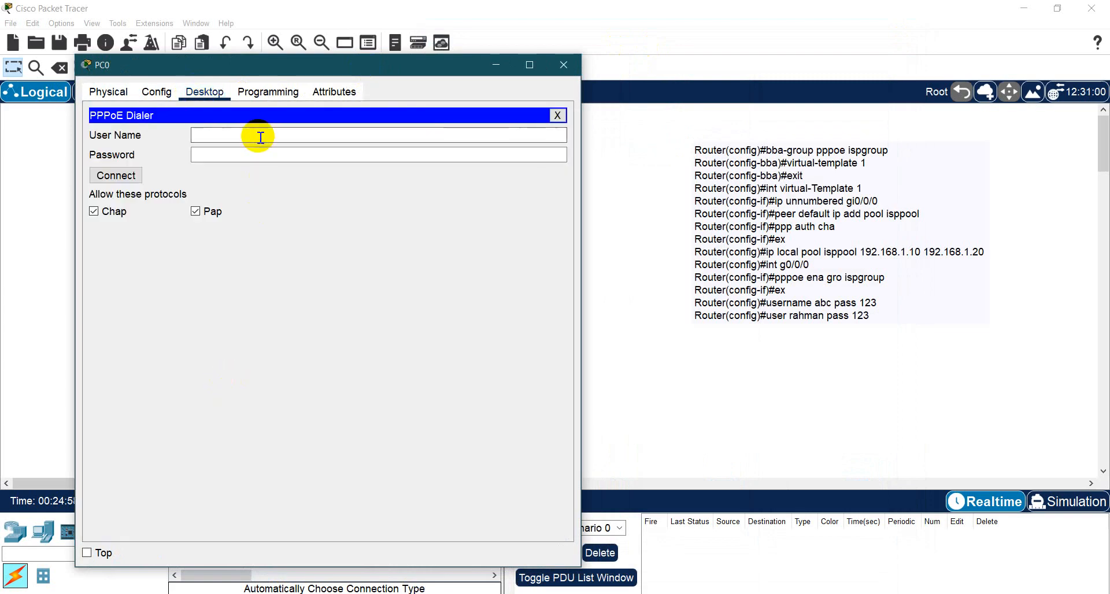
pyautogui.write('rahman')
pyautogui.press('Tab')
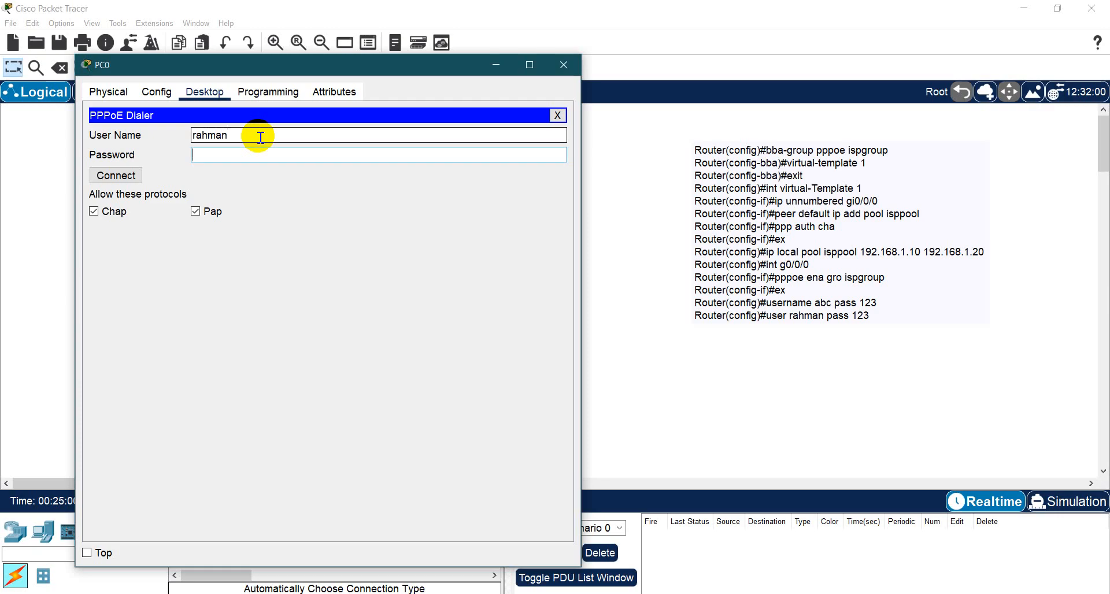
pyautogui.click(142, 176)
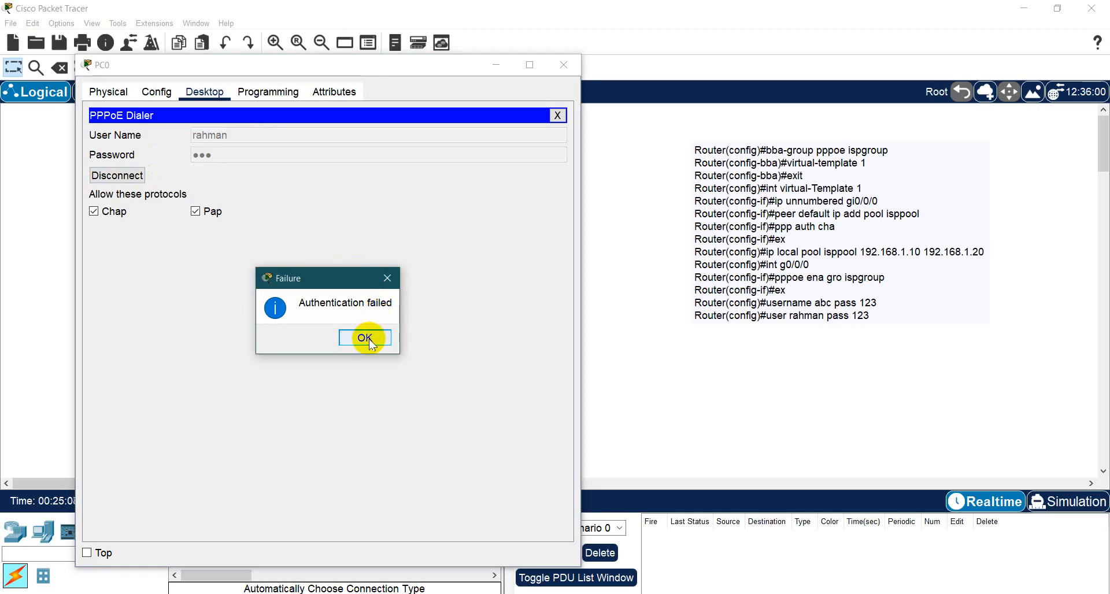
pyautogui.click(365, 338)
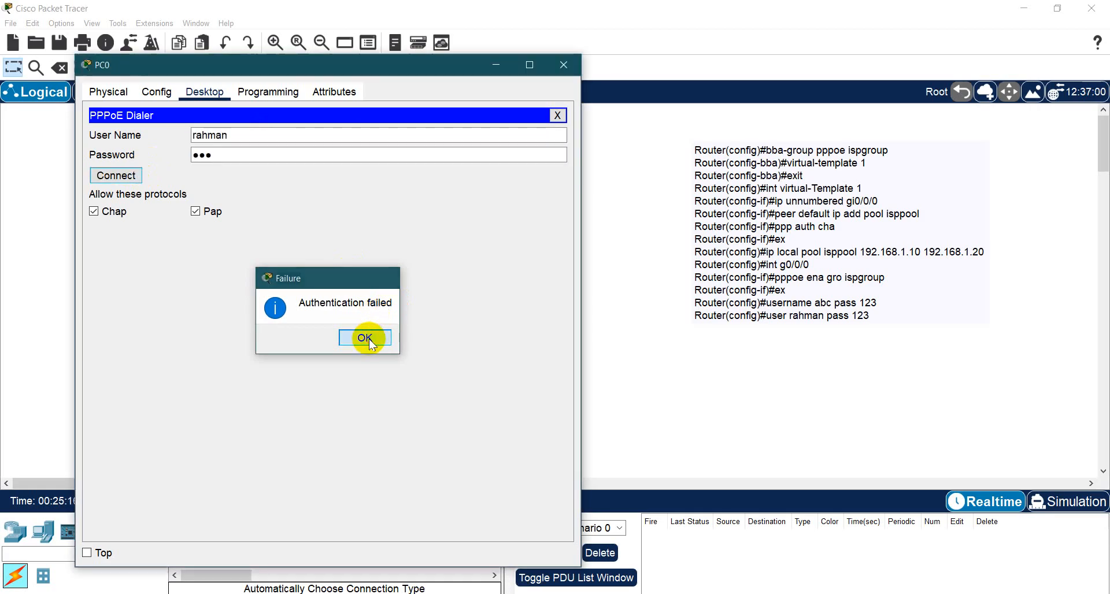
pyautogui.click(557, 116)
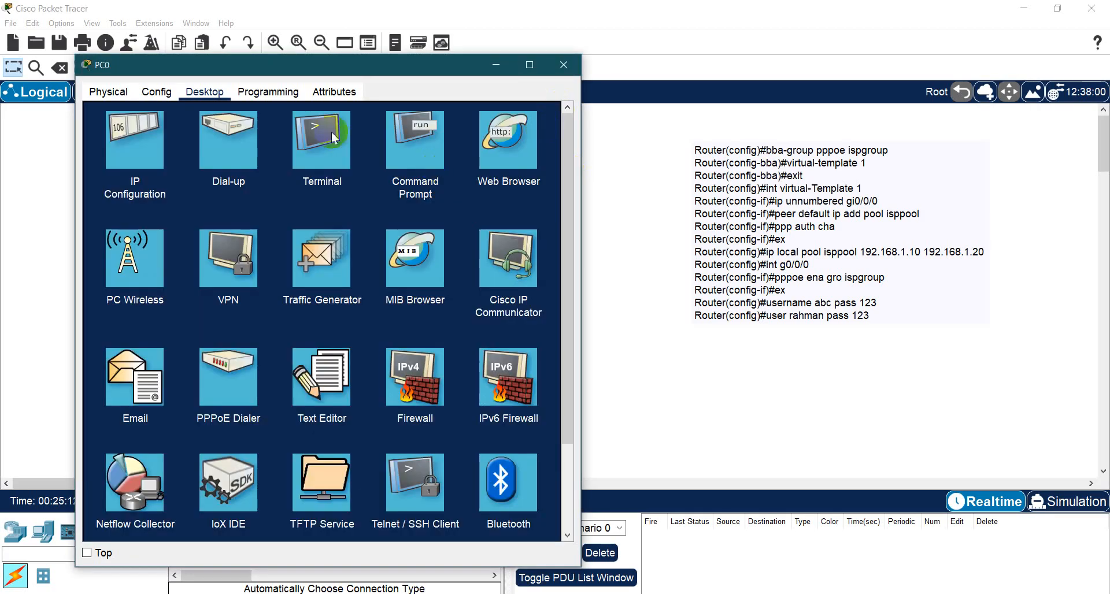
pyautogui.click(563, 64)
# - Review the username and password command previously entered in Router0's CLI
pyautogui.click(346, 159)
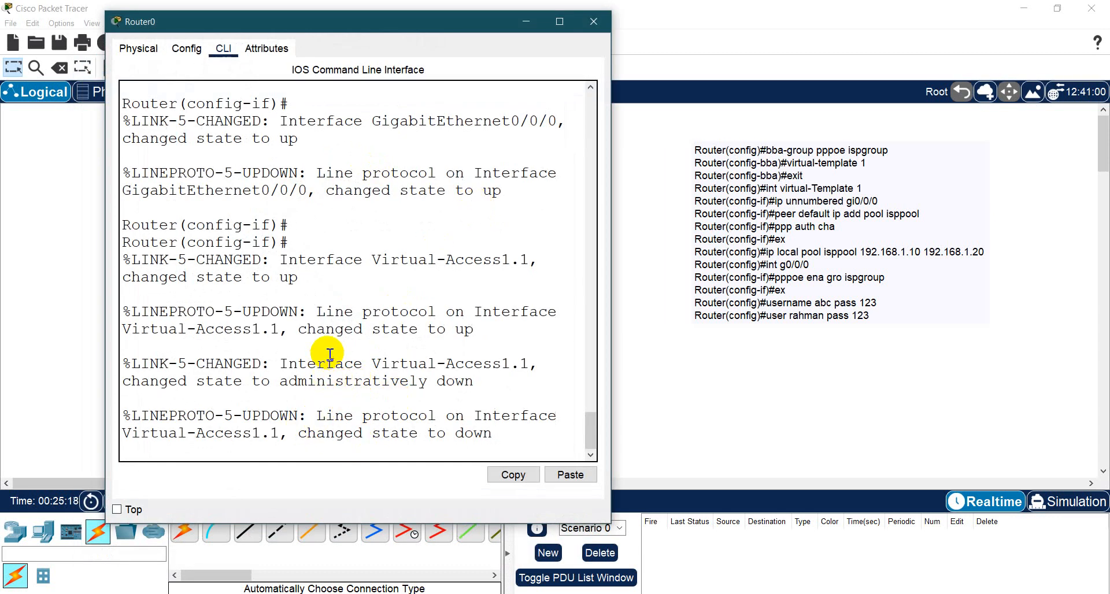
pyautogui.scroll(4, 329, 353)
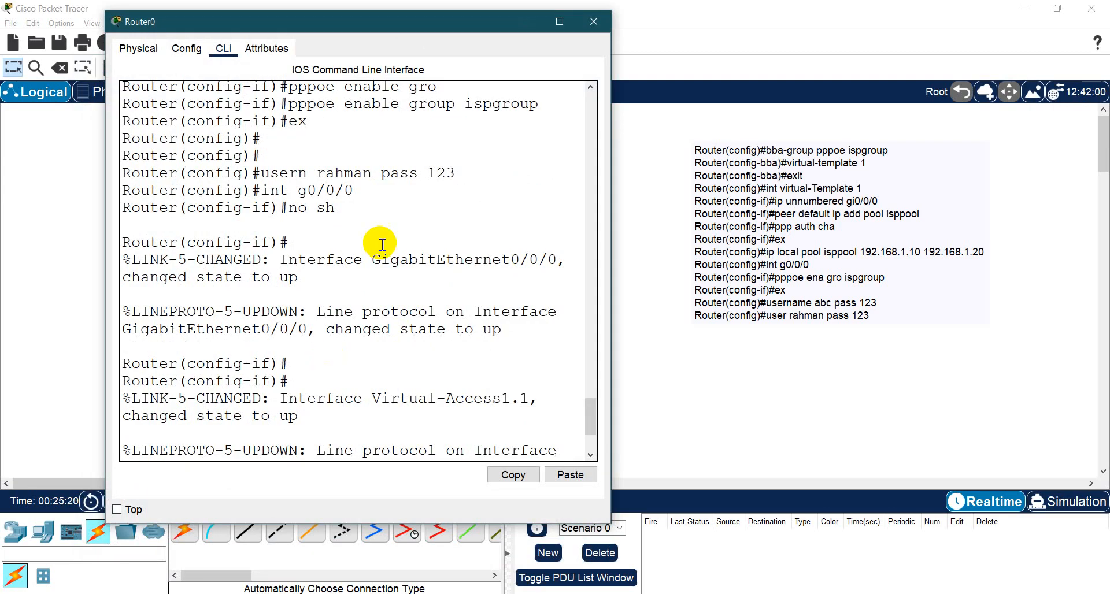
pyautogui.moveTo(321, 171); pyautogui.dragTo(398, 194)
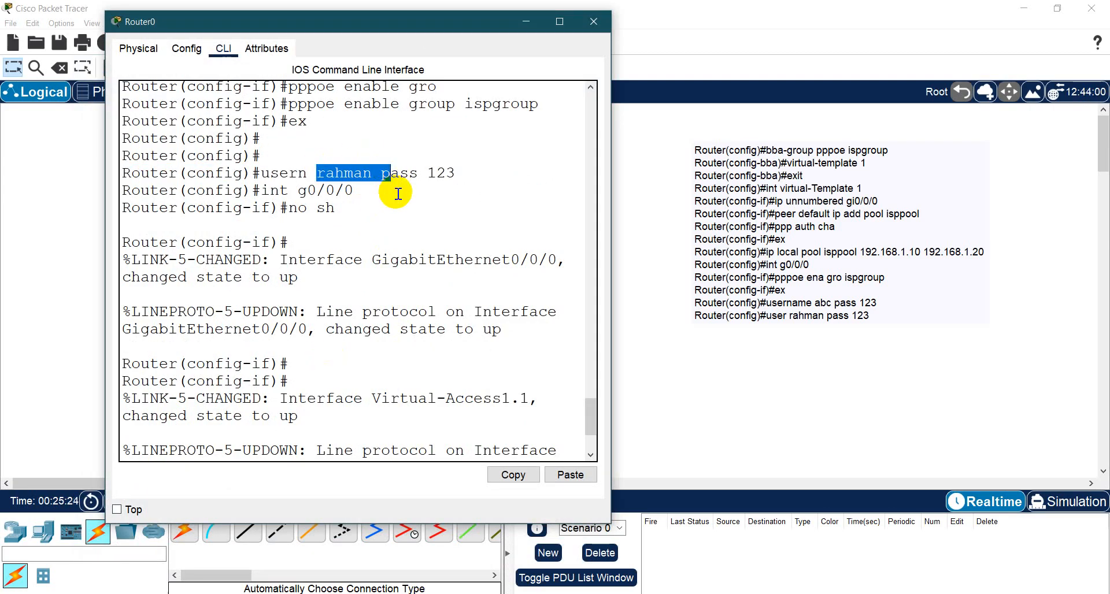
pyautogui.click(525, 23)
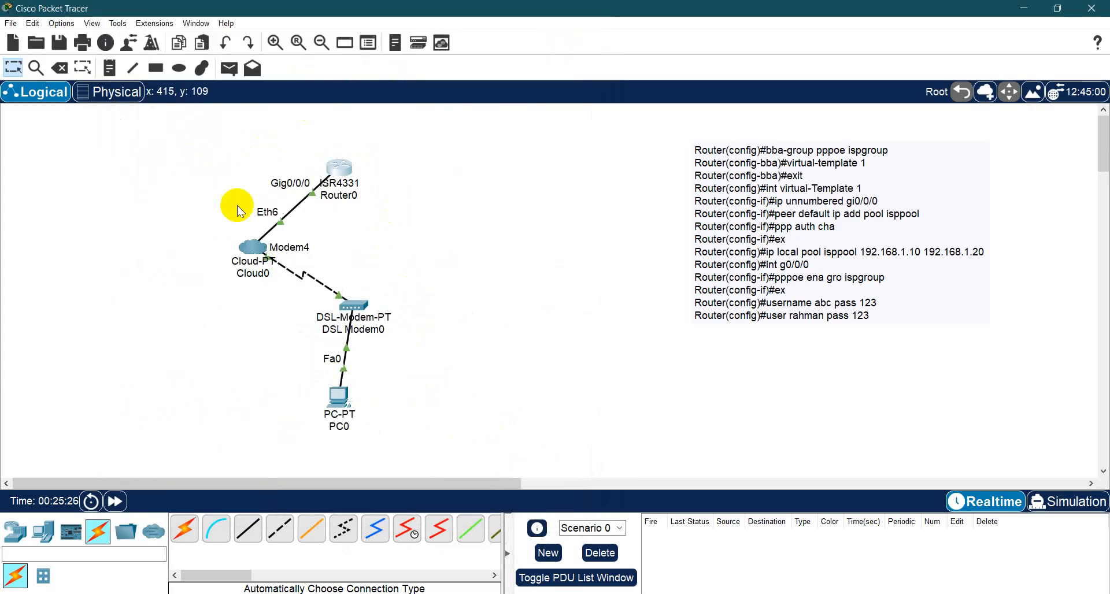
# - Retry PC0's PPPoE Dialer connection by re-entering the account's username and password
pyautogui.click(341, 398)
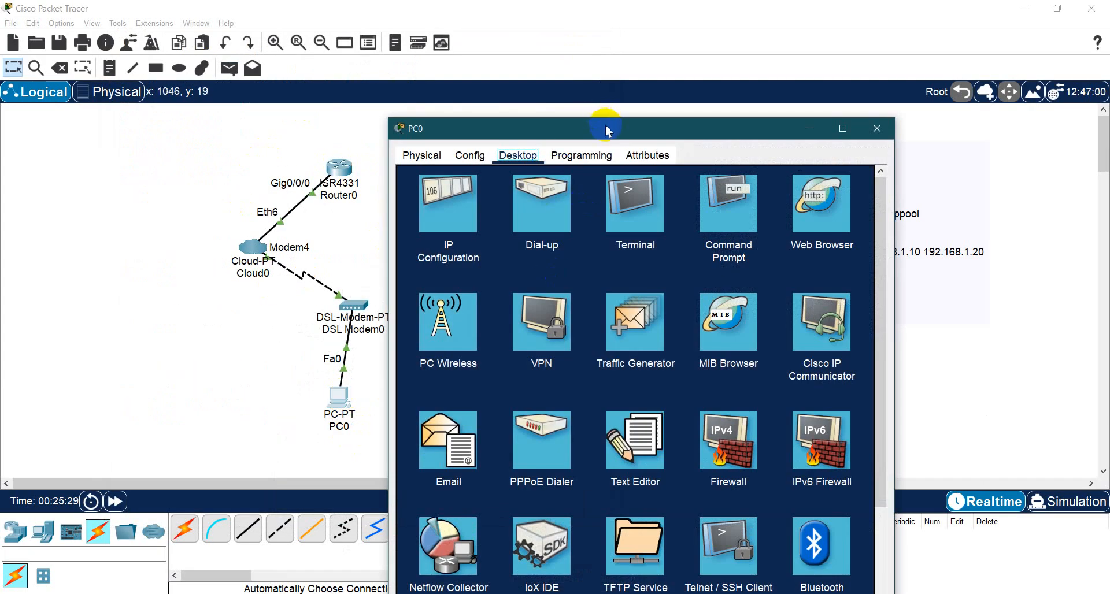
pyautogui.moveTo(605, 130); pyautogui.dragTo(297, 36)
pyautogui.click(151, 118)
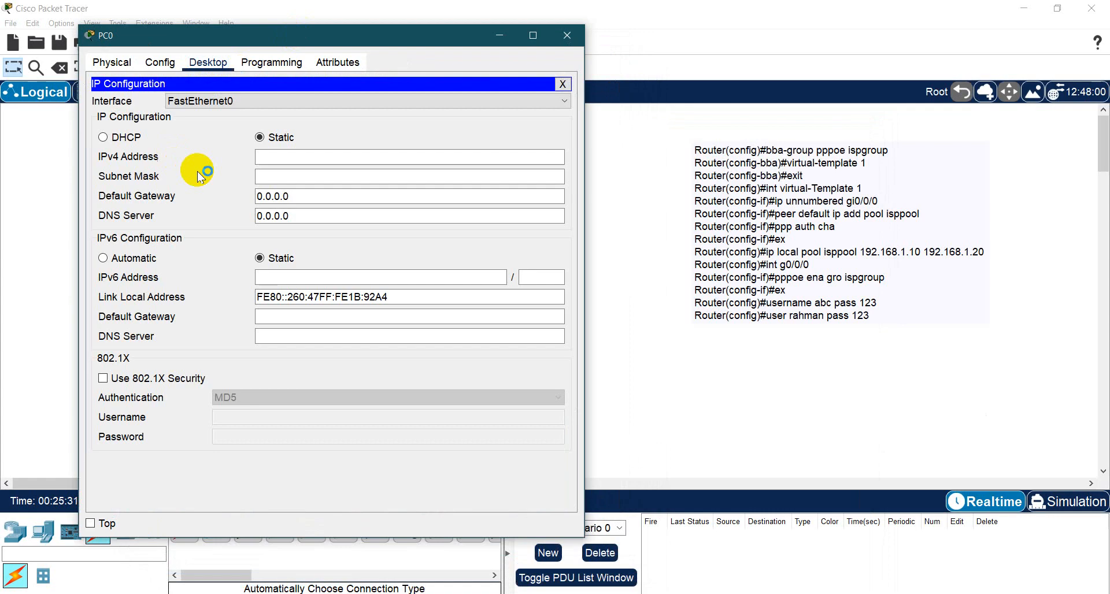
pyautogui.click(567, 84)
pyautogui.click(238, 345)
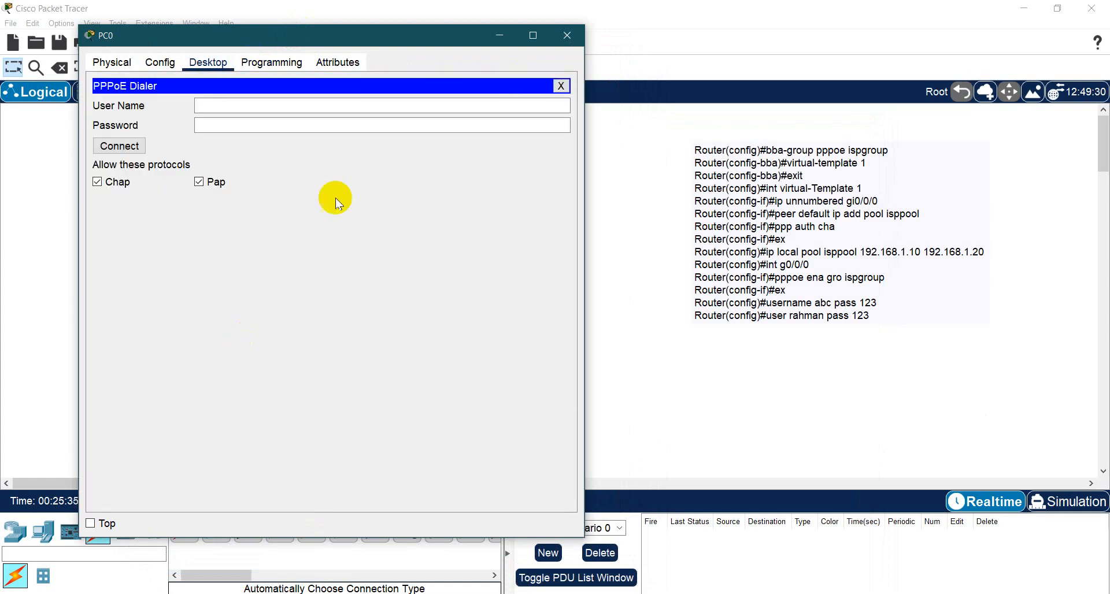
pyautogui.click(288, 102)
pyautogui.write('rahman')
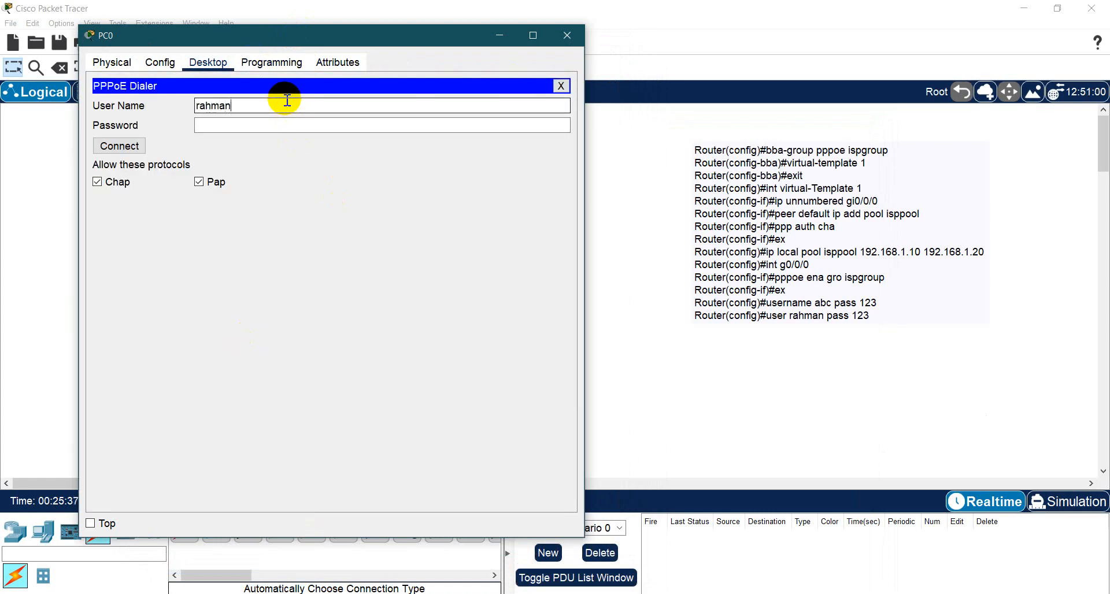
pyautogui.write('12')
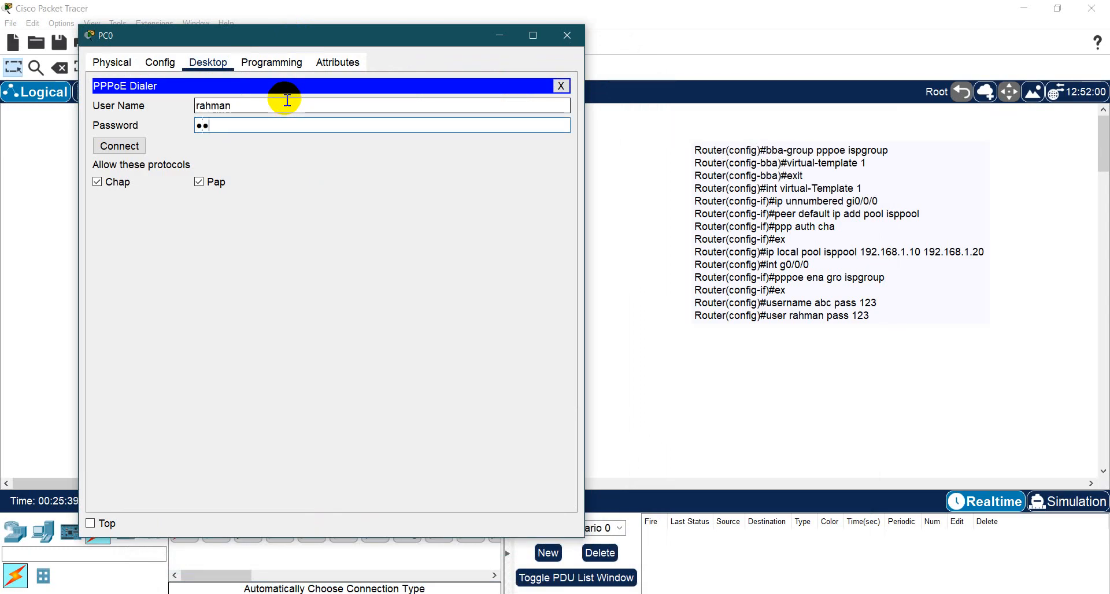
pyautogui.write('3')
pyautogui.click(114, 145)
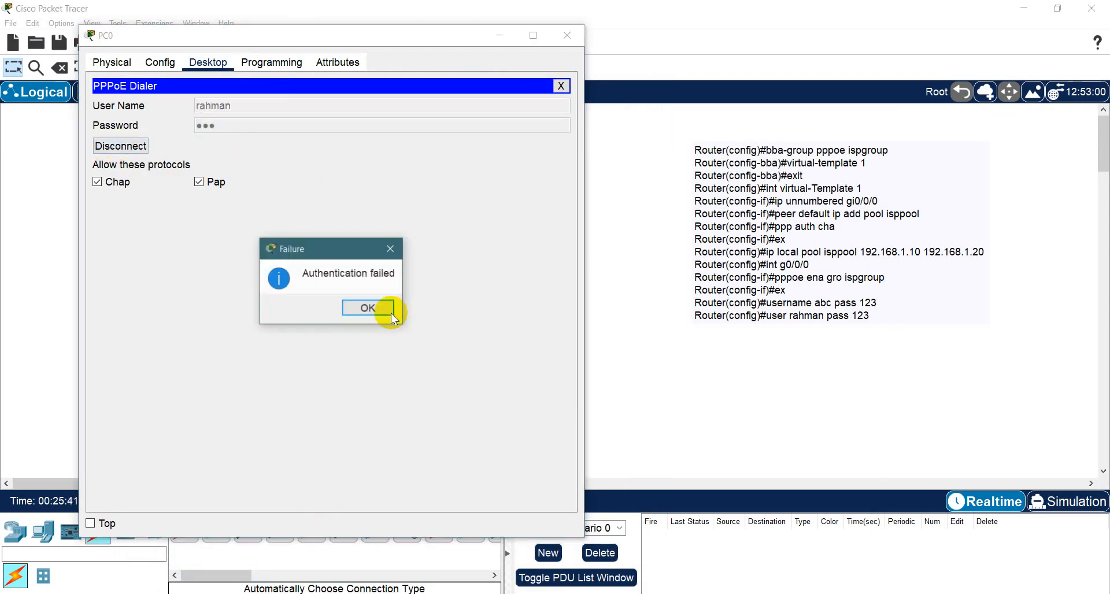
# - Retry PC0's PPPoE Dialer connection with PAP disallowed and only CHAP enabled, and close the PC
pyautogui.click(369, 307)
pyautogui.click(215, 181)
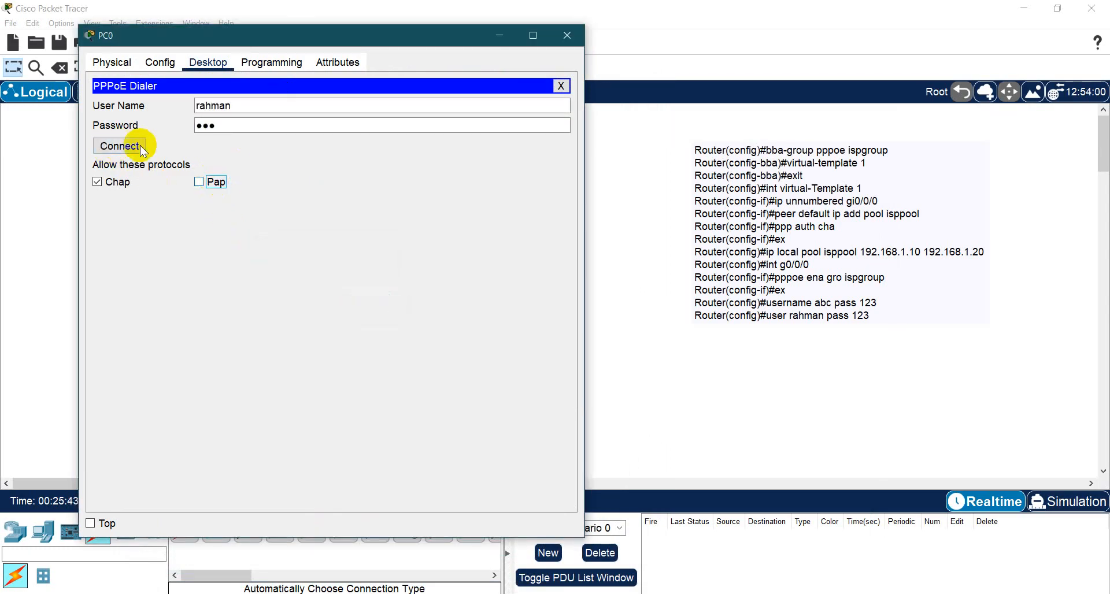
pyautogui.click(121, 146)
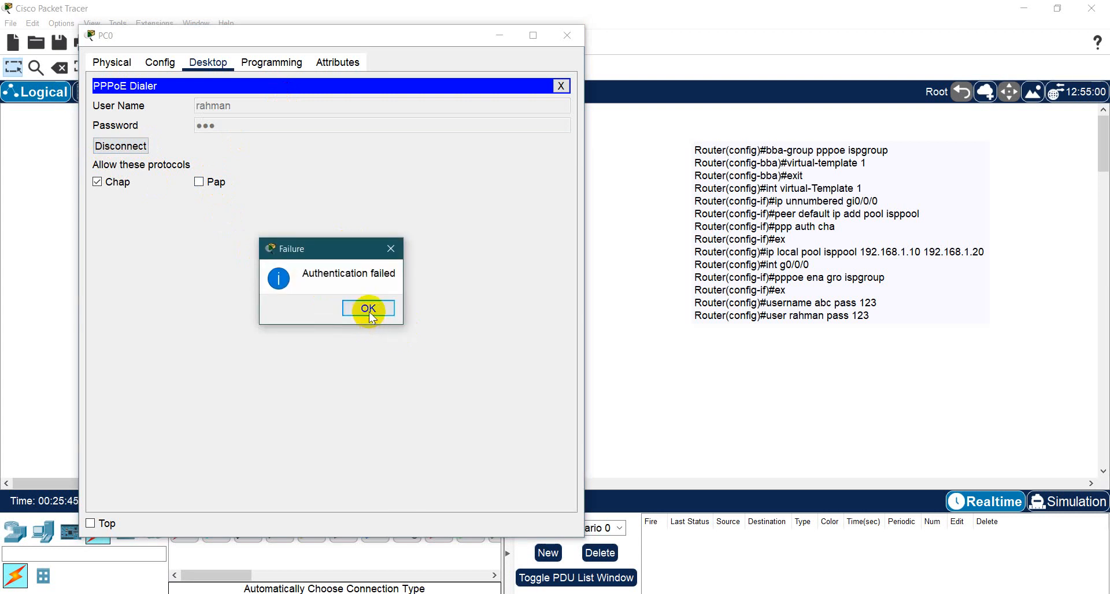
pyautogui.click(365, 309)
pyautogui.click(567, 93)
pyautogui.click(567, 35)
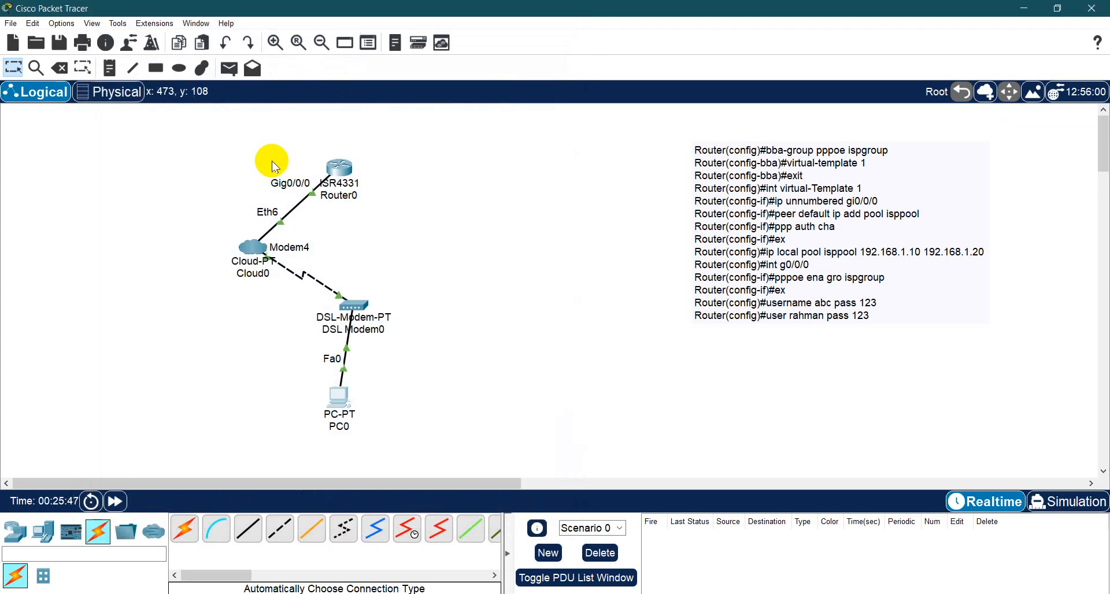
# - Open Router0's CLI and leave interface configuration mode with the end command
pyautogui.click(338, 165)
pyautogui.click(363, 425)
pyautogui.press('Return')
pyautogui.press('Return')
pyautogui.press('Return')
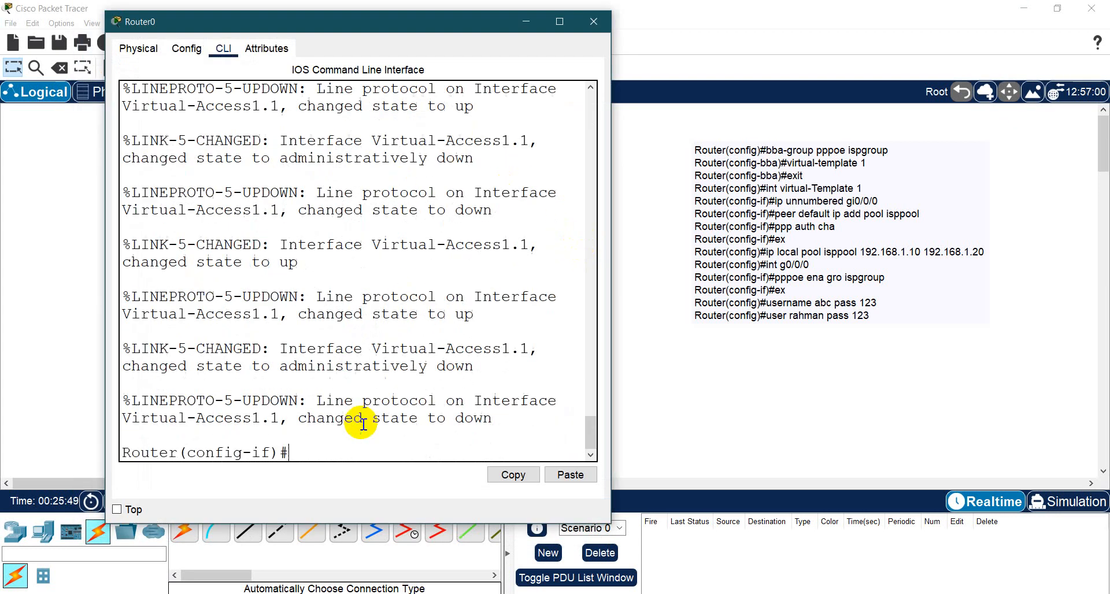
pyautogui.write('end')
pyautogui.press('Return')
# - Display Router0's running configuration with sh ru and examine its virtual template, GigabitEthernet interface and local address pool settings
pyautogui.press('Return')
pyautogui.press('Return')
pyautogui.write('s')
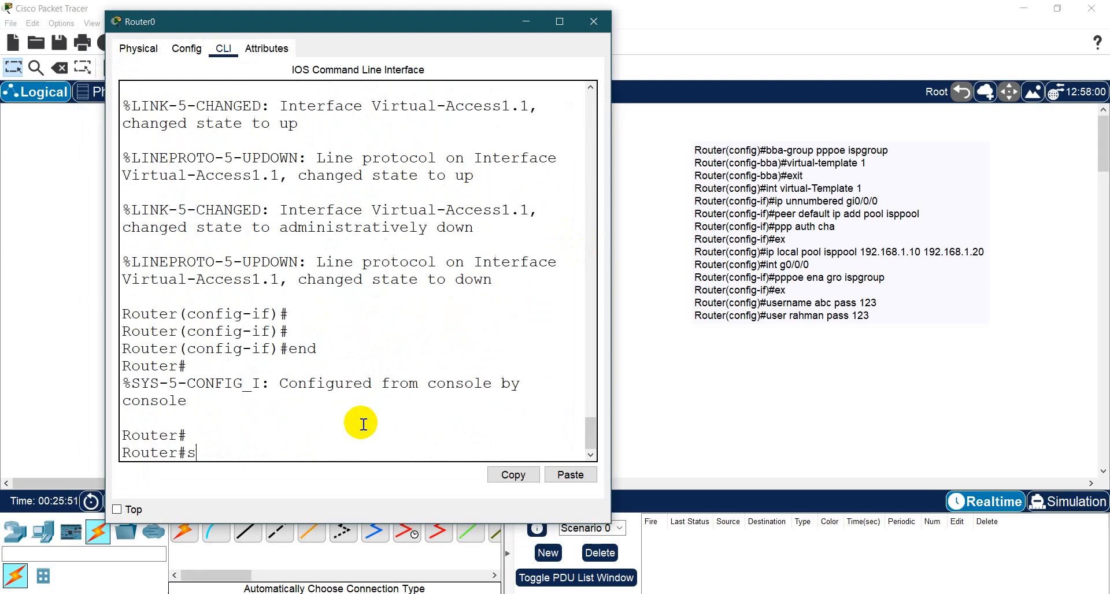
pyautogui.write('h ru')
pyautogui.press('Return')
pyautogui.press('space')
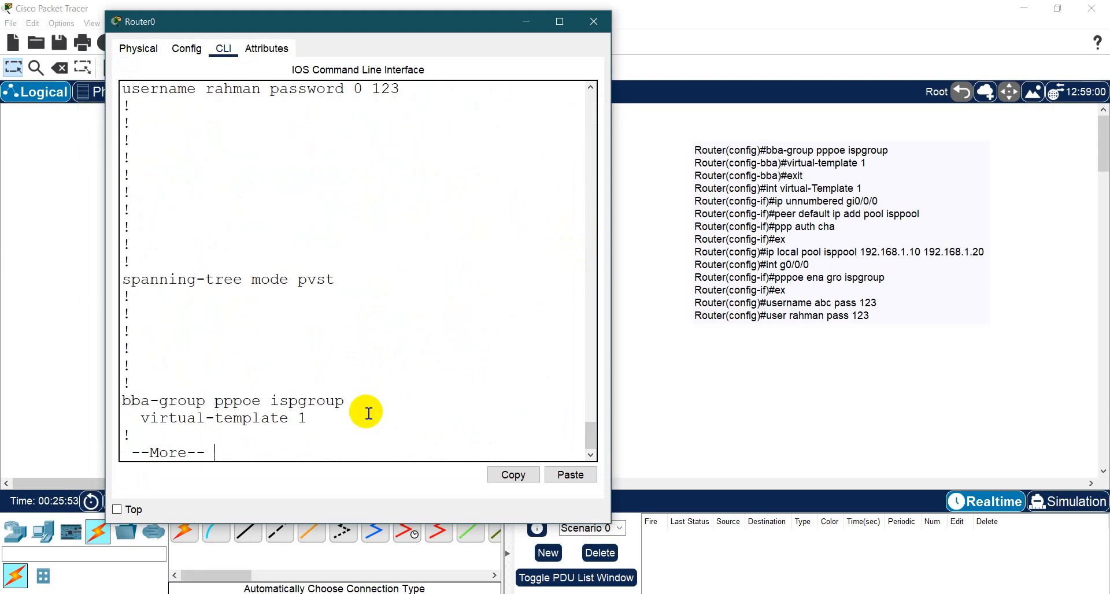
pyautogui.press('space')
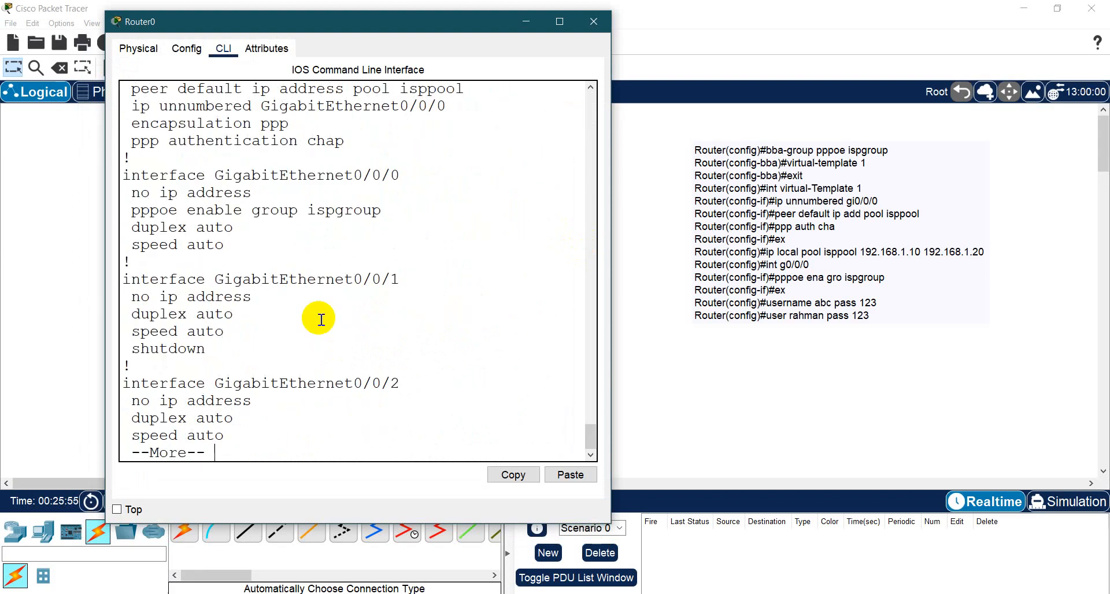
pyautogui.scroll(2, 319, 318)
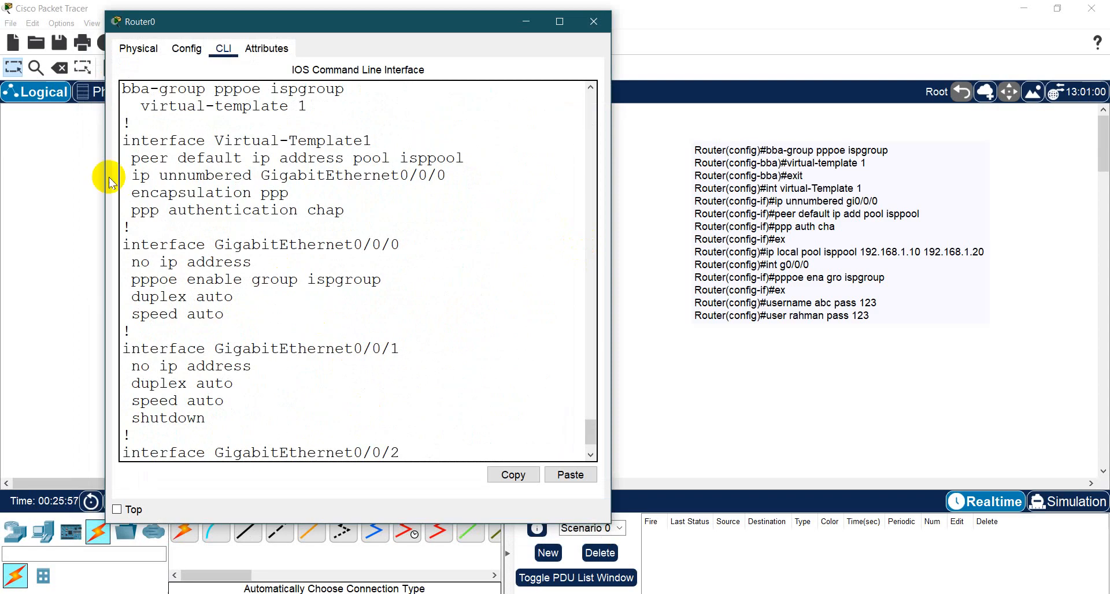
pyautogui.moveTo(141, 140); pyautogui.dragTo(461, 208)
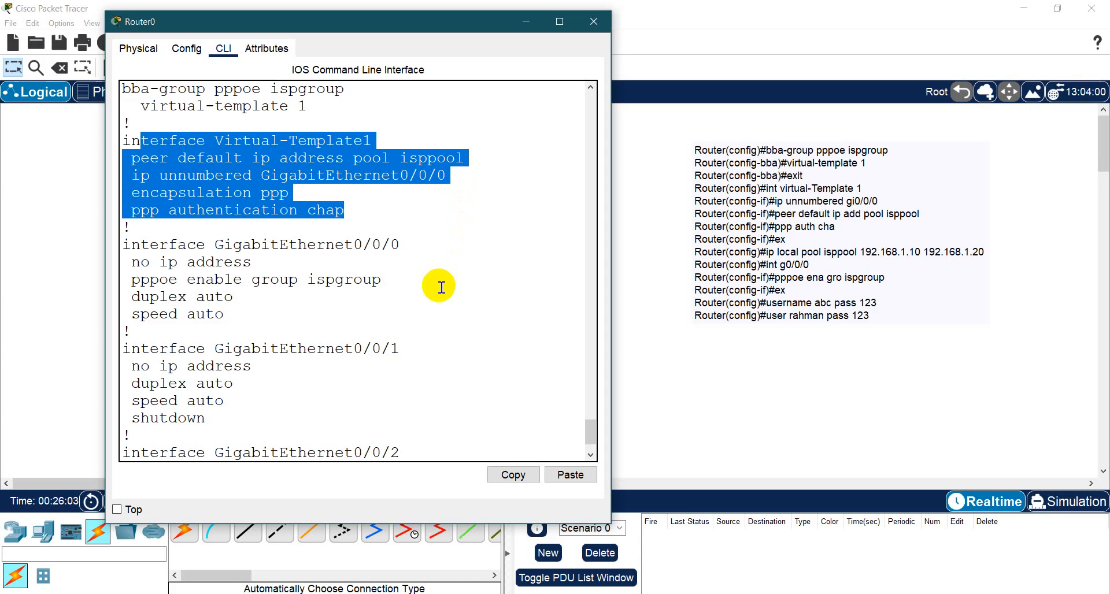
pyautogui.scroll(1, 441, 288)
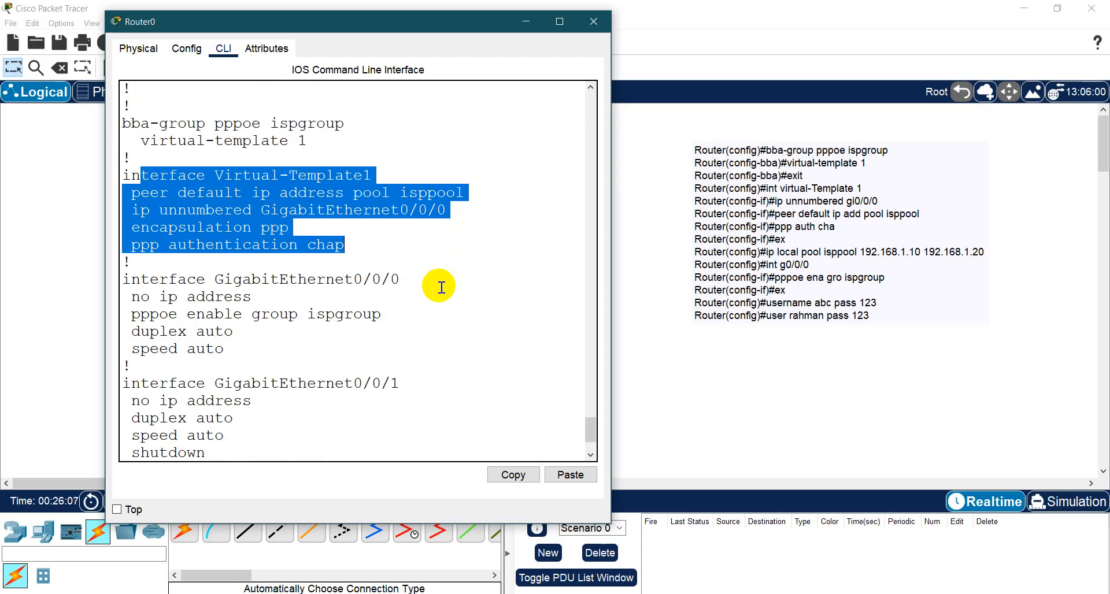
pyautogui.scroll(-2, 401, 367)
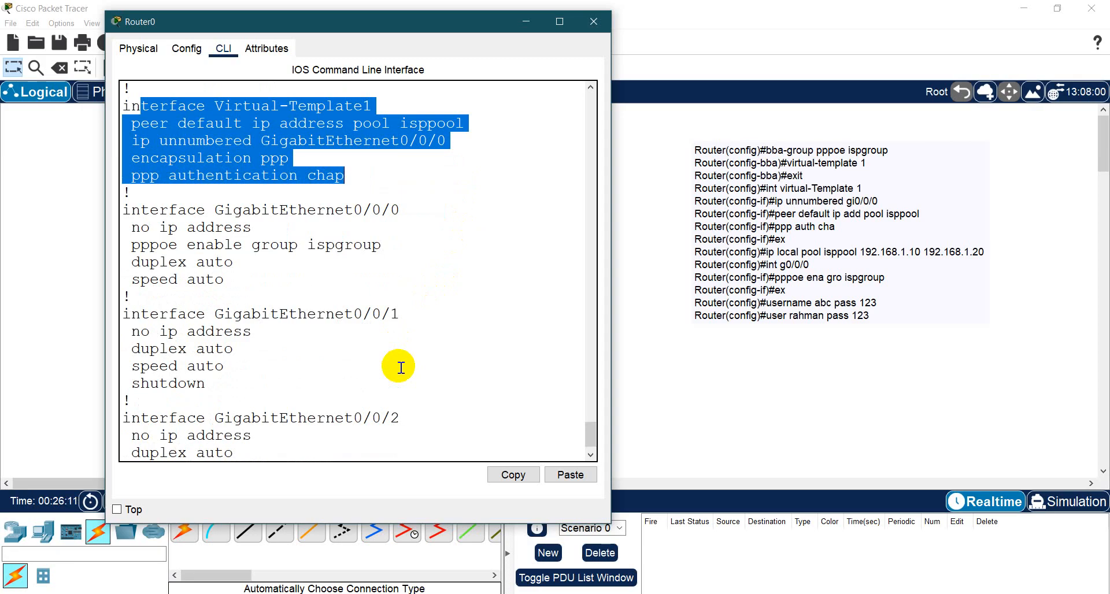
pyautogui.press('space')
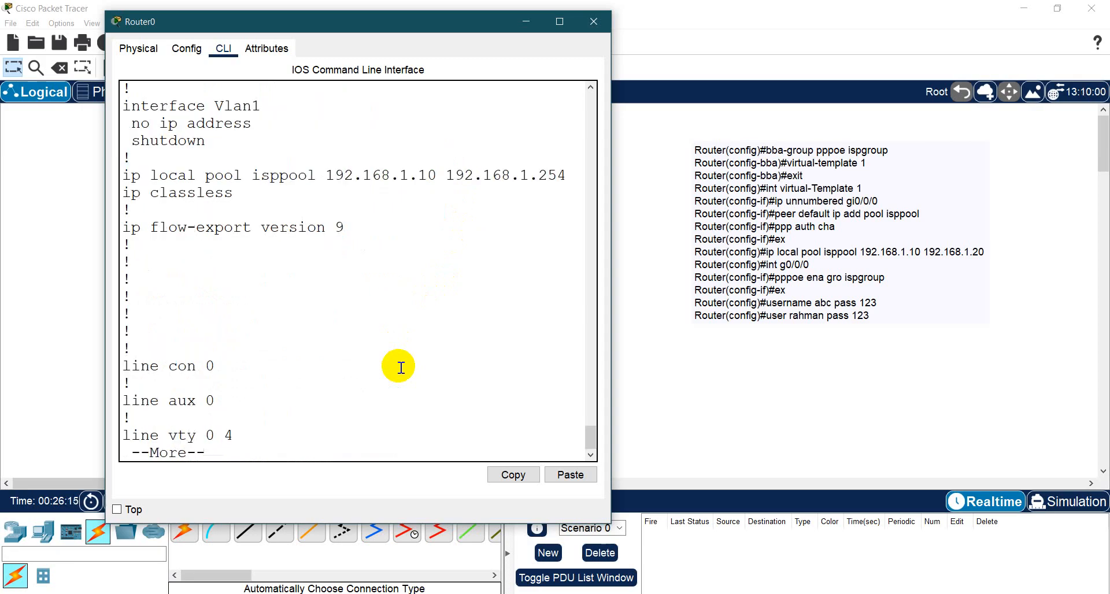
pyautogui.press('space')
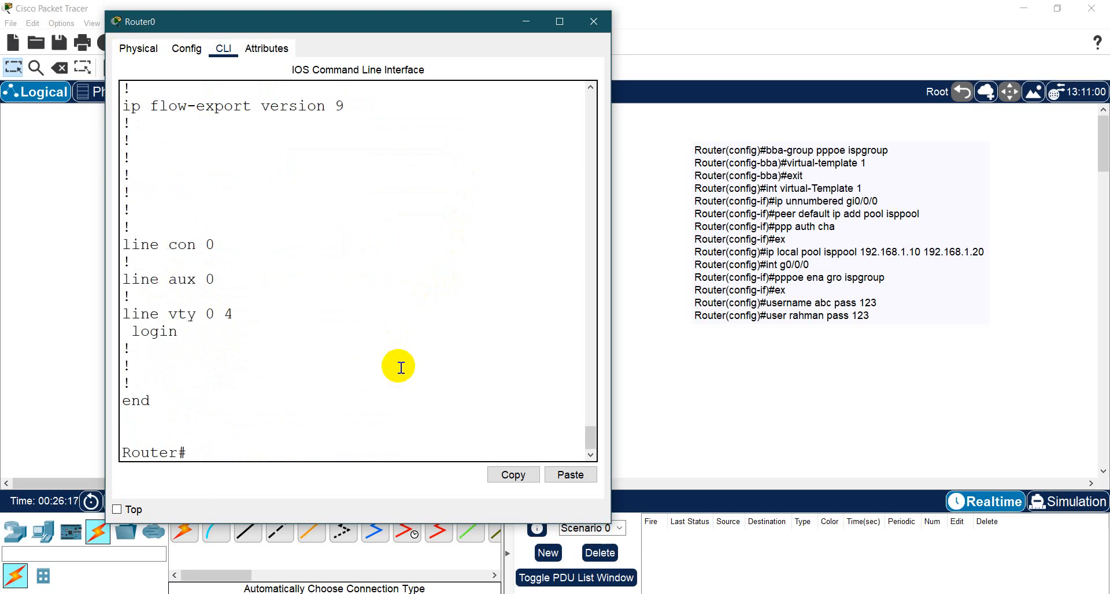
pyautogui.scroll(4, 397, 367)
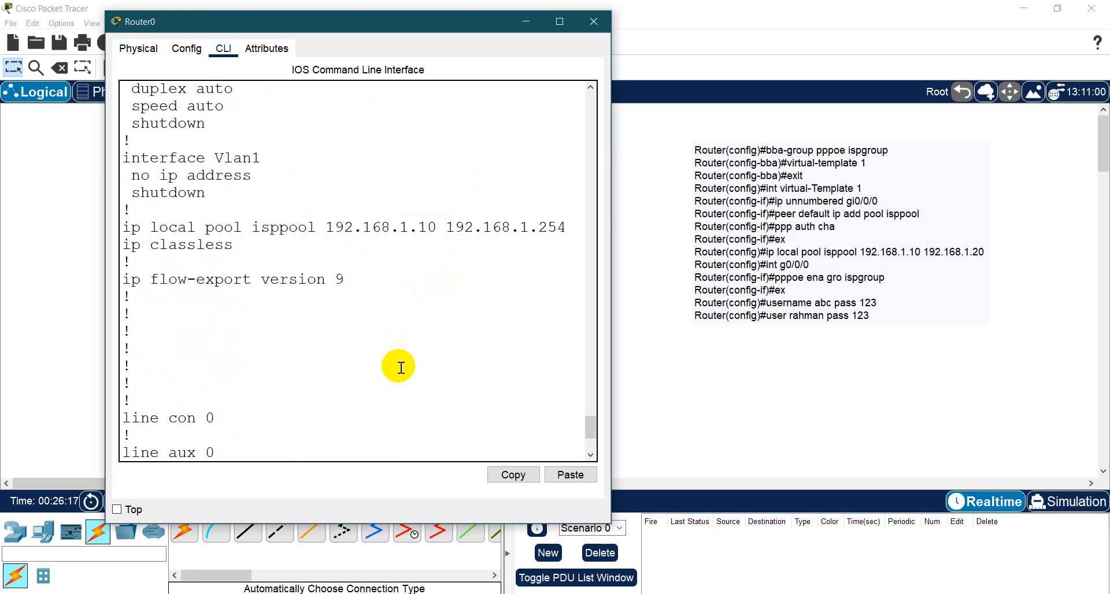
# - Assign IPv4 address 192.168.1.1 with subnet mask 255.255.255.0 to Router0's GigabitEthernet0/0/0 interface, and close the router
pyautogui.click(180, 49)
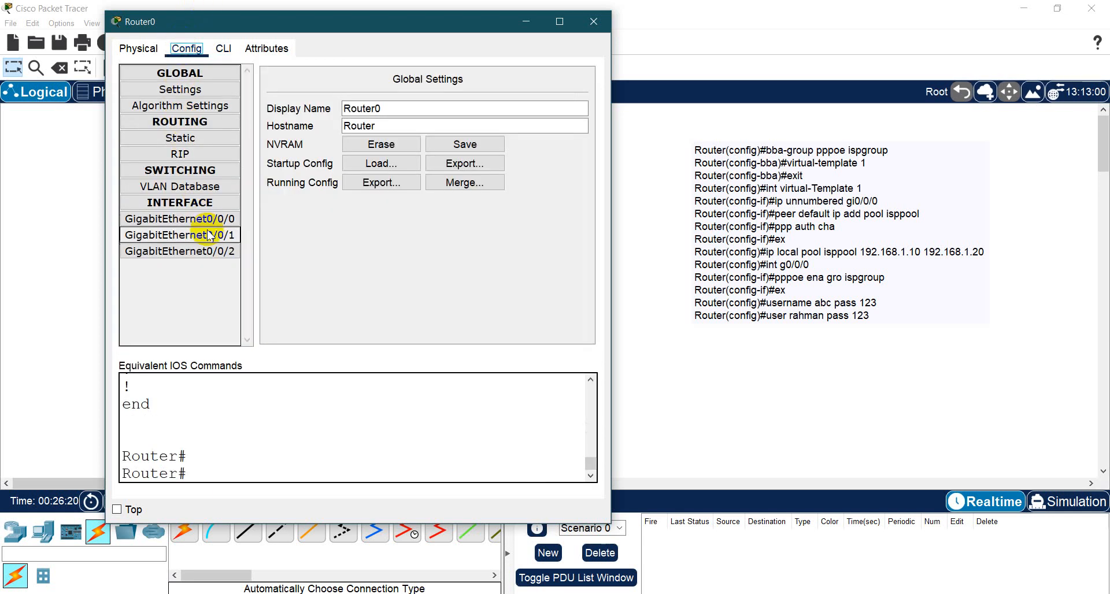
pyautogui.click(238, 220)
pyautogui.click(515, 176)
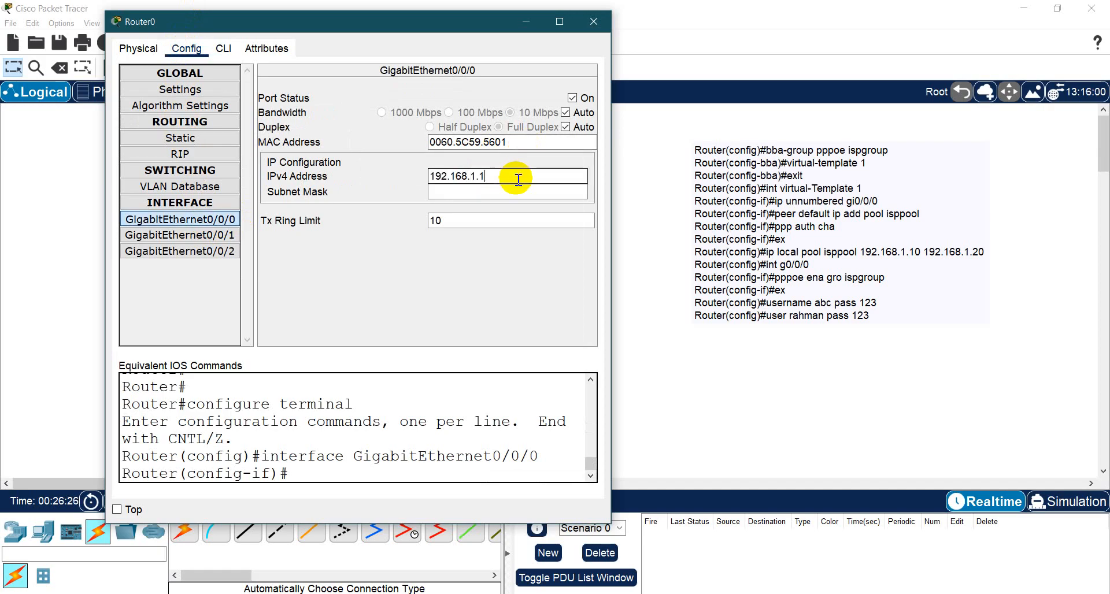
pyautogui.write('192.168.1.1')
pyautogui.click(513, 192)
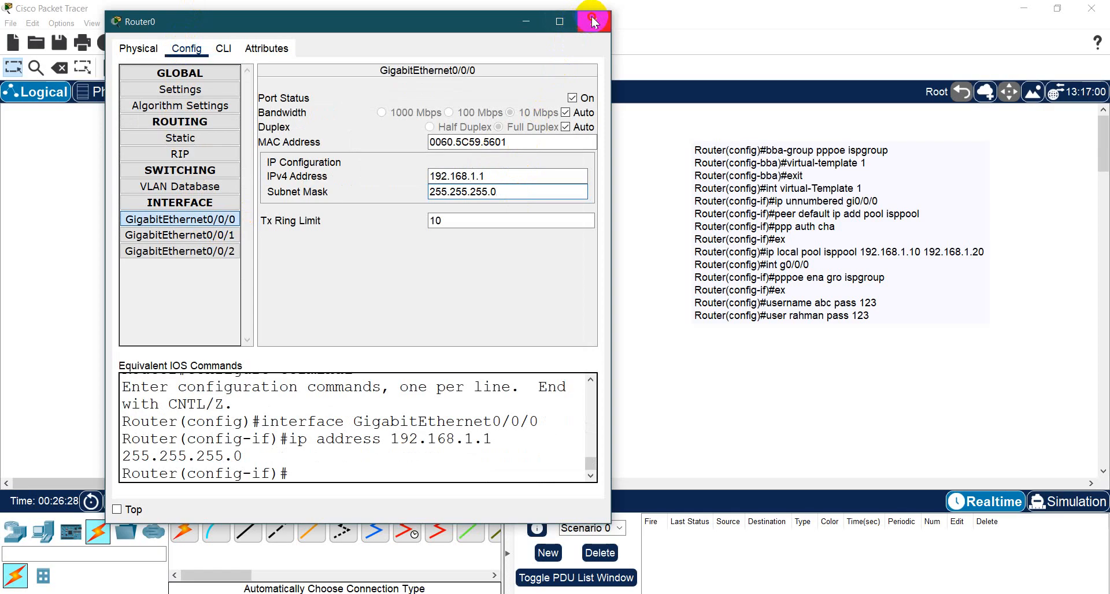
pyautogui.click(593, 22)
# - Open PC0's PPPoE Dialer, enter the account's username and password, and try to connect with CHAP only
pyautogui.click(347, 401)
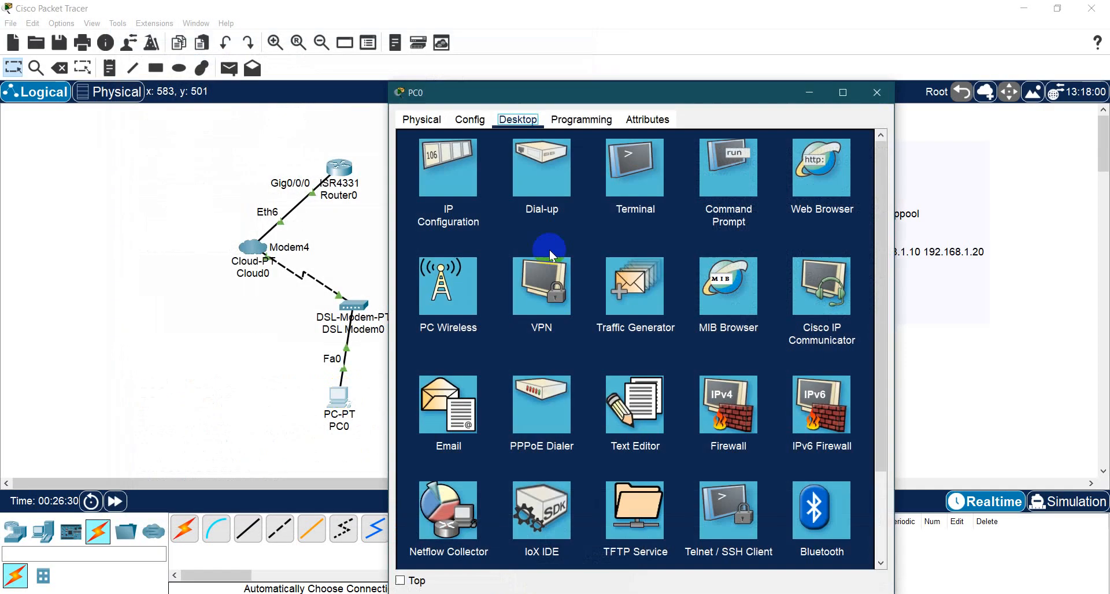
pyautogui.click(542, 405)
pyautogui.click(527, 163)
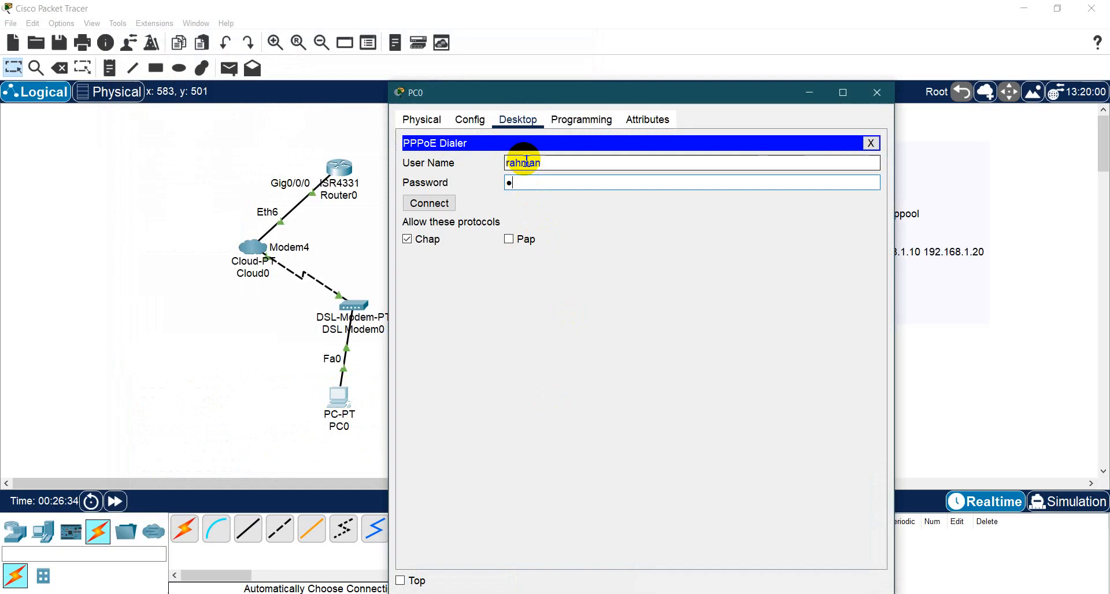
pyautogui.click(429, 202)
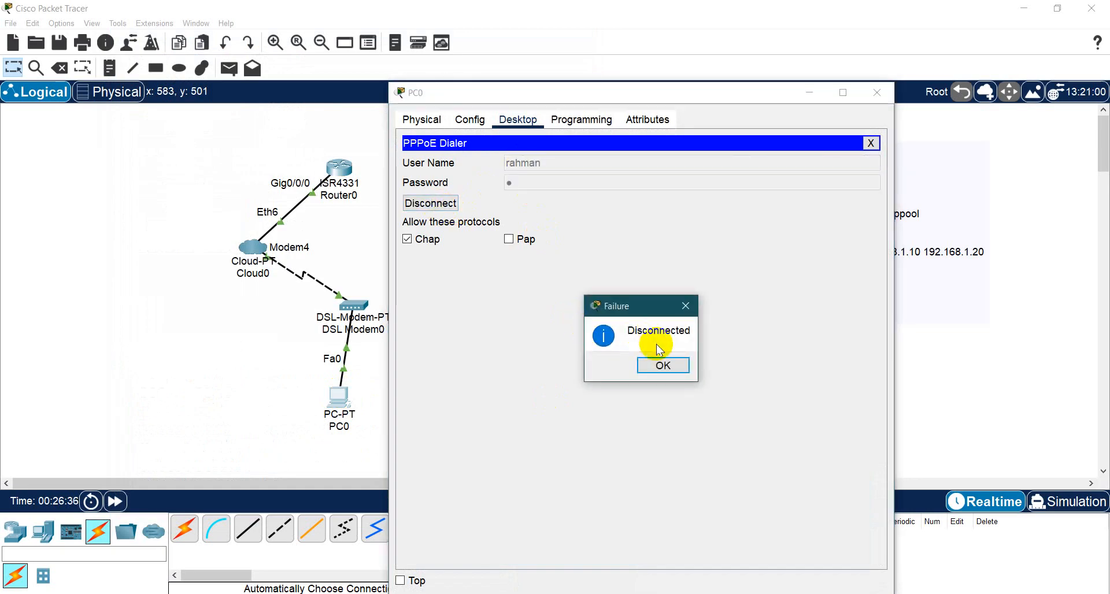
pyautogui.click(673, 365)
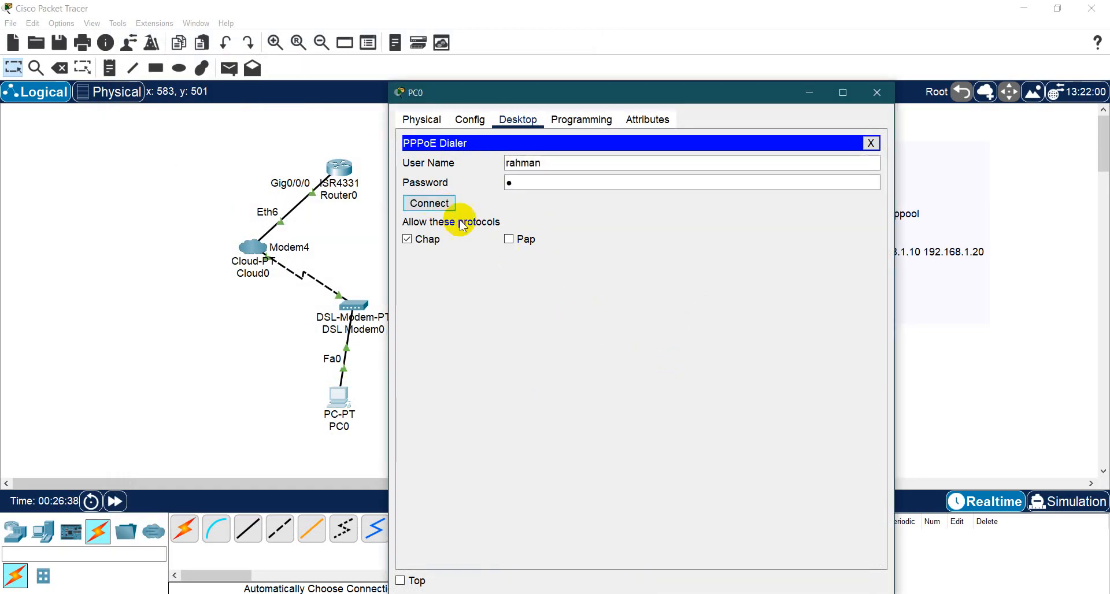
pyautogui.click(449, 203)
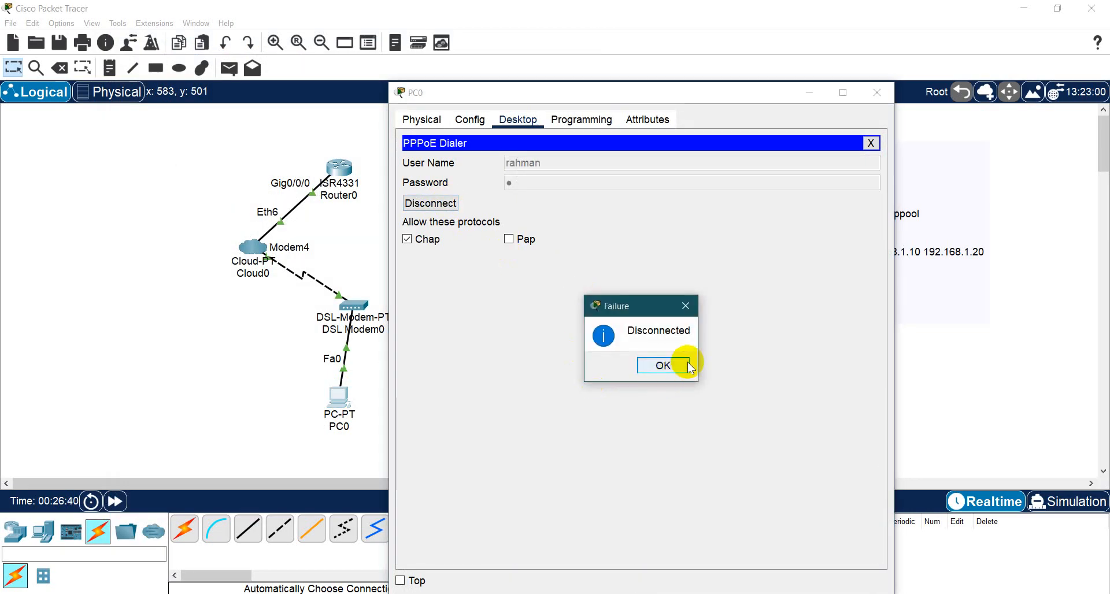
# - Allow PAP alongside CHAP in the PPPoE Dialer and retry the connection
pyautogui.click(509, 239)
pyautogui.click(428, 203)
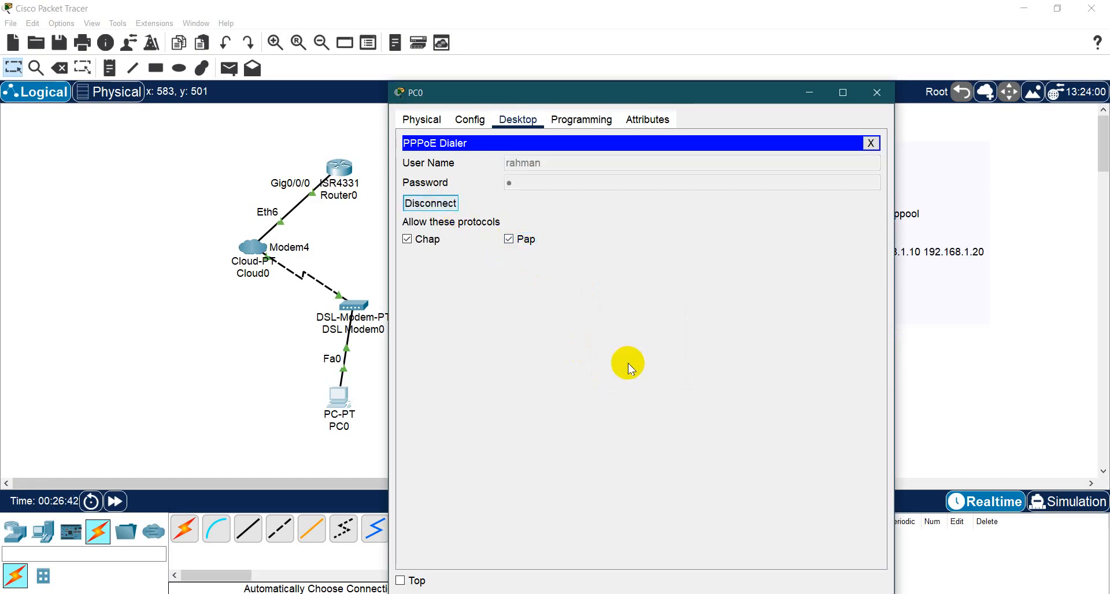
pyautogui.click(665, 367)
# - Complete the account password in PC0's PPPoE Dialer and connect with both CHAP and PAP allowed
pyautogui.click(542, 182)
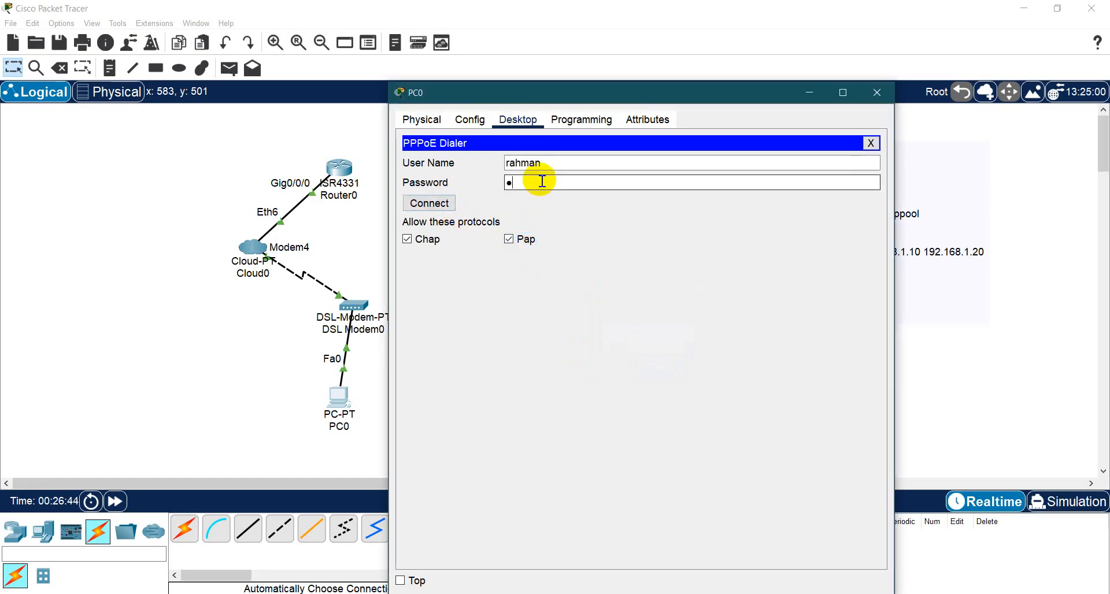
pyautogui.write('3')
pyautogui.click(431, 203)
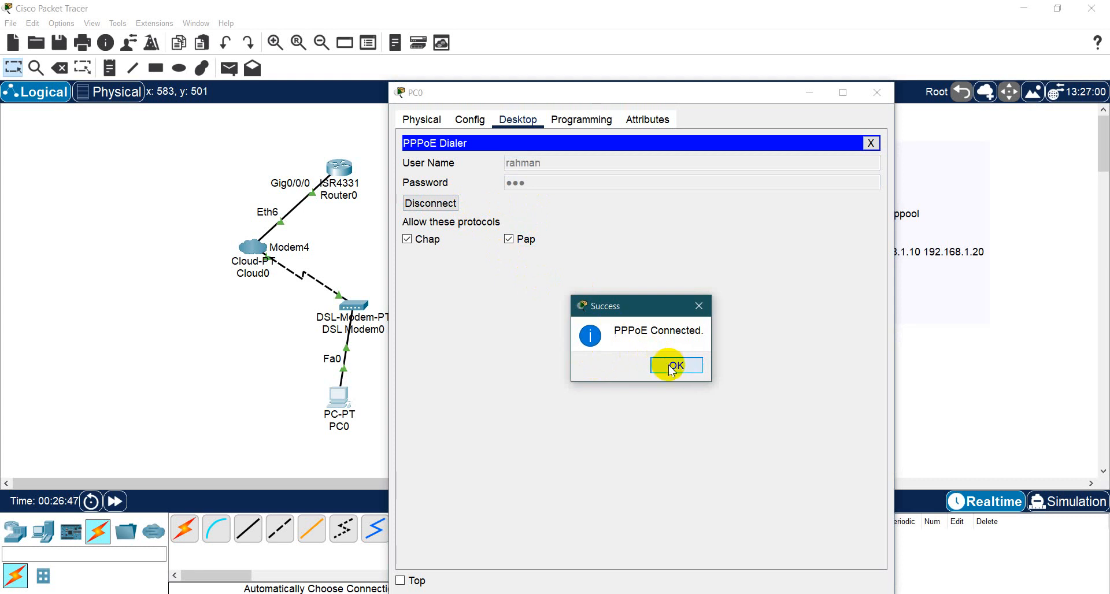
pyautogui.click(670, 365)
# - Disallow PAP, disconnect and reconnect PC0's PPPoE session with CHAP only, and close the PC
pyautogui.click(523, 249)
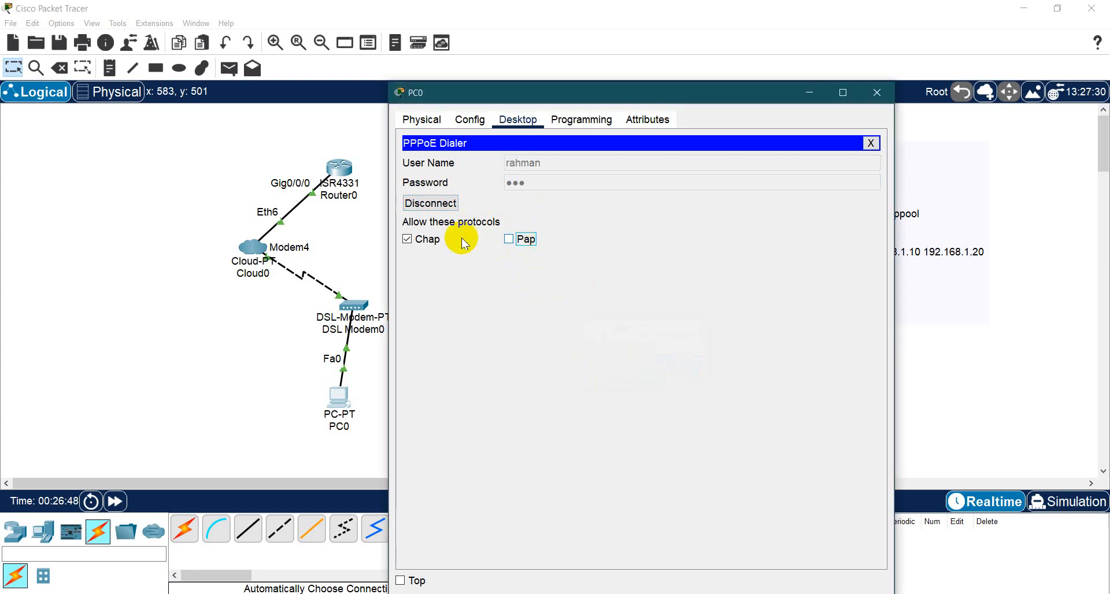
pyautogui.click(441, 203)
pyautogui.click(652, 365)
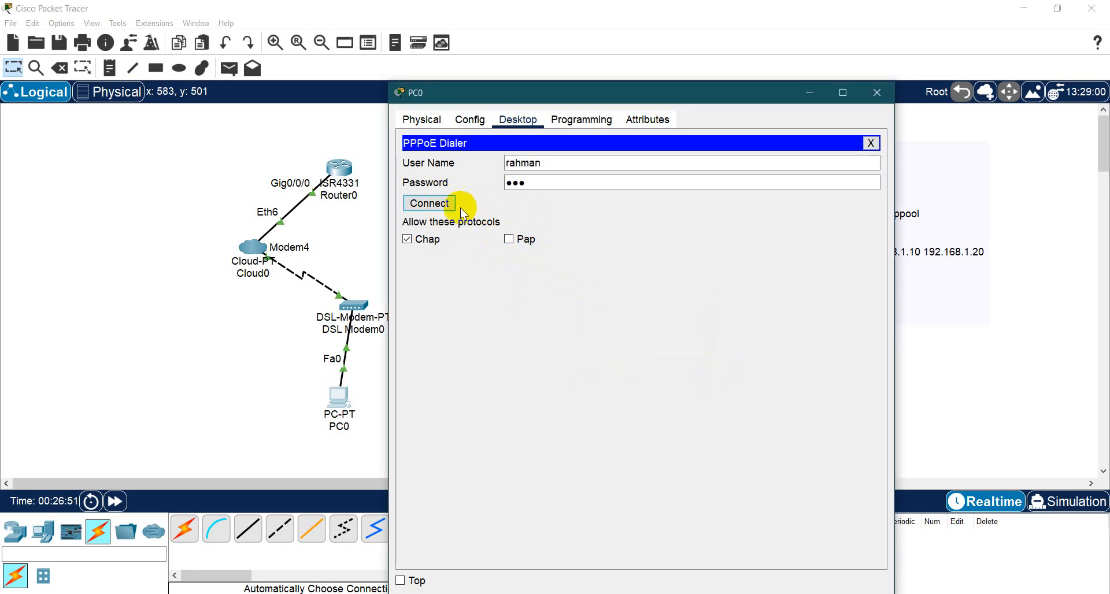
pyautogui.click(456, 206)
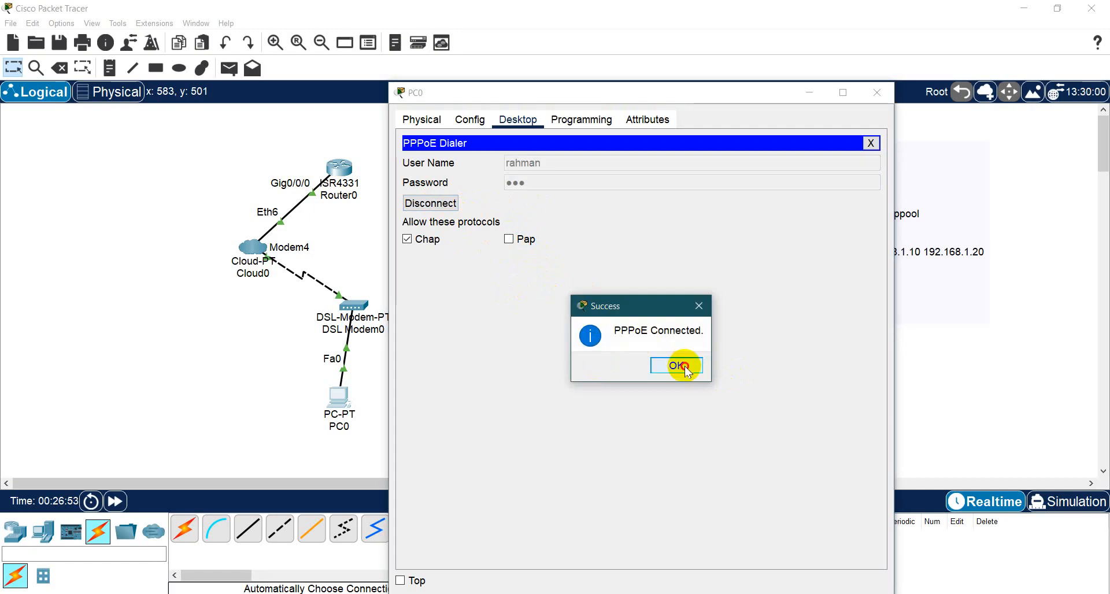
pyautogui.click(685, 366)
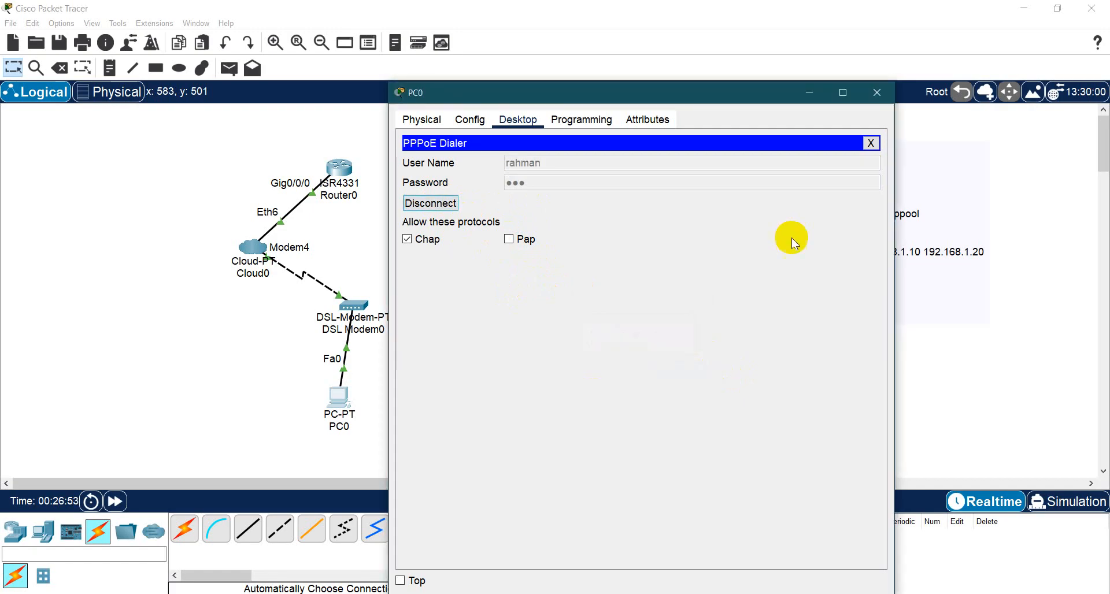
pyautogui.click(876, 93)
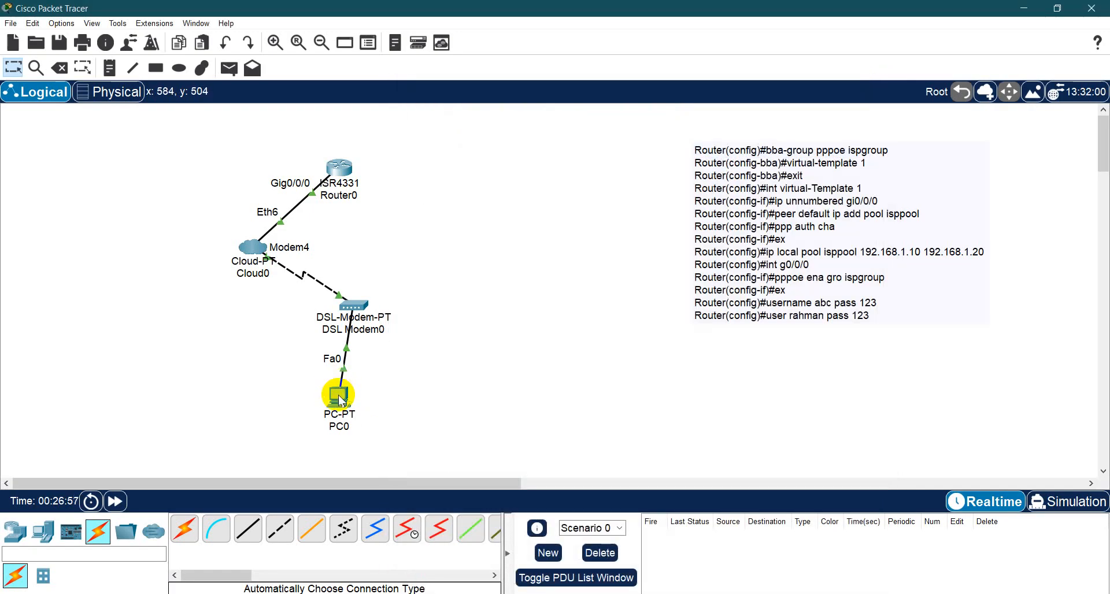
# - Send a simple PDU from Router0 to PC0 and widen the Last Status column of the PDU list
pyautogui.moveTo(340, 399)
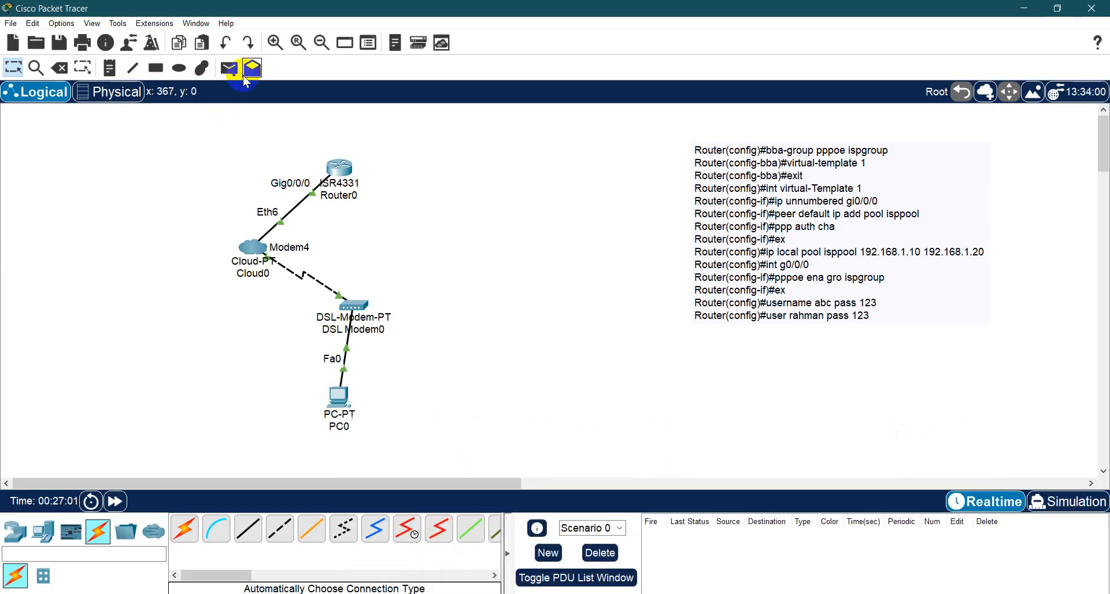
pyautogui.click(229, 68)
pyautogui.click(342, 172)
pyautogui.click(341, 397)
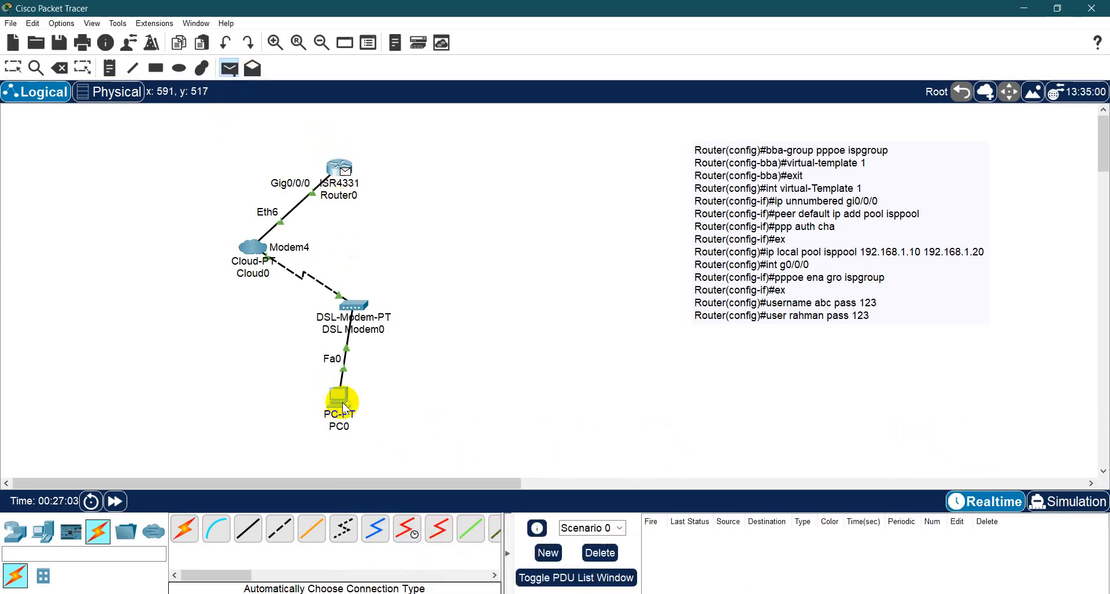
pyautogui.moveTo(696, 516); pyautogui.dragTo(775, 515)
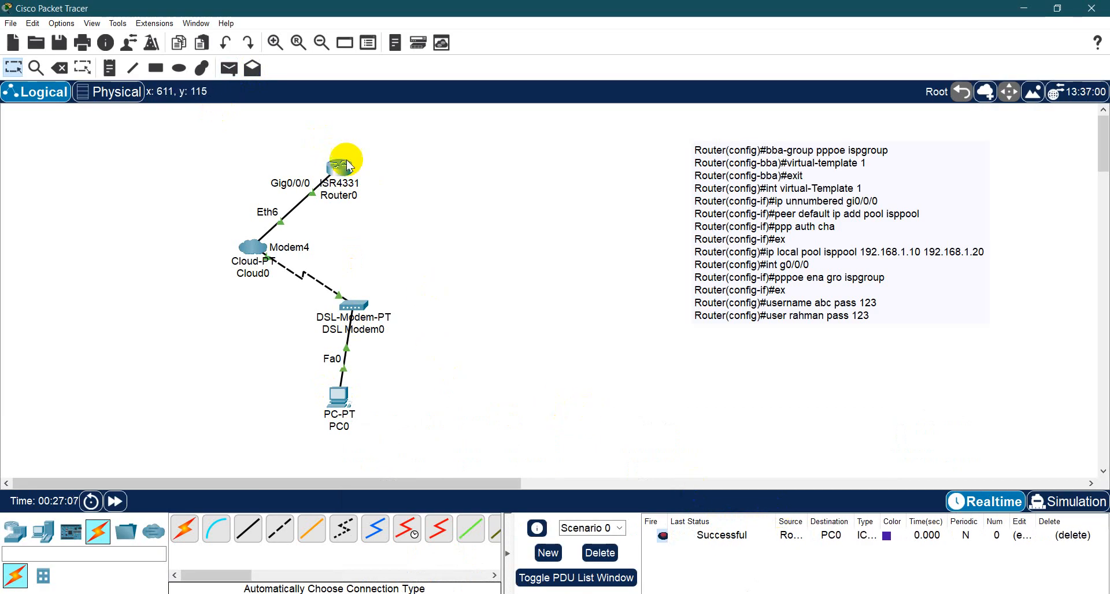
pyautogui.moveTo(305, 128); pyautogui.dragTo(382, 191)
pyautogui.moveTo(543, 130); pyautogui.dragTo(654, 261)
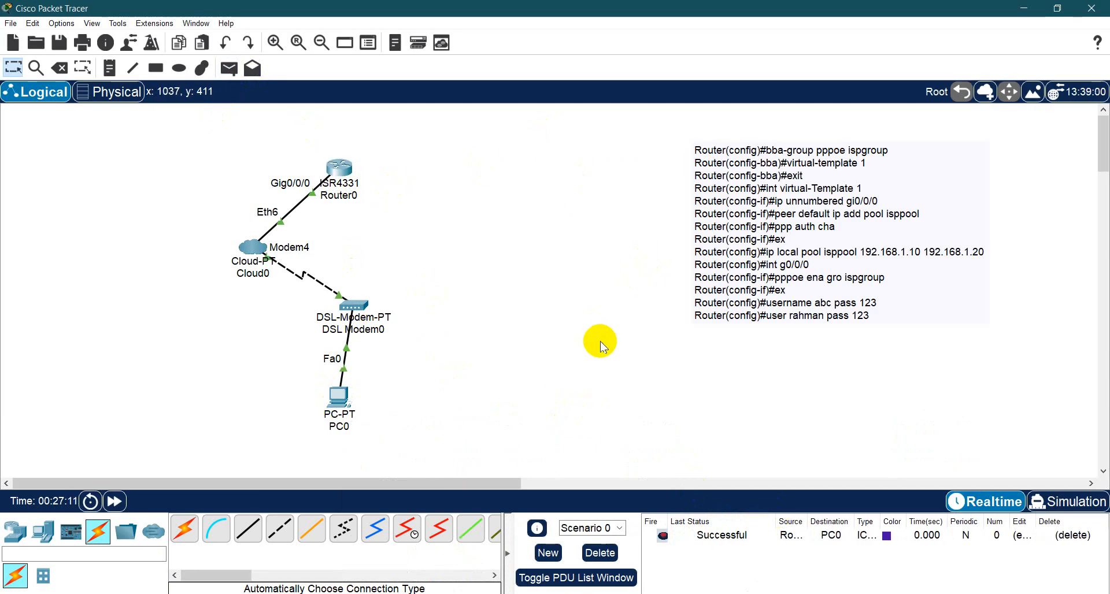
pyautogui.moveTo(438, 364); pyautogui.dragTo(272, 441)
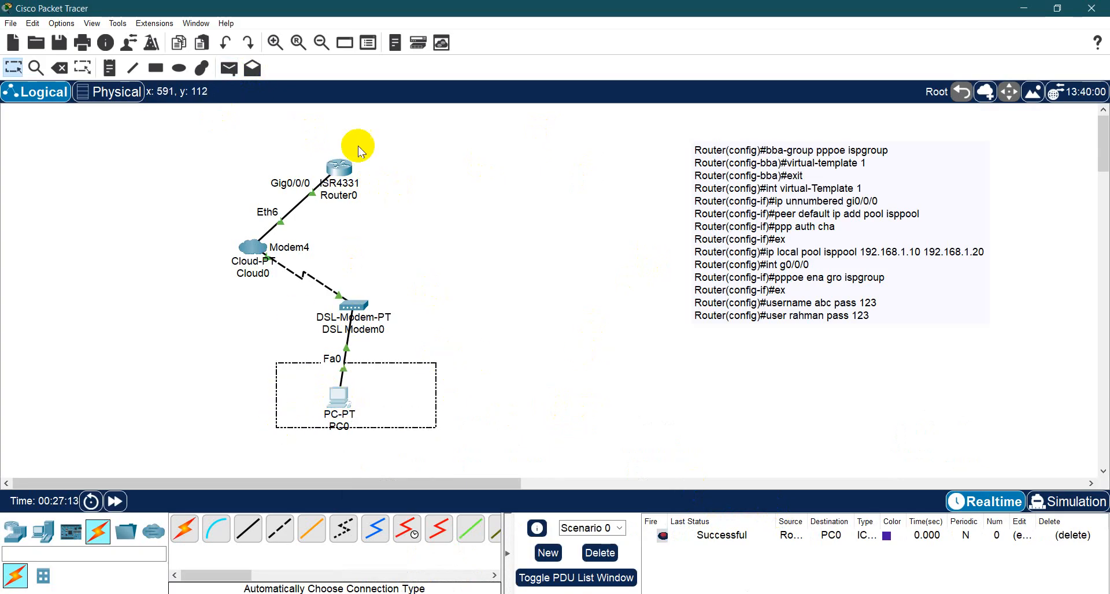
pyautogui.moveTo(431, 135); pyautogui.dragTo(306, 199)
pyautogui.moveTo(548, 135); pyautogui.dragTo(681, 328)
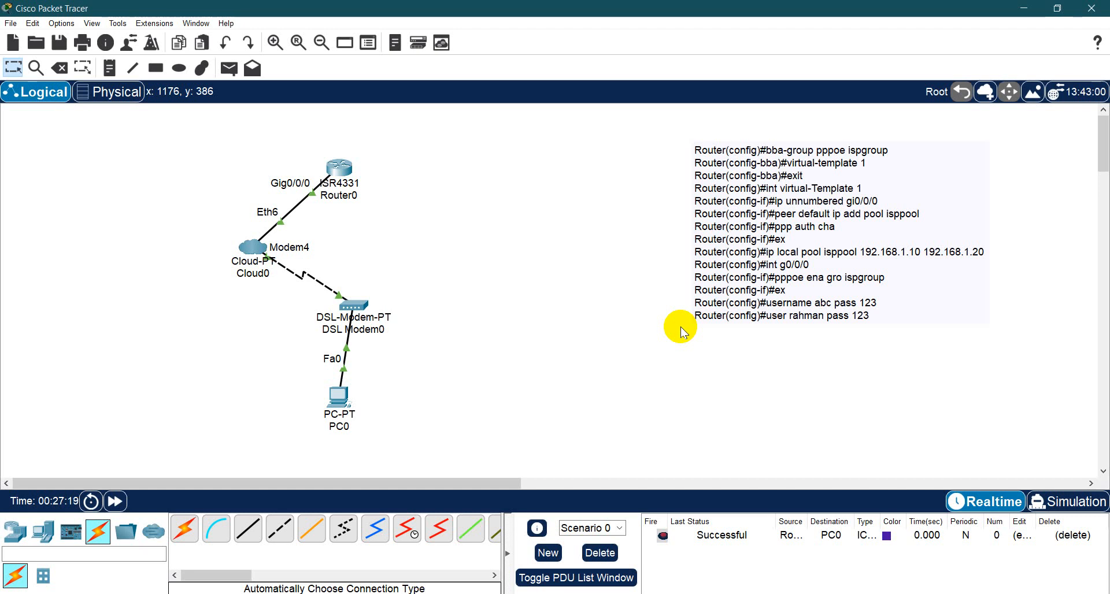
pyautogui.moveTo(220, 148); pyautogui.dragTo(469, 478)
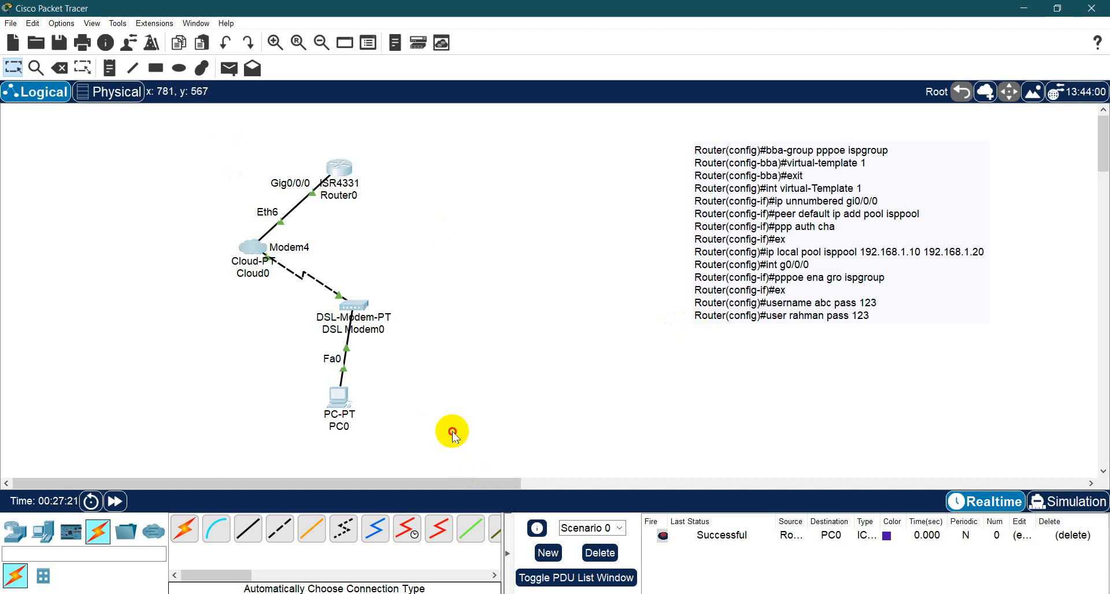
pyautogui.click(452, 431)
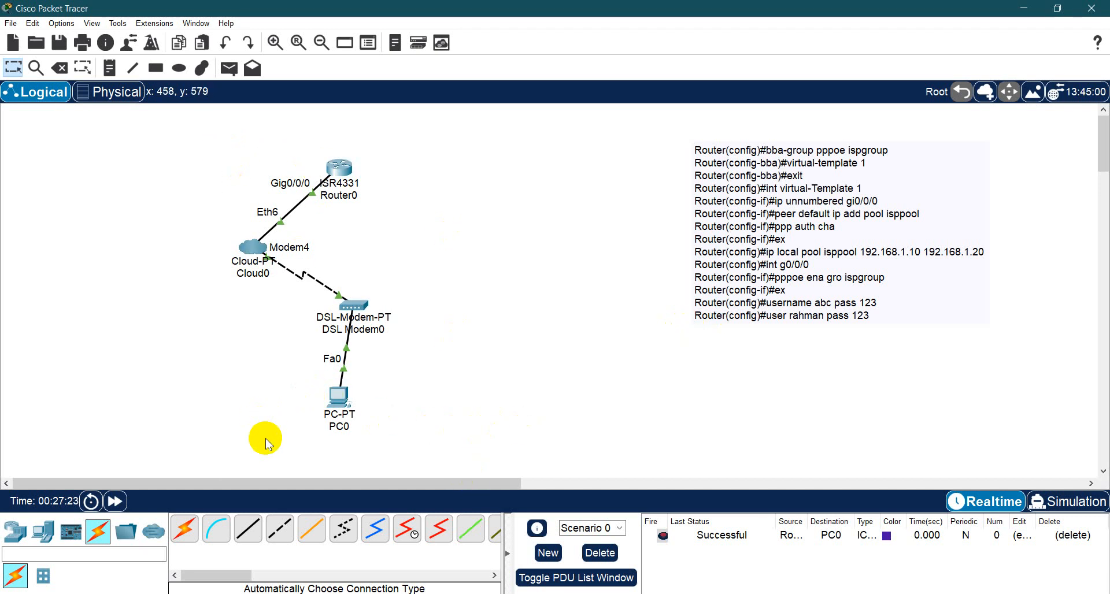
# - Add a second PC to the workspace, to the right of DSL Modem0
pyautogui.click(43, 531)
pyautogui.click(191, 535)
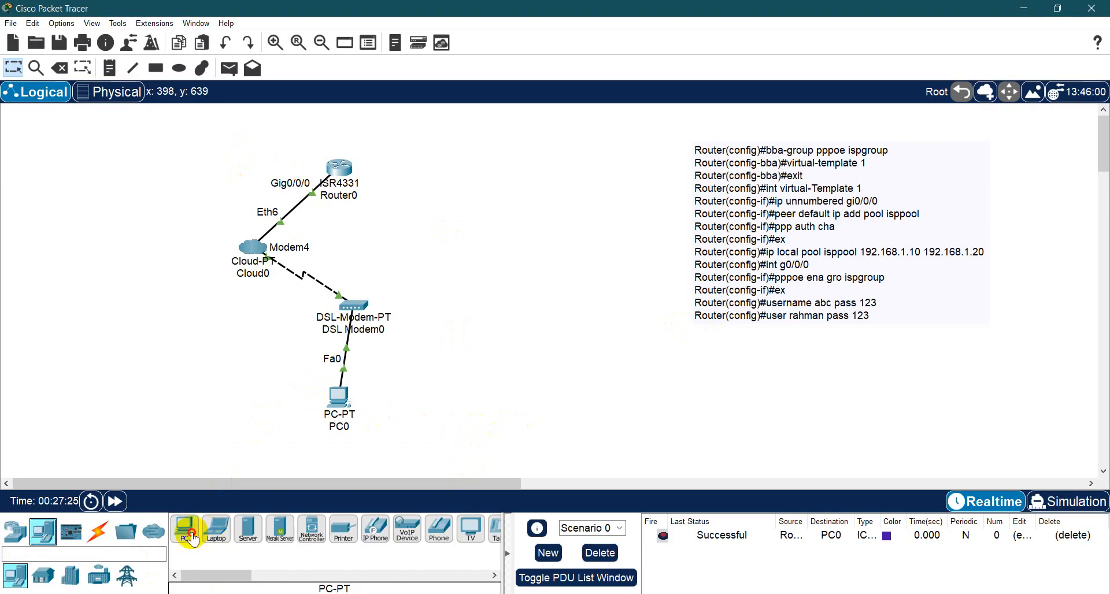
pyautogui.click(498, 290)
pyautogui.click(98, 533)
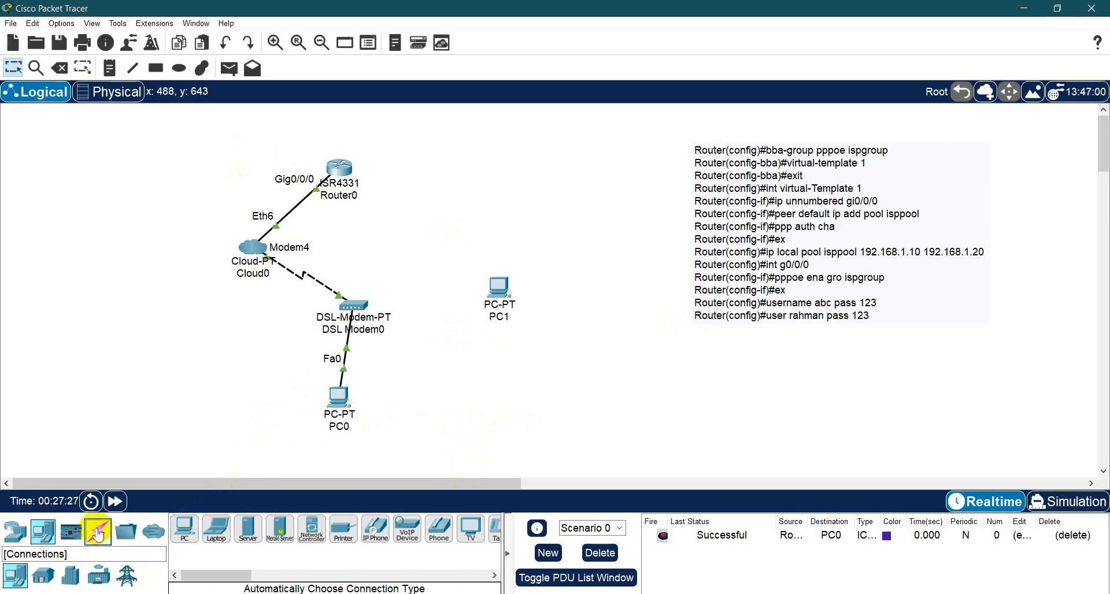
pyautogui.click(193, 530)
pyautogui.click(357, 301)
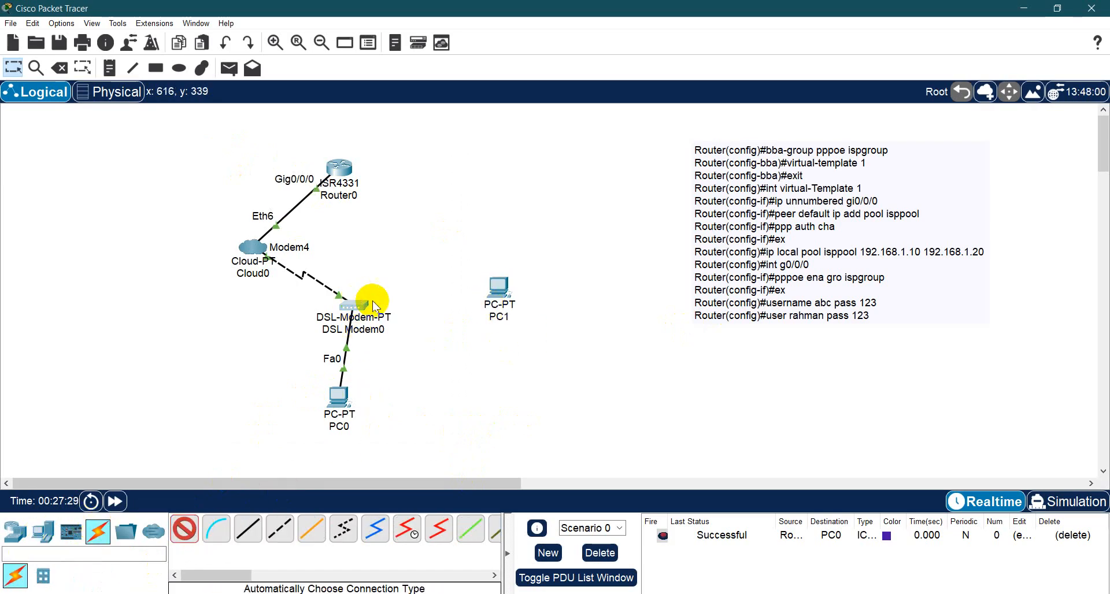
pyautogui.click(537, 391)
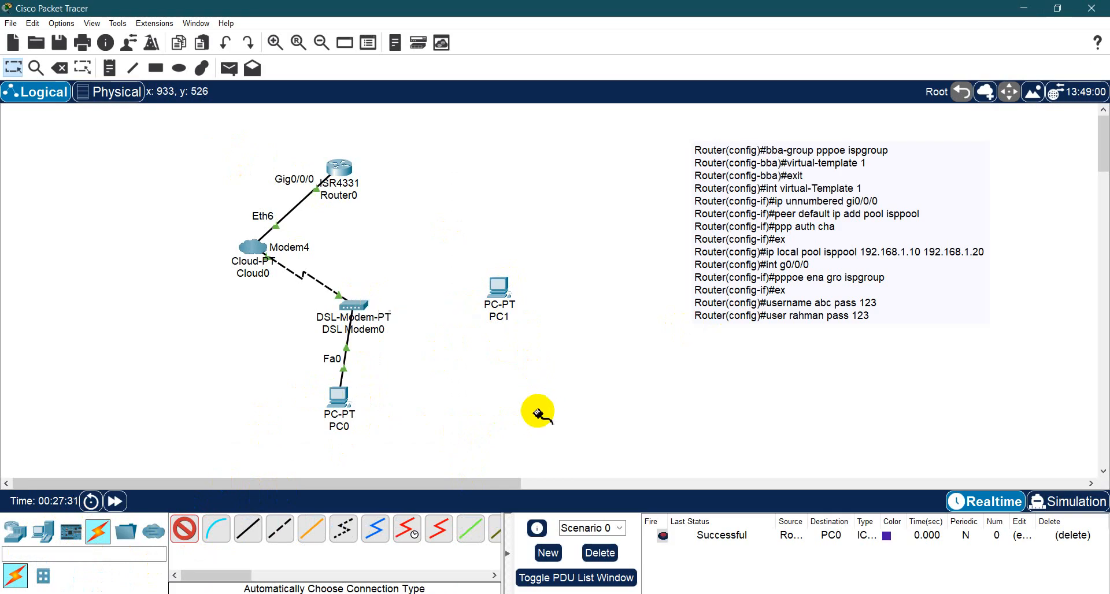
pyautogui.press('Escape')
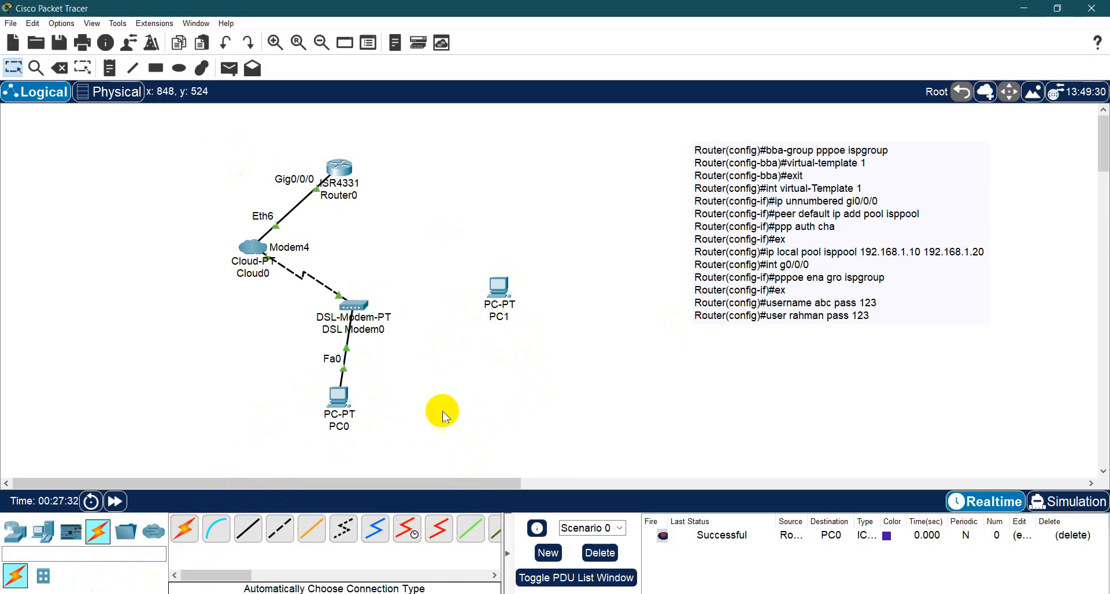
# - Add a second DSL modem between Cloud0 and PC1, above DSL Modem0
pyautogui.click(15, 535)
pyautogui.click(153, 573)
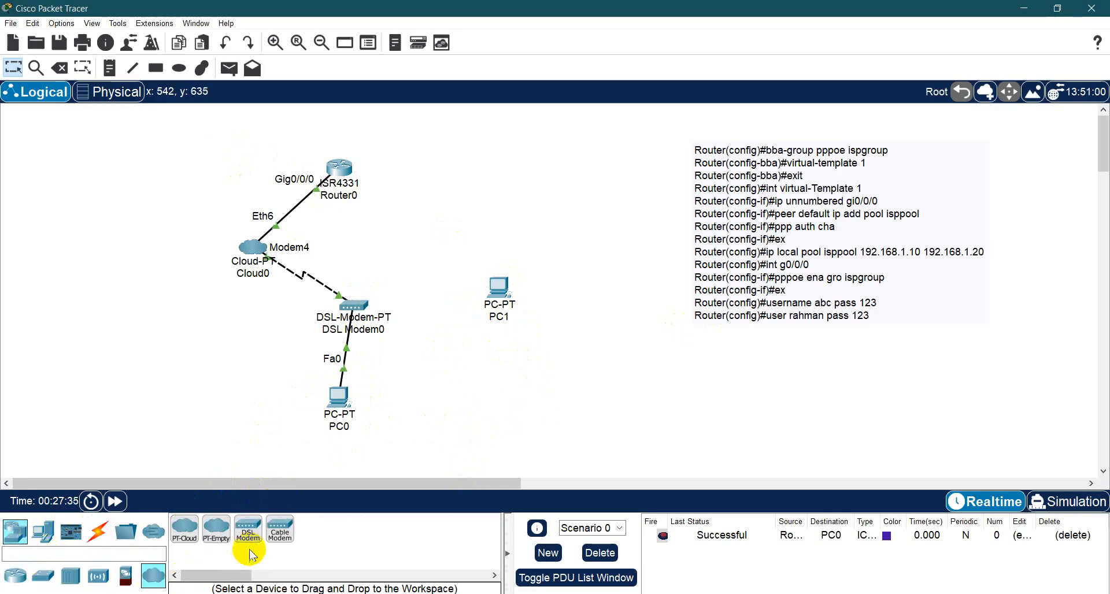
pyautogui.click(249, 554)
pyautogui.click(398, 249)
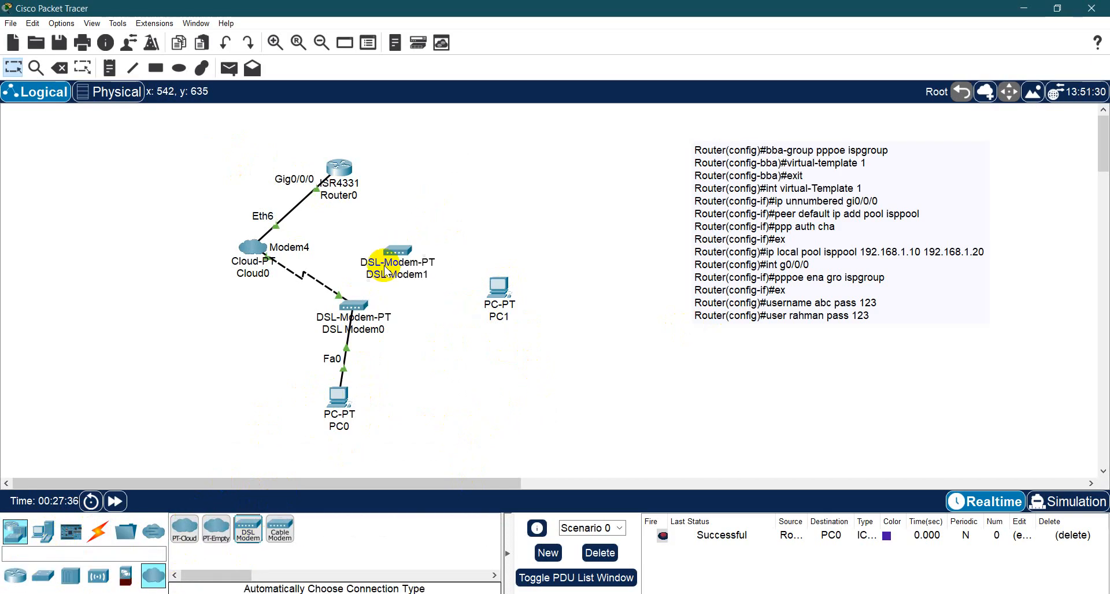
# - Cable Cloud0 to DSL Modem1 and DSL Modem1 to PC1 using automatically chosen connections
pyautogui.click(107, 541)
pyautogui.click(185, 529)
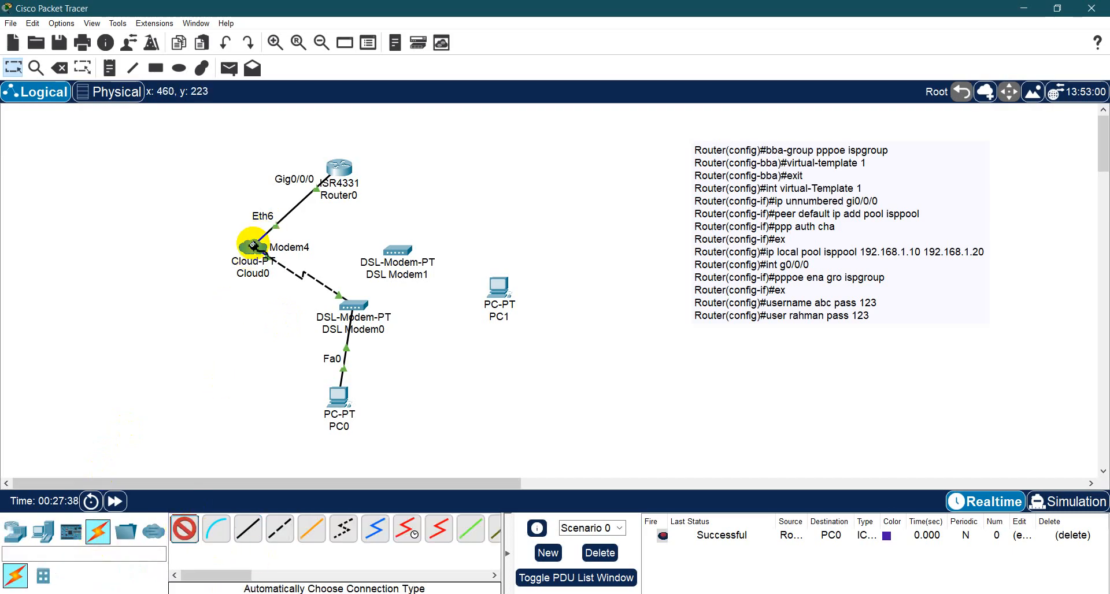
pyautogui.click(253, 246)
pyautogui.click(397, 250)
pyautogui.click(396, 251)
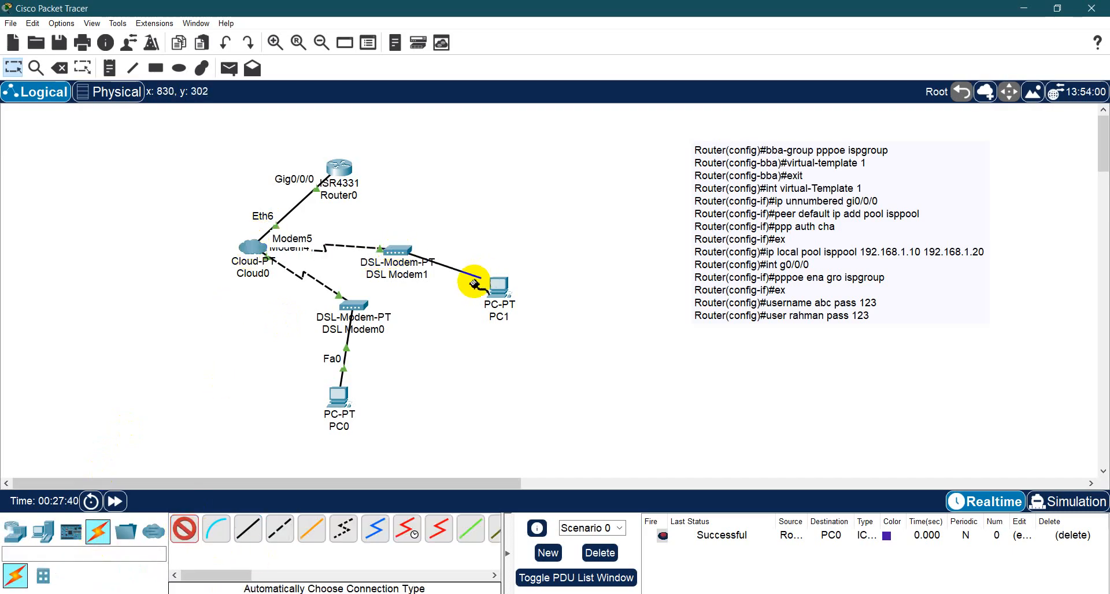
pyautogui.click(501, 287)
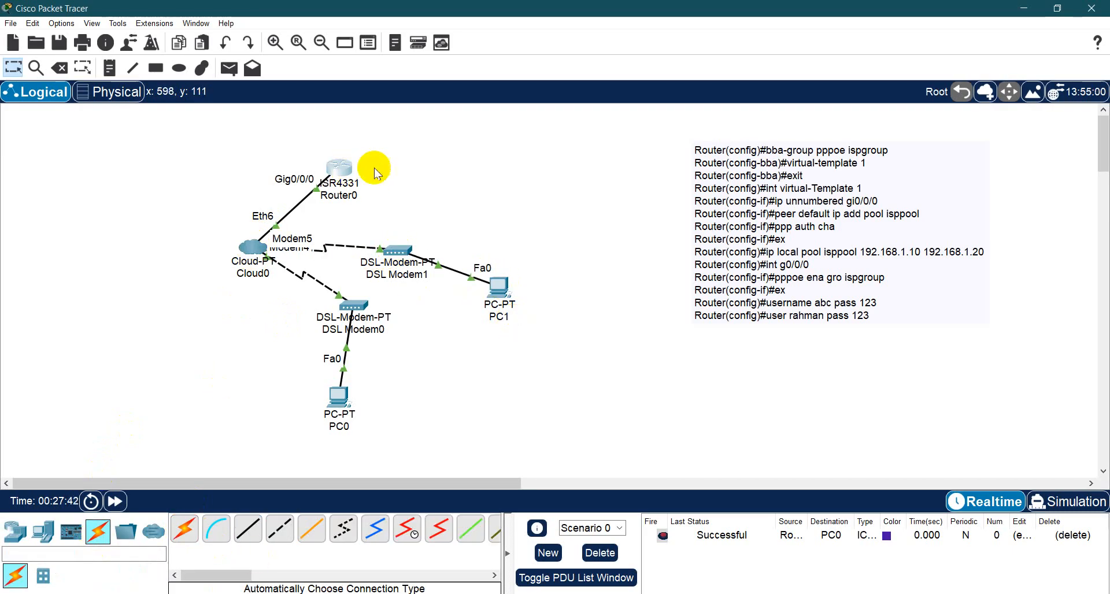
# - Exit interface configuration on Router0, create the local user abc with its account password, and close the router
pyautogui.click(340, 168)
pyautogui.click(507, 118)
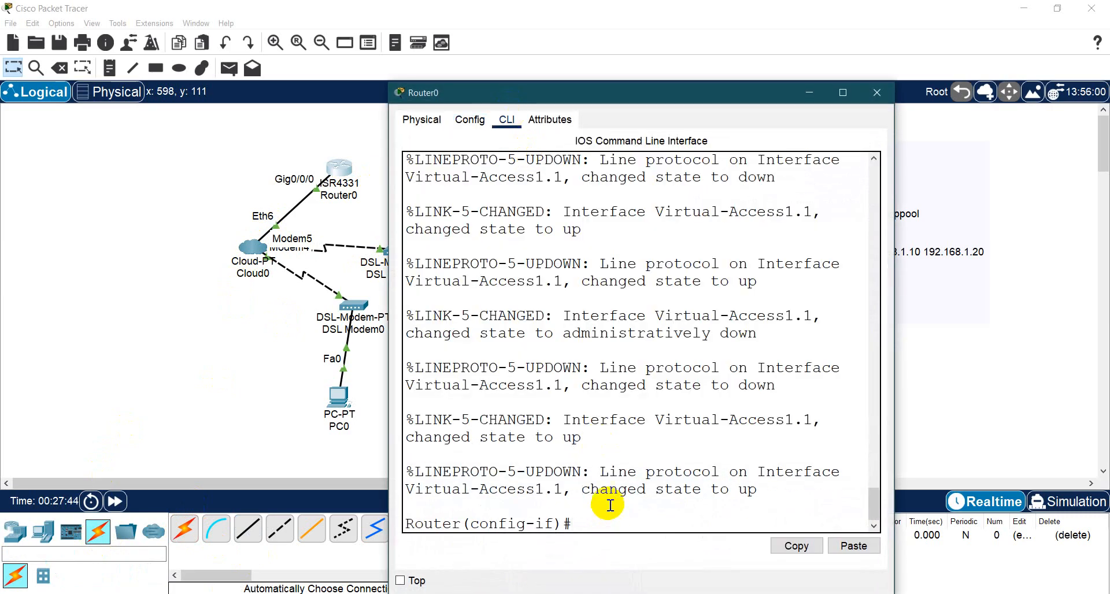
pyautogui.write('ex')
pyautogui.press('Return')
pyautogui.press('Return')
pyautogui.press('Return')
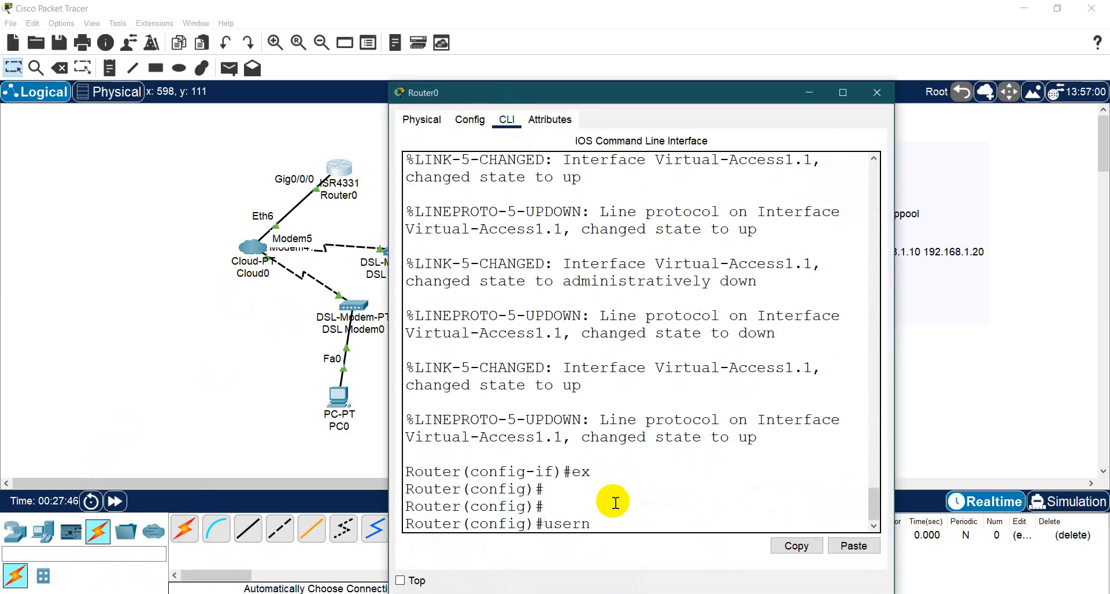
pyautogui.write('usern abc')
pyautogui.press('Tab')
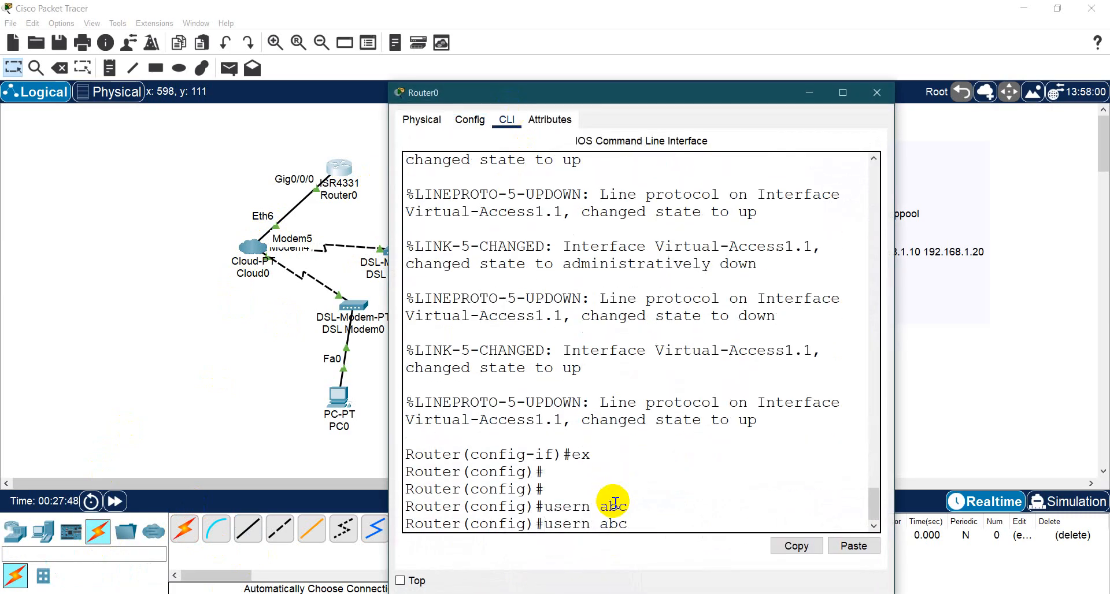
pyautogui.press('Return')
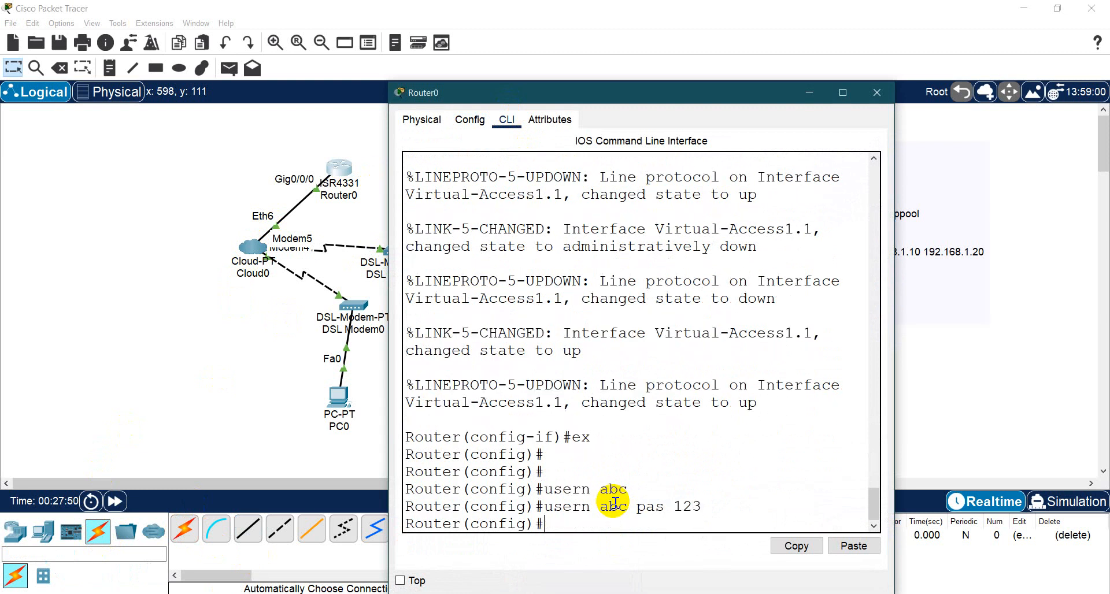
pyautogui.click(877, 93)
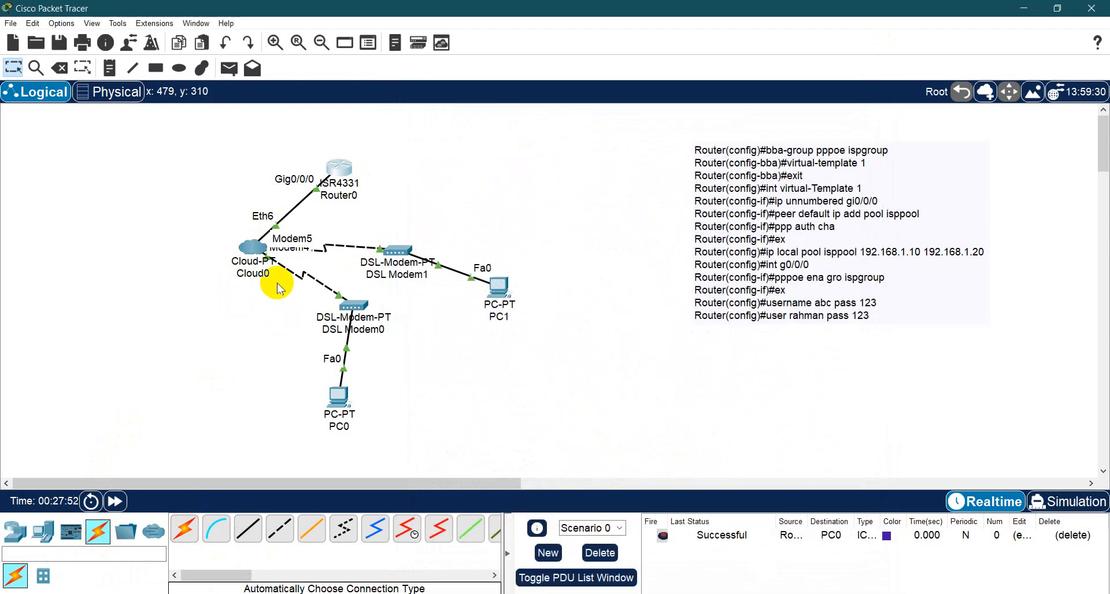
# - Add a DSL mapping from Modem5 to Ethernet6 on Cloud0 and close the cloud's settings
pyautogui.click(248, 253)
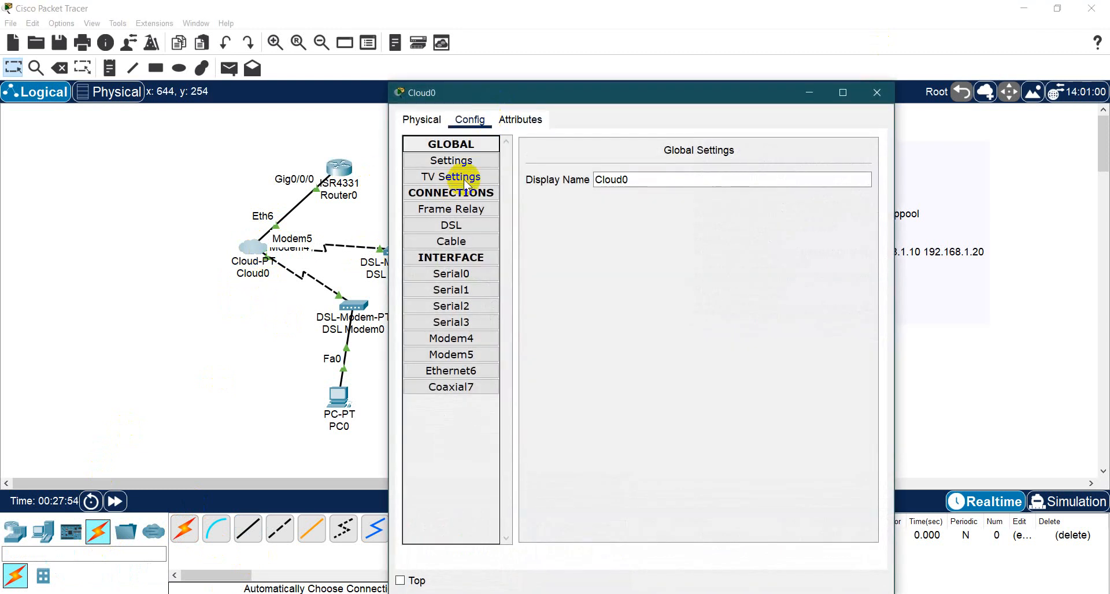
pyautogui.click(450, 226)
pyautogui.click(641, 169)
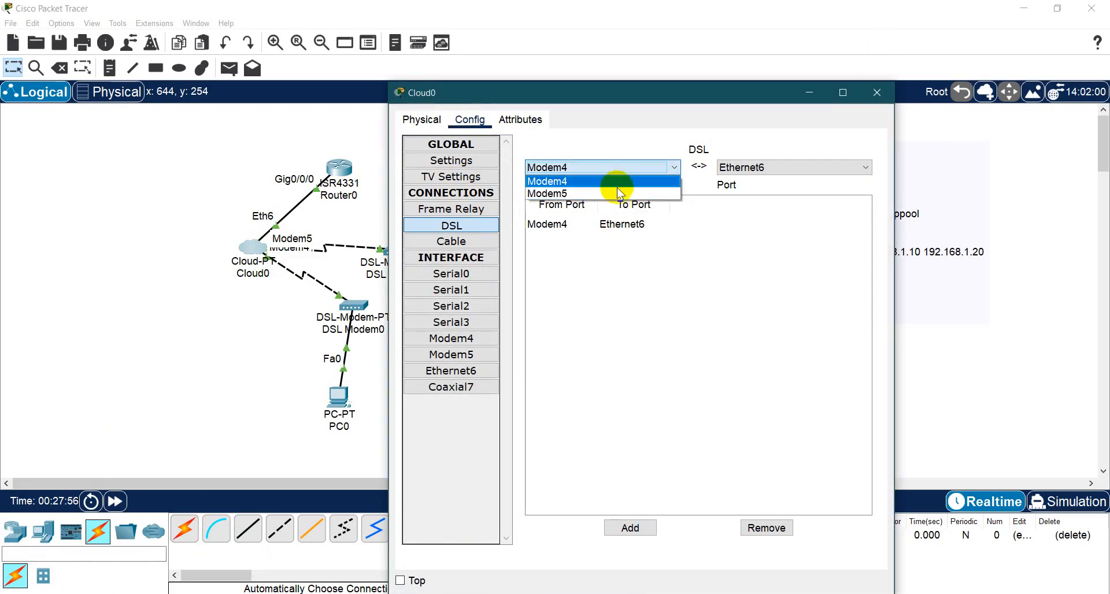
pyautogui.click(616, 188)
pyautogui.click(749, 168)
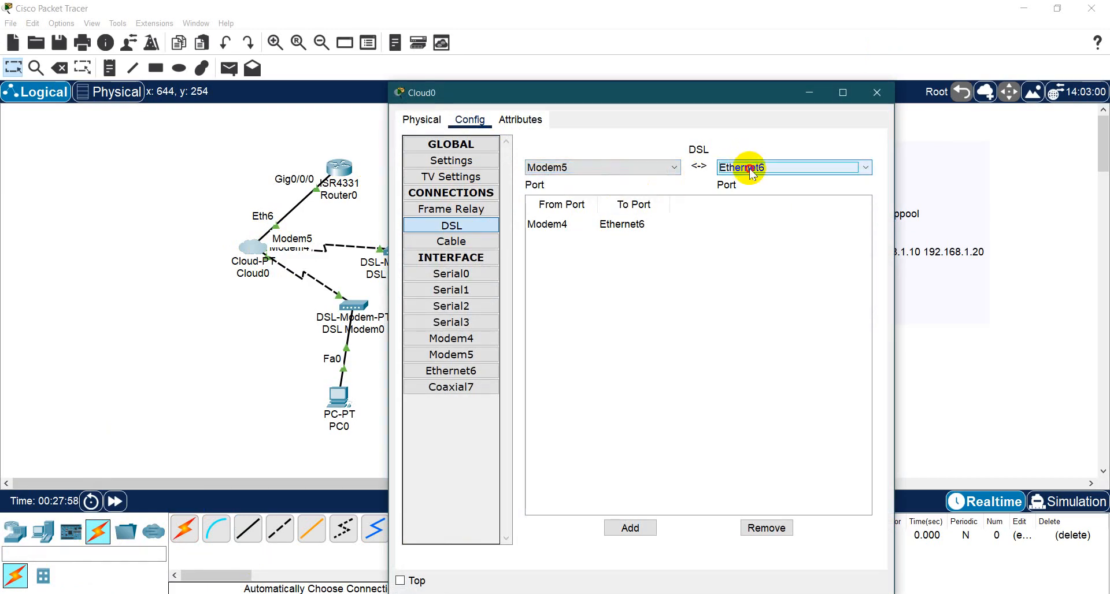
pyautogui.click(746, 180)
pyautogui.click(643, 527)
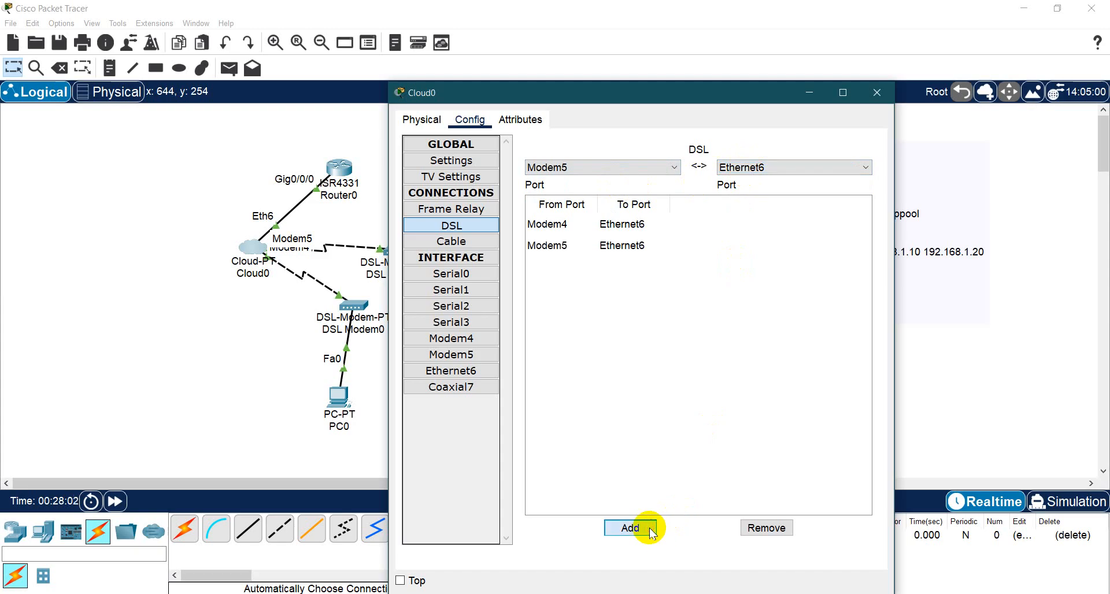
pyautogui.click(876, 93)
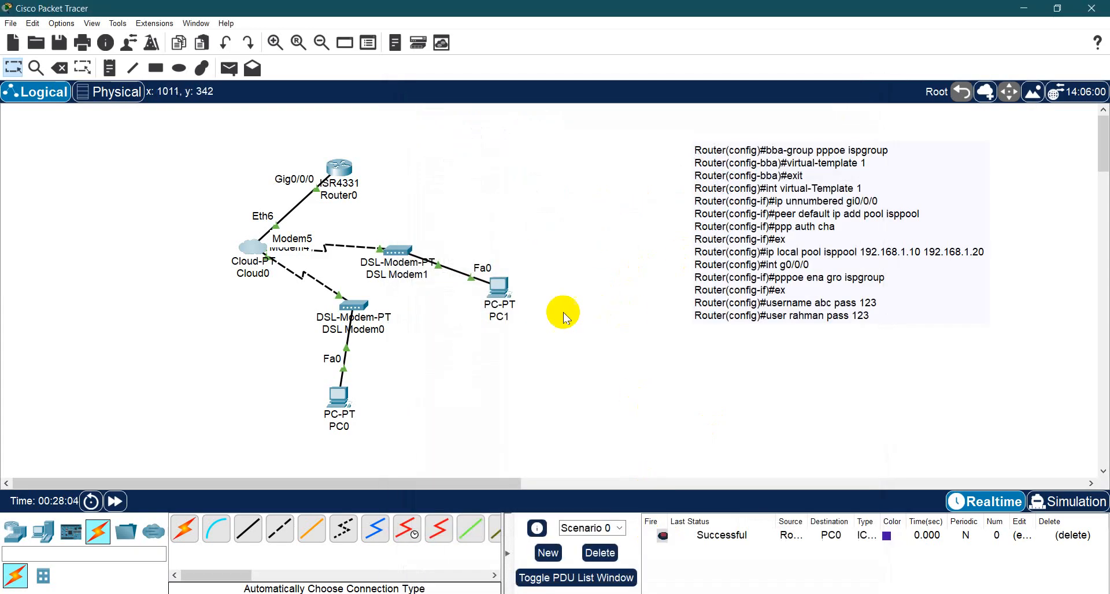
# - Connect PC1 through its PPPoE Dialer as user abc with the account password, and close the PC
pyautogui.click(493, 296)
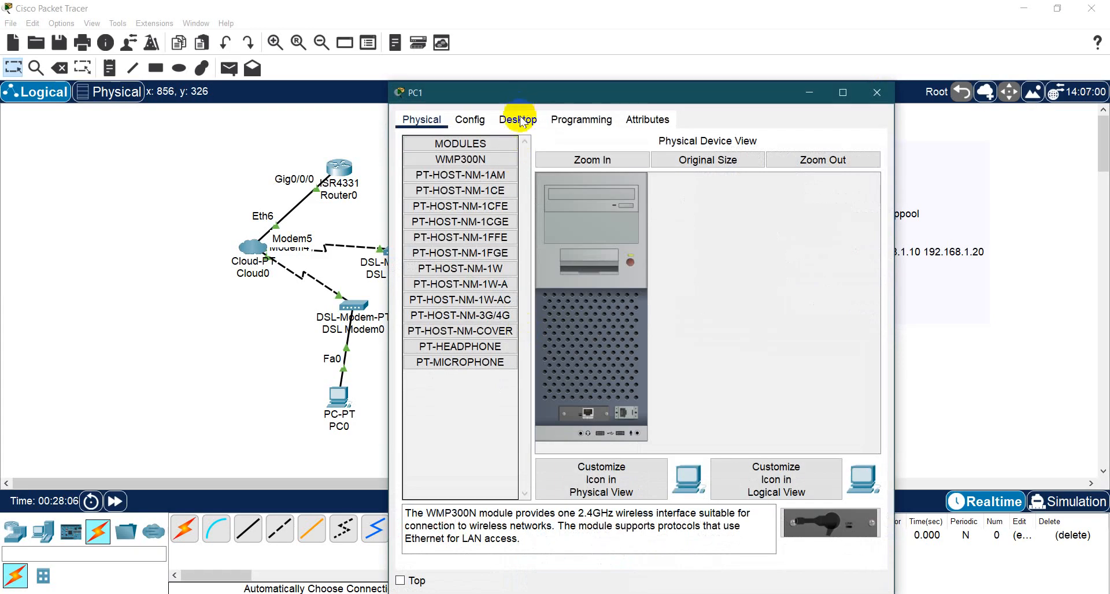
pyautogui.click(519, 121)
pyautogui.click(537, 397)
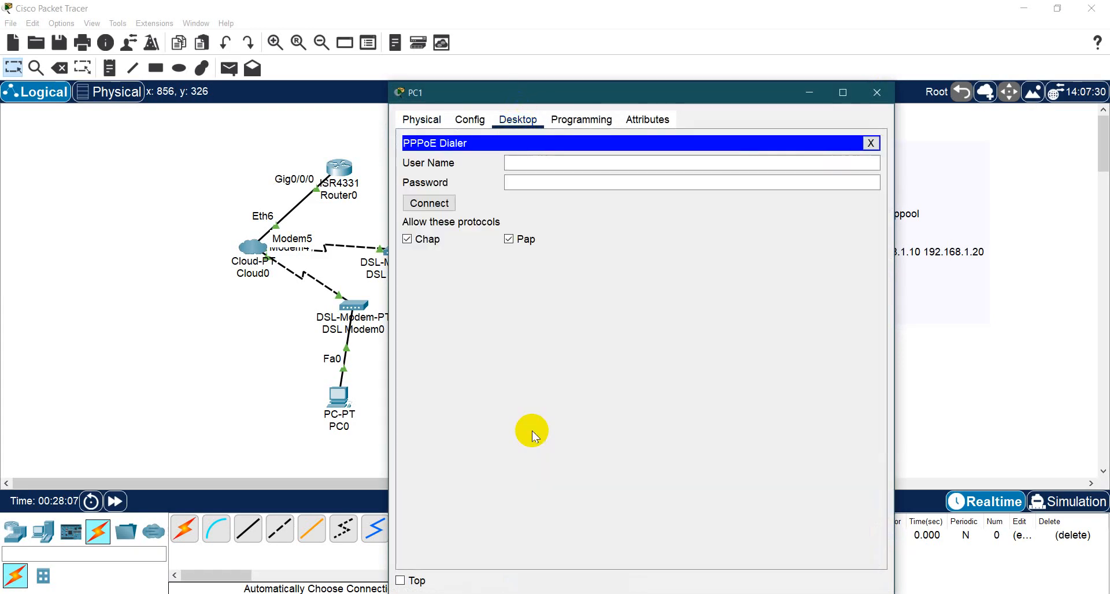
pyautogui.click(531, 168)
pyautogui.write('abc')
pyautogui.click(535, 181)
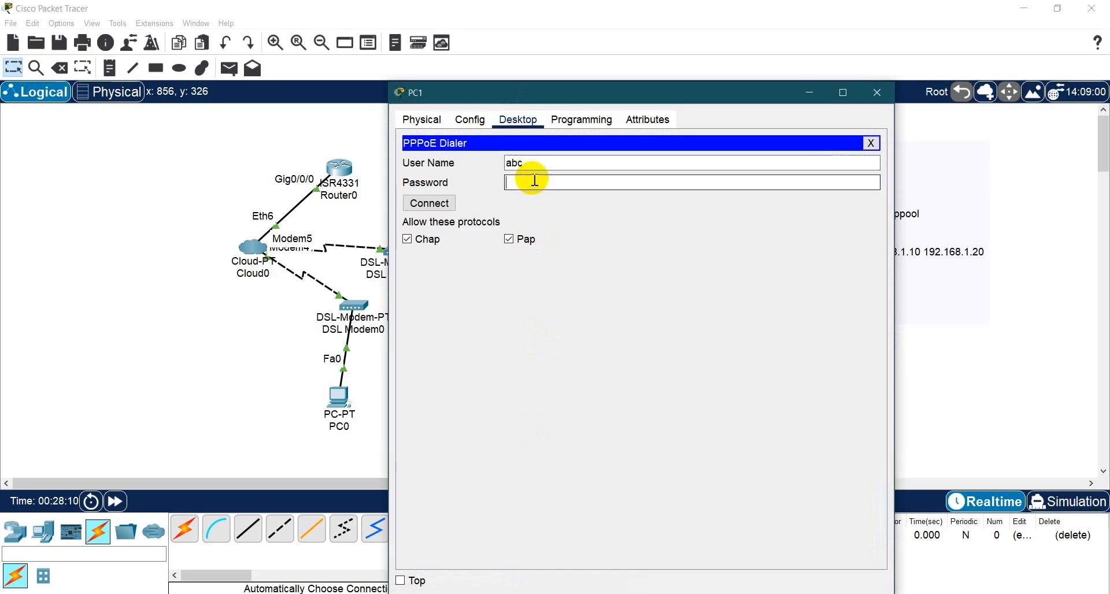
pyautogui.write('●●●')
pyautogui.click(443, 206)
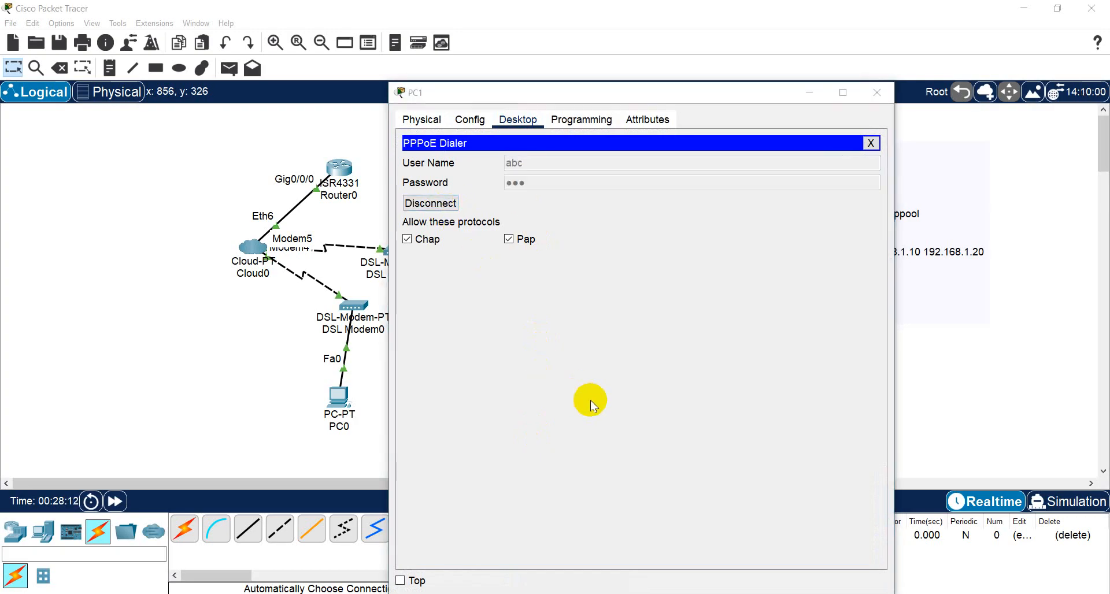
pyautogui.click(672, 366)
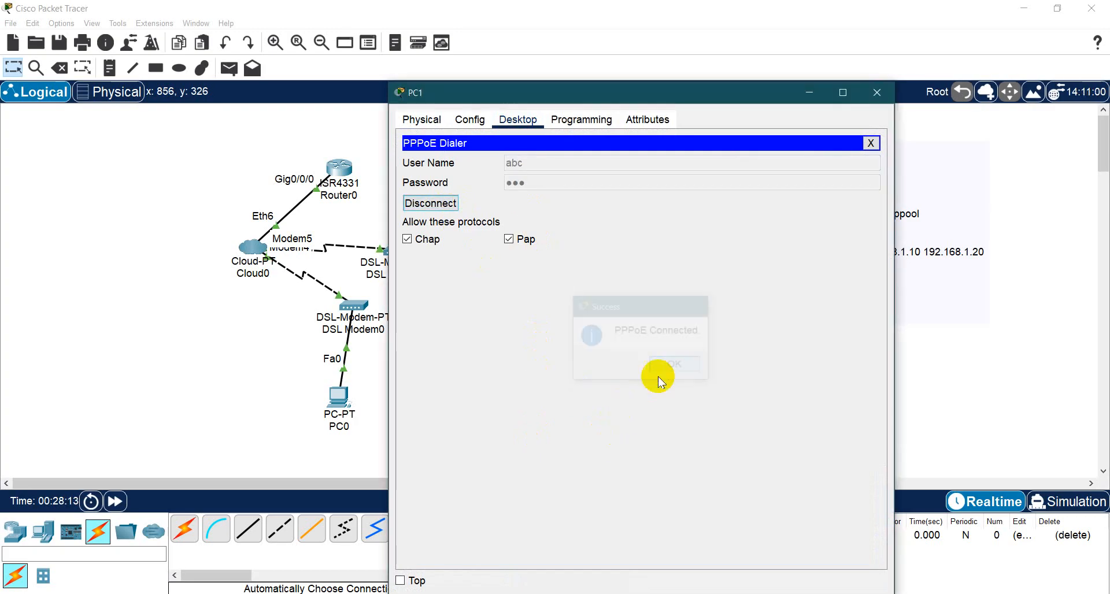
pyautogui.click(877, 93)
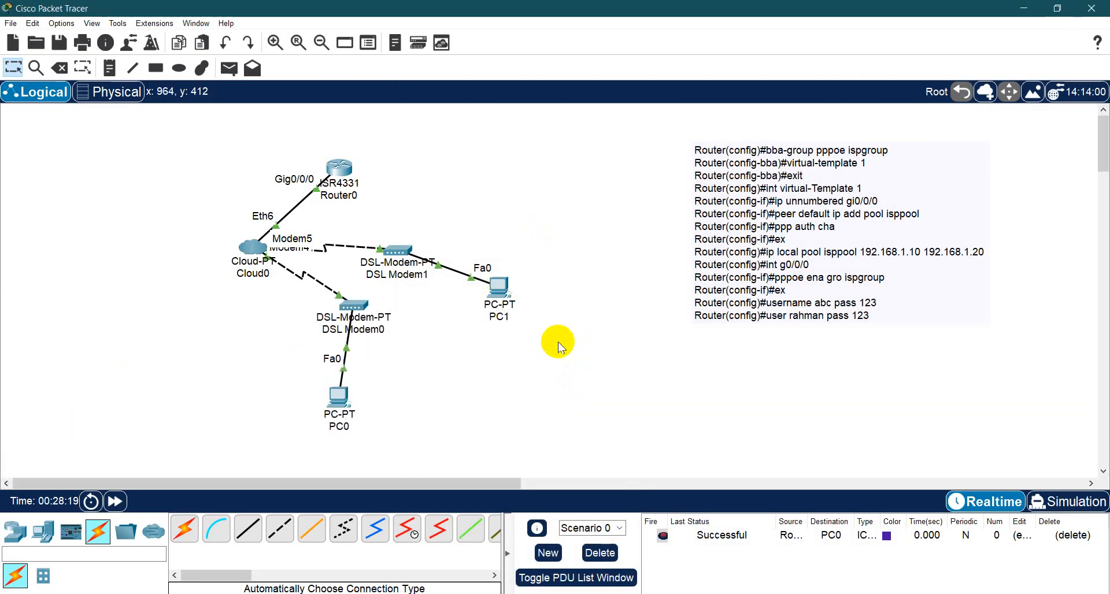
# - Switch to PowerPoint, copy the three router show commands from slide 184, and return to Packet Tracer
pyautogui.click(525, 593)
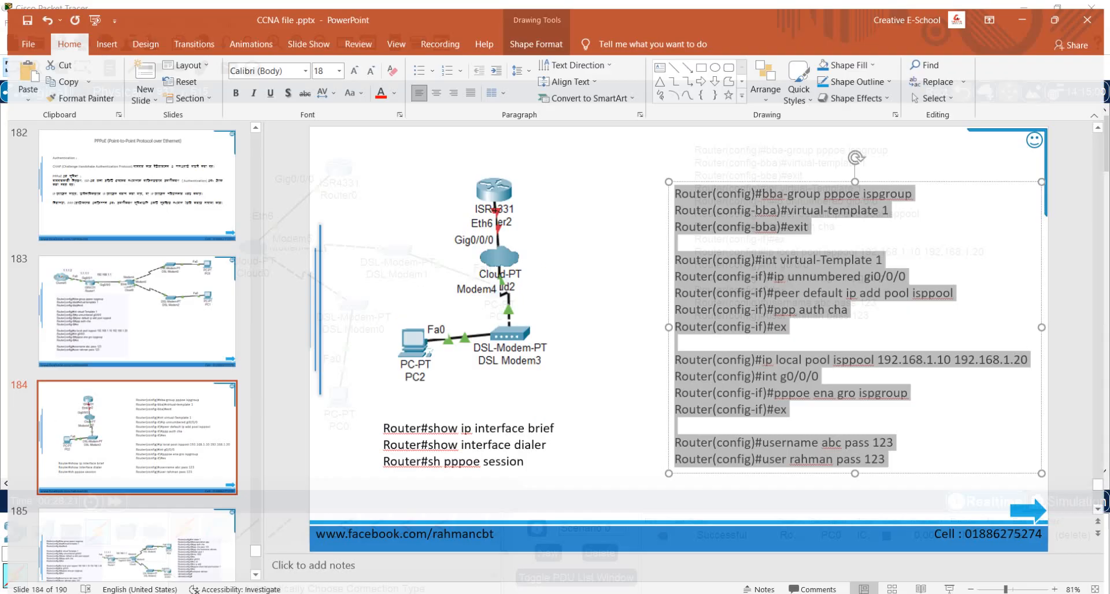
pyautogui.click(446, 436)
pyautogui.hotkey('ctrl', 'a')
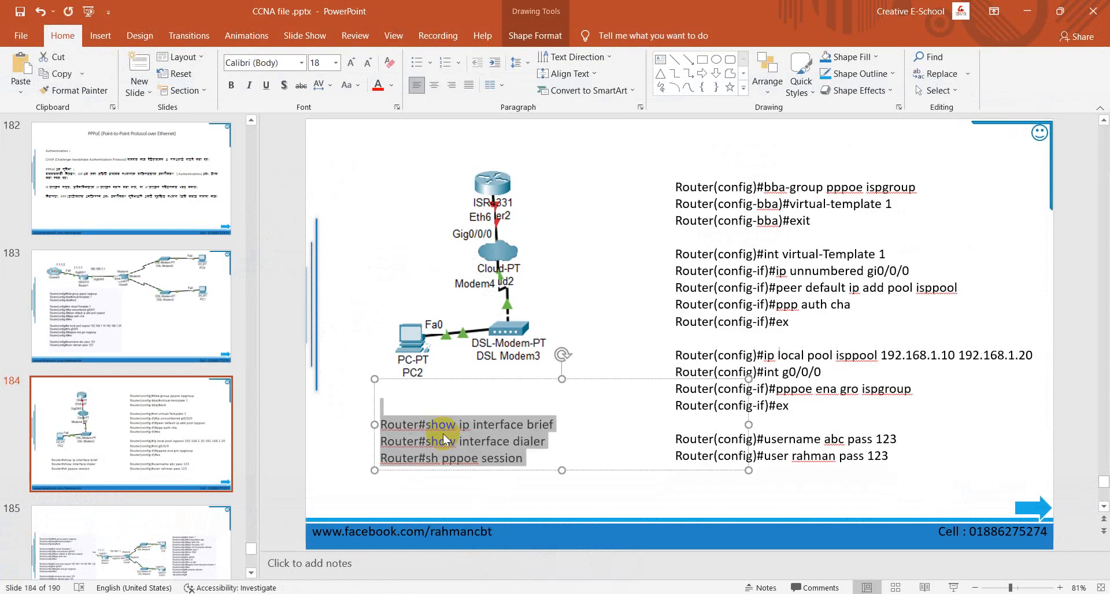
pyautogui.click(610, 175)
pyautogui.click(1027, 11)
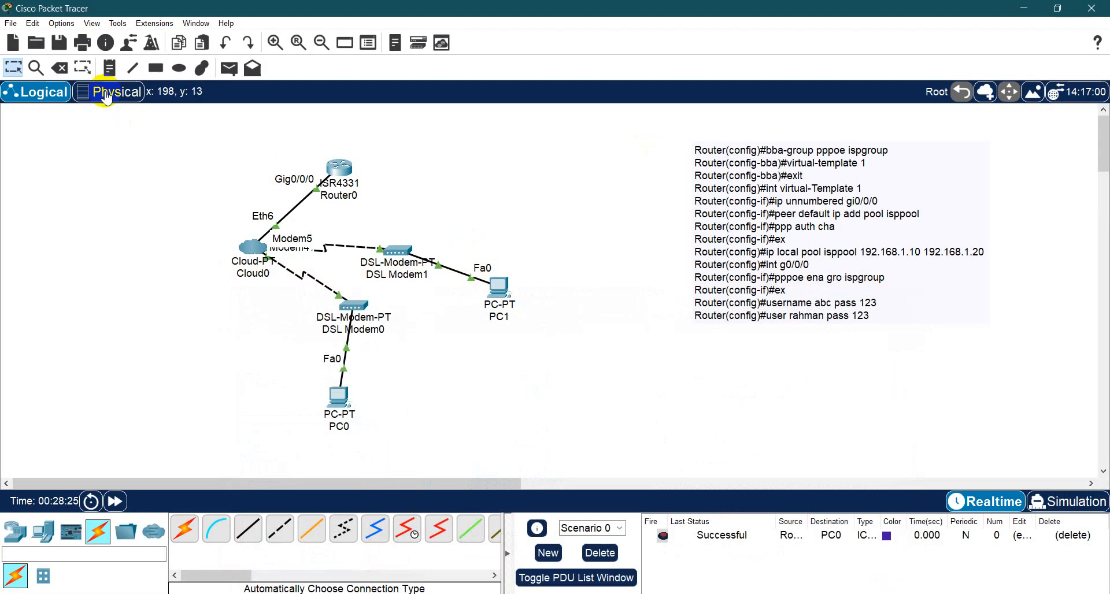
# - Append the copied show ip interface brief, show interface dialer and sh pppoe session commands to the workspace note, below blank lines
pyautogui.click(110, 68)
pyautogui.click(897, 322)
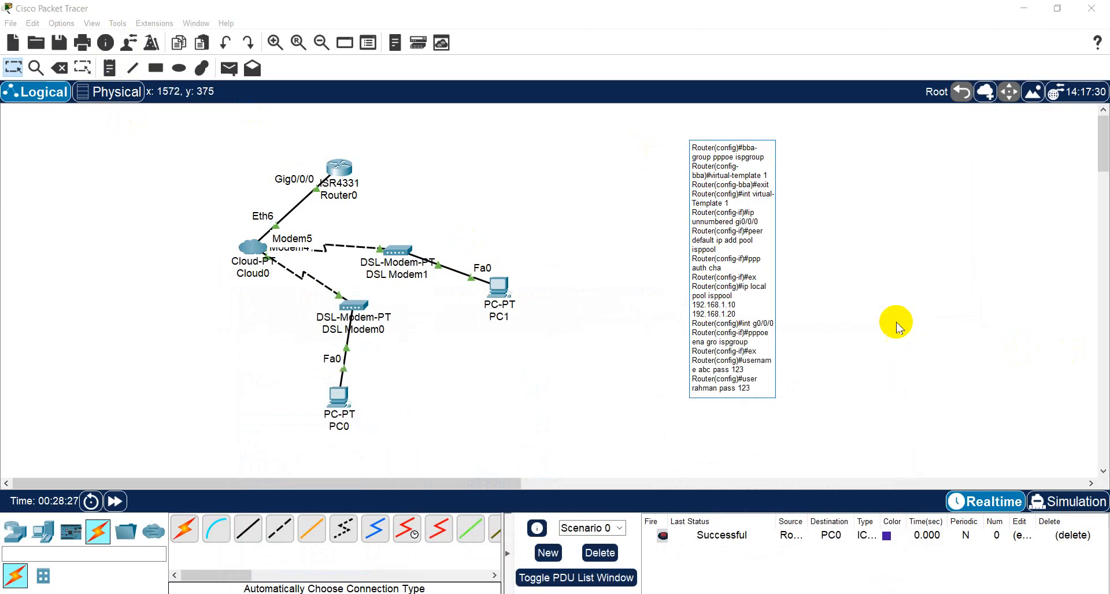
pyautogui.click(756, 390)
pyautogui.press('Return')
pyautogui.press('Return')
pyautogui.press('Return')
pyautogui.hotkey('ctrl', 'v')
pyautogui.click(619, 393)
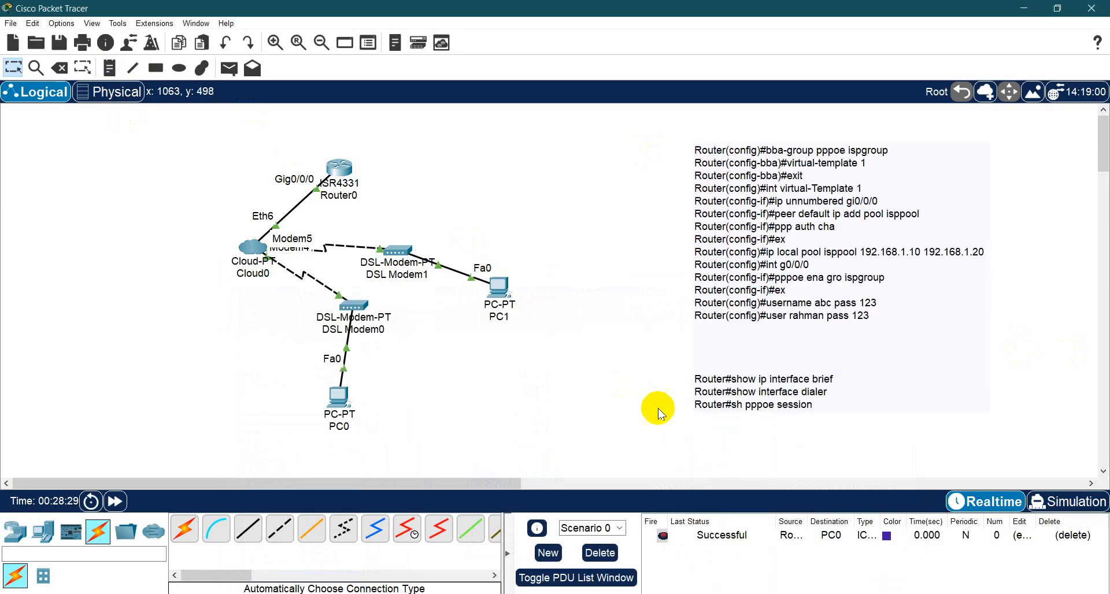
# - Copy the interface GigabitEthernet0/0/0 and first ip address 192.168.1.1 255.255.255.0 command lines from Router0's CLI history
pyautogui.click(340, 169)
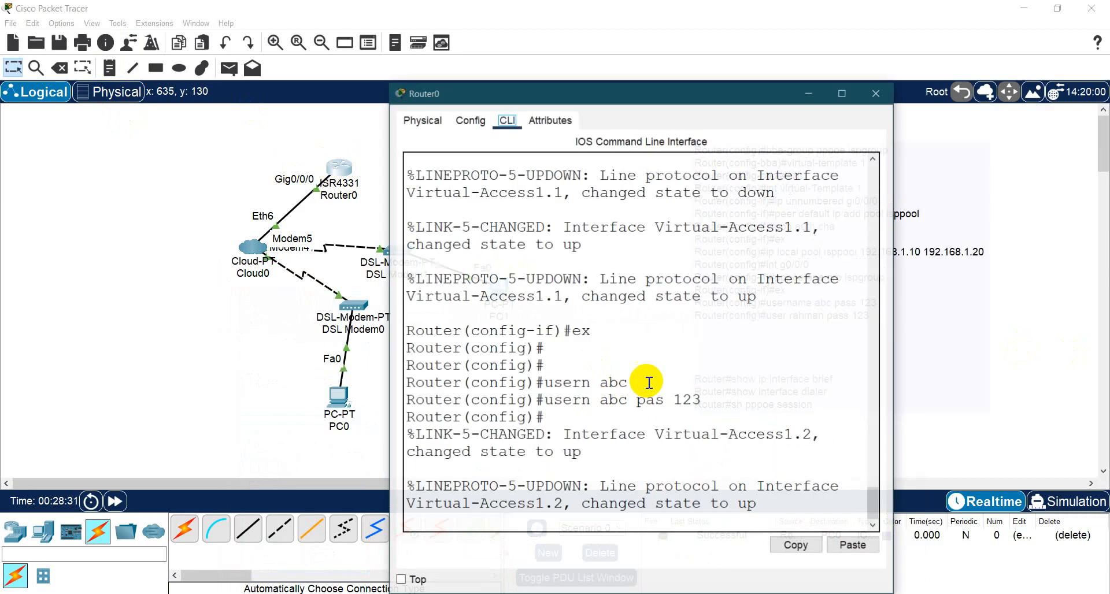
pyautogui.scroll(3, 623, 396)
pyautogui.scroll(10, 623, 396)
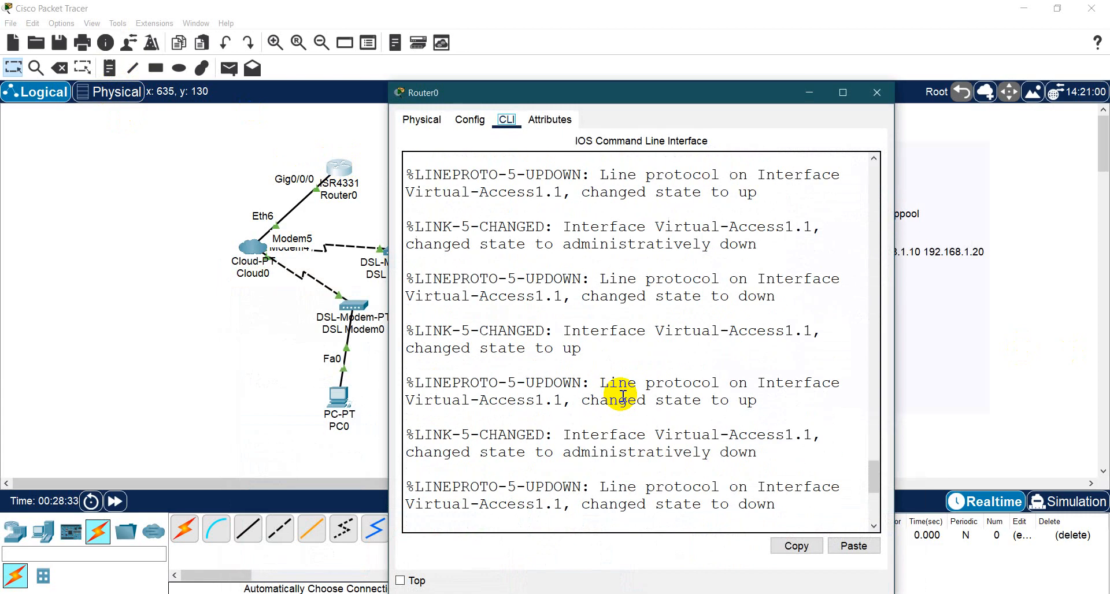
pyautogui.scroll(-1, 623, 397)
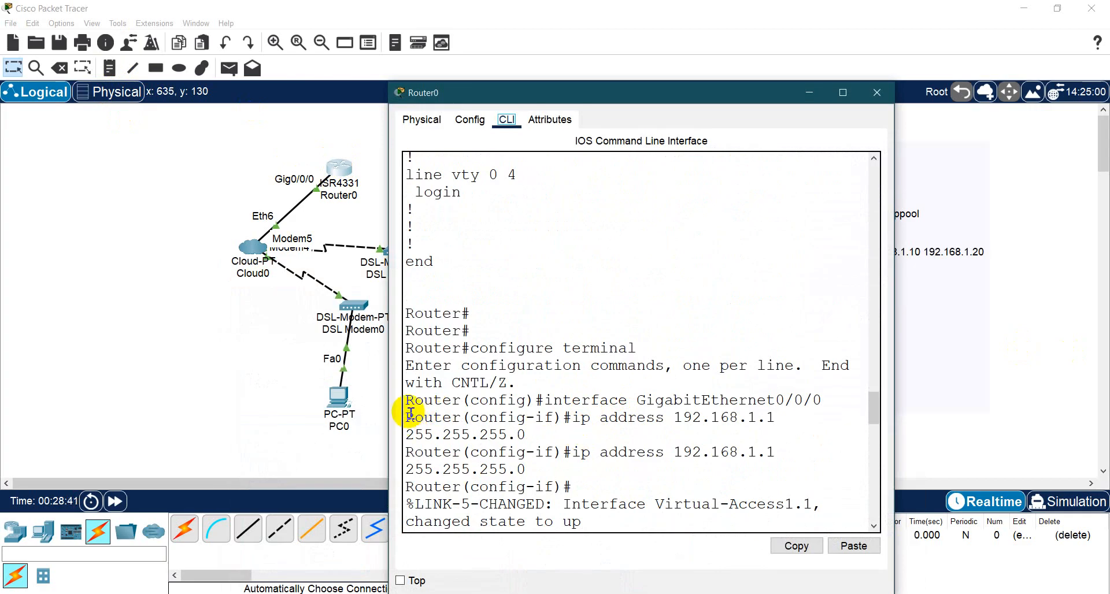
pyautogui.moveTo(406, 400); pyautogui.dragTo(558, 440)
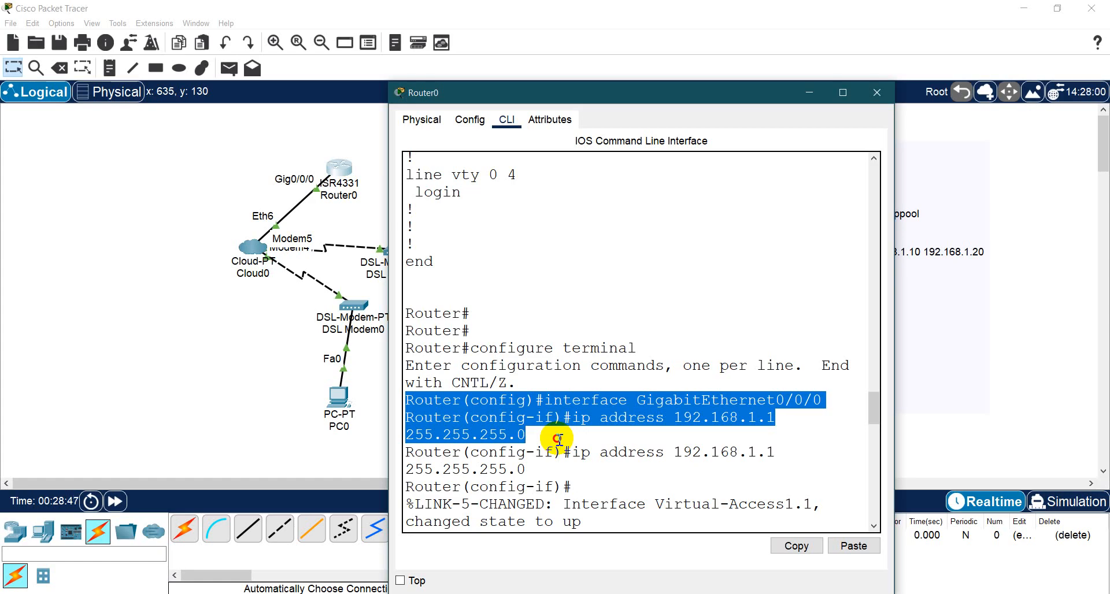
pyautogui.click(792, 546)
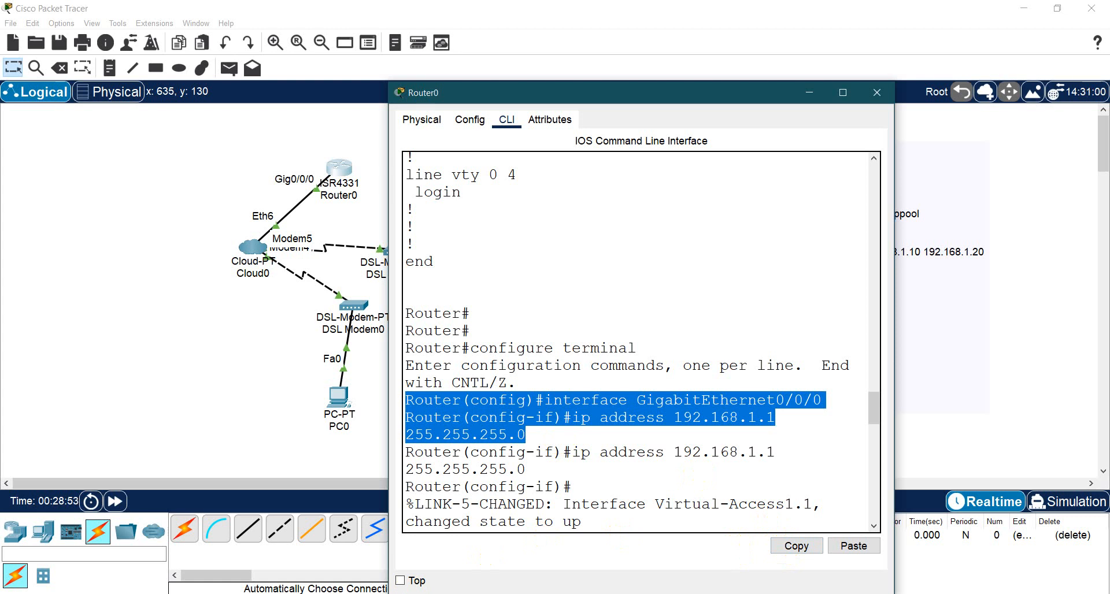
# - Switch to PowerPoint and paste the copied interface commands below the virtual-template block on slide 184, separated by a blank line
pyautogui.moveTo(513, 593)
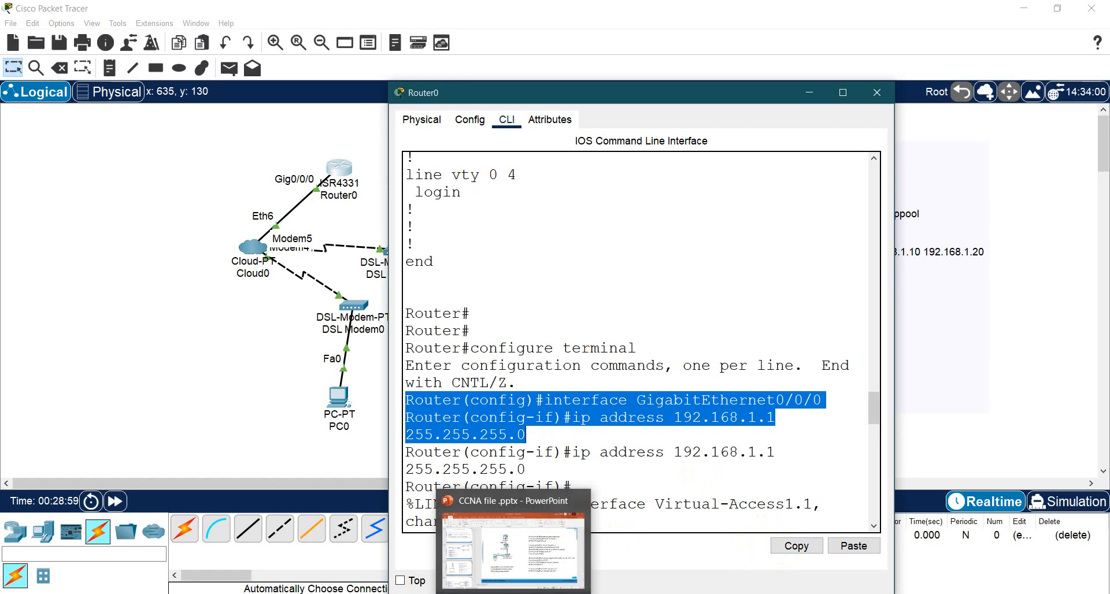
pyautogui.click(573, 553)
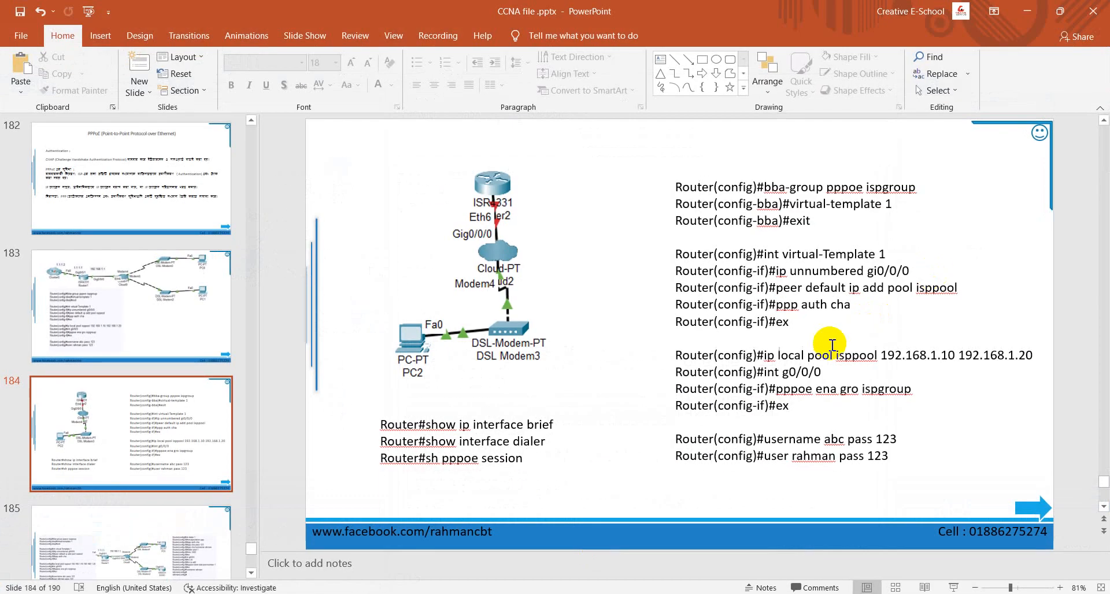
pyautogui.click(724, 194)
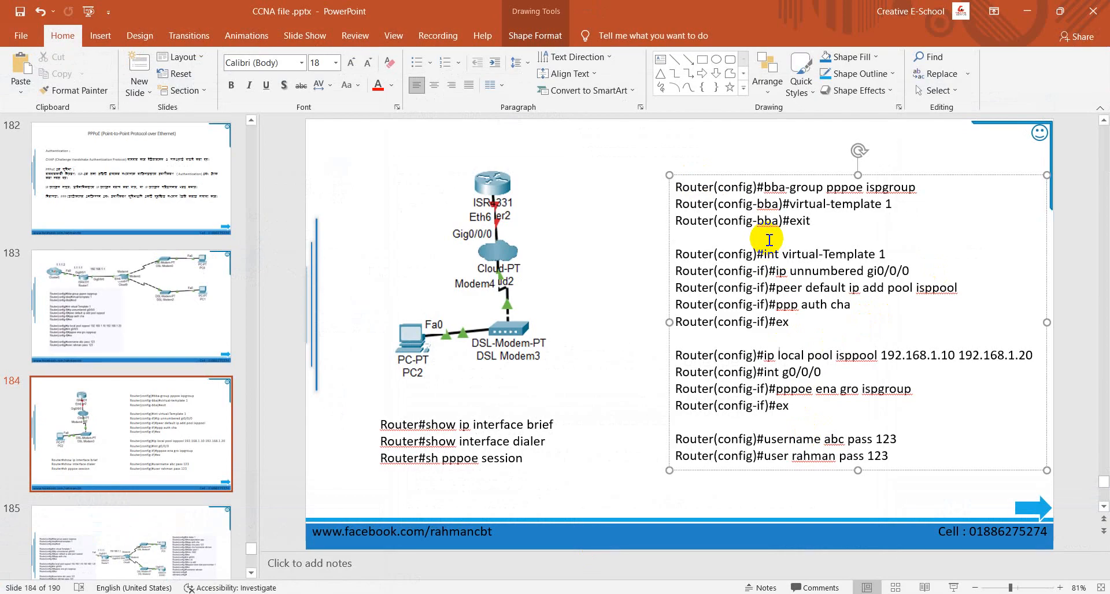
pyautogui.click(747, 339)
pyautogui.press('Return')
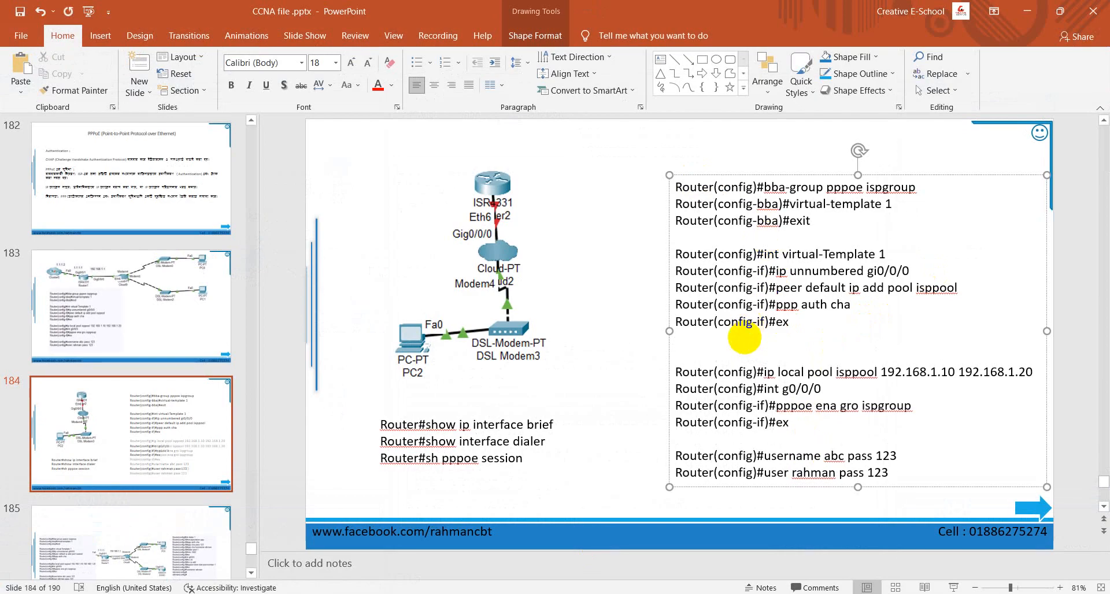
pyautogui.hotkey('ctrl', 'v')
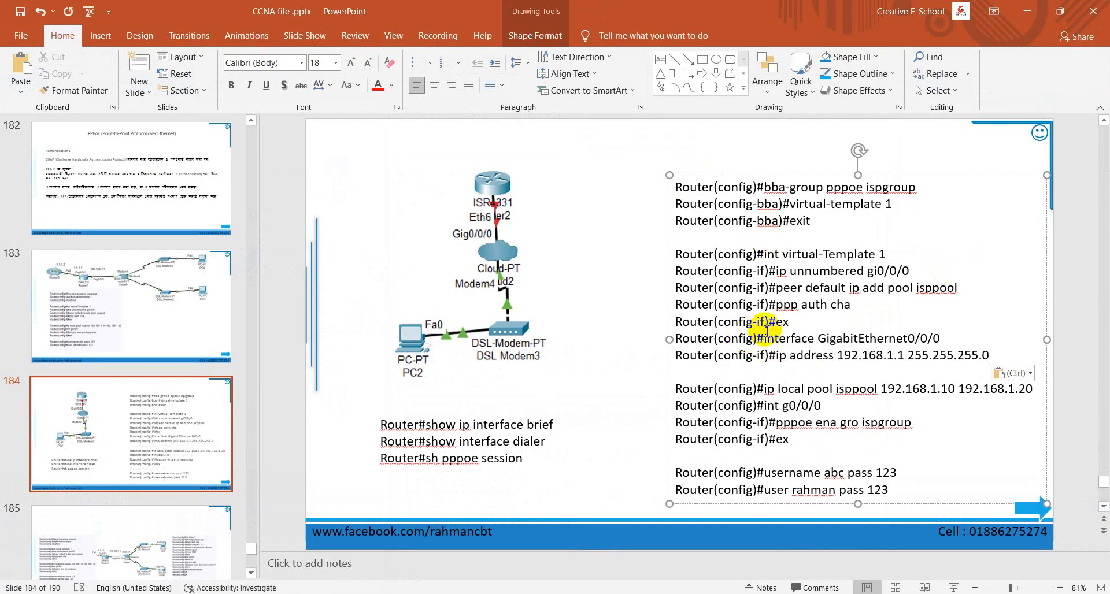
pyautogui.click(795, 325)
pyautogui.press('Return')
pyautogui.click(773, 386)
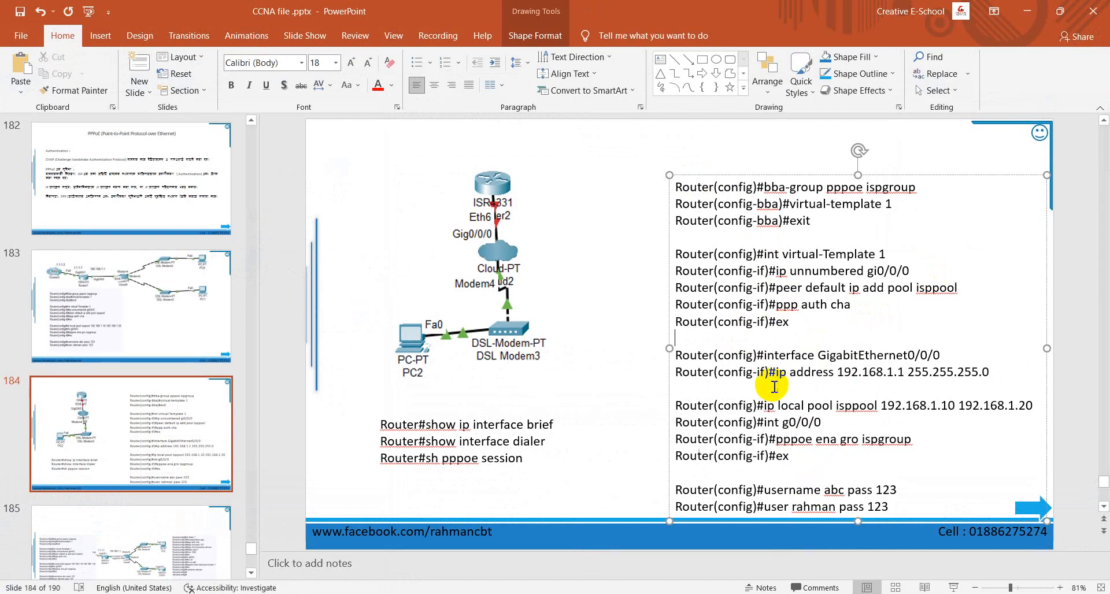
# - Add Router(config-if)# no sh and Router(config-if)#exit lines below the ip address command, followed by a blank line
pyautogui.moveTo(778, 372); pyautogui.dragTo(678, 373)
pyautogui.hotkey('ctrl', 'c')
pyautogui.click(701, 389)
pyautogui.hotkey('ctrl', 'v')
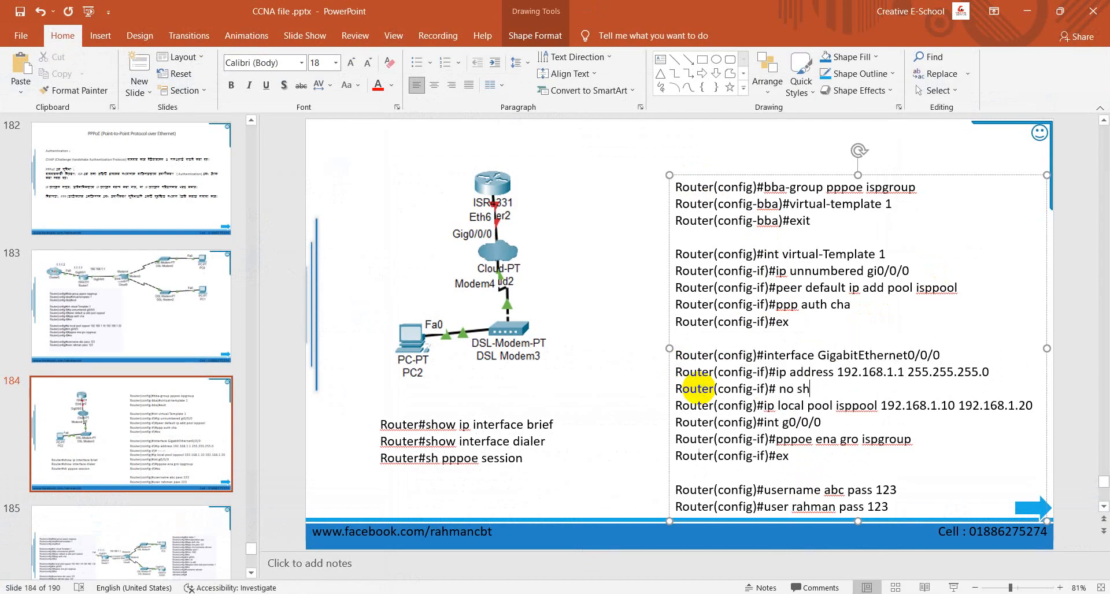
pyautogui.press('Return')
pyautogui.hotkey('ctrl', 'v')
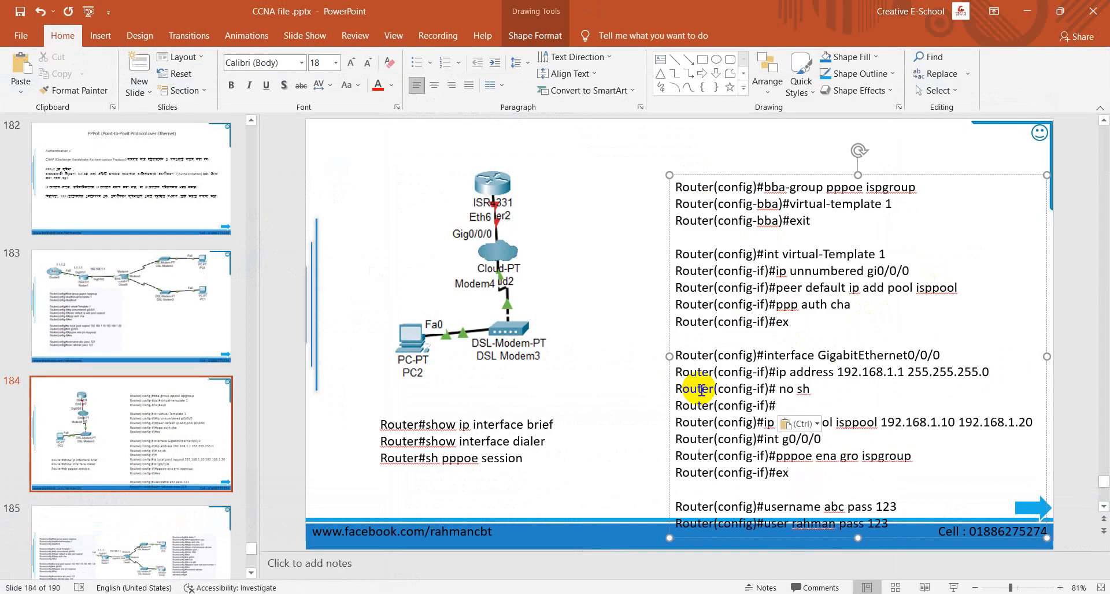
pyautogui.write('e')
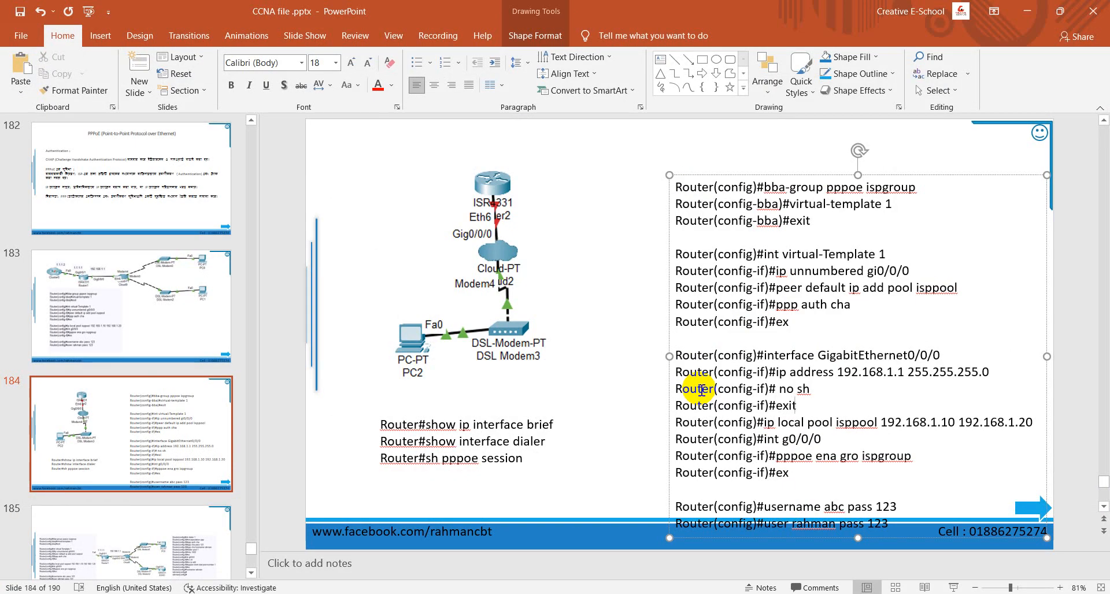
pyautogui.write('xit')
pyautogui.press('Return')
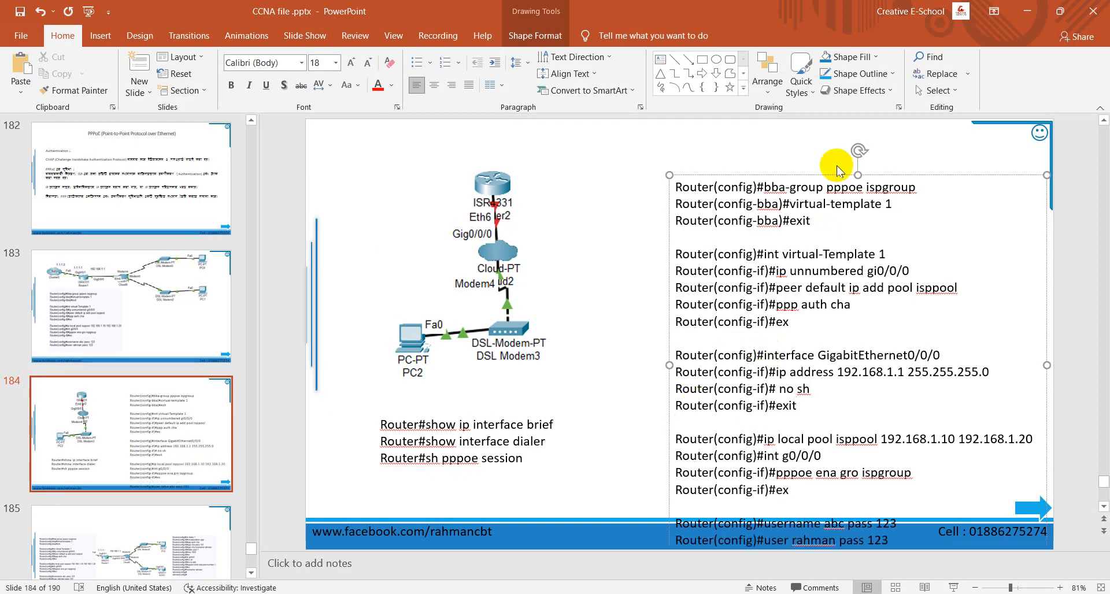
# - Move the configuration text box up so all its commands fit on the slide, and return to Packet Tracer
pyautogui.moveTo(831, 183); pyautogui.dragTo(826, 139)
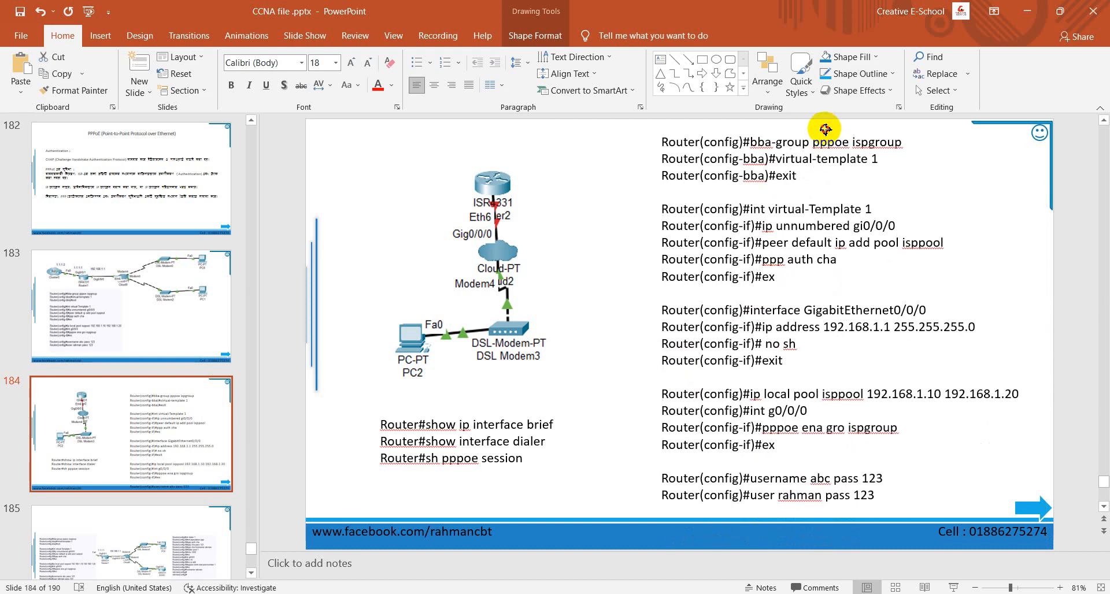
pyautogui.click(591, 315)
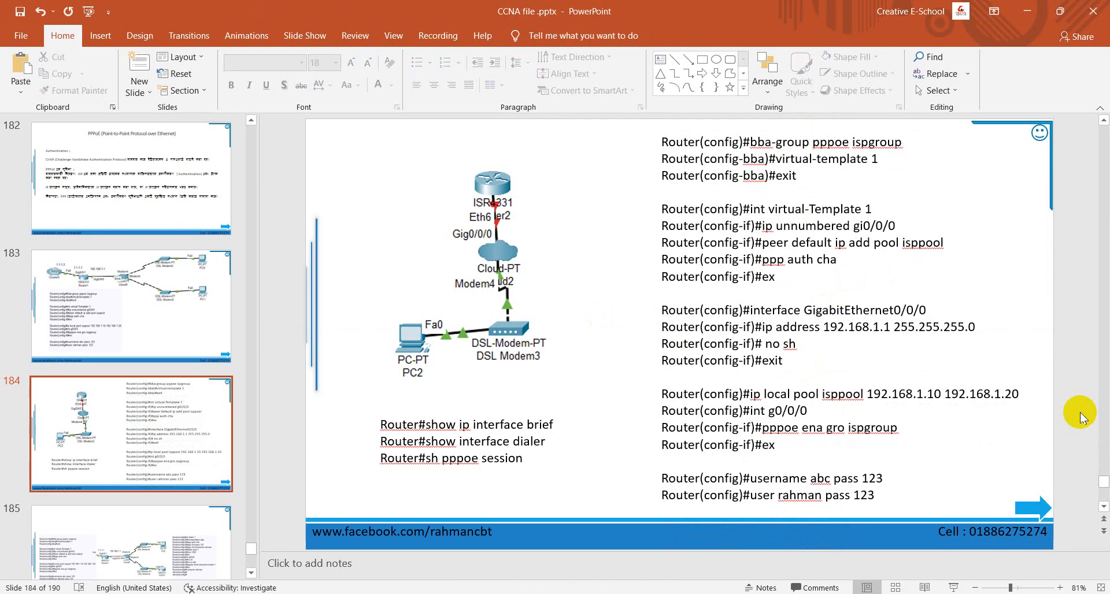
pyautogui.click(1026, 10)
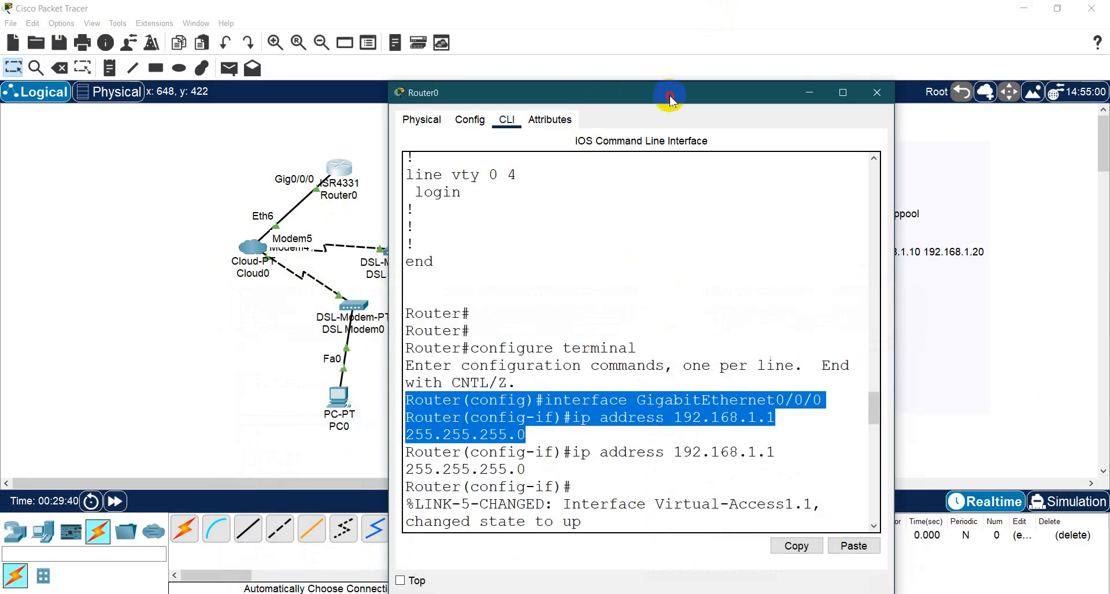
# - Move Router0's window clear of the workspace note and leave configuration mode with the end command
pyautogui.moveTo(670, 98); pyautogui.dragTo(370, 33)
pyautogui.click(310, 441)
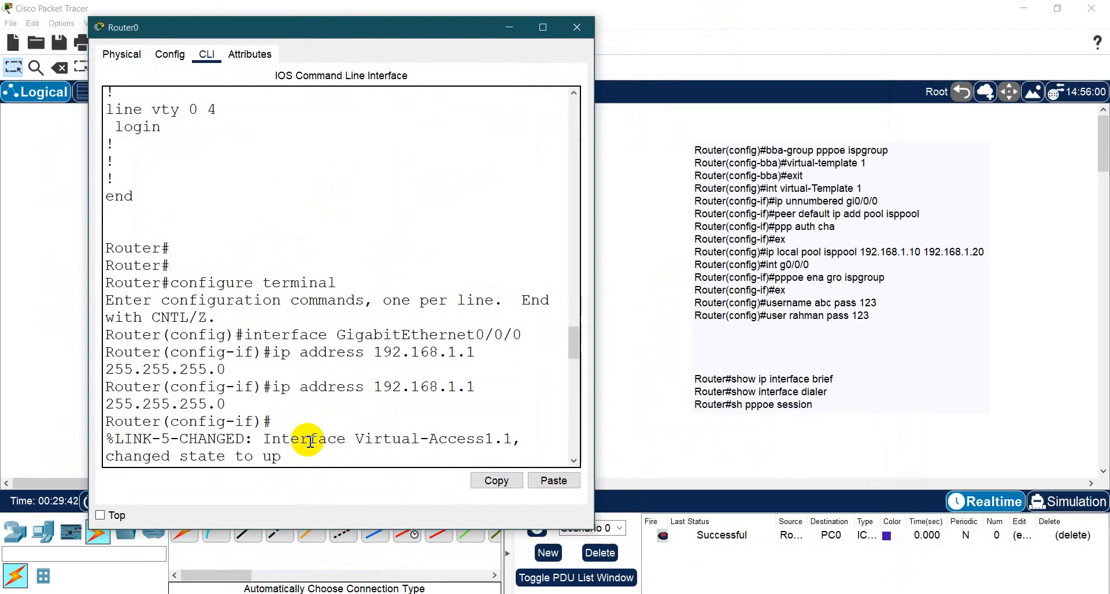
pyautogui.write('end')
pyautogui.press('Return')
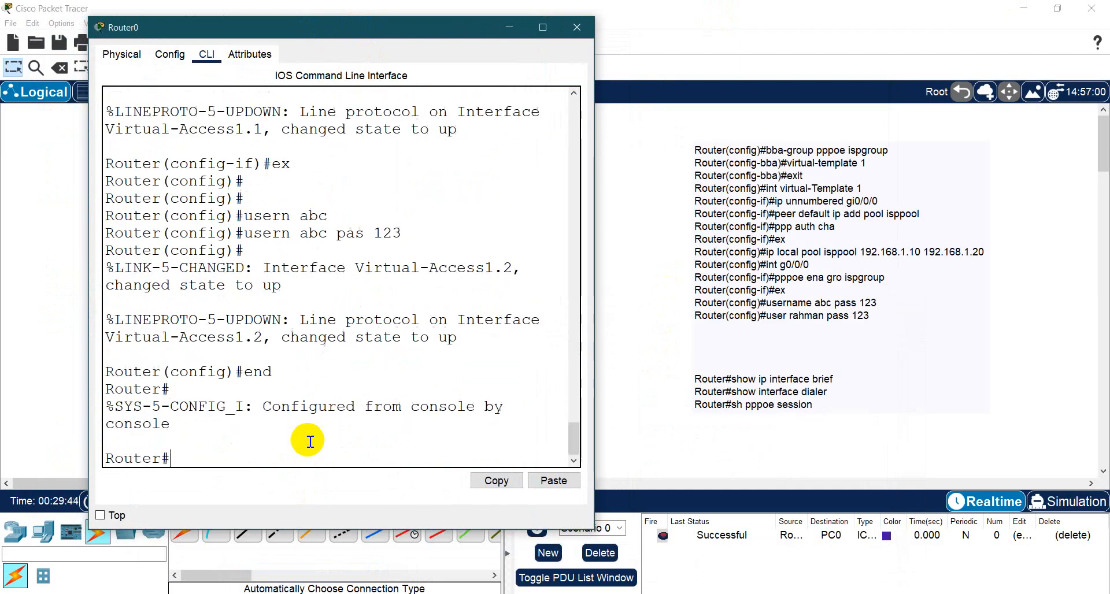
pyautogui.press('Return')
# - Run sh ip int br on Router0 and examine the Virtual-Access1.1 and Virtual-Access1.2 entries
pyautogui.write('sh ip in')
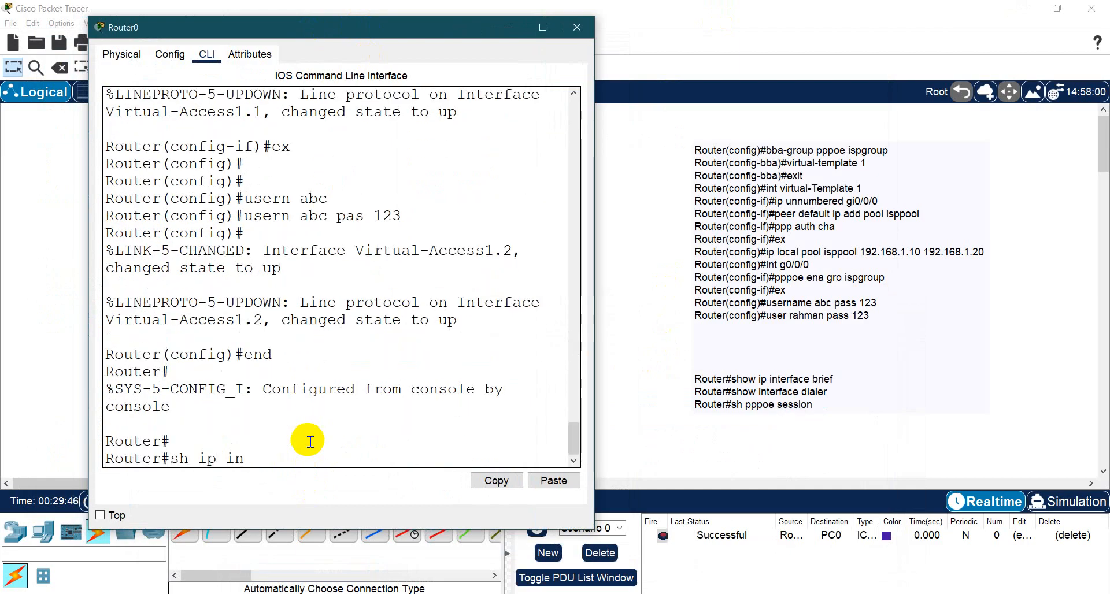
pyautogui.write('t br')
pyautogui.press('Return')
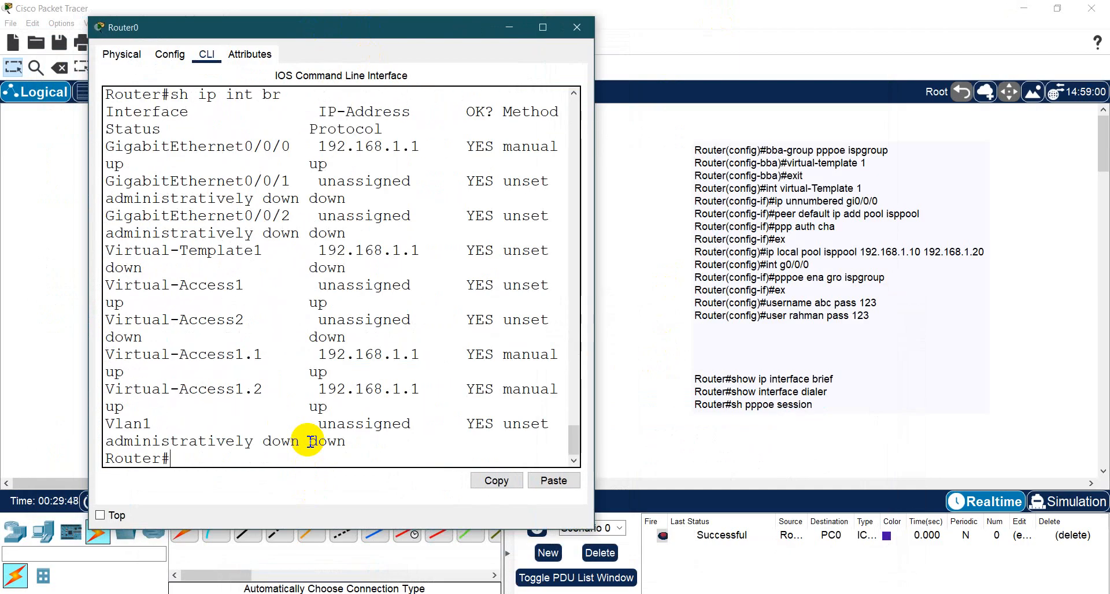
pyautogui.moveTo(142, 354); pyautogui.dragTo(407, 416)
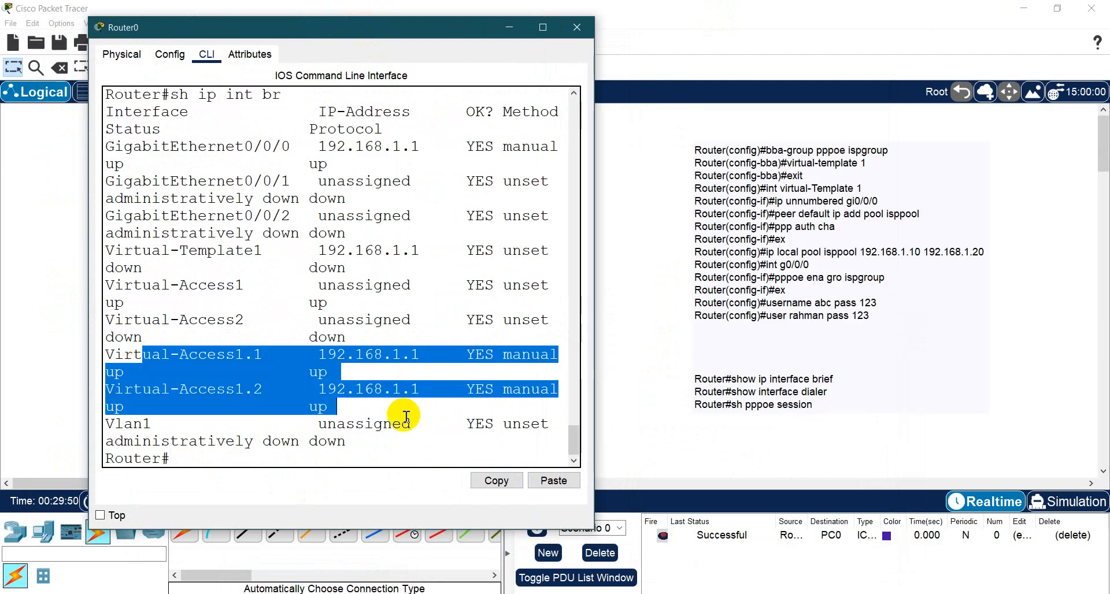
pyautogui.click(345, 456)
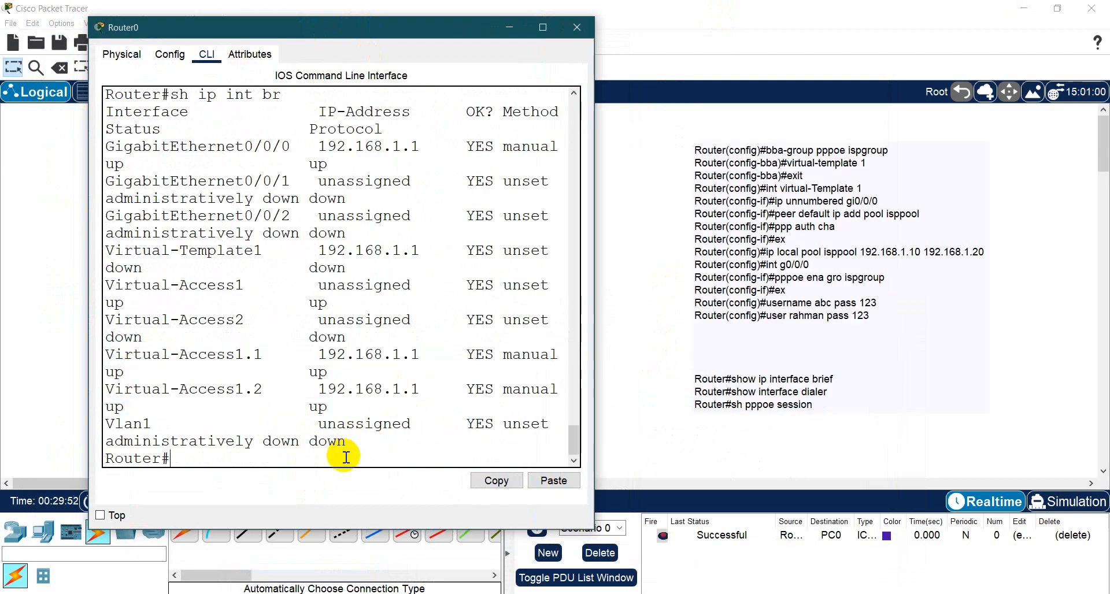
# - Try sh int dialer on Router0 and query the command's help for its required argument
pyautogui.write('sh int di')
pyautogui.press('Tab')
pyautogui.press('Return')
pyautogui.press('Up')
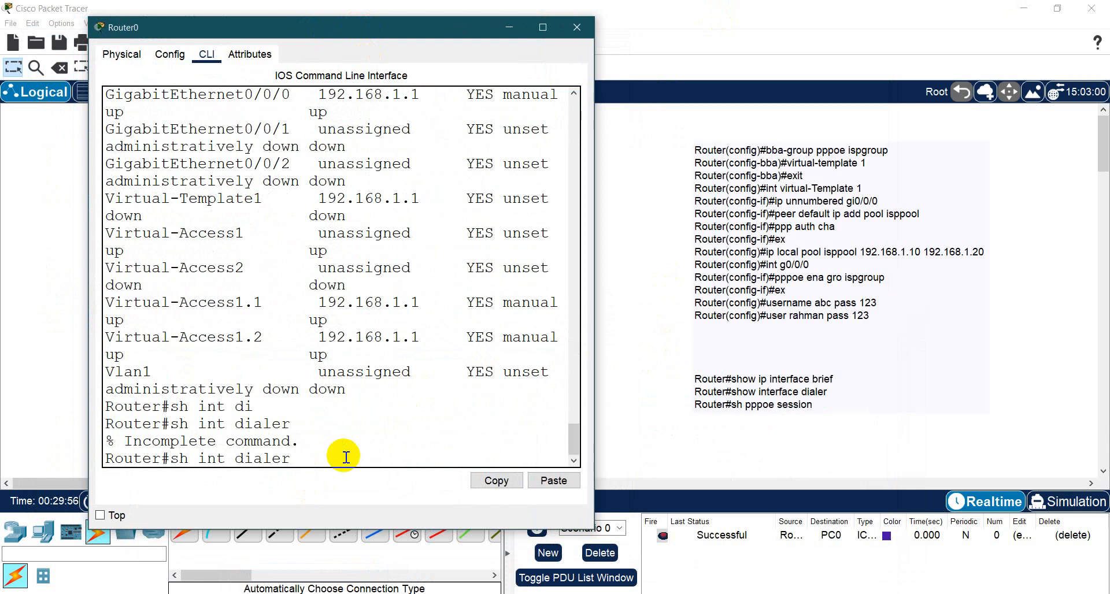
pyautogui.write('?')
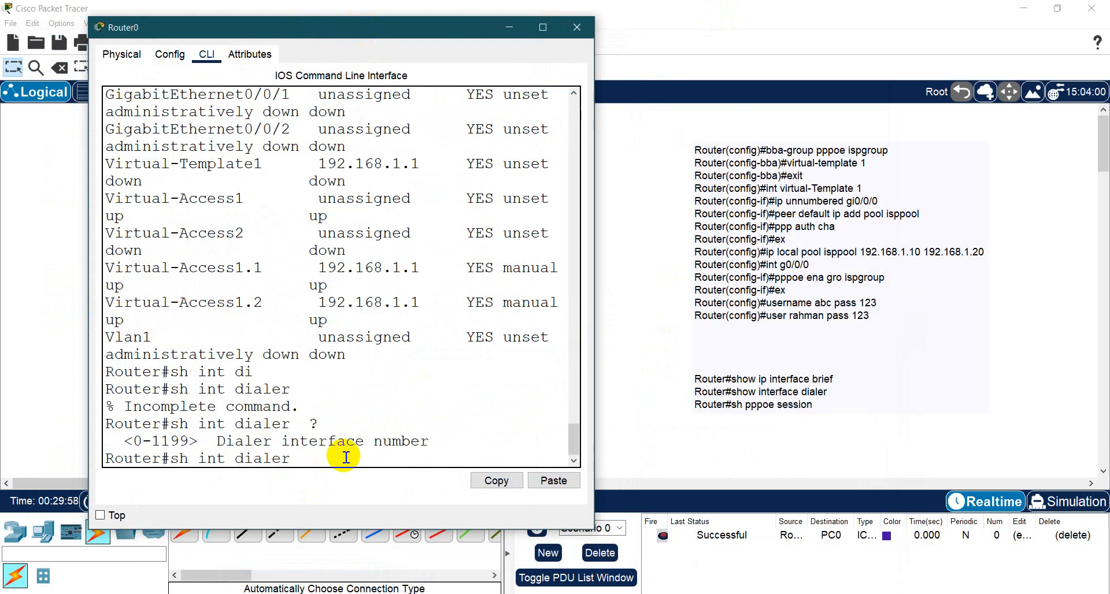
pyautogui.write('1')
# - Try showing dialer interfaces 1, 2 and 1.1 with the sh int dialer command
pyautogui.press('Return')
pyautogui.press('Up')
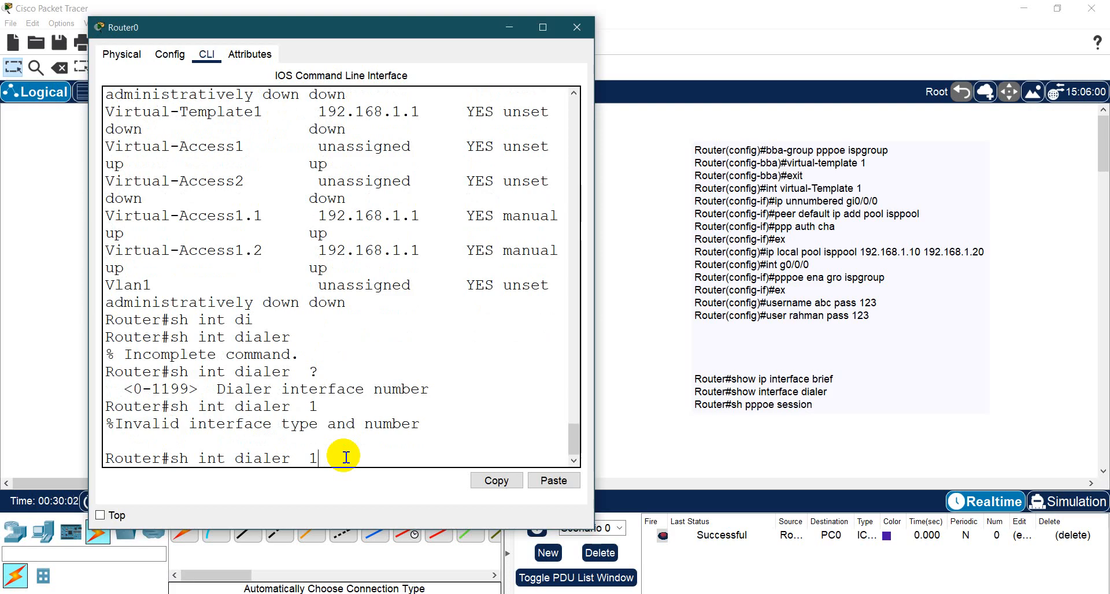
pyautogui.press('Return')
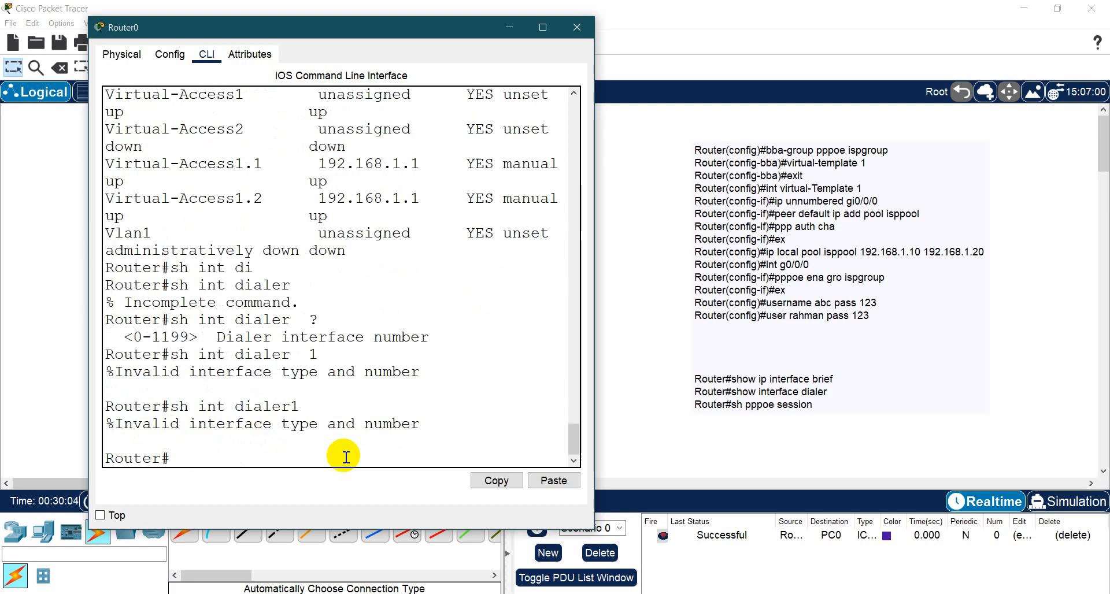
pyautogui.press('Up')
pyautogui.write('2')
pyautogui.press('Return')
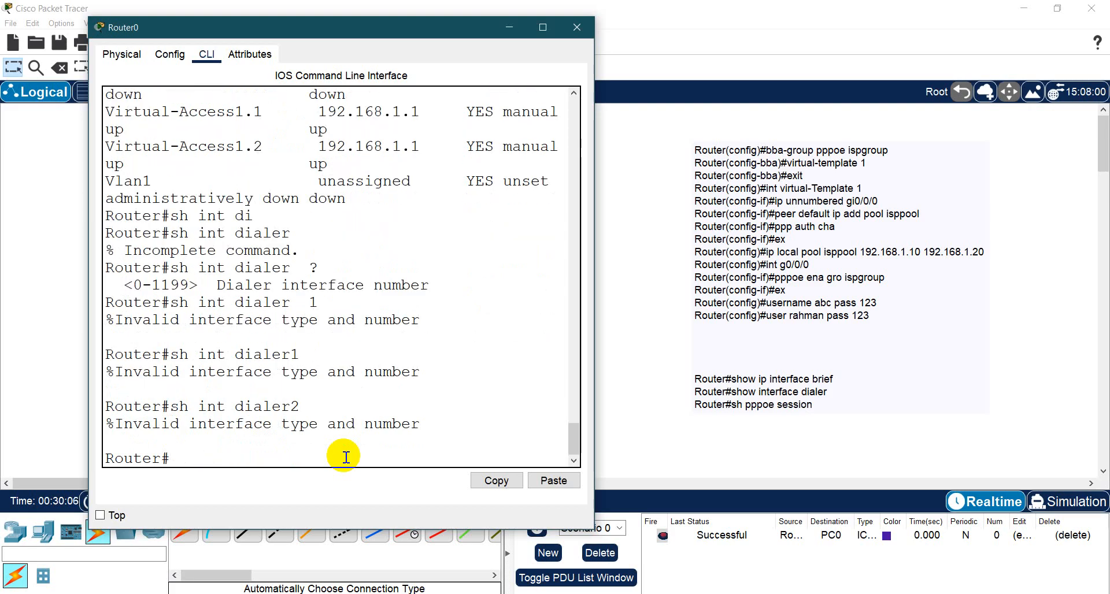
pyautogui.press('Up')
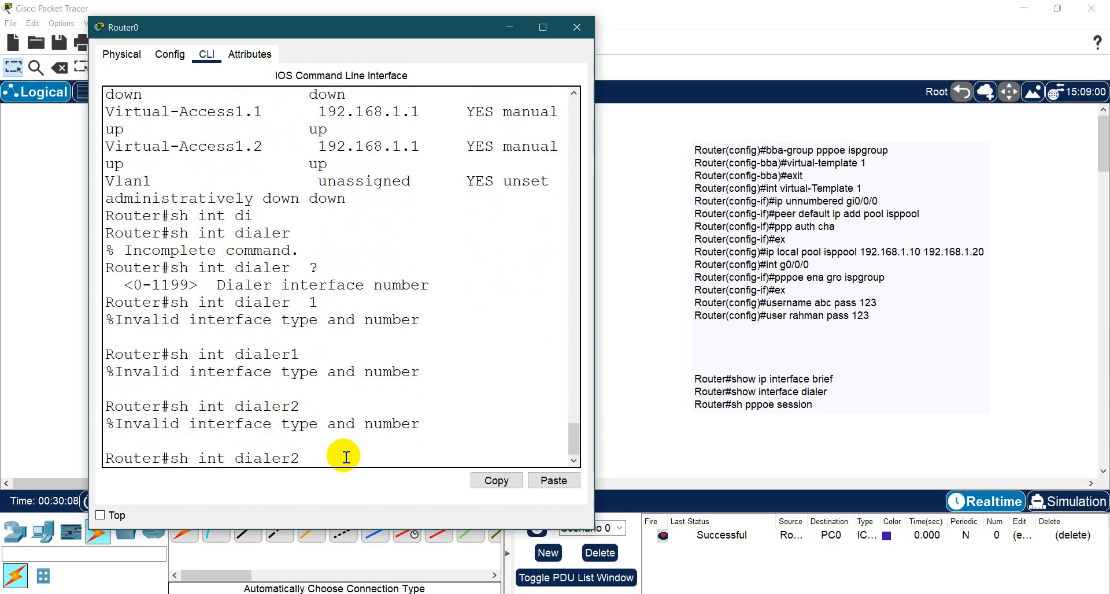
pyautogui.write('1.1')
pyautogui.press('Return')
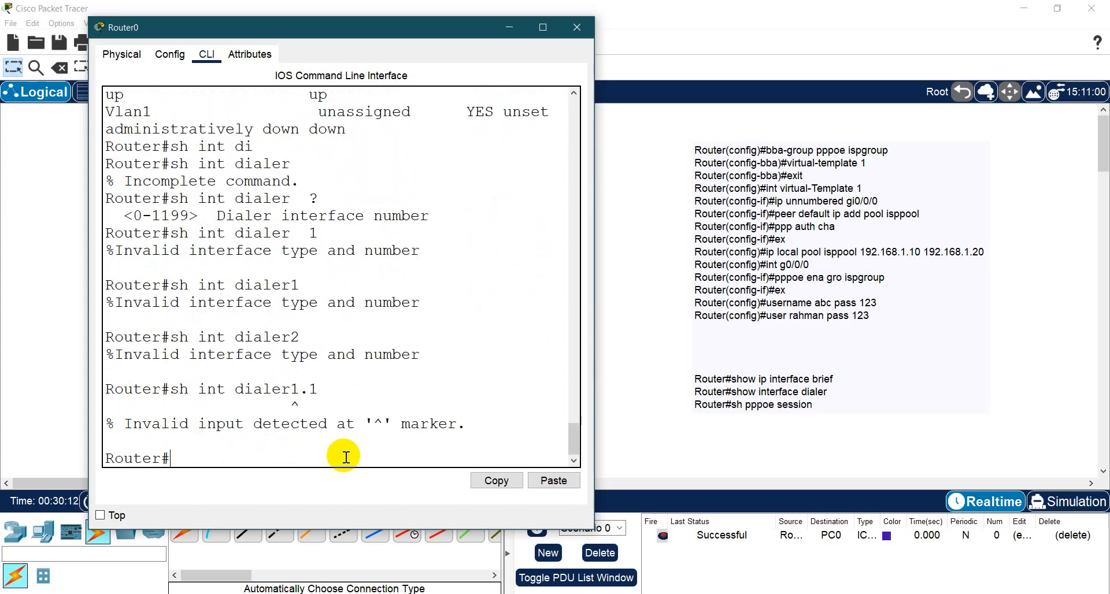
# - Run sh pppoe sess on Router0 and widen its window to read the session table
pyautogui.scroll(4, 352, 400)
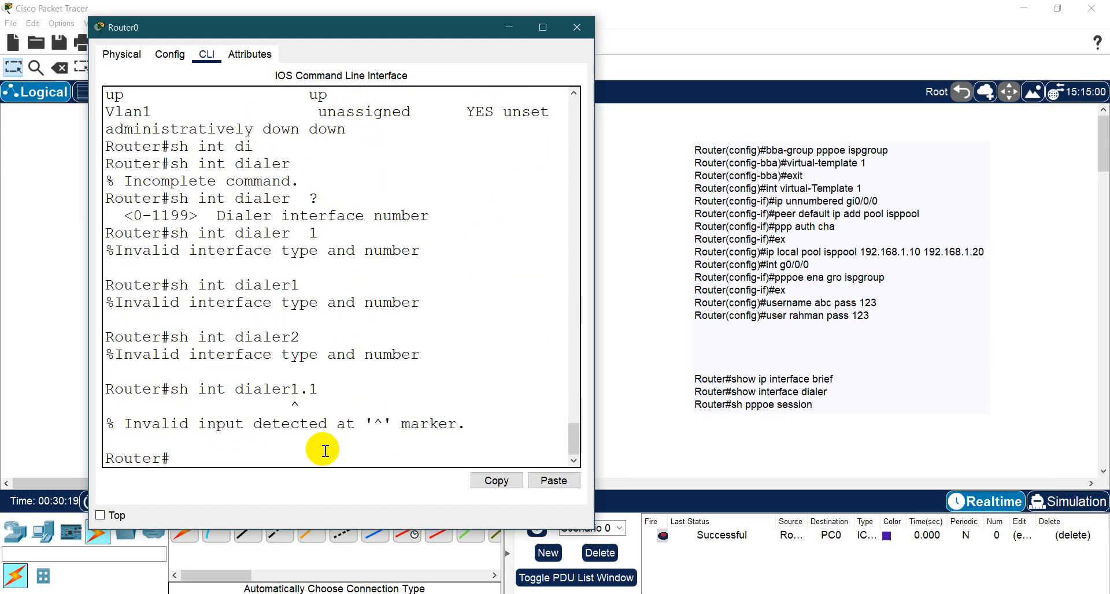
pyautogui.write('sh pppoe sess')
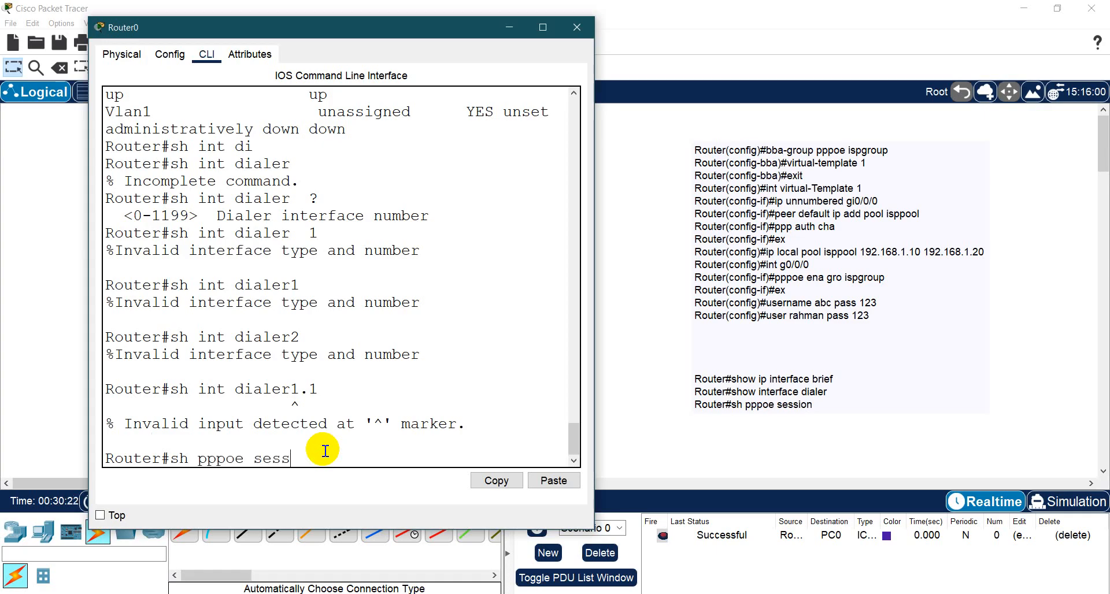
pyautogui.press('Return')
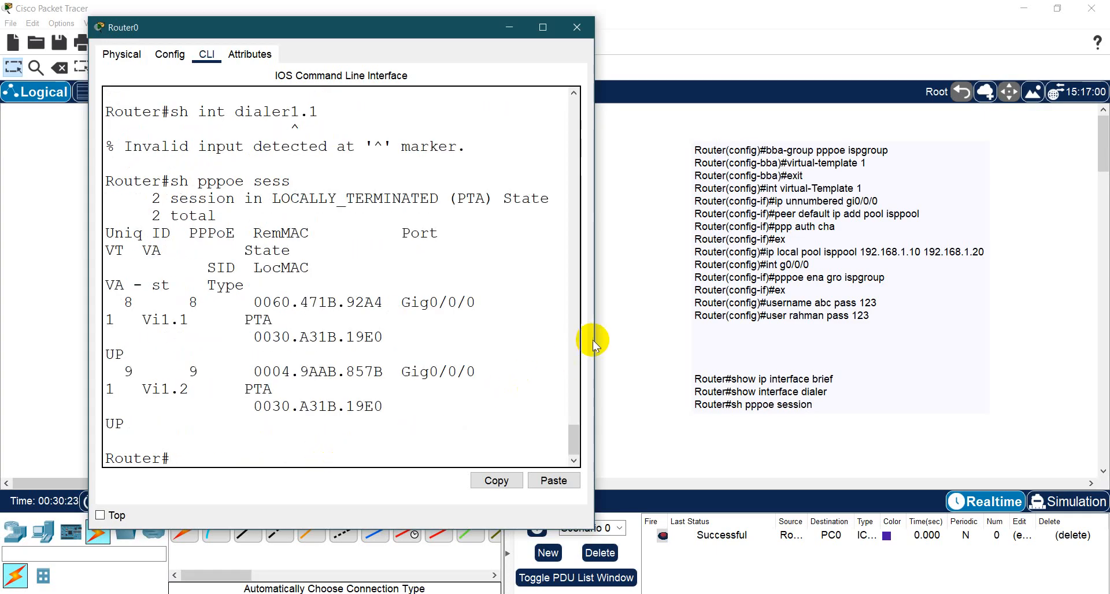
pyautogui.moveTo(598, 339); pyautogui.dragTo(1106, 289)
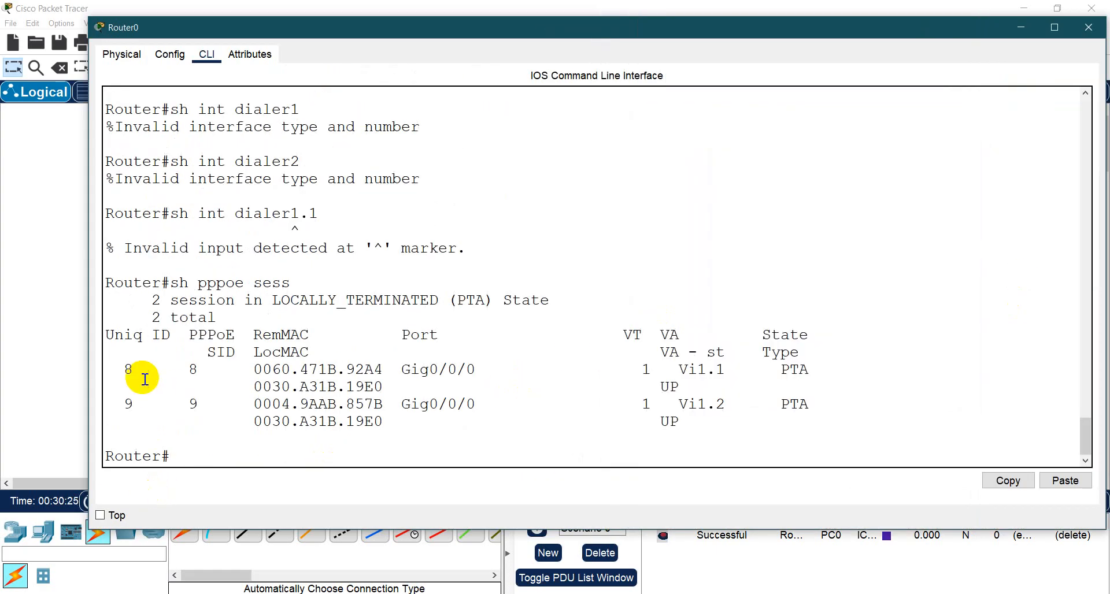
# - Highlight the first session entry and the session summary in Router0's PPPoE output, and close the router window
pyautogui.moveTo(122, 372); pyautogui.dragTo(448, 387)
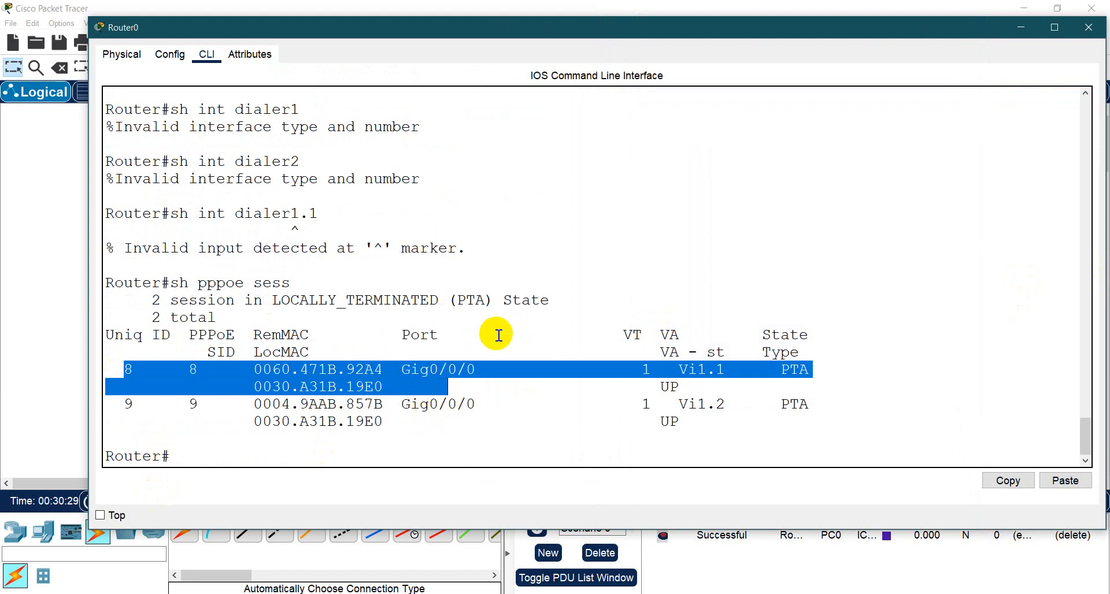
pyautogui.press('ctrl')
pyautogui.moveTo(152, 301); pyautogui.dragTo(289, 319)
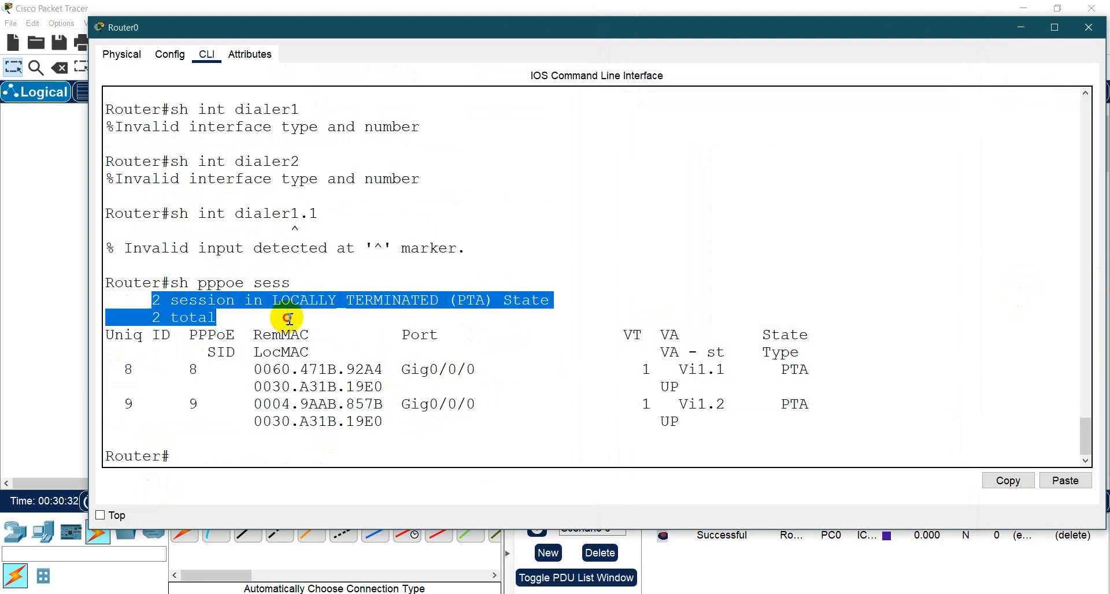
pyautogui.click(1085, 27)
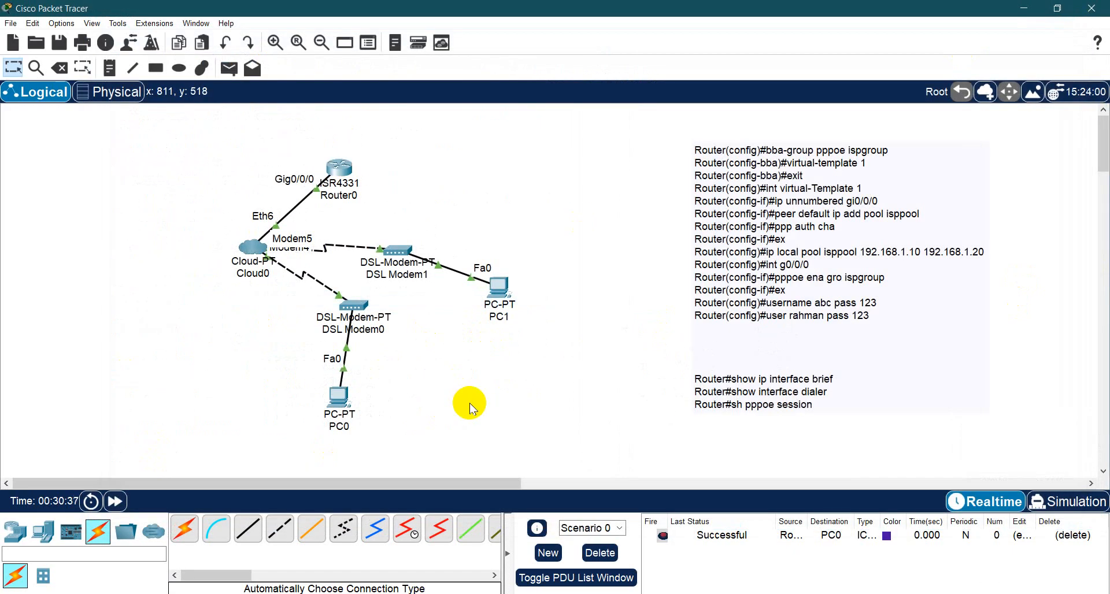
# - Remove two of the blank lines separating the configuration commands from the show commands in the workspace note
pyautogui.click(780, 361)
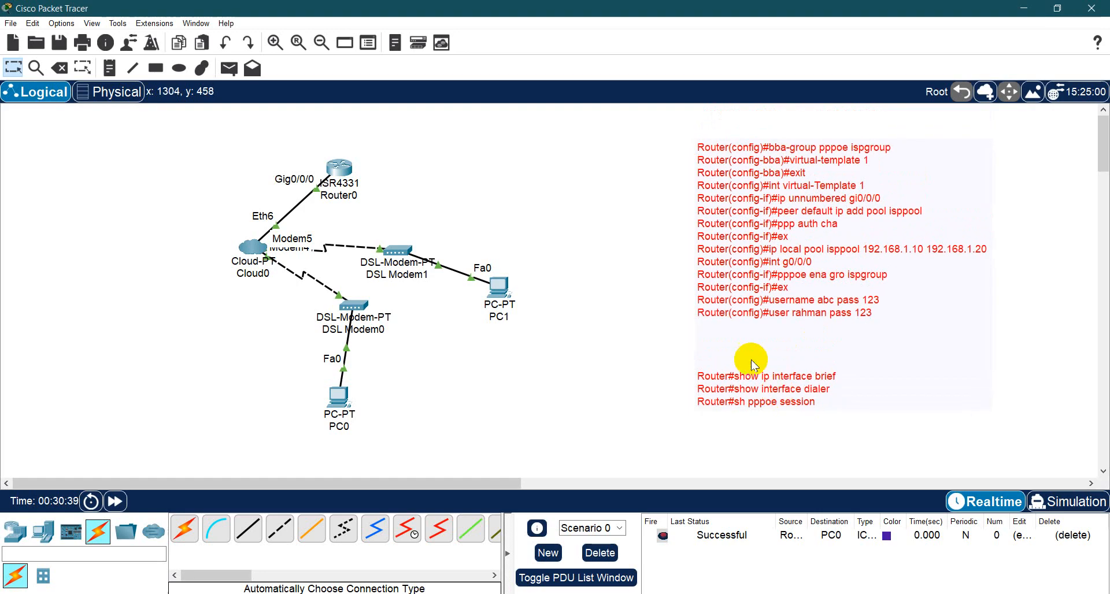
pyautogui.click(751, 364)
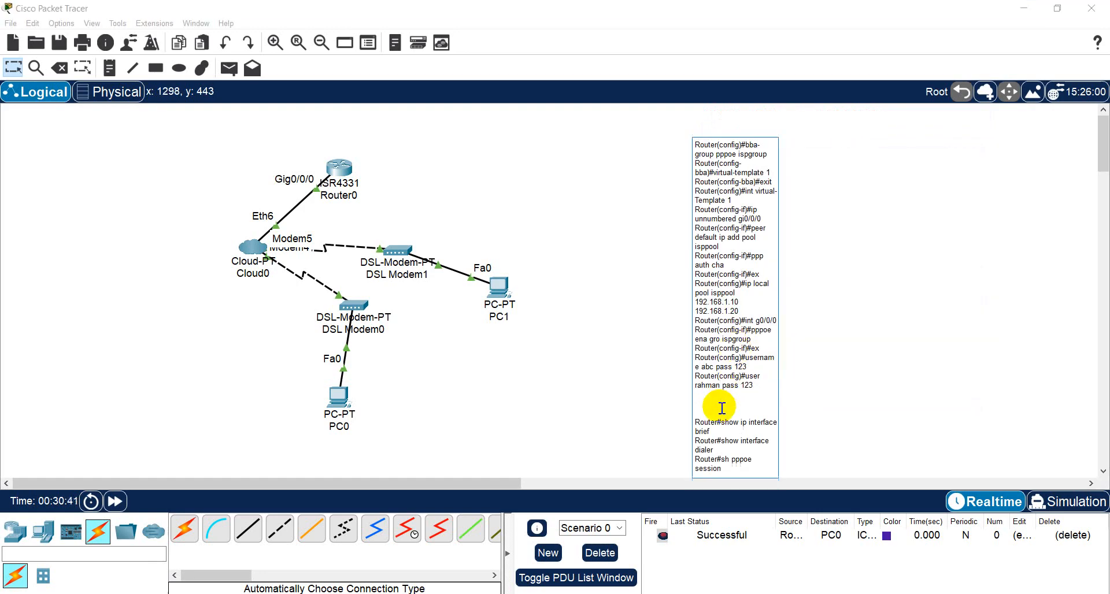
pyautogui.click(619, 402)
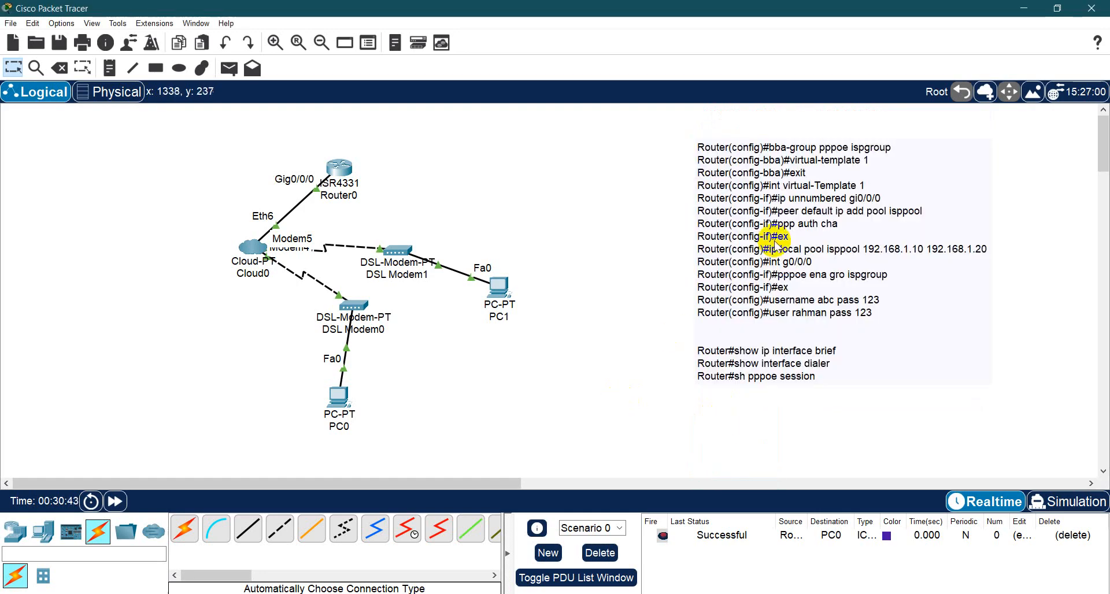
# - Shift the command note slightly down and to the right, and change user to username in its last configuration line
pyautogui.moveTo(764, 247); pyautogui.dragTo(772, 262)
pyautogui.click(516, 354)
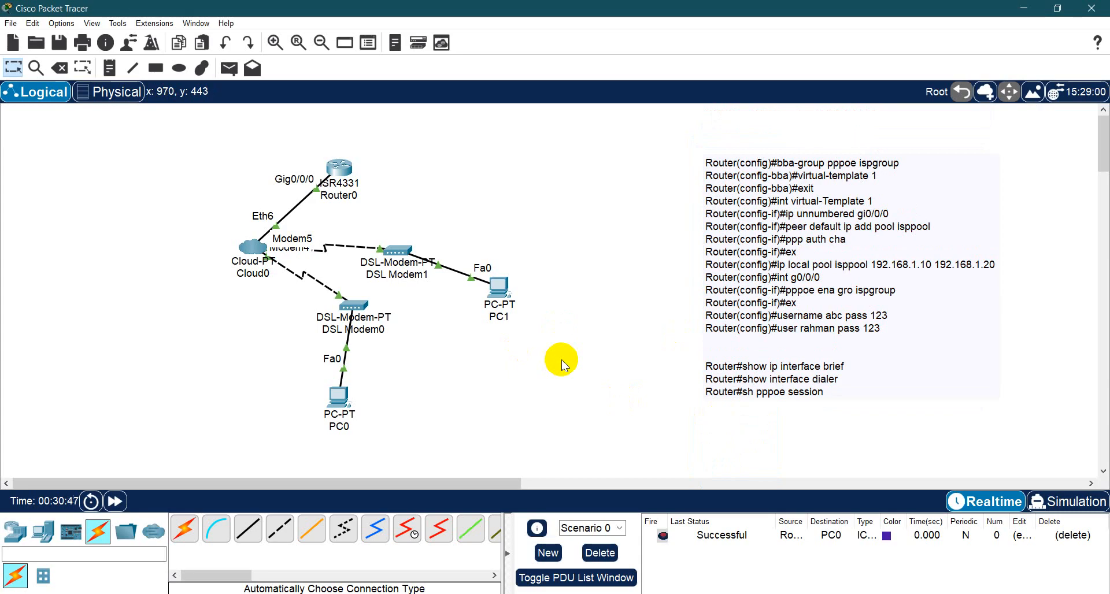
pyautogui.doubleClick(803, 330)
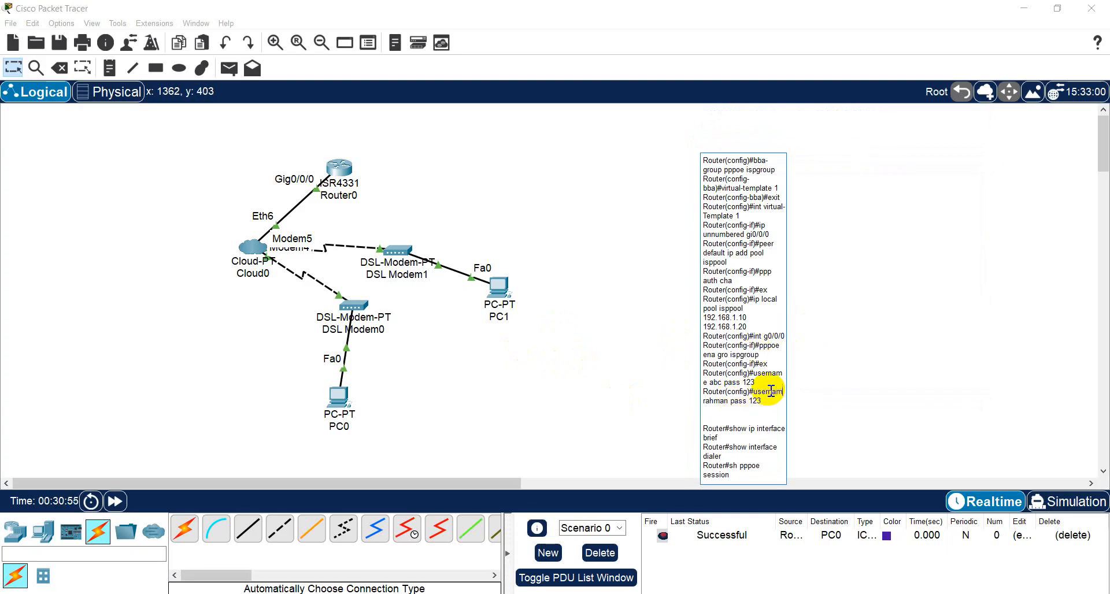
pyautogui.click(616, 379)
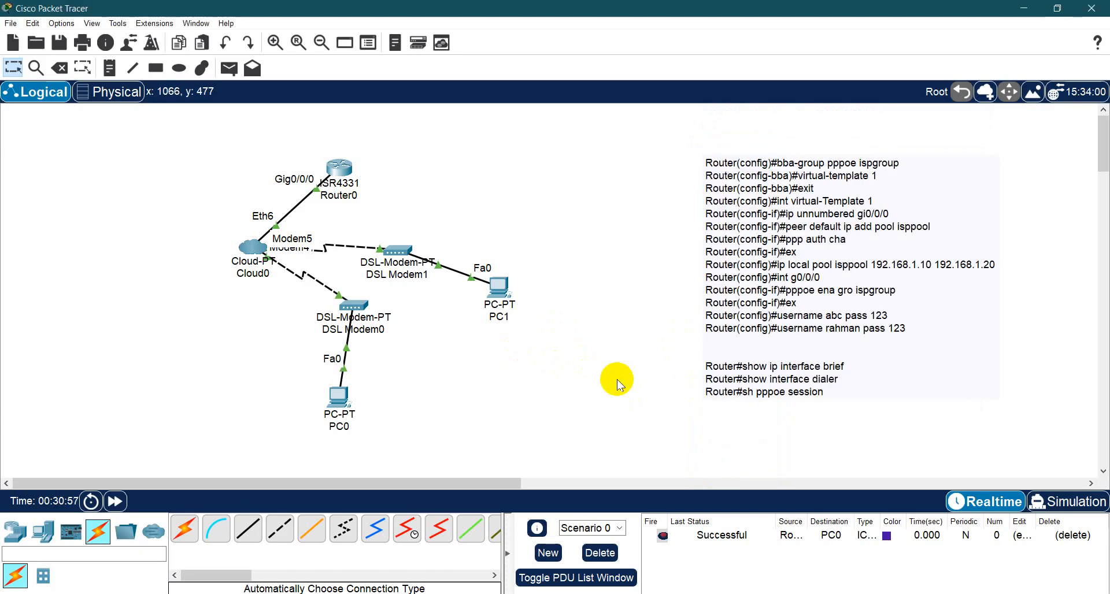
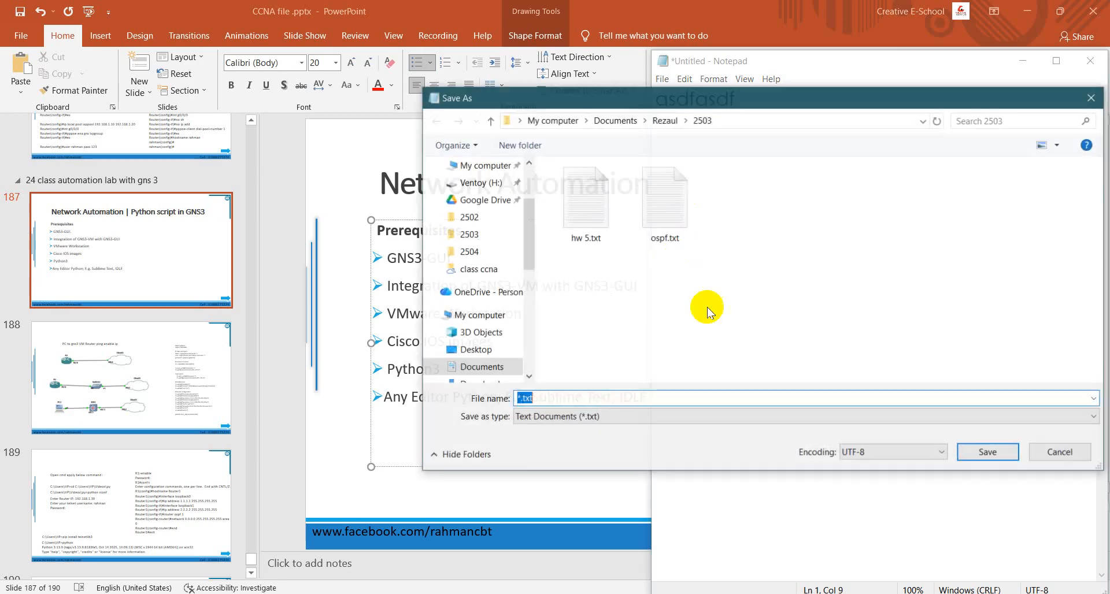
# - Save the Notepad text to the Desktop as rahman.py
pyautogui.click(746, 417)
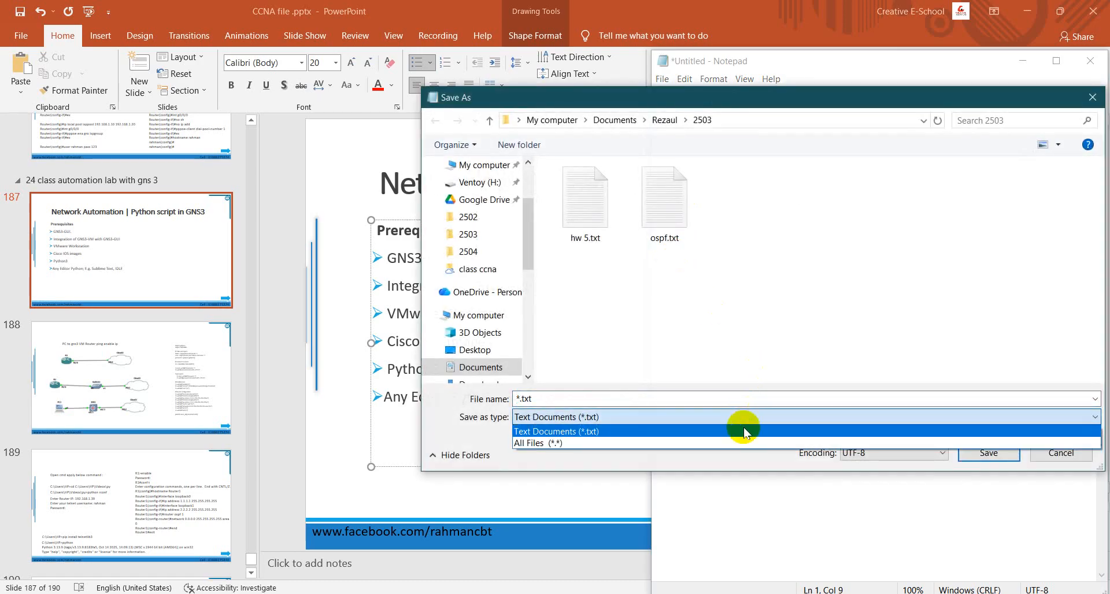
pyautogui.click(559, 399)
pyautogui.doubleClick(559, 399)
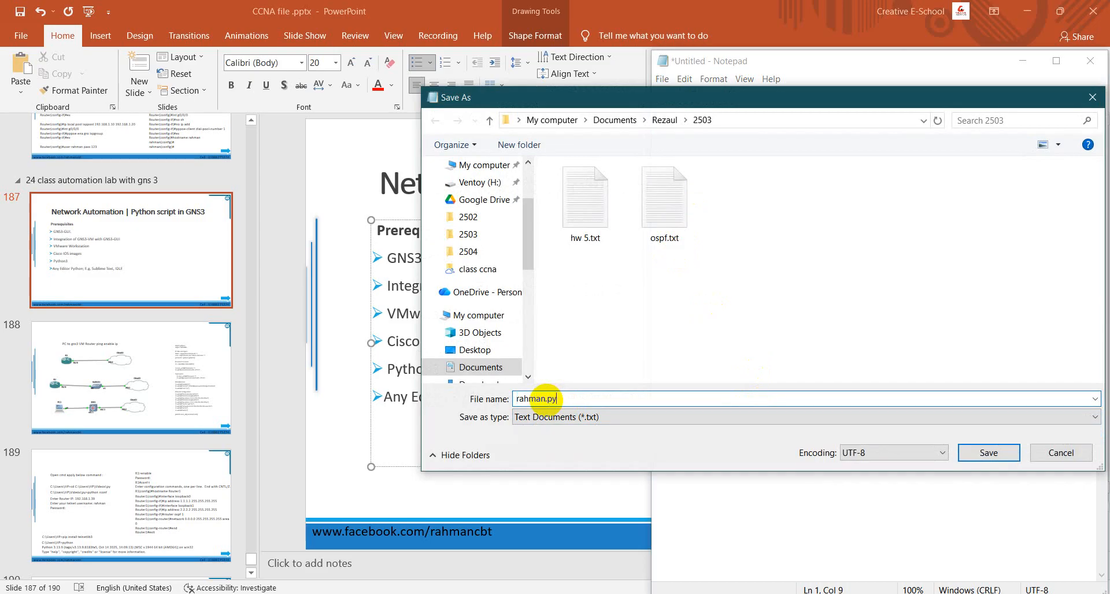
pyautogui.write('rahman.py')
pyautogui.click(471, 349)
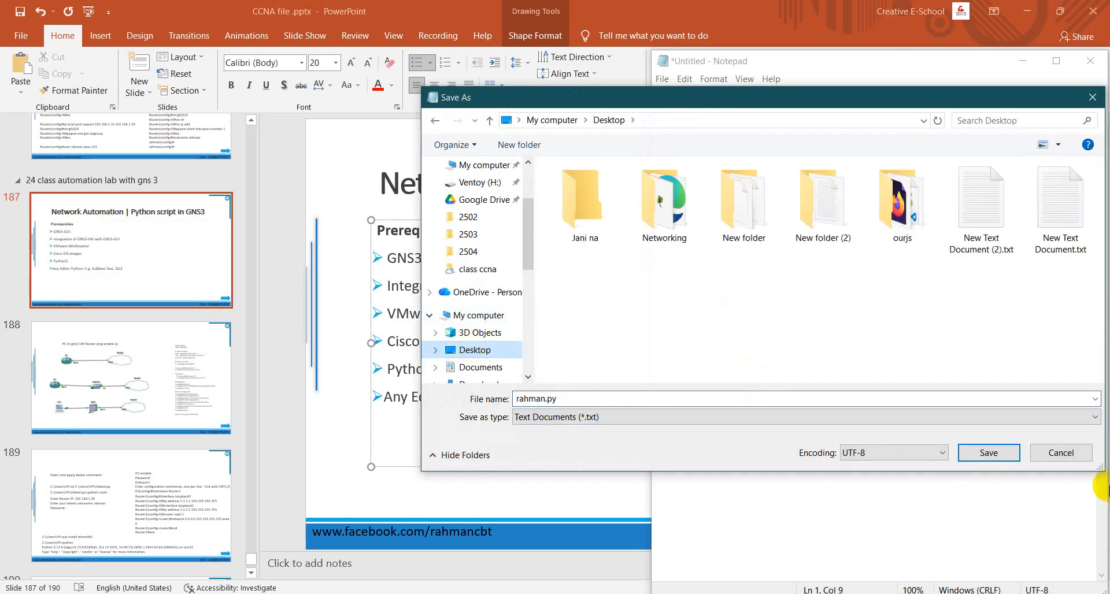
pyautogui.click(990, 453)
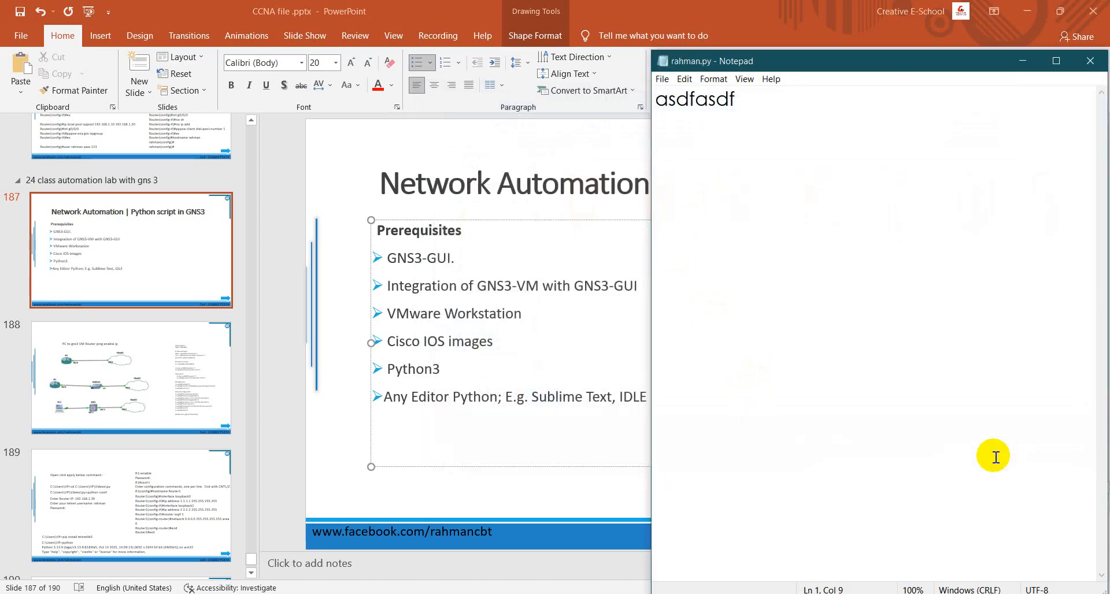
# - Show the desktop, open rahman.py to check which program it starts in, and close that window
pyautogui.press('super+d')
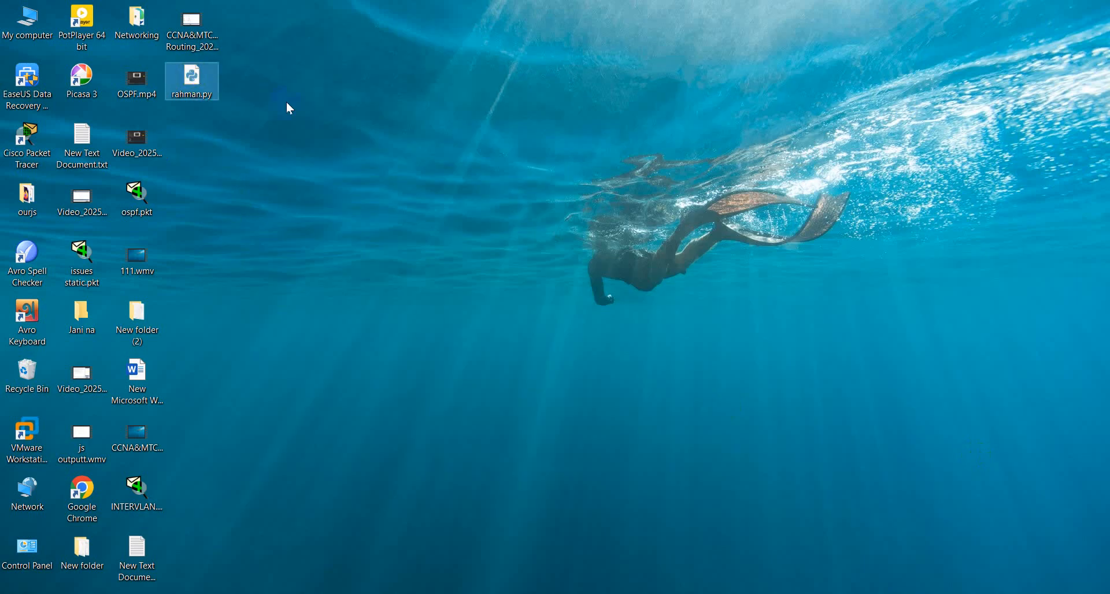
pyautogui.click(202, 86)
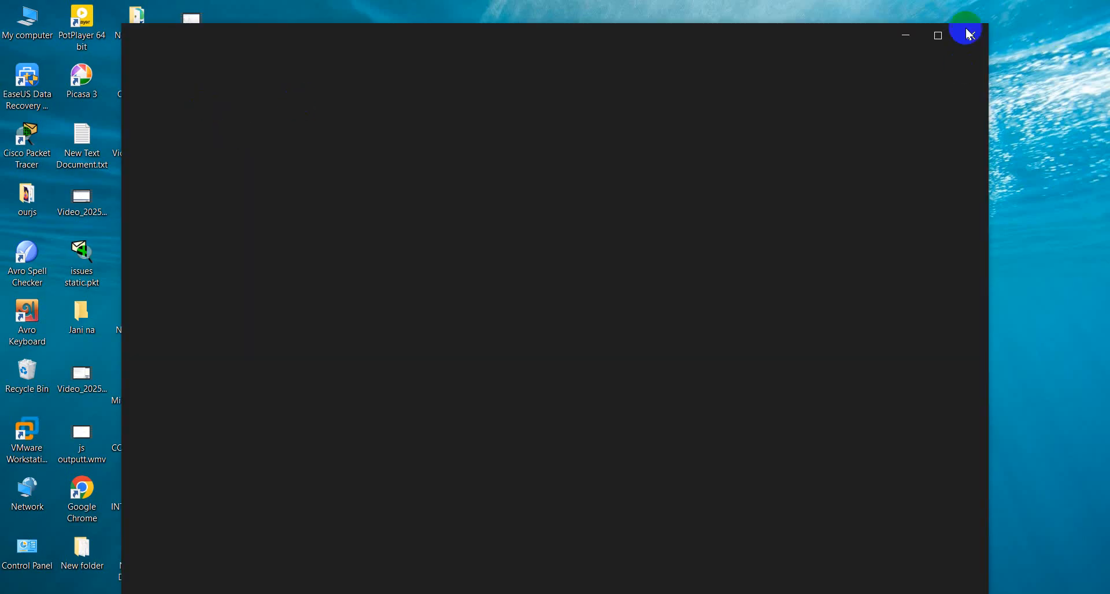
pyautogui.click(974, 35)
pyautogui.click(648, 312)
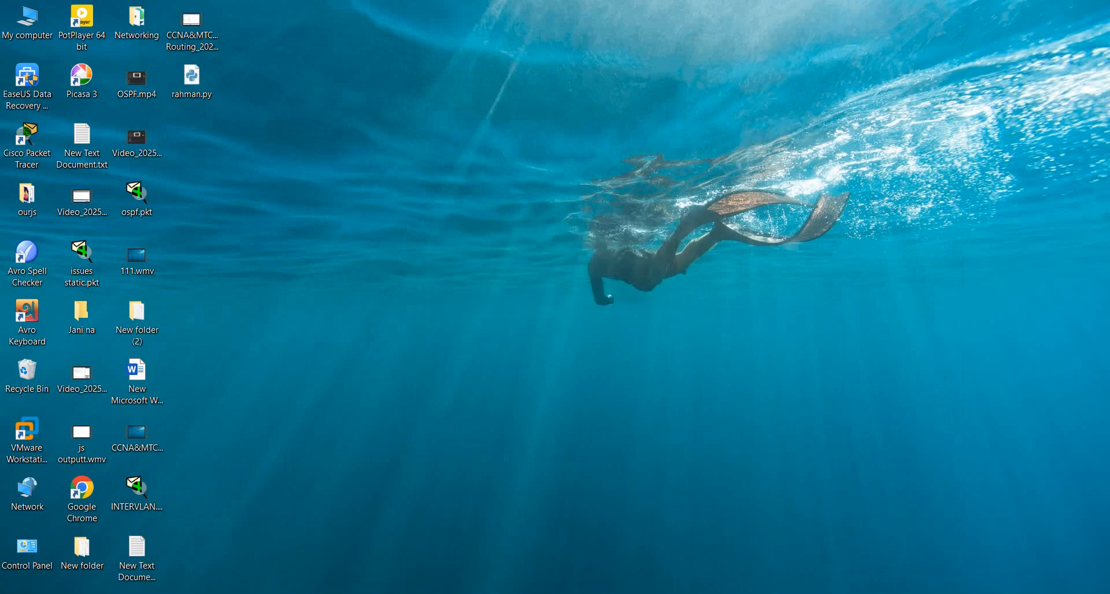
# - Switch back to the Network Automation slide in PowerPoint and launch GNS3
pyautogui.click(549, 593)
pyautogui.click(549, 593)
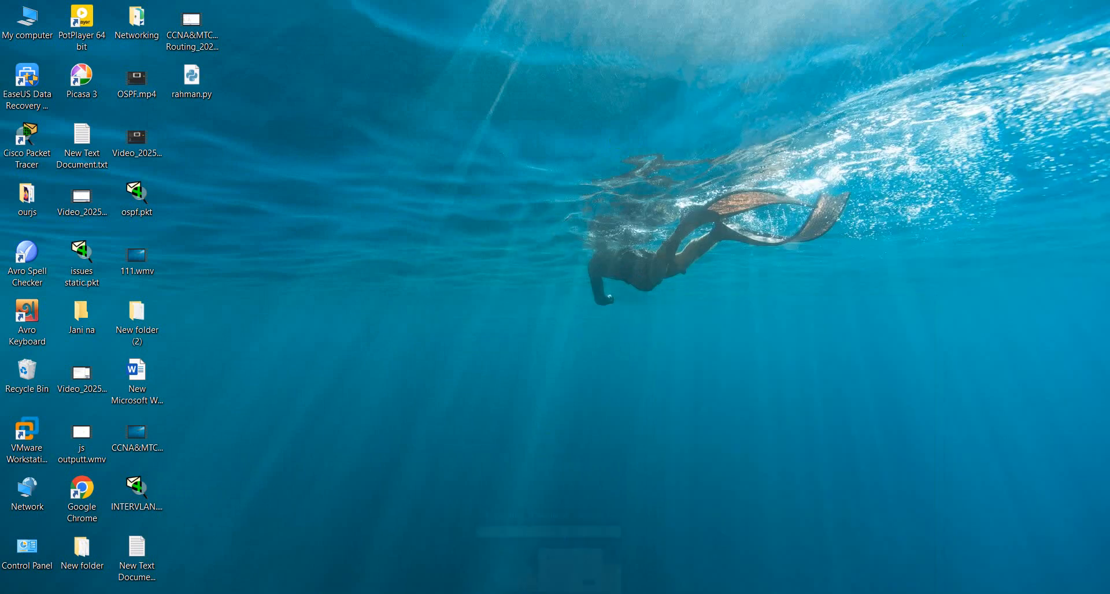
pyautogui.click(525, 541)
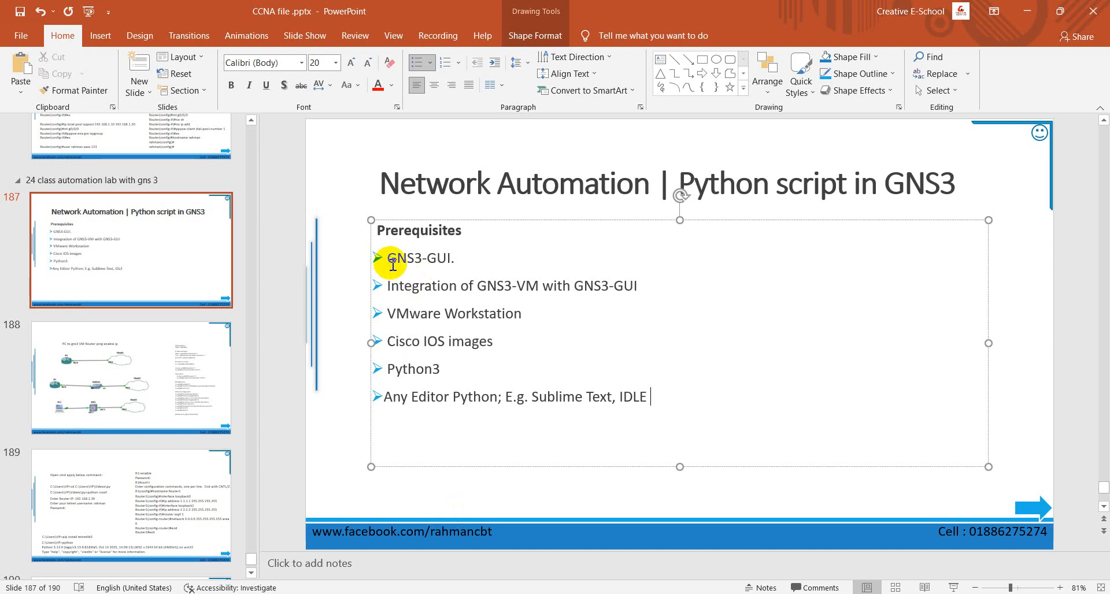
pyautogui.click(7, 590)
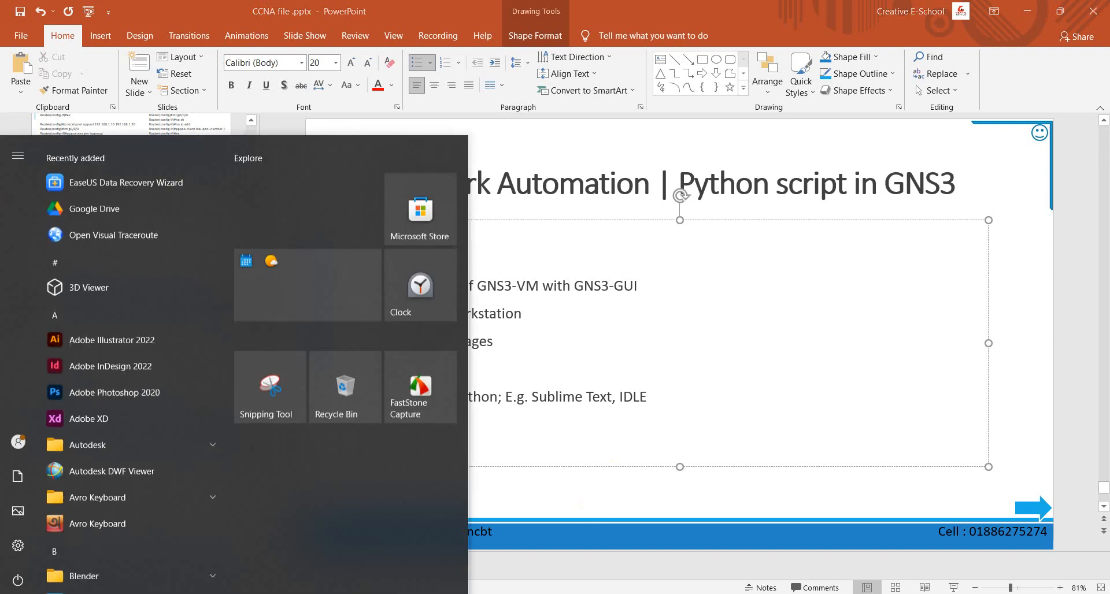
pyautogui.write('gns3')
pyautogui.click(207, 216)
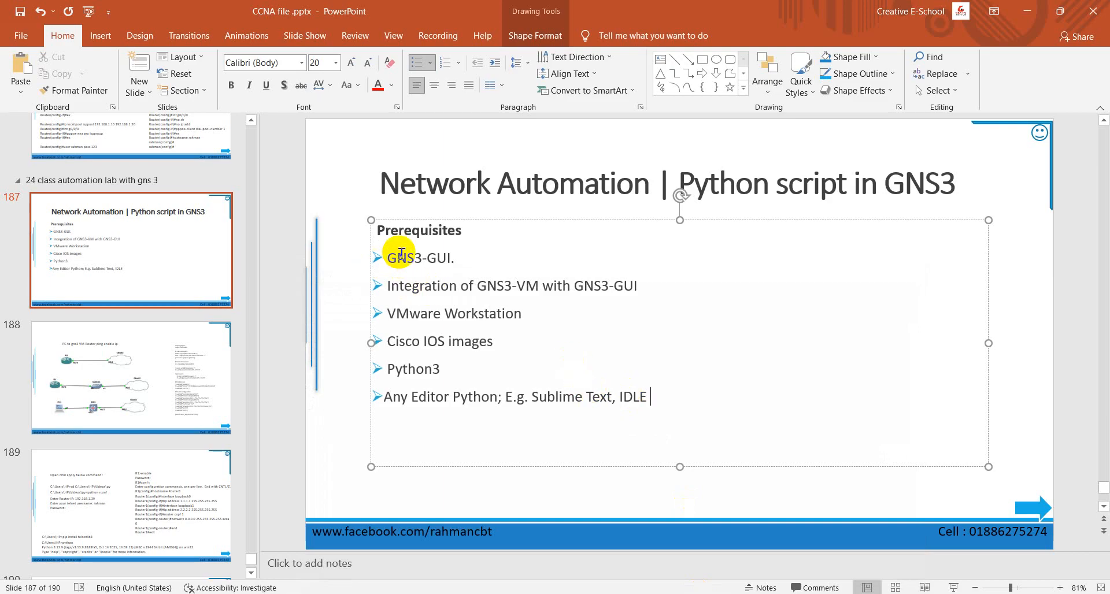
# - Highlight the slide's prerequisites in turn: GNS3-GUI, GNS3-VM integration, Cisco IOS images, Python3 and the Python editor
pyautogui.moveTo(393, 253); pyautogui.dragTo(539, 259)
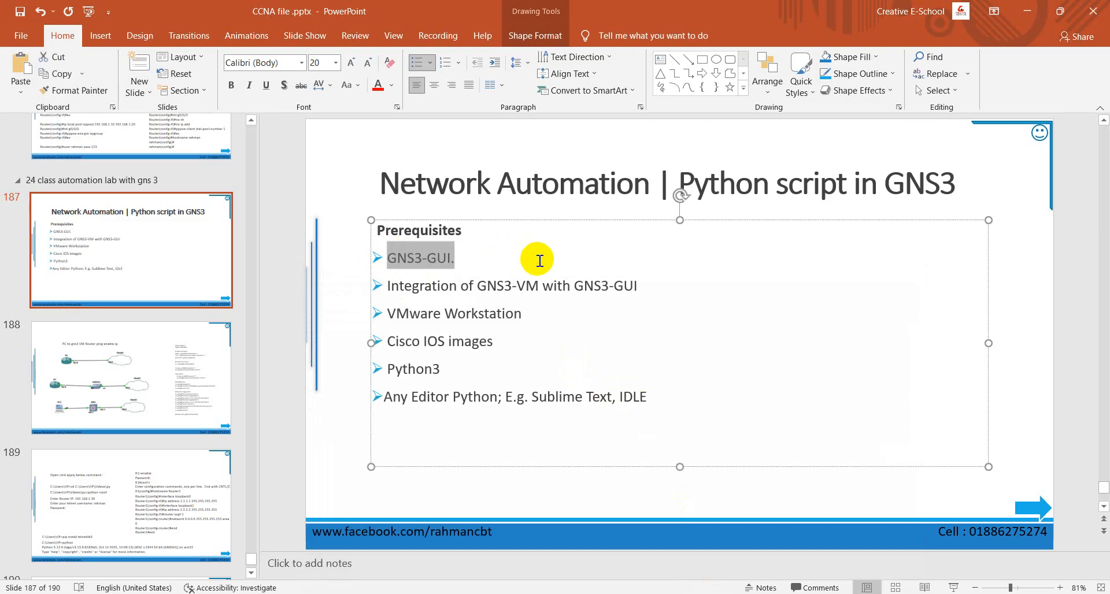
pyautogui.moveTo(388, 286); pyautogui.dragTo(637, 287)
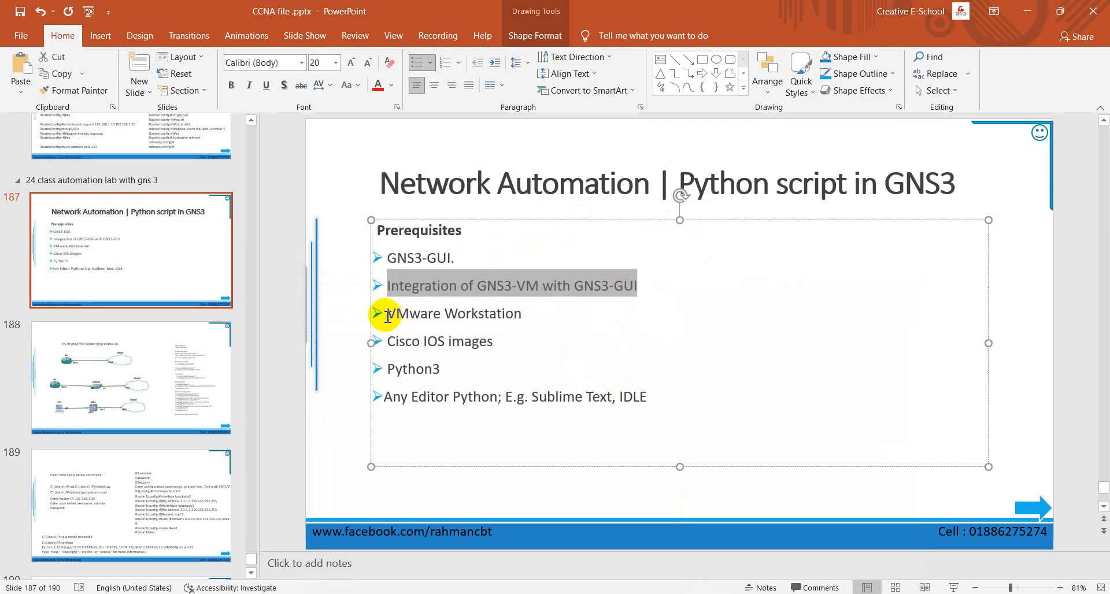
pyautogui.moveTo(388, 341); pyautogui.dragTo(492, 342)
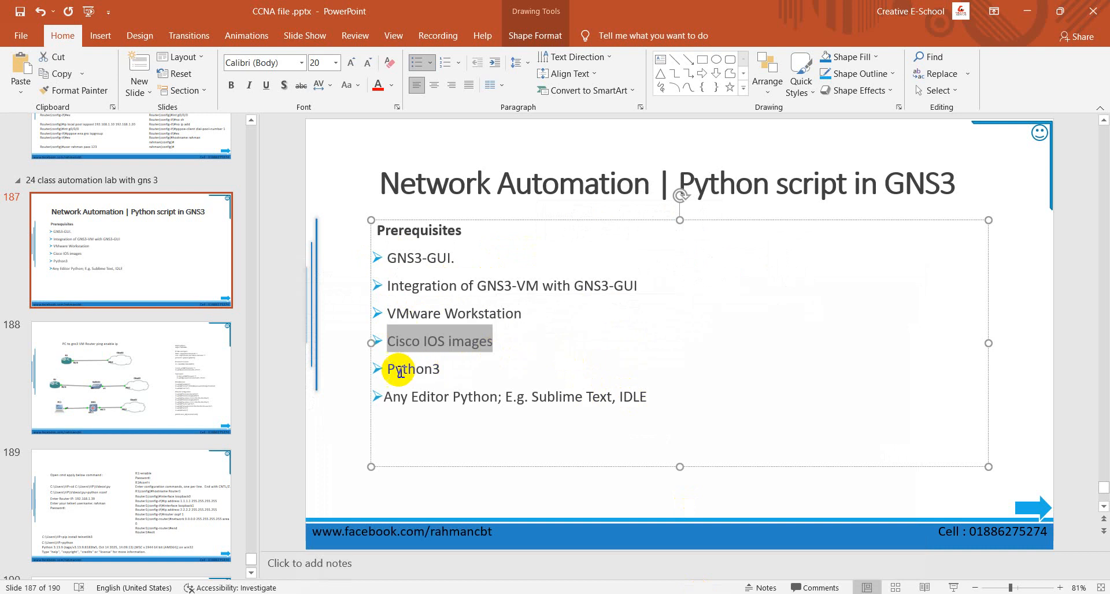
pyautogui.moveTo(388, 369); pyautogui.dragTo(590, 397)
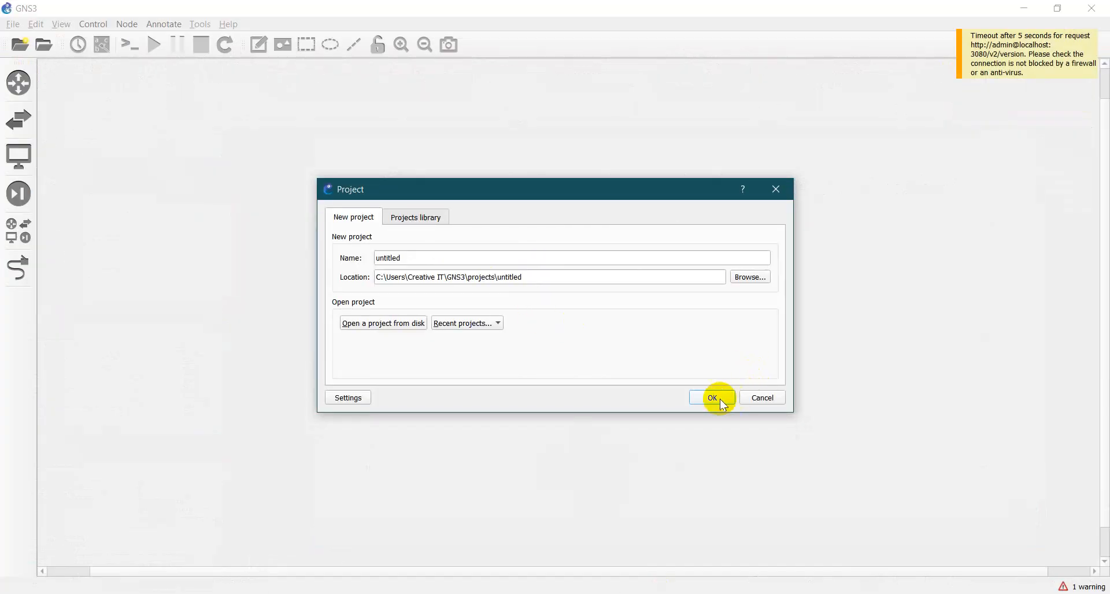
# - Switch to GNS3 and create a new blank project named untitledpp
pyautogui.click(713, 397)
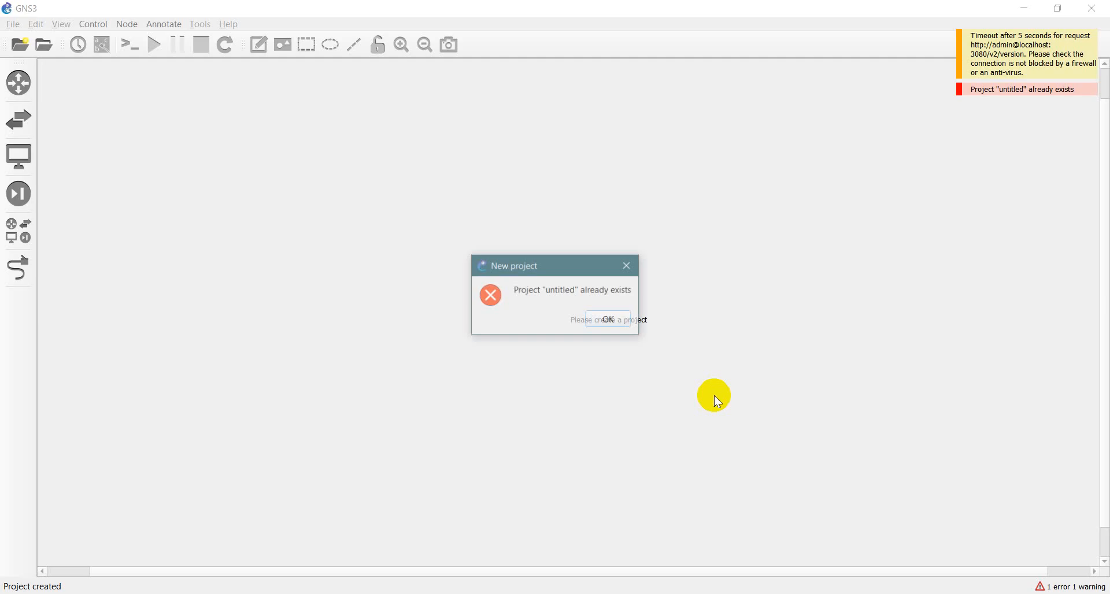
pyautogui.click(609, 320)
pyautogui.click(13, 24)
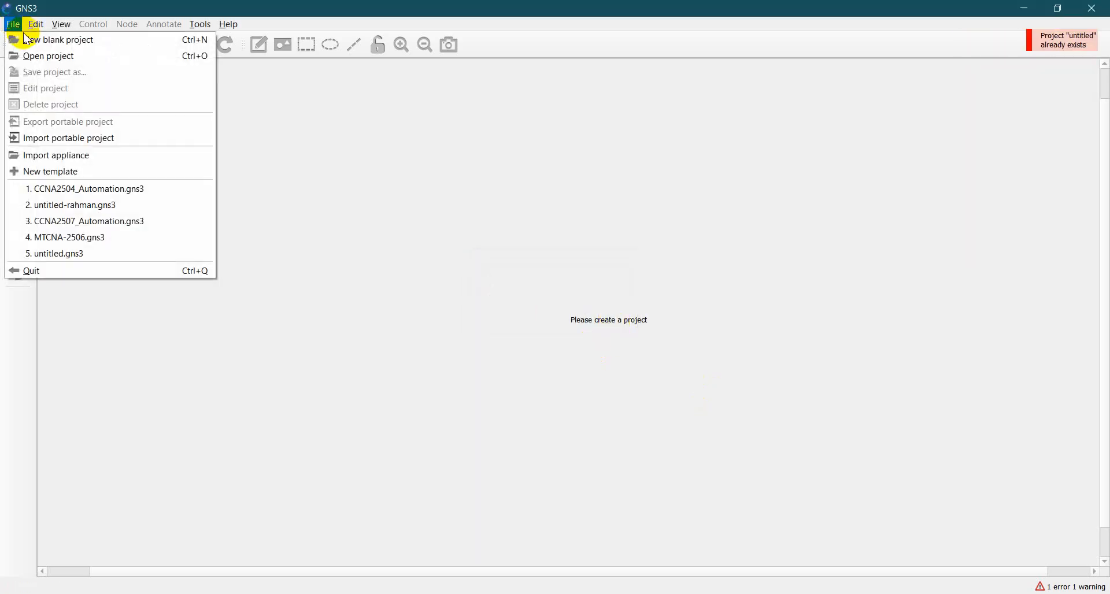
pyautogui.click(52, 39)
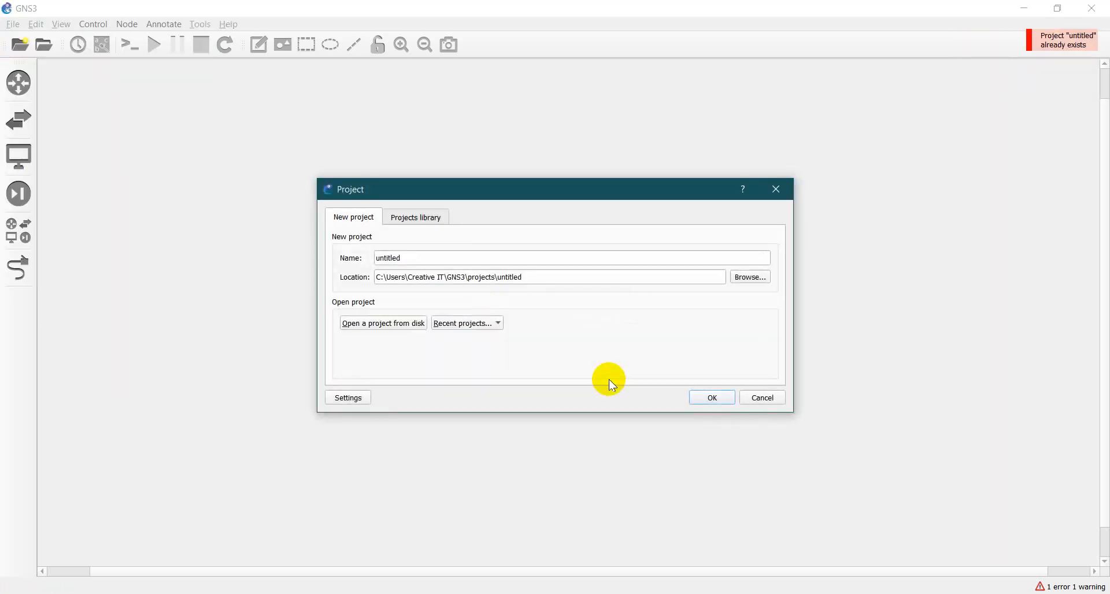
pyautogui.click(420, 260)
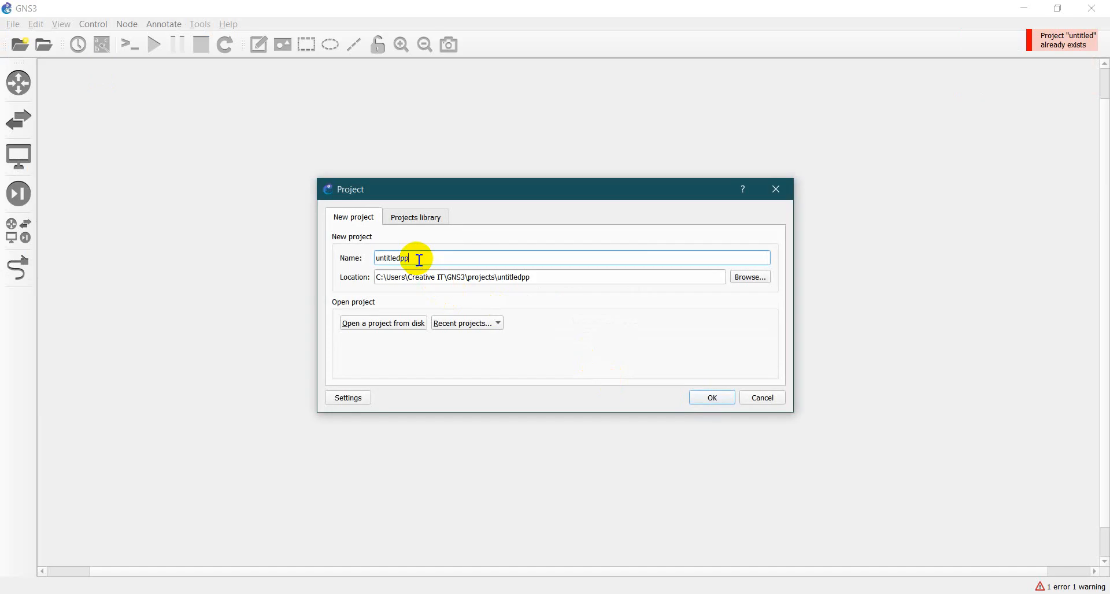
pyautogui.press('Return')
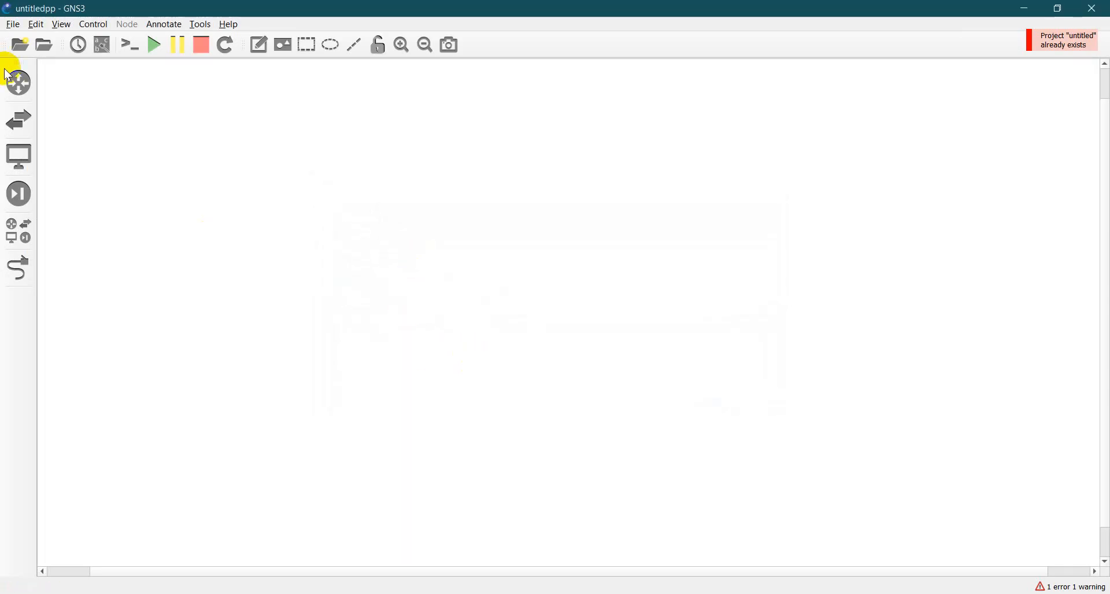
# - Add a Cisco Router 3745 to the workspace and a Cloud node to its right
pyautogui.click(19, 82)
pyautogui.click(19, 245)
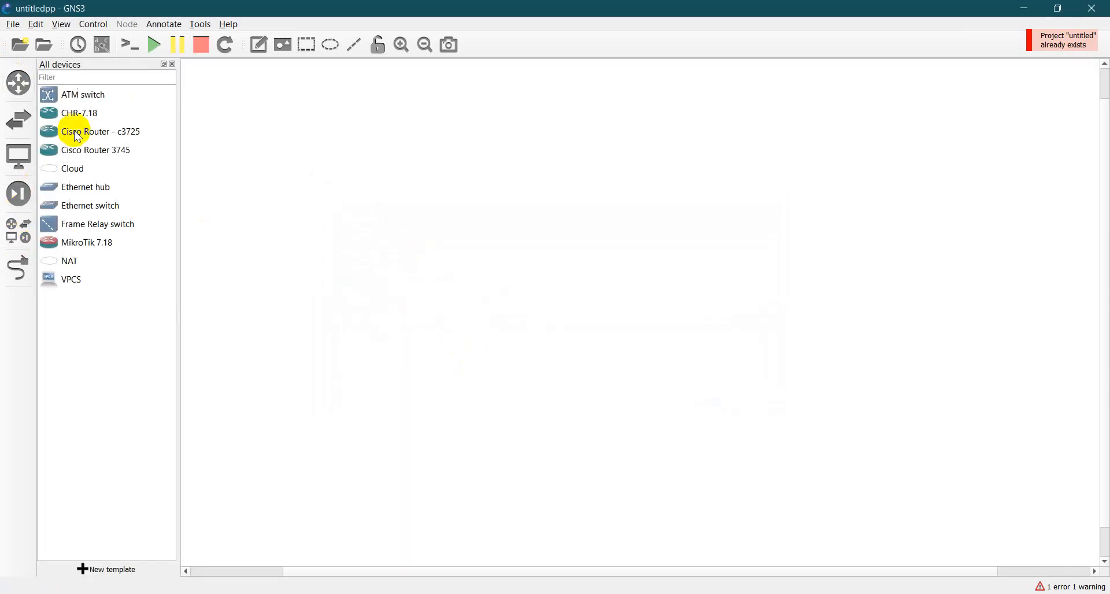
pyautogui.click(106, 155)
pyautogui.moveTo(107, 155); pyautogui.dragTo(440, 115)
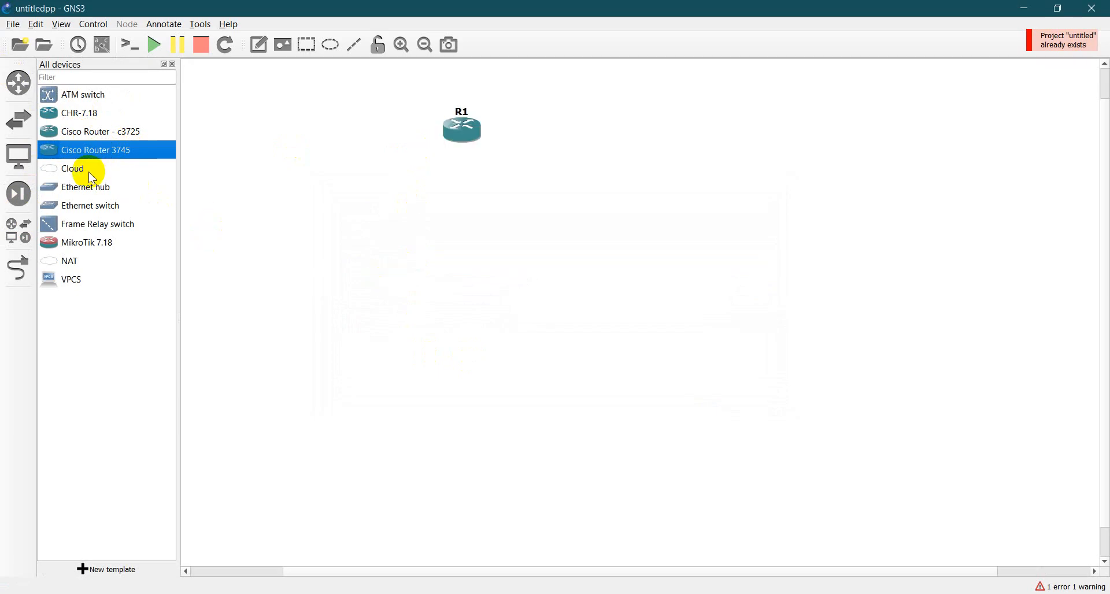
pyautogui.moveTo(91, 168); pyautogui.dragTo(665, 136)
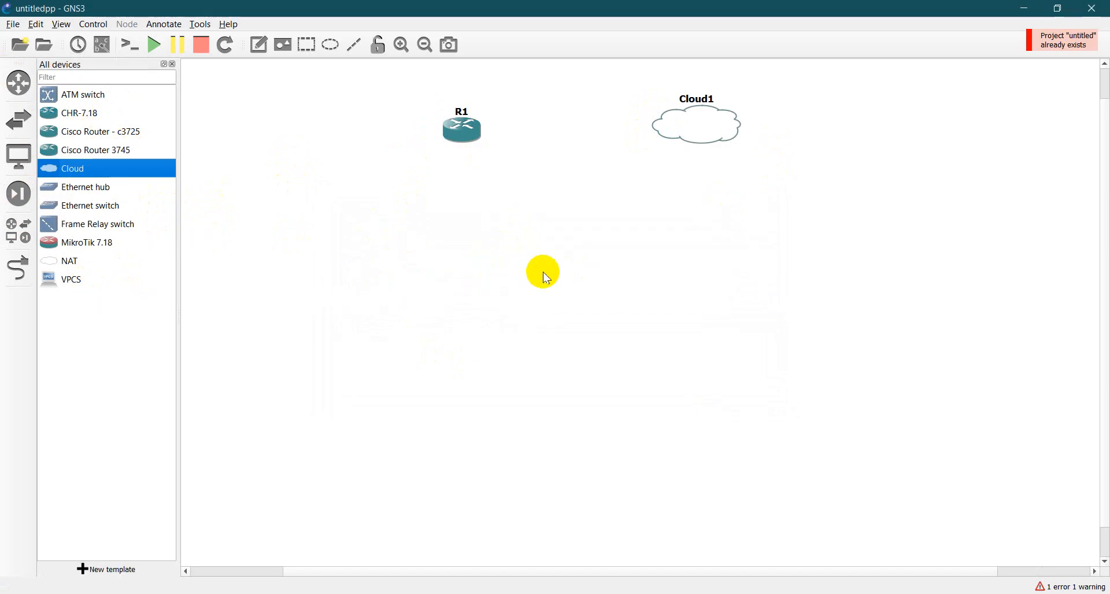
# - Link FastEthernet0/0 of router R1 to the Ethernet interface of Cloud1
pyautogui.click(20, 272)
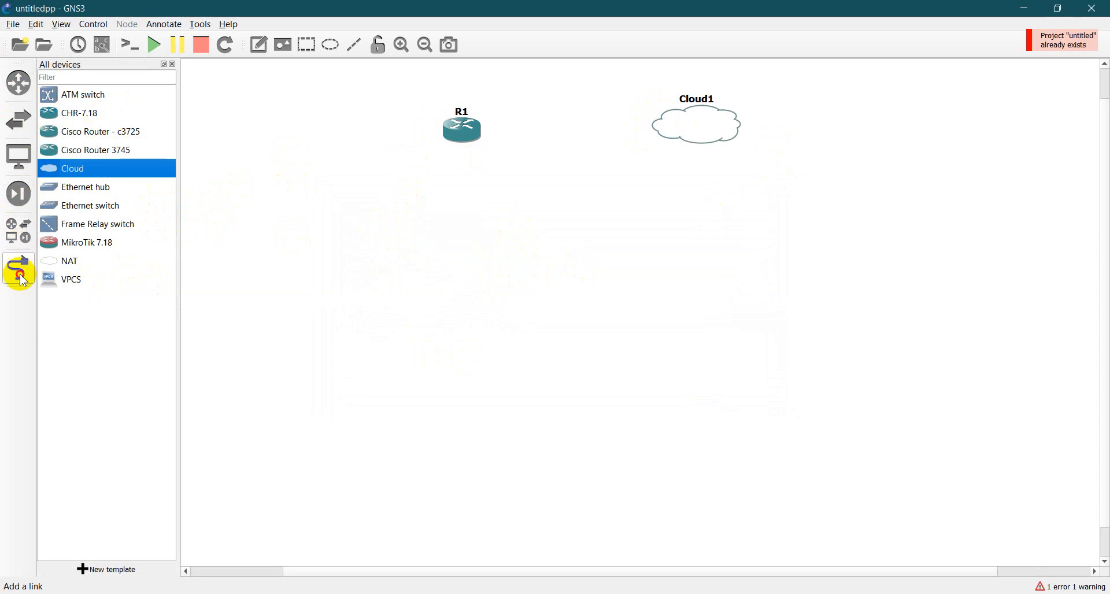
pyautogui.click(468, 130)
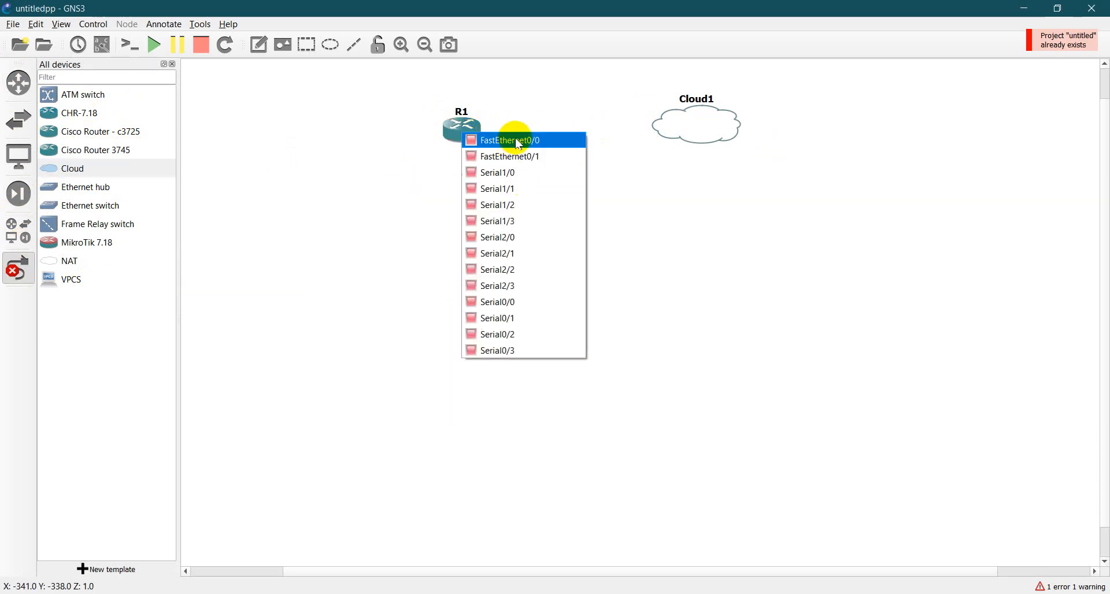
pyautogui.click(565, 144)
pyautogui.click(706, 114)
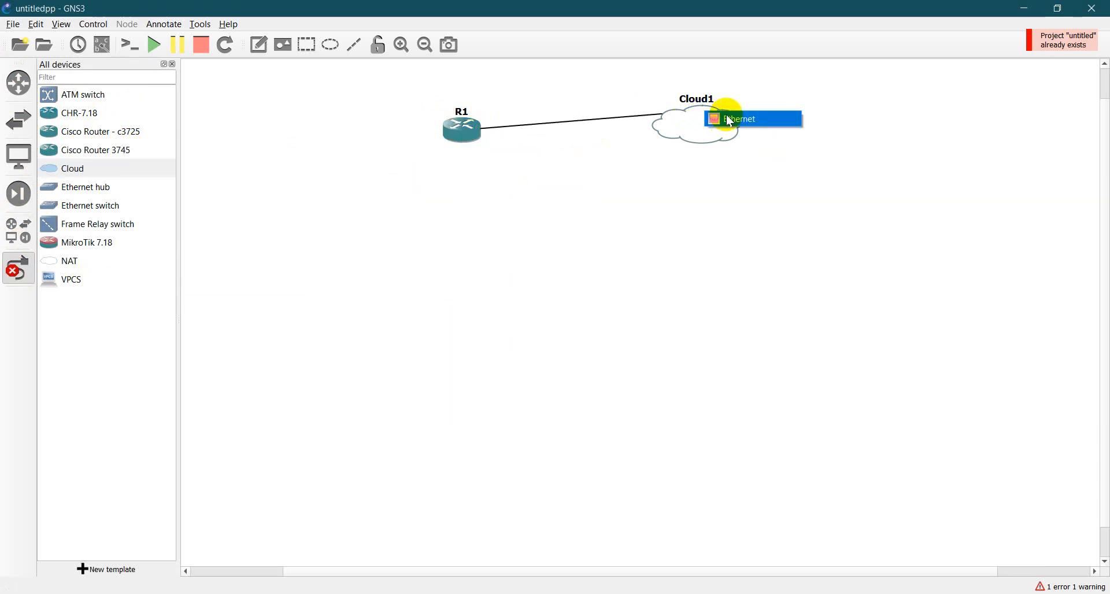
pyautogui.click(729, 120)
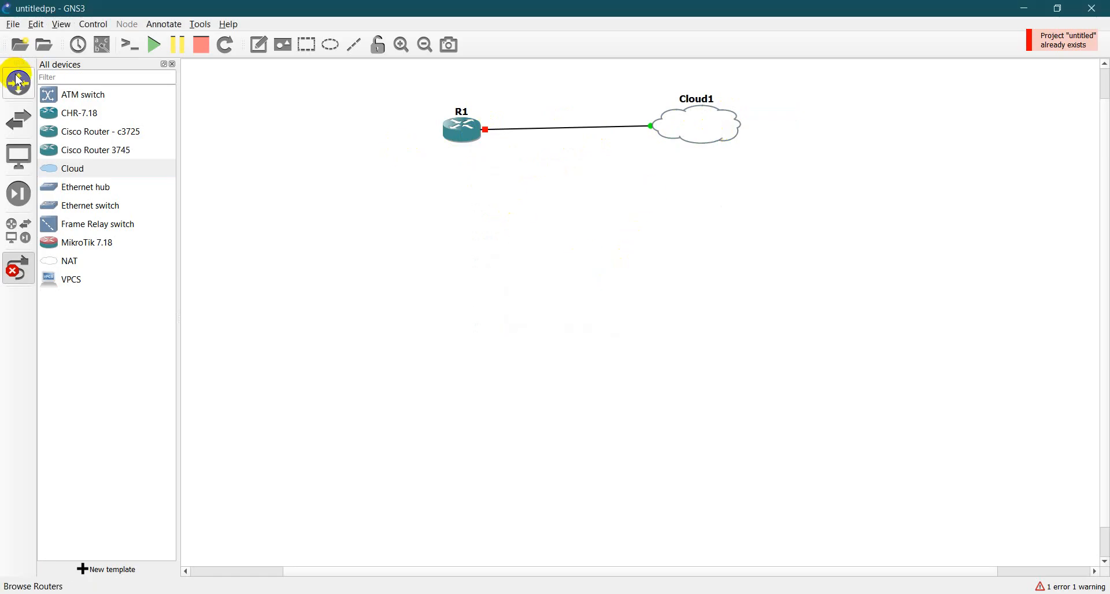
# - Start all devices, leave link mode, and place router R1 directly below Cloud1
pyautogui.click(154, 45)
pyautogui.click(578, 320)
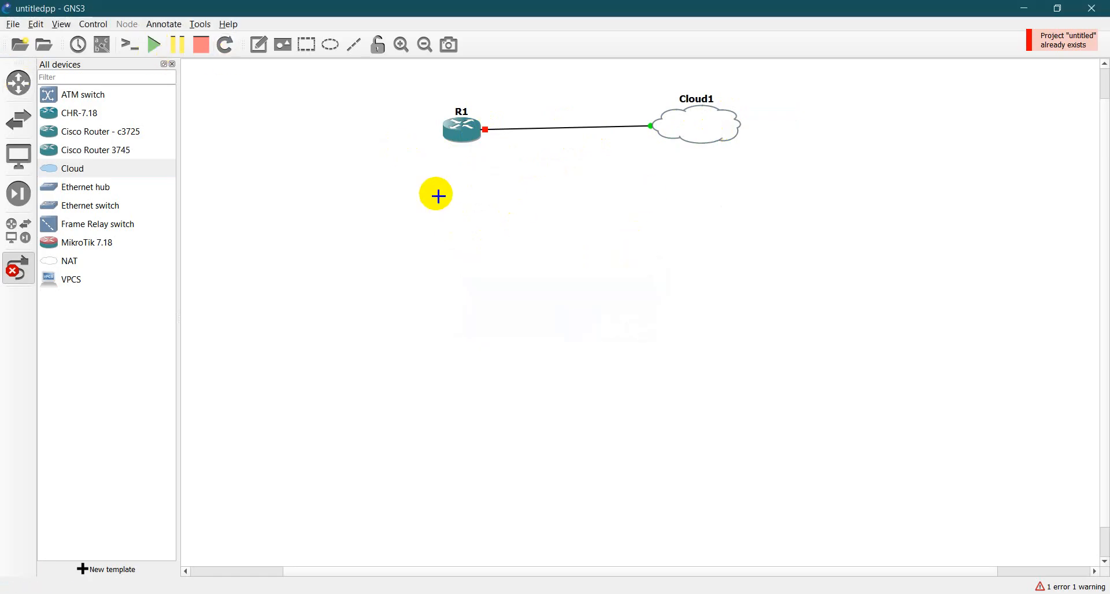
pyautogui.click(17, 278)
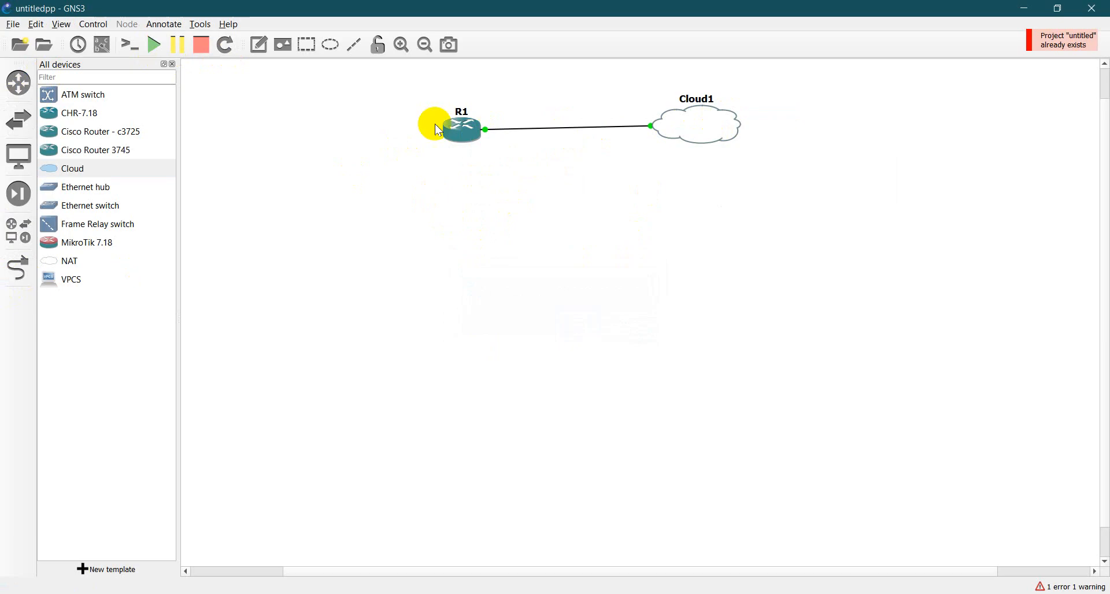
pyautogui.moveTo(463, 134); pyautogui.dragTo(690, 266)
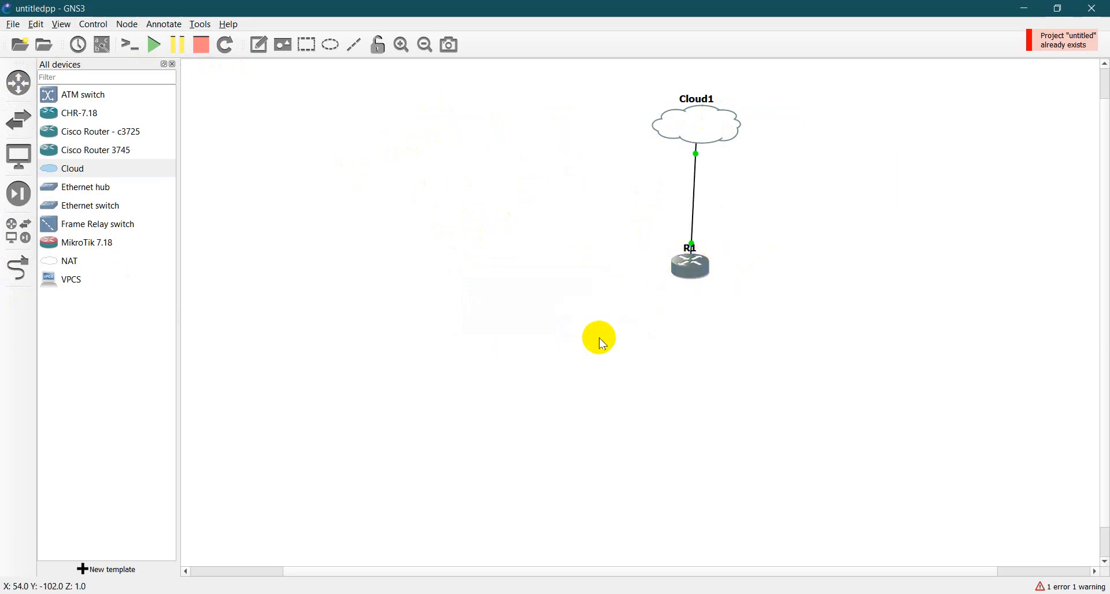
pyautogui.click(692, 352)
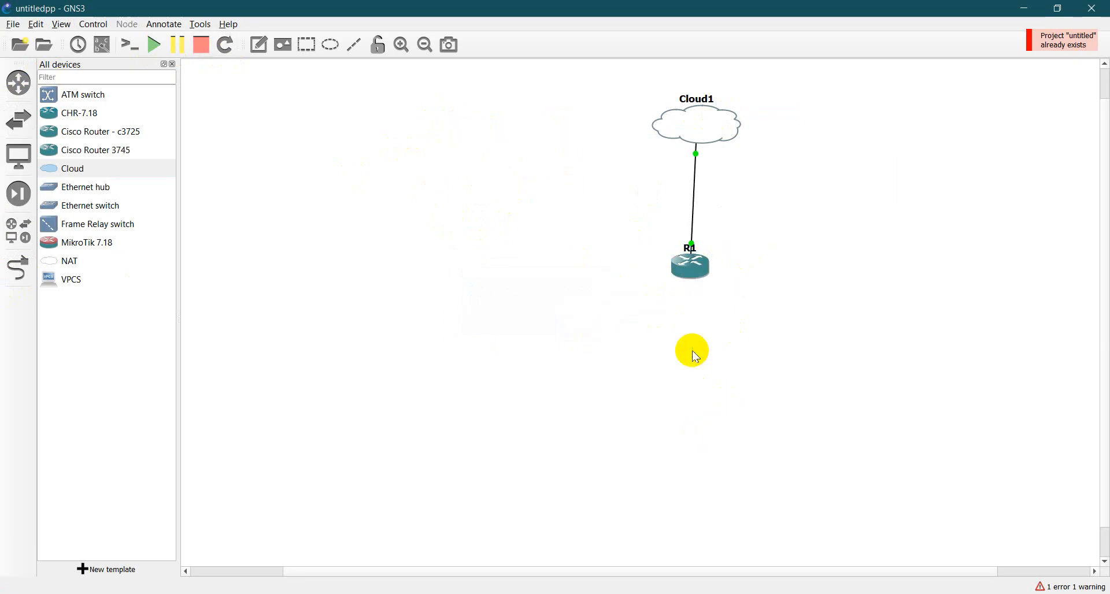
# - Open R1's console, shift its window clear of the device list, and enter global configuration mode with conf t
pyautogui.click(697, 276)
pyautogui.doubleClick(694, 269)
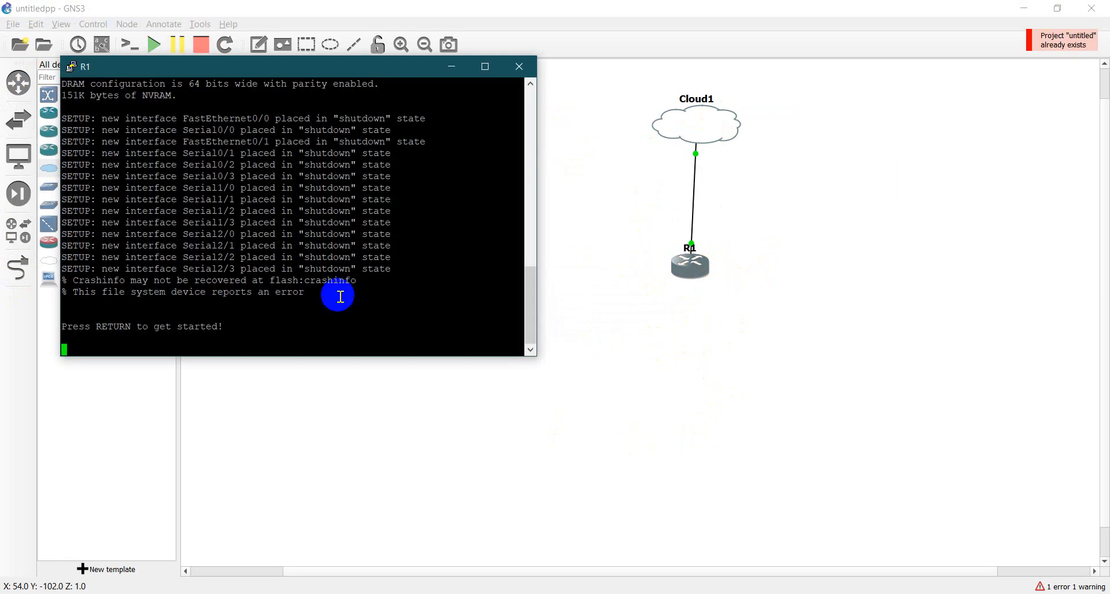
pyautogui.moveTo(317, 71); pyautogui.dragTo(384, 112)
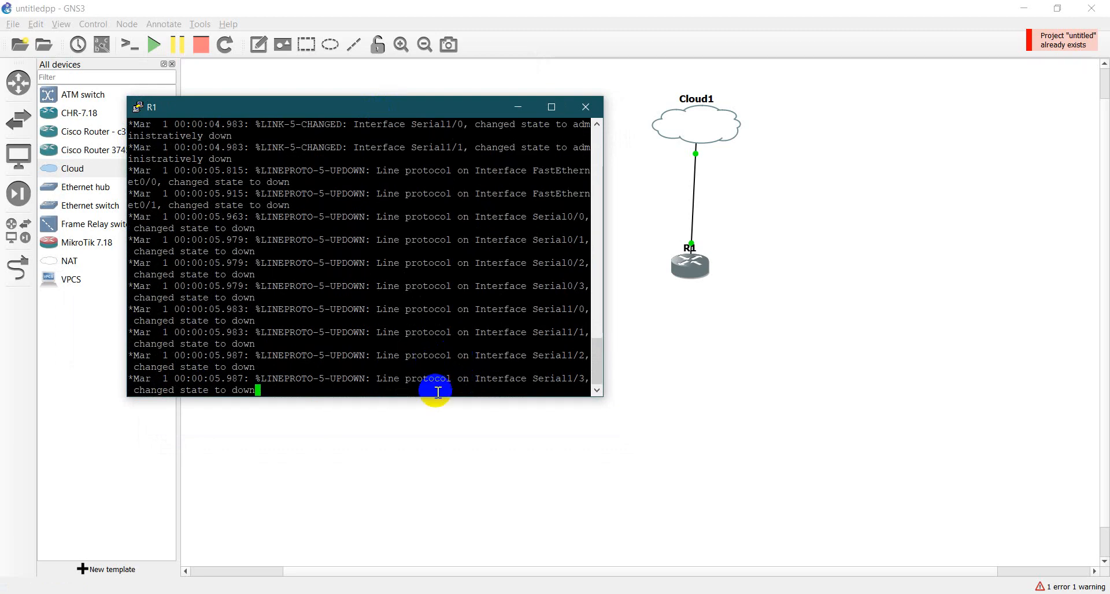
pyautogui.press('Return')
pyautogui.press('Return')
pyautogui.press('Return')
pyautogui.press('Return')
pyautogui.press('Return')
pyautogui.press('Return')
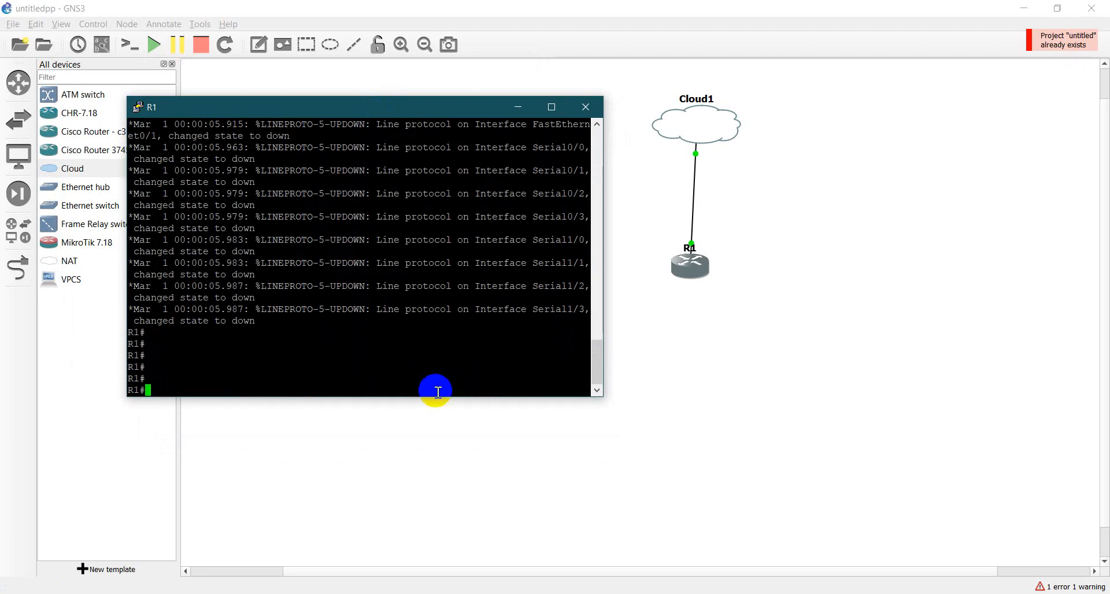
pyautogui.write('conf t')
pyautogui.press('Return')
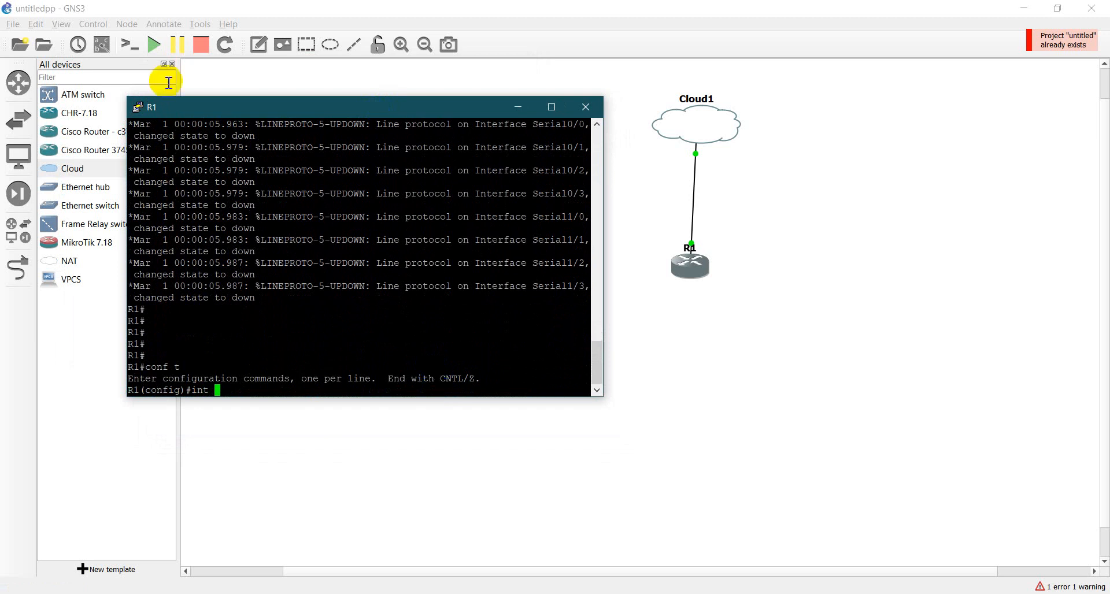
# - Show the interface labels in the topology and enable R1's FastEthernet0/0 with int f0/0 and no sh
pyautogui.click(103, 46)
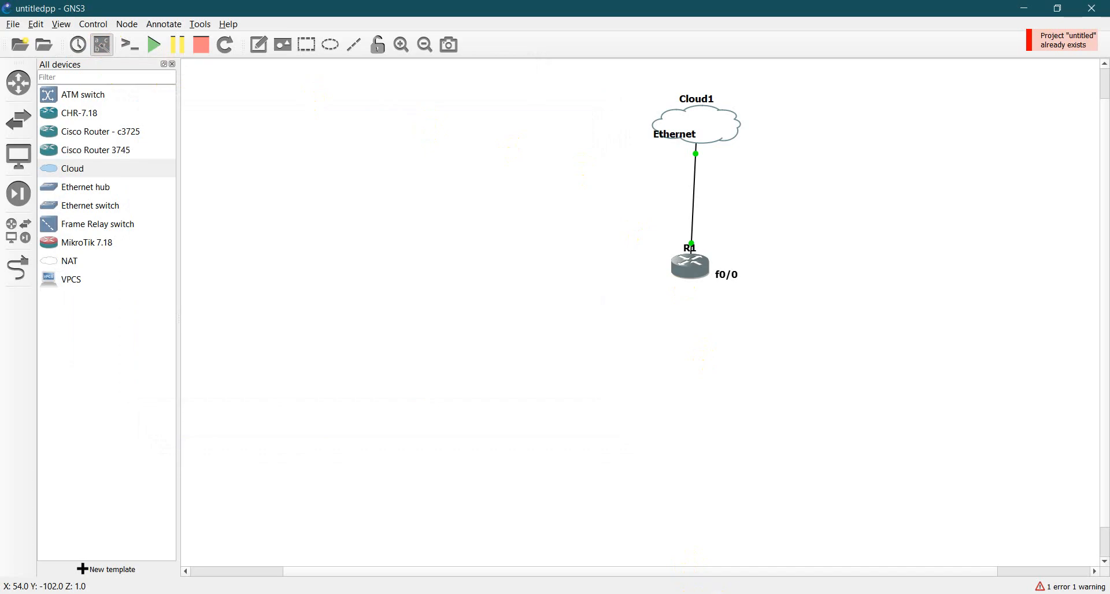
pyautogui.click(669, 584)
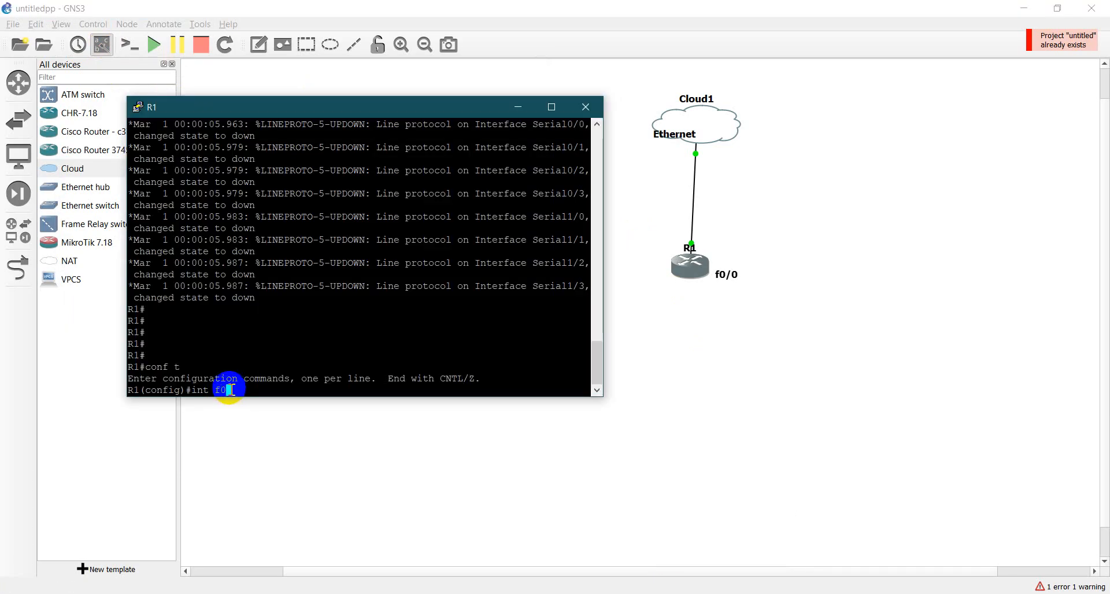
pyautogui.write('int f0/0')
pyautogui.press('Return')
pyautogui.write('no s')
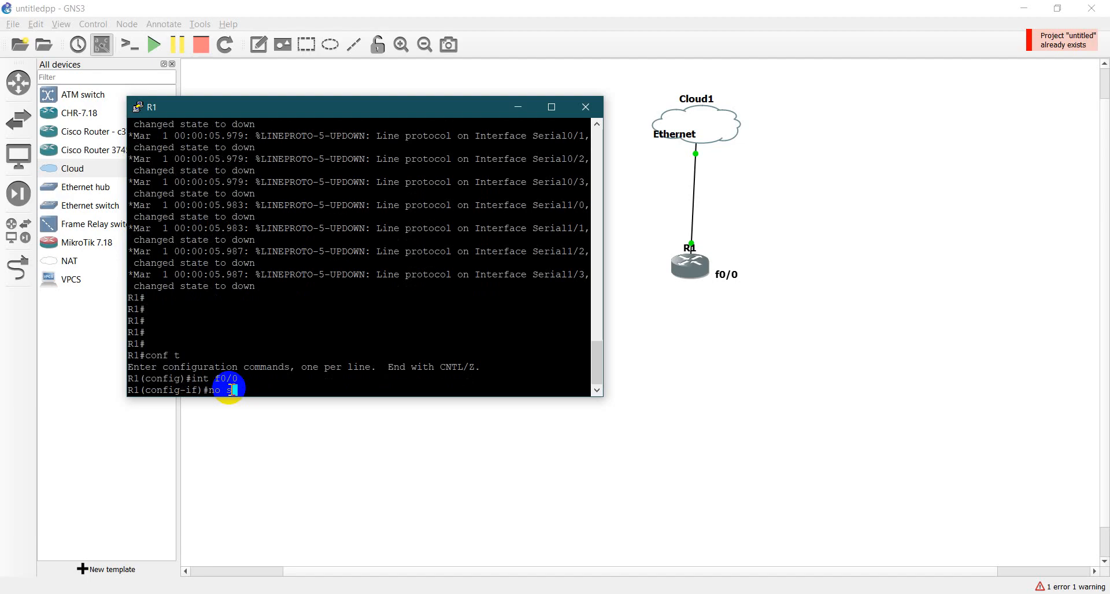
pyautogui.write('h')
pyautogui.press('Return')
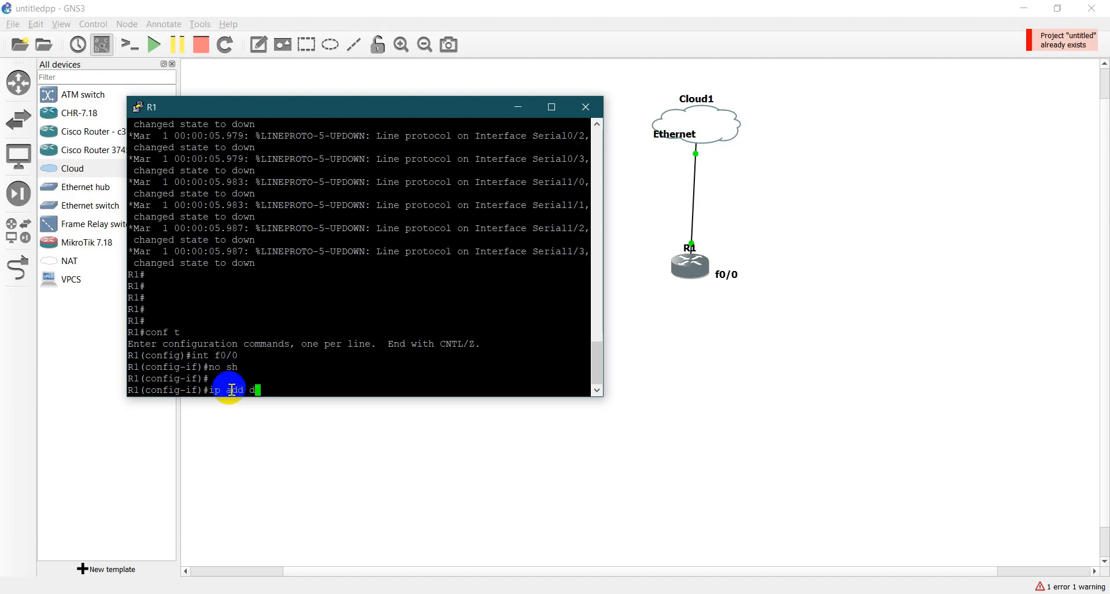
pyautogui.write('h')
# - Set R1's FastEthernet0/0 to obtain its address by DHCP with ip add dh, and leave configuration mode with end
pyautogui.press('Return')
pyautogui.write('end')
pyautogui.press('Return')
pyautogui.press('Return')
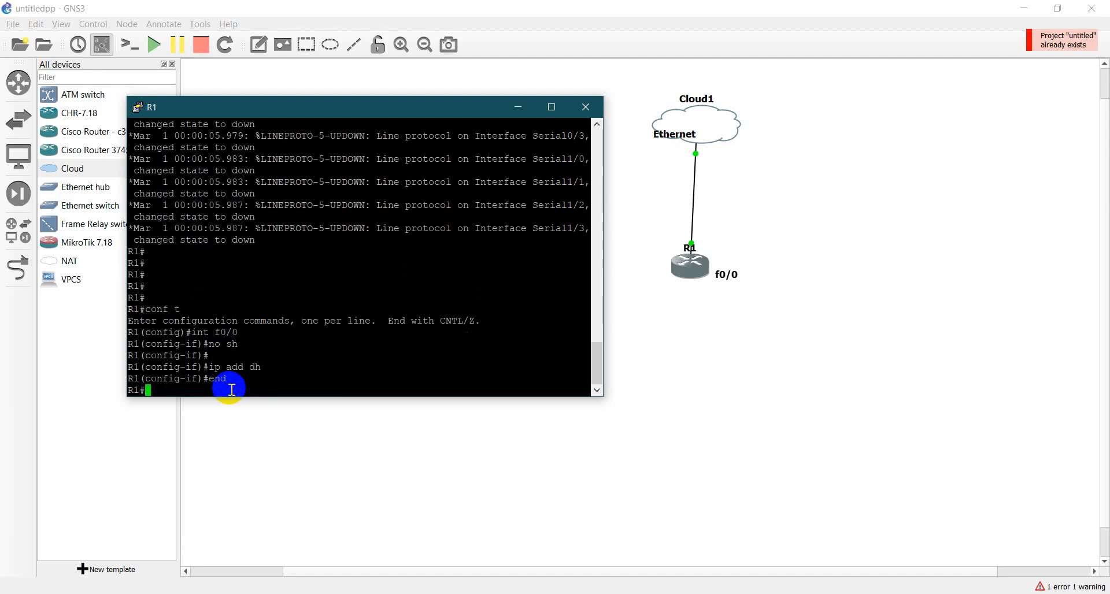
# - Save R1's running configuration with wr
pyautogui.press('Return')
pyautogui.write('wr')
pyautogui.press('Return')
pyautogui.press('Return')
pyautogui.press('Return')
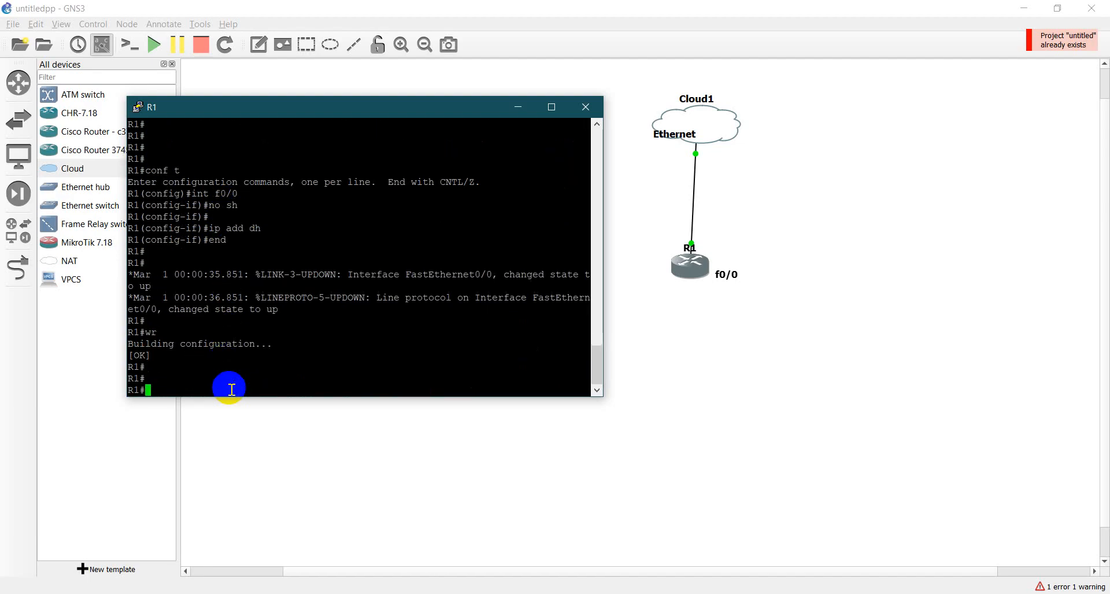
# - Check the address assigned to R1's FastEthernet0/0 with sh ip int br, repeating the command once
pyautogui.write('s')
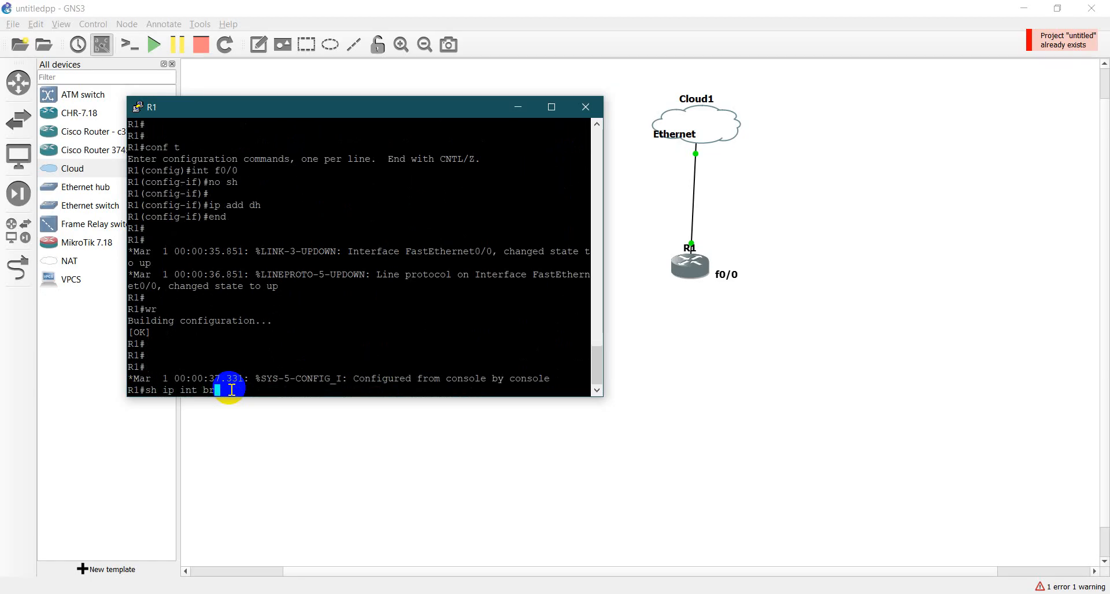
pyautogui.write('h ip int br')
pyautogui.press('Return')
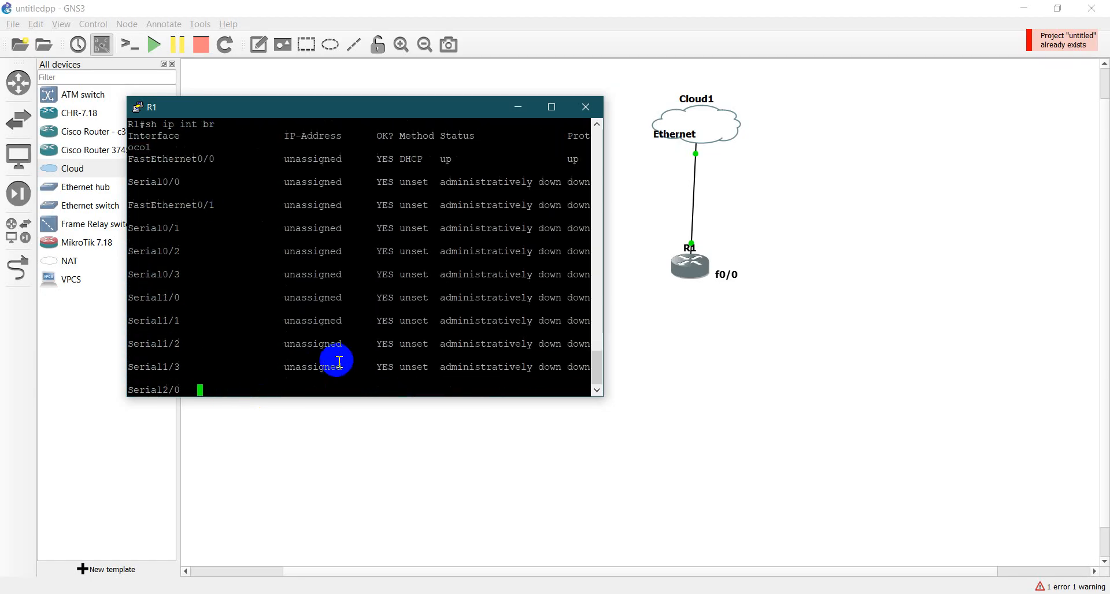
pyautogui.press('space')
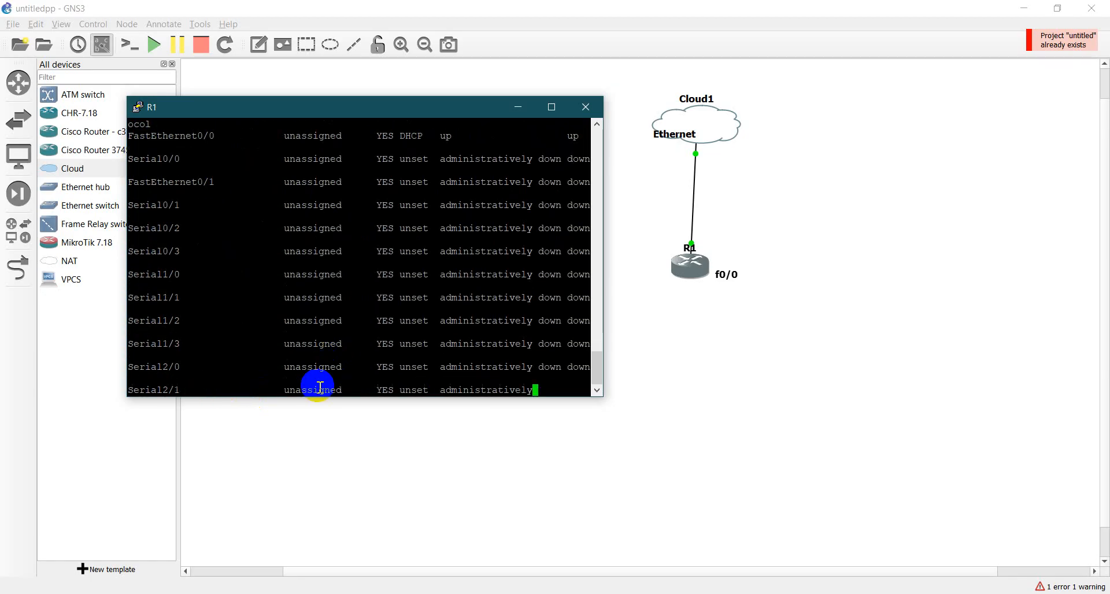
pyautogui.write('sh ip int br')
pyautogui.press('Return')
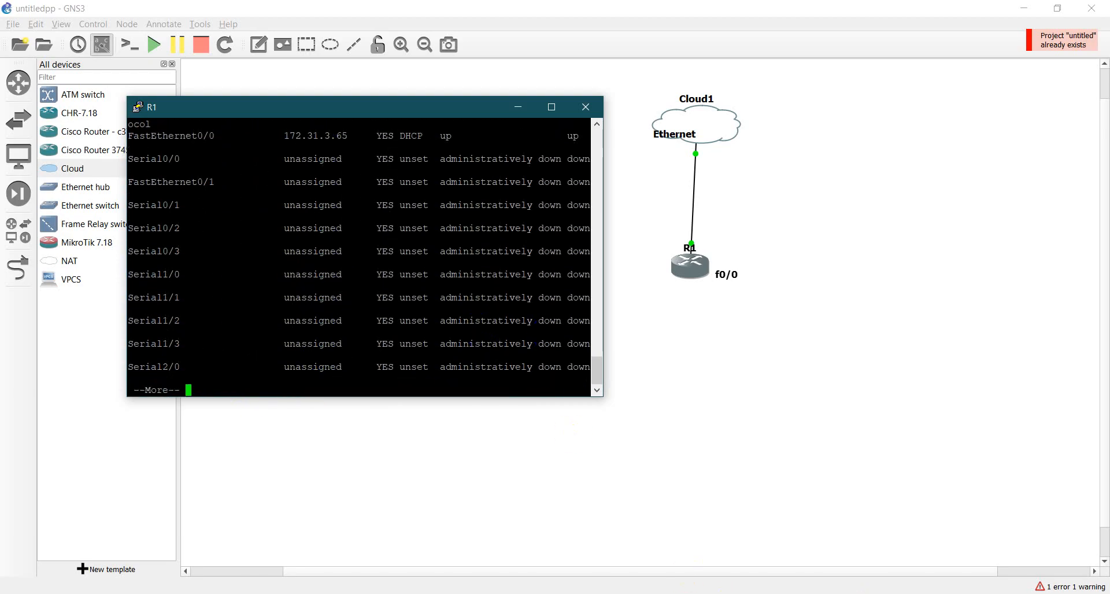
# - Open a Windows Command Prompt beside R1's console and ping the router at 172.31.3.65
pyautogui.click(813, 593)
pyautogui.press('super+r')
pyautogui.write('cmd')
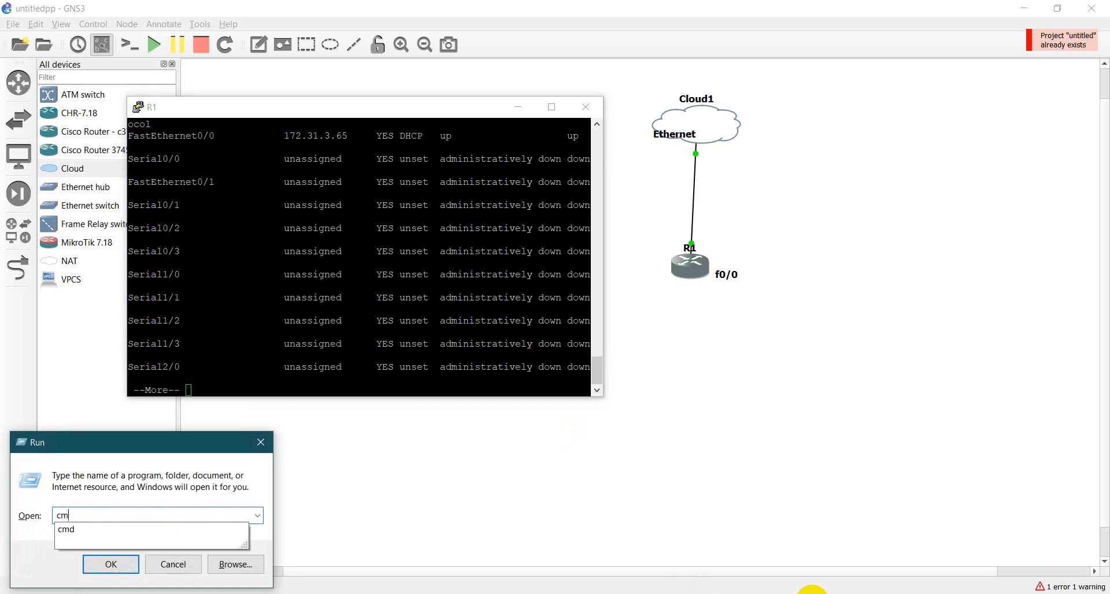
pyautogui.press('Return')
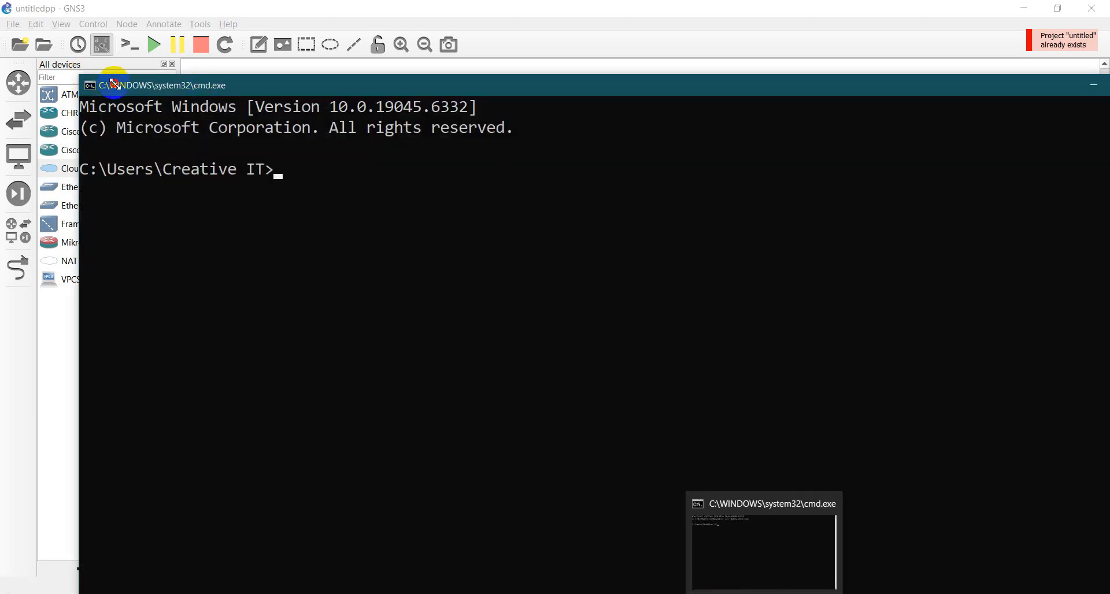
pyautogui.moveTo(87, 77); pyautogui.dragTo(531, 237)
pyautogui.click(768, 335)
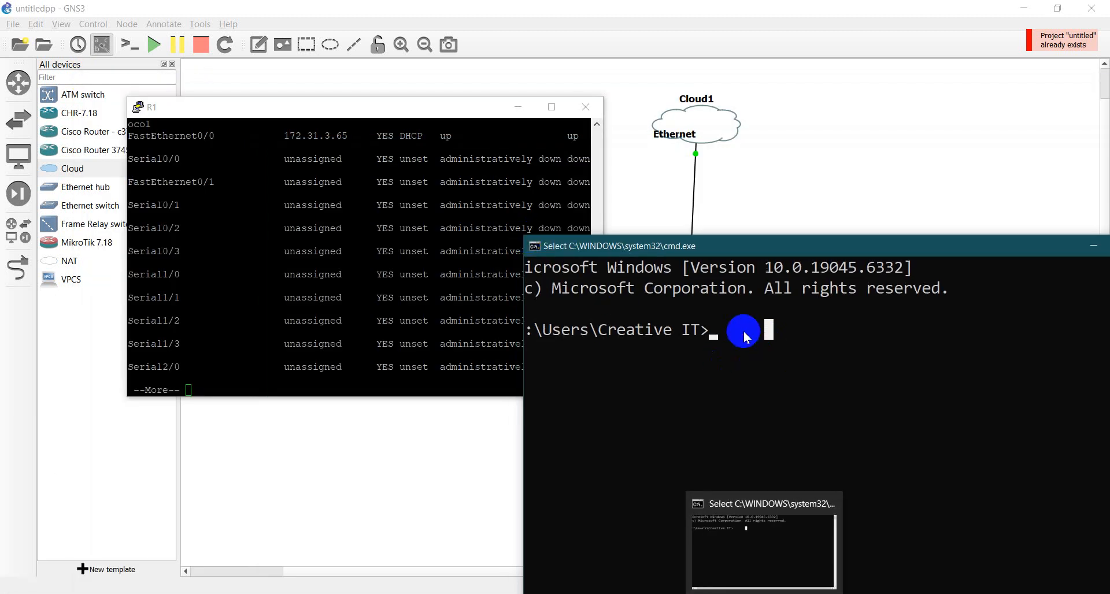
pyautogui.write('ping 172.31.3.65')
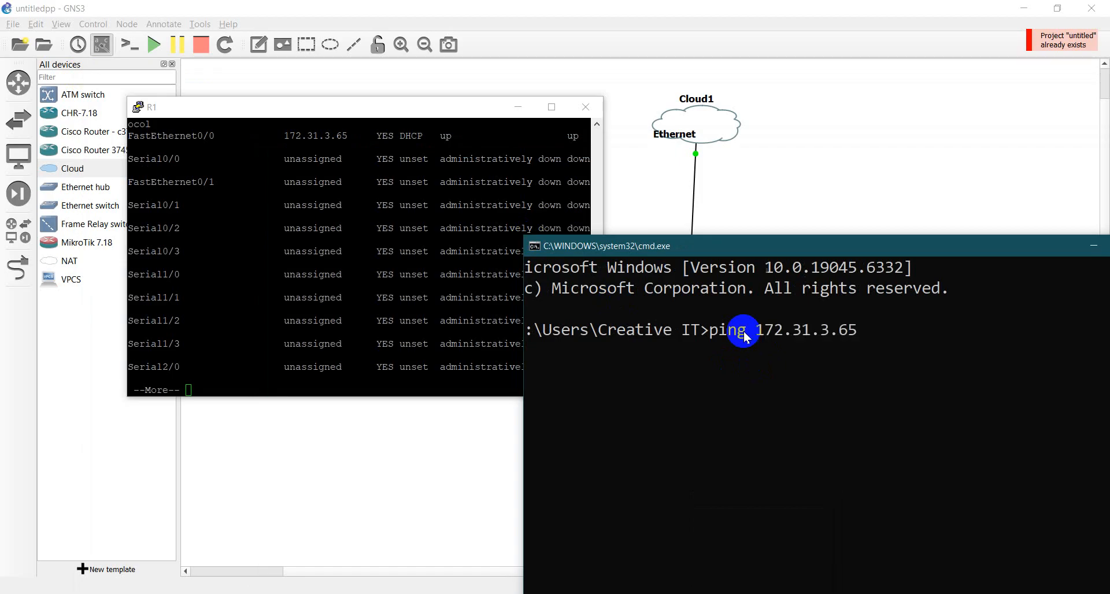
pyautogui.press('Return')
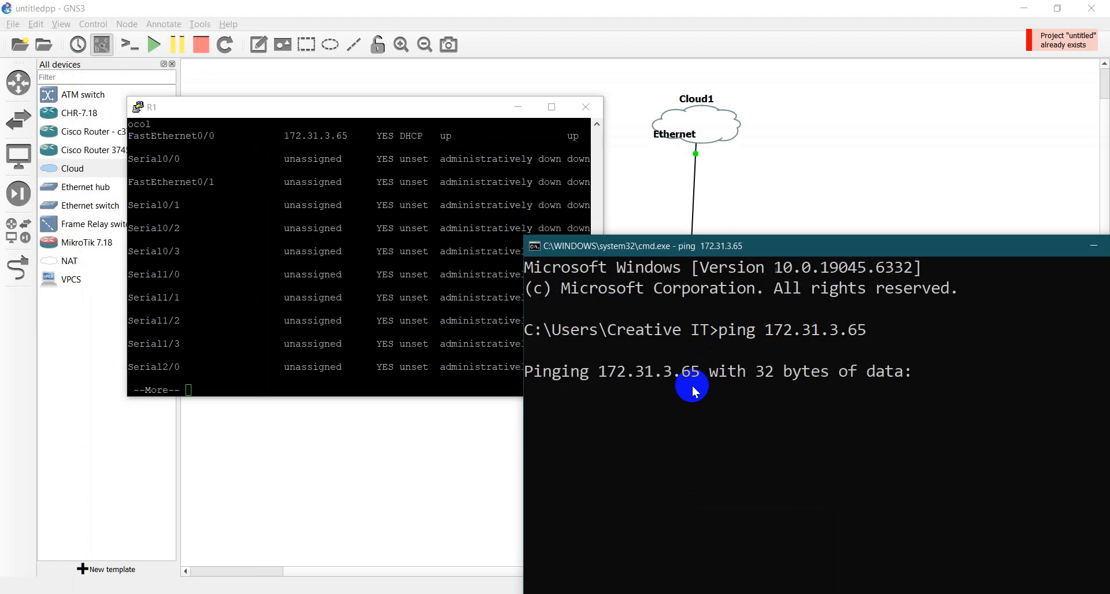
pyautogui.moveTo(671, 239); pyautogui.dragTo(717, 155)
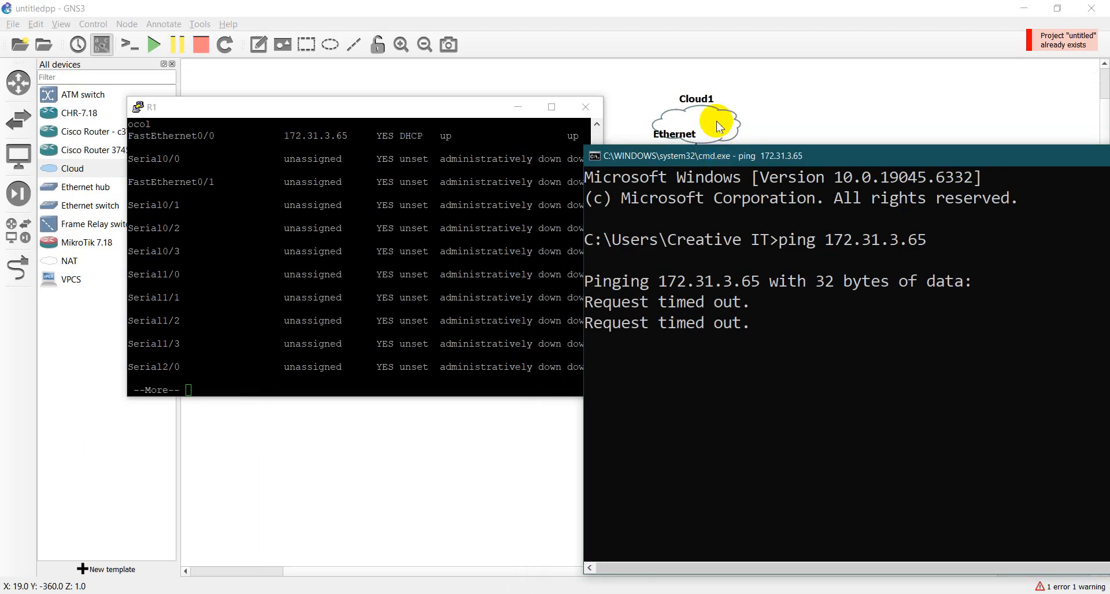
# - Try to add all special Ethernet interfaces, including Loopback, to Cloud1 while it is linked to R1
pyautogui.click(719, 123)
pyautogui.doubleClick(719, 126)
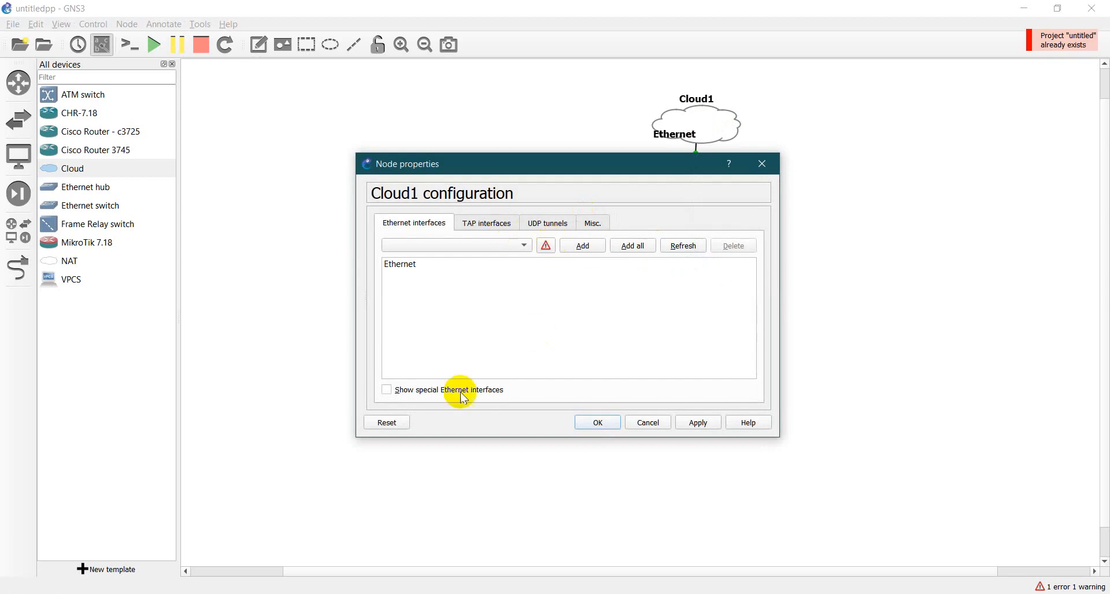
pyautogui.click(437, 389)
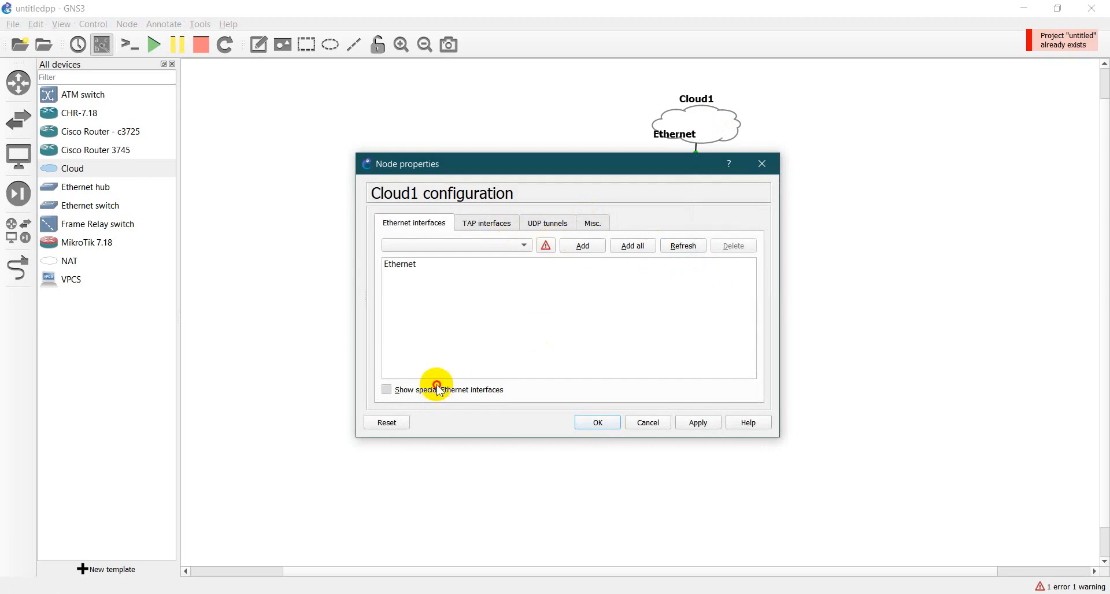
pyautogui.click(633, 246)
pyautogui.click(599, 422)
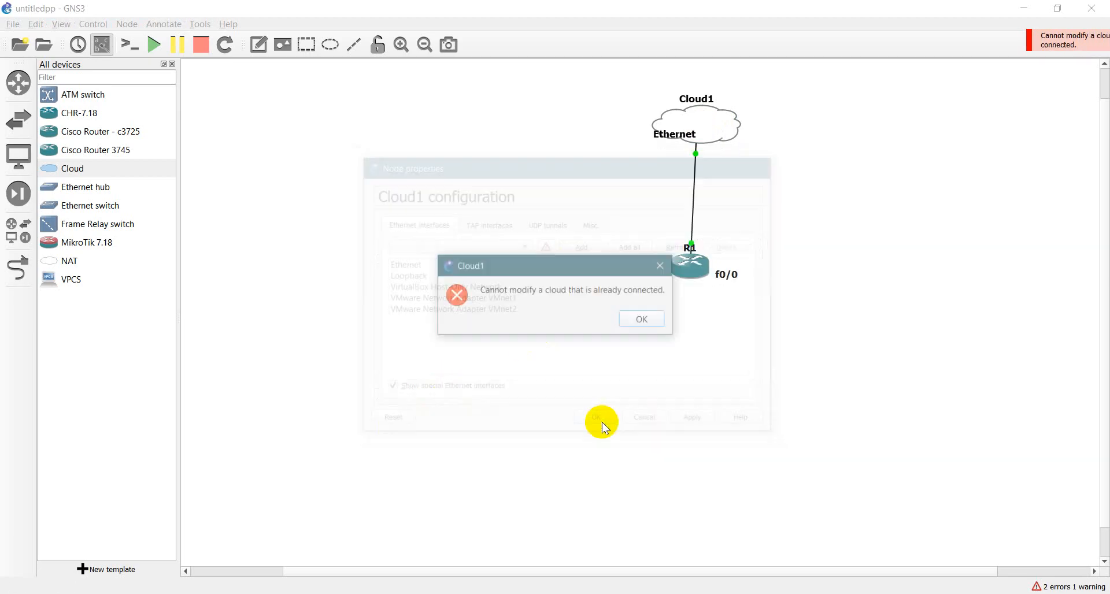
pyautogui.click(650, 318)
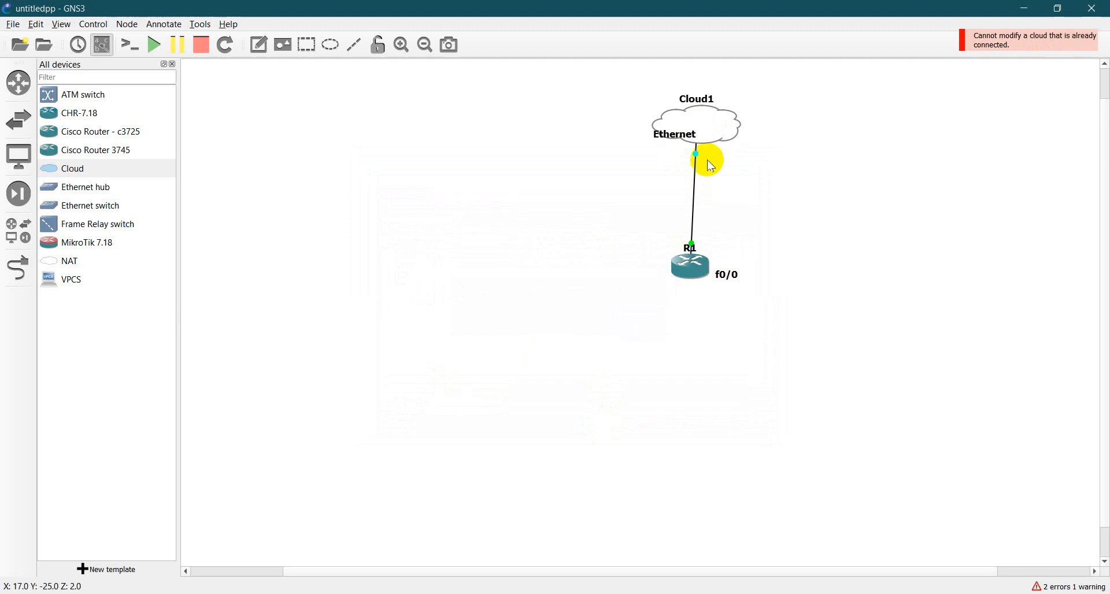
# - Delete the link between Cloud1 and router R1
pyautogui.rightClick(708, 125)
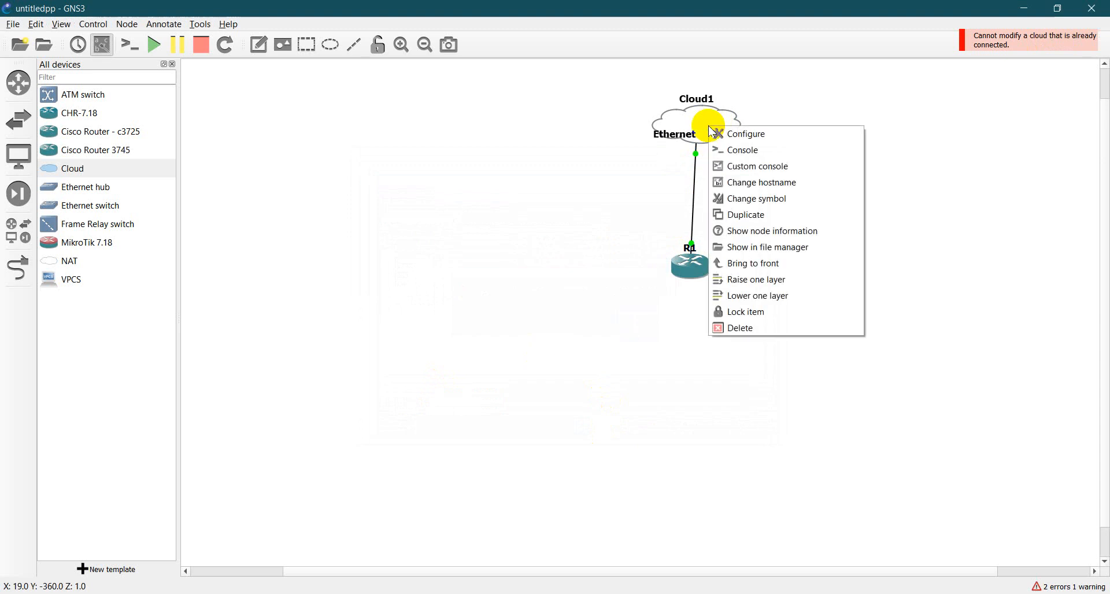
pyautogui.click(429, 205)
pyautogui.click(18, 268)
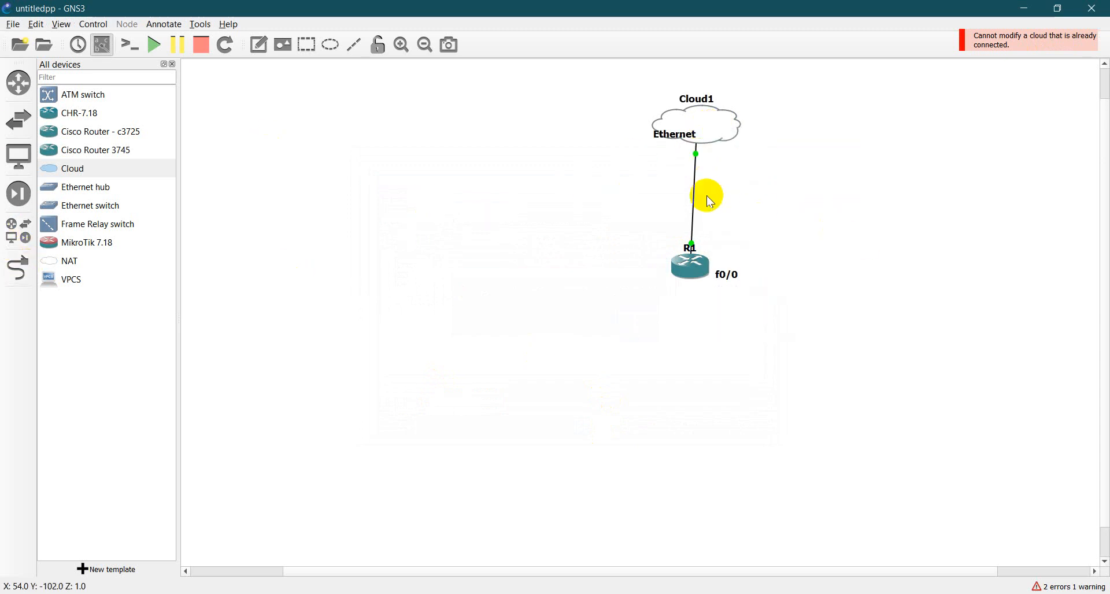
pyautogui.rightClick(693, 186)
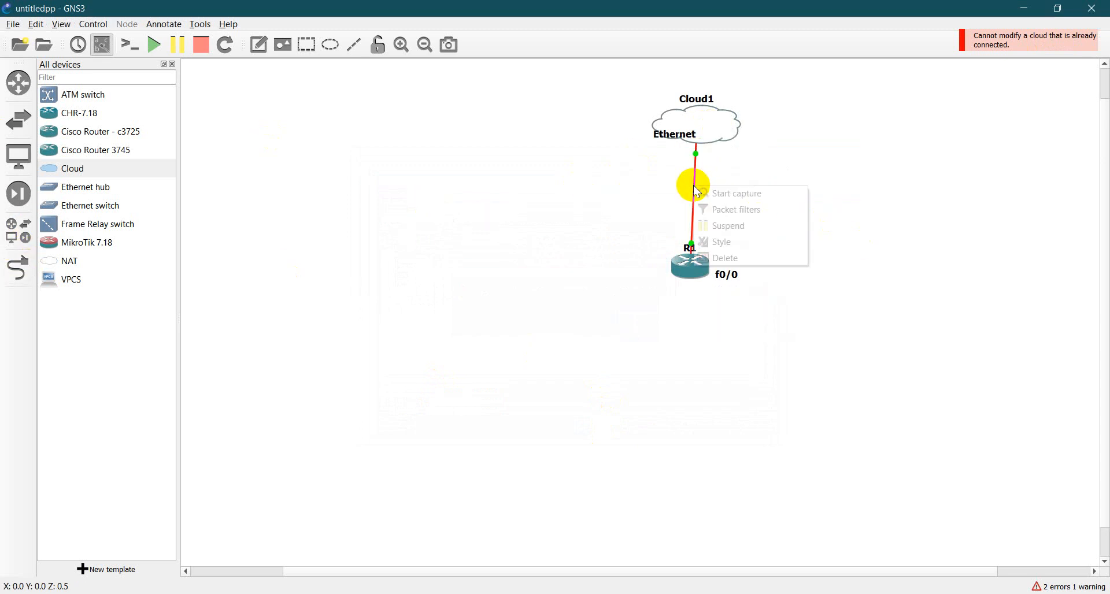
pyautogui.click(730, 256)
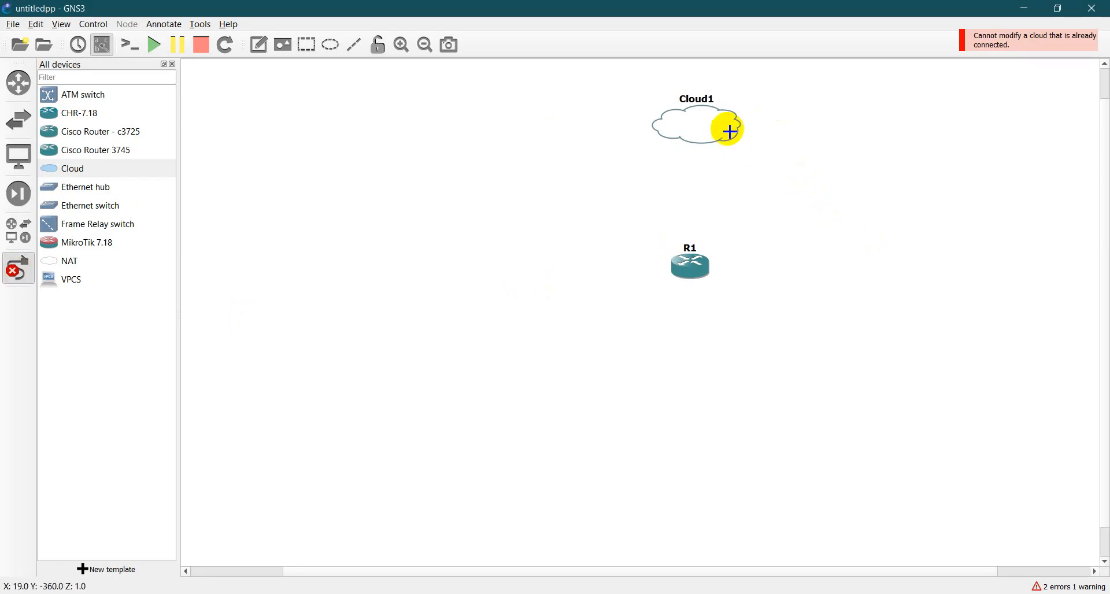
pyautogui.click(702, 123)
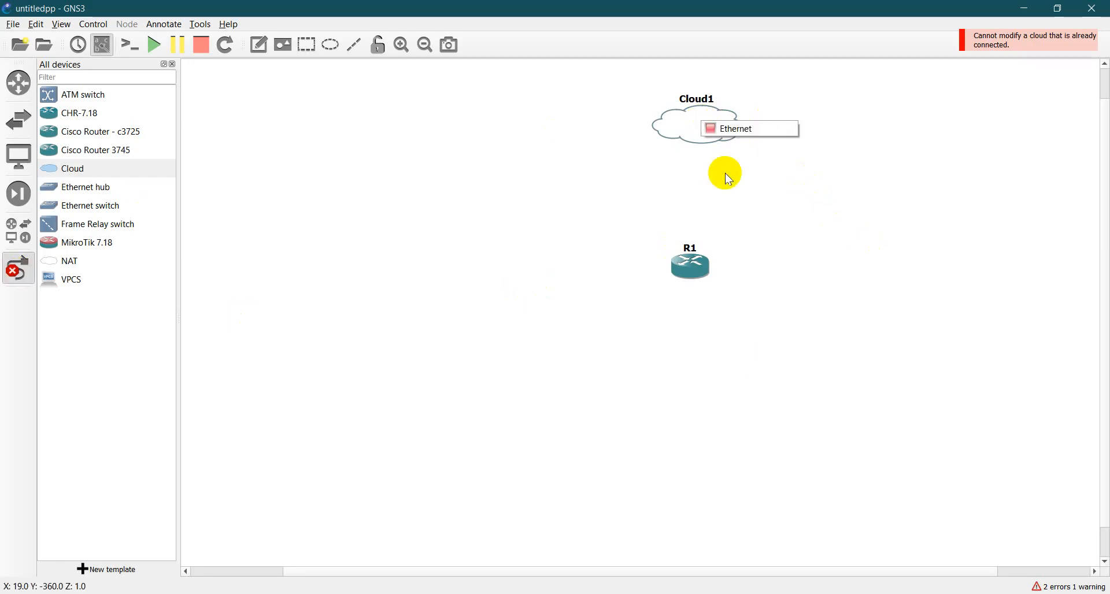
pyautogui.press('Escape')
pyautogui.press('Escape')
# - Configure Cloud1 to show special Ethernet interfaces and add all of them, including Loopback, to its interface list
pyautogui.doubleClick(713, 129)
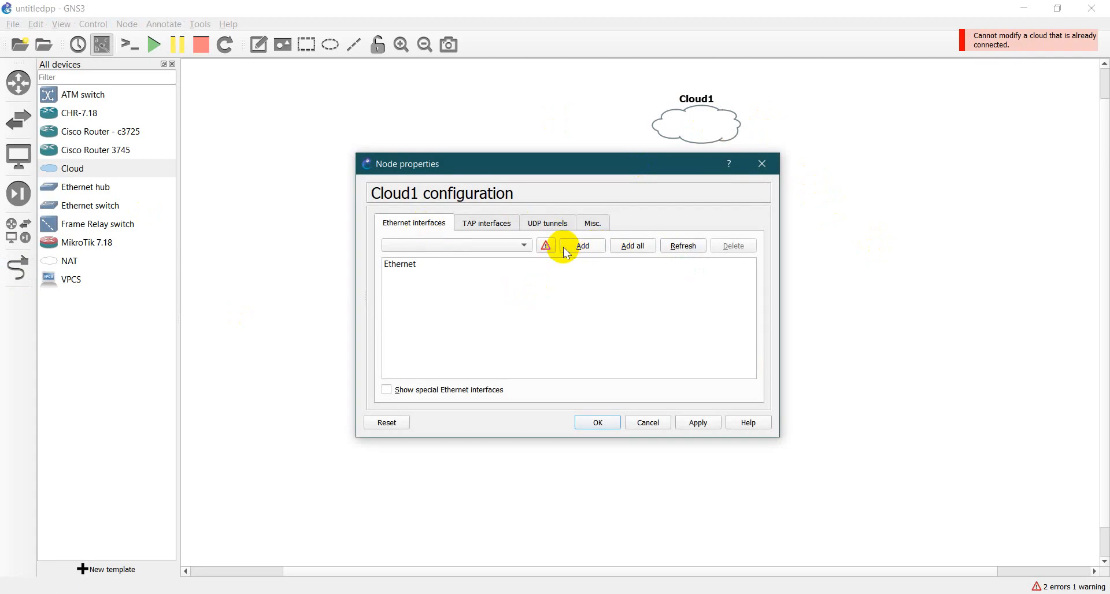
pyautogui.click(416, 391)
pyautogui.click(632, 245)
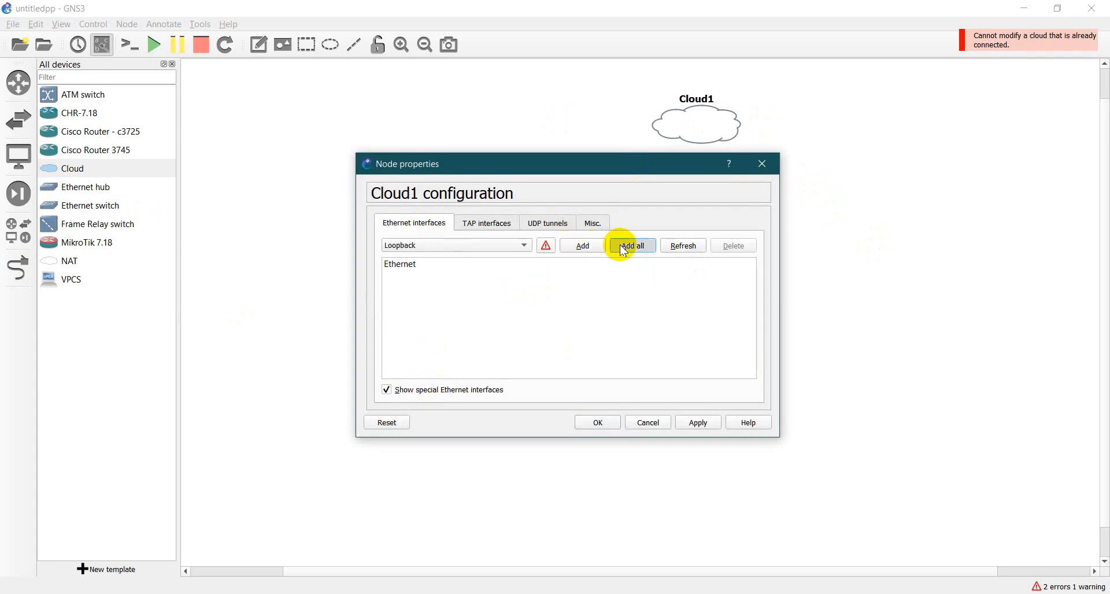
pyautogui.click(601, 423)
# - Link Cloud1's Loopback interface to FastEthernet0/0 of R1 and move R1 below and to the left of Cloud1
pyautogui.click(19, 268)
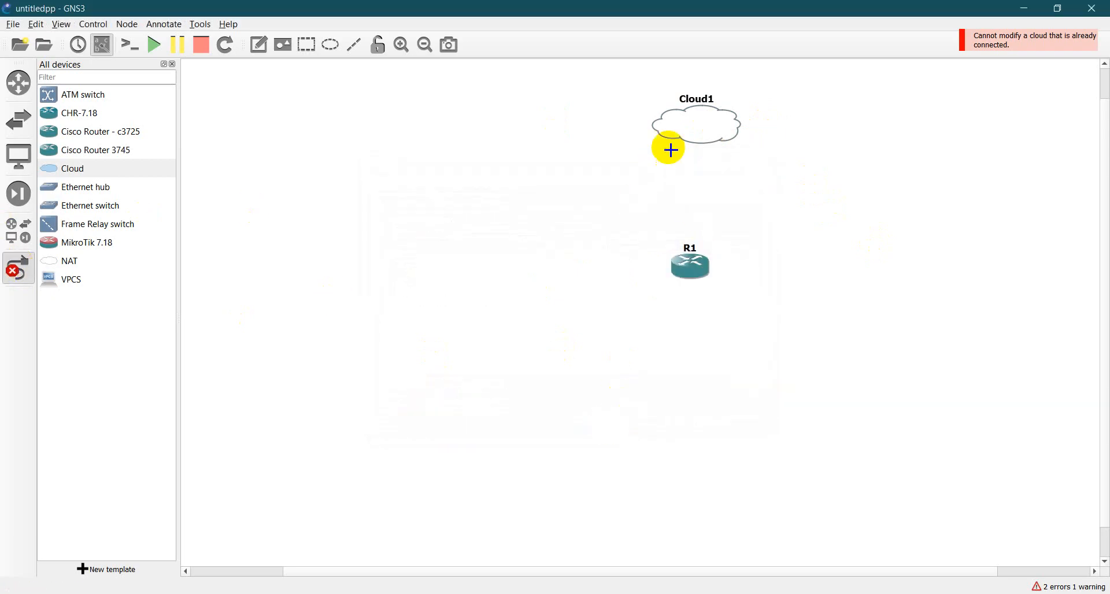
pyautogui.click(715, 125)
pyautogui.click(768, 150)
pyautogui.click(694, 267)
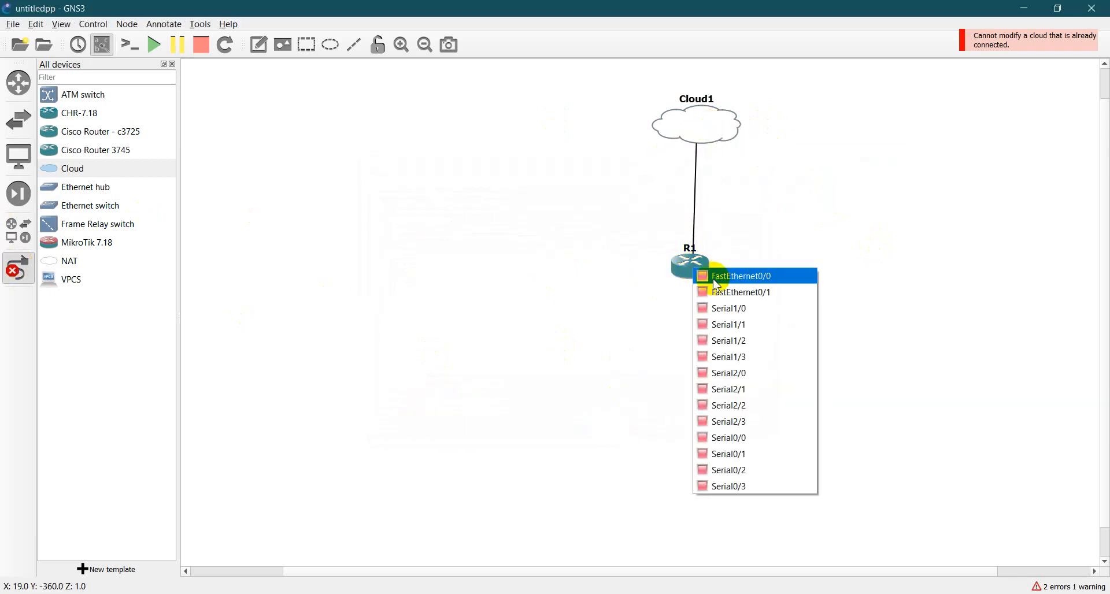
pyautogui.click(756, 276)
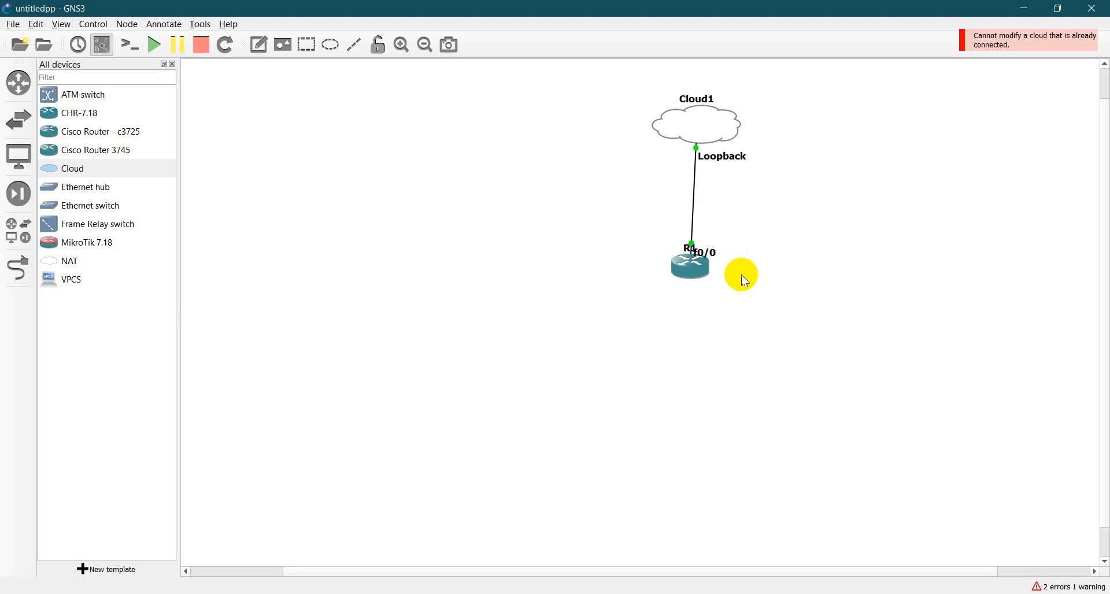
pyautogui.moveTo(682, 268); pyautogui.dragTo(486, 282)
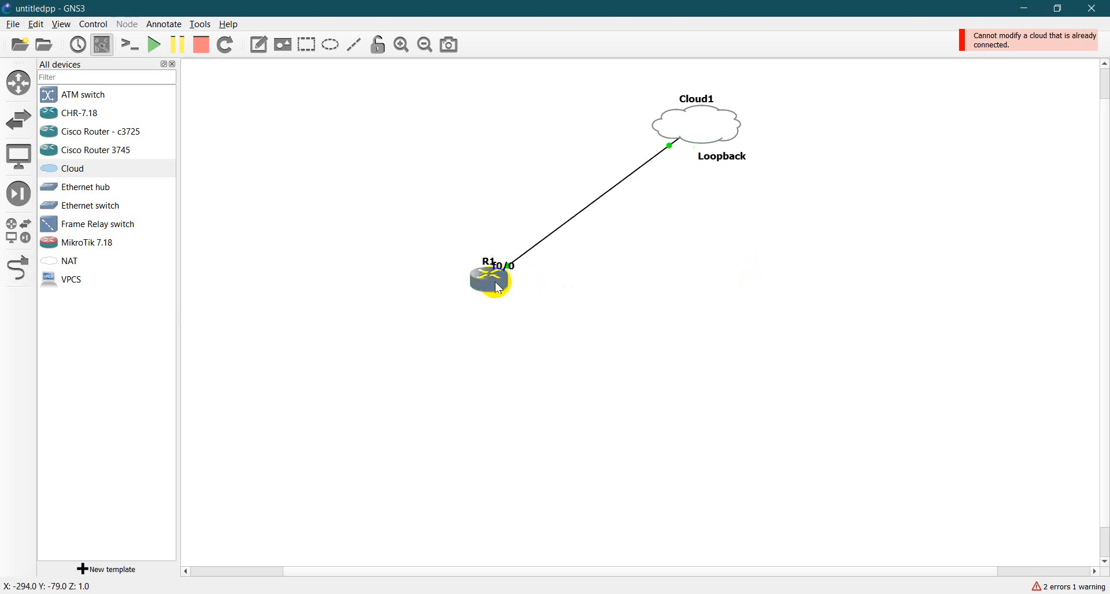
# - Return to R1's console, finish the interface listing, and enter FastEthernet0/0 configuration with conf t and int f0/0
pyautogui.click(590, 593)
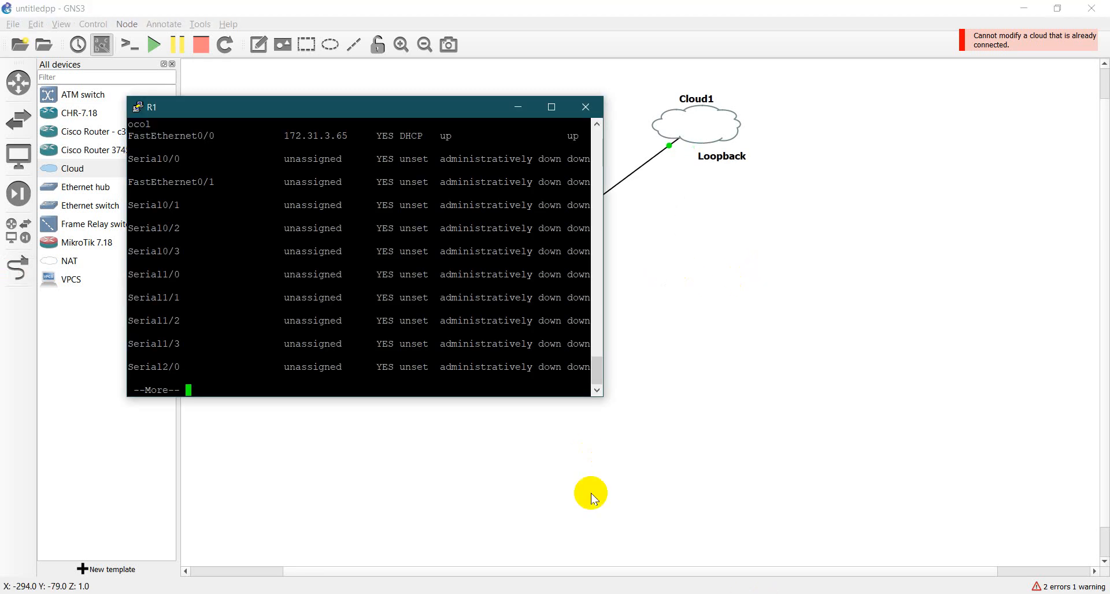
pyautogui.press('space')
pyautogui.write('s')
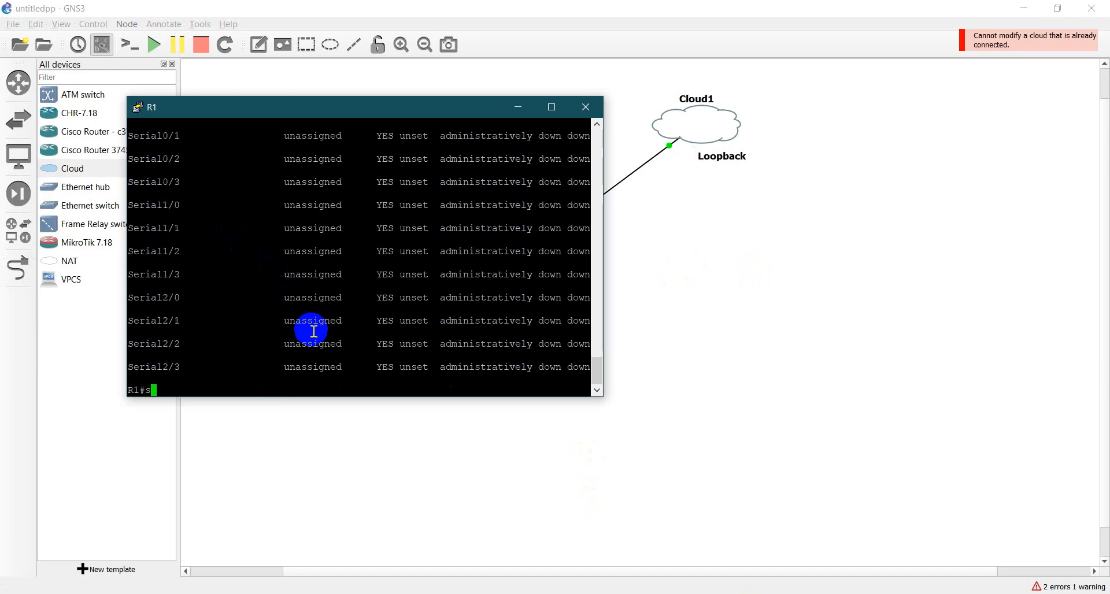
pyautogui.press('BackSpace')
pyautogui.write('conf t')
pyautogui.press('Return')
pyautogui.write('int f0/0')
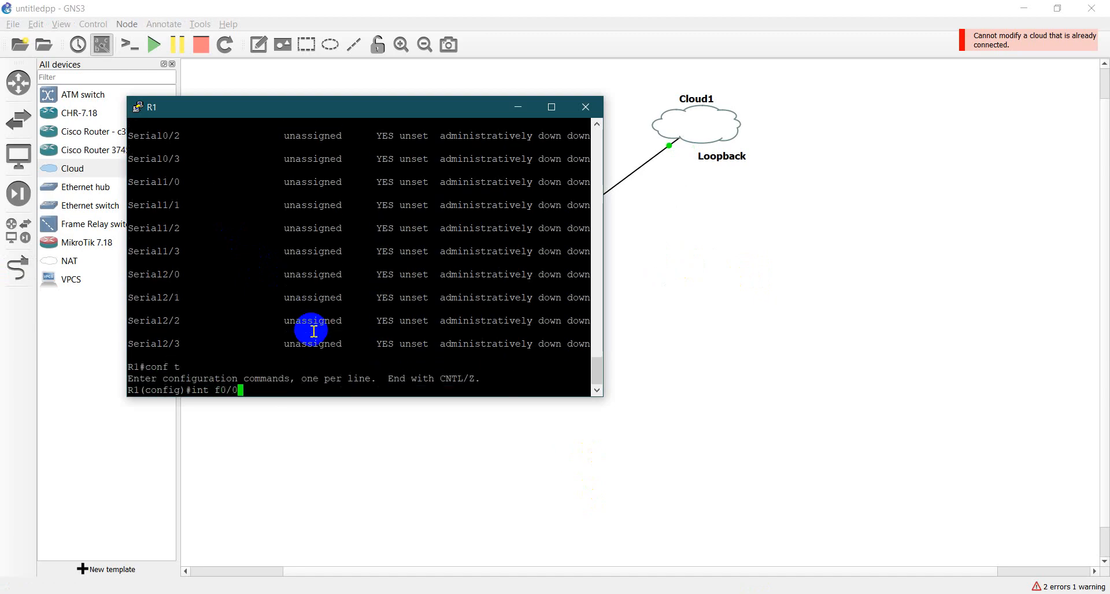
pyautogui.press('Return')
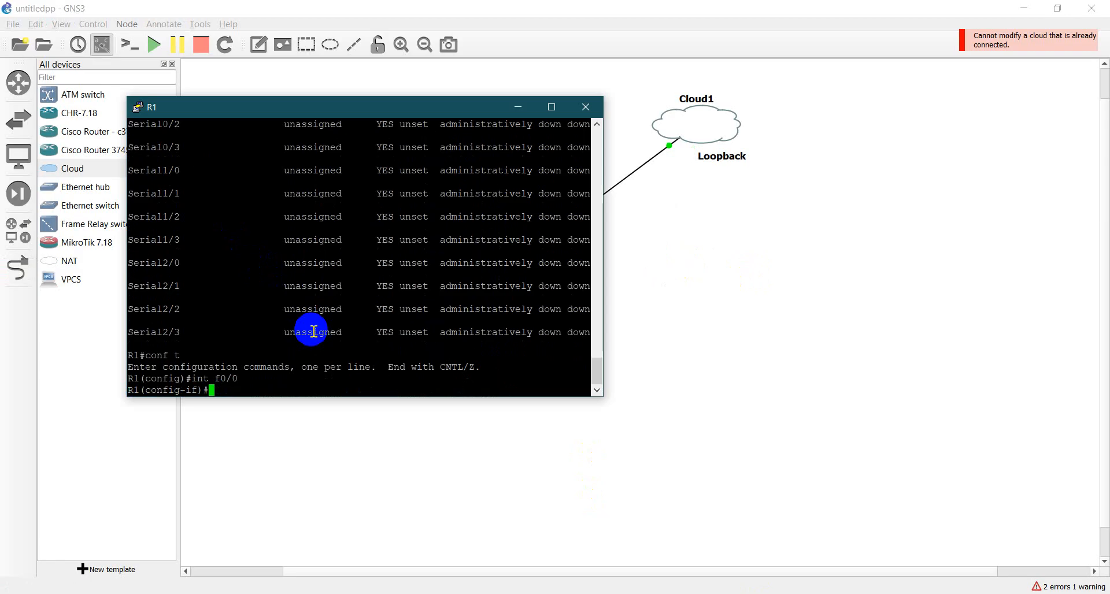
# - Shut down FastEthernet0/0 with sh and move R1 directly below Cloud1 in the topology
pyautogui.write('sh')
pyautogui.press('Return')
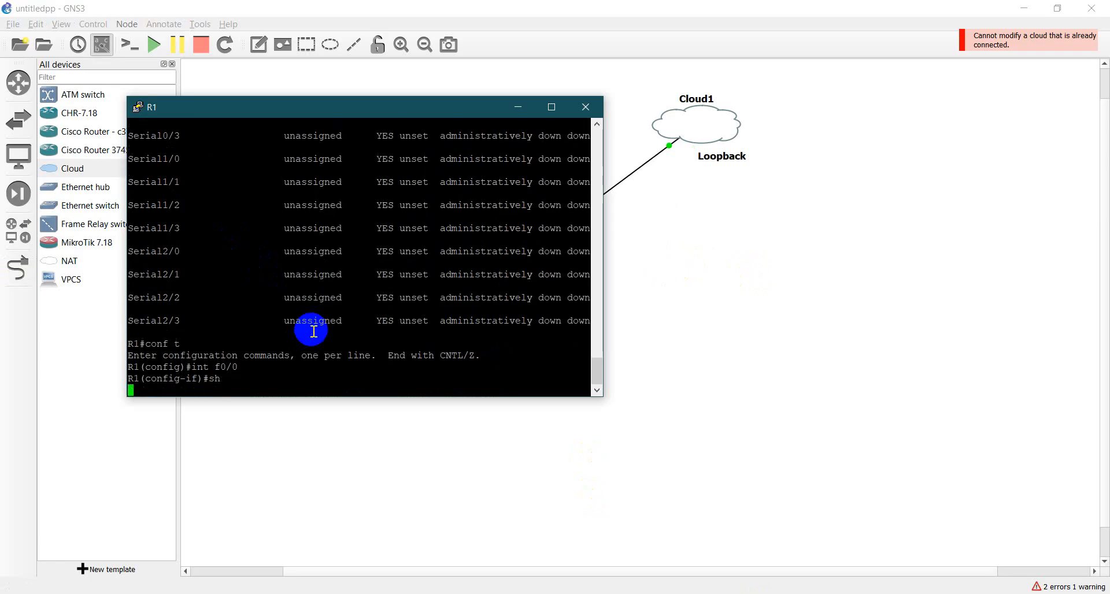
pyautogui.moveTo(400, 124); pyautogui.dragTo(252, 111)
pyautogui.moveTo(494, 283); pyautogui.dragTo(694, 247)
# - Bring up the Command Prompt, reposition and narrow it beside the topology, and place R1's console fully in view over it
pyautogui.click(758, 593)
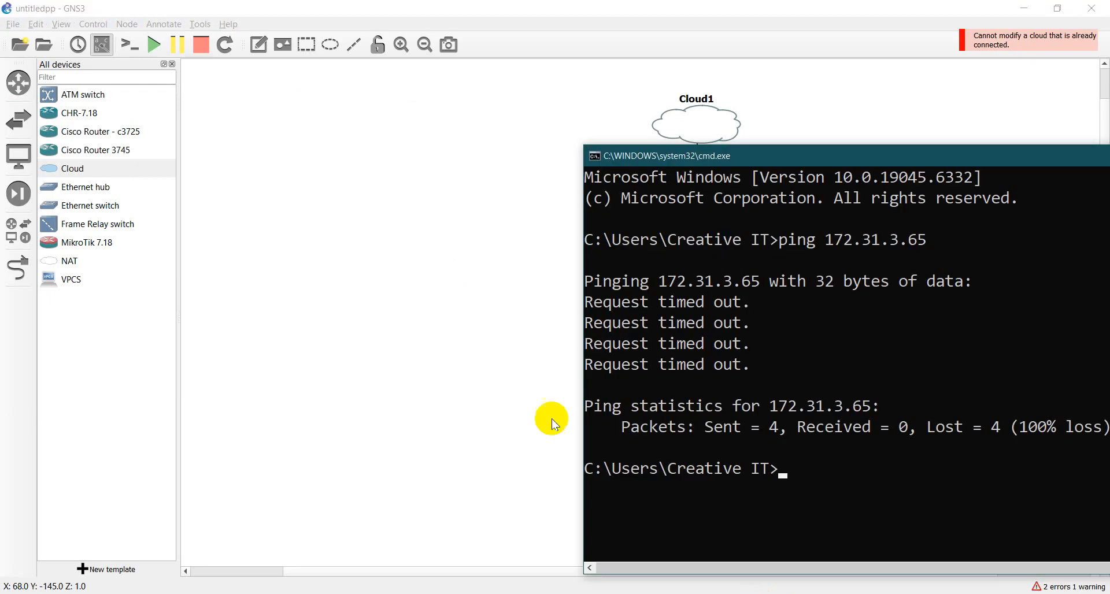
pyautogui.moveTo(903, 162); pyautogui.dragTo(348, 68)
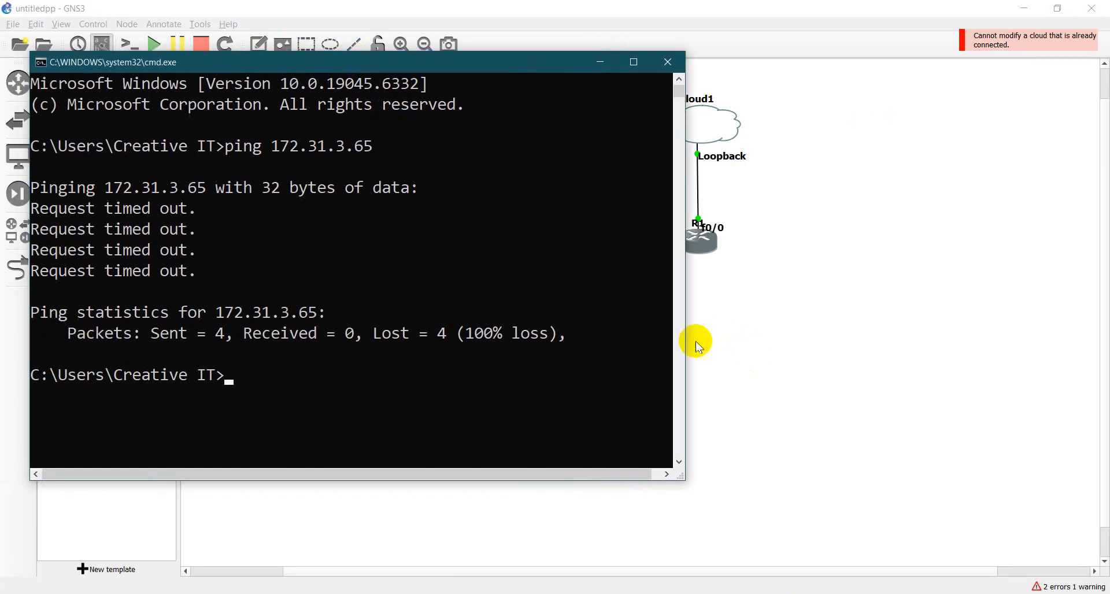
pyautogui.moveTo(689, 341); pyautogui.dragTo(373, 347)
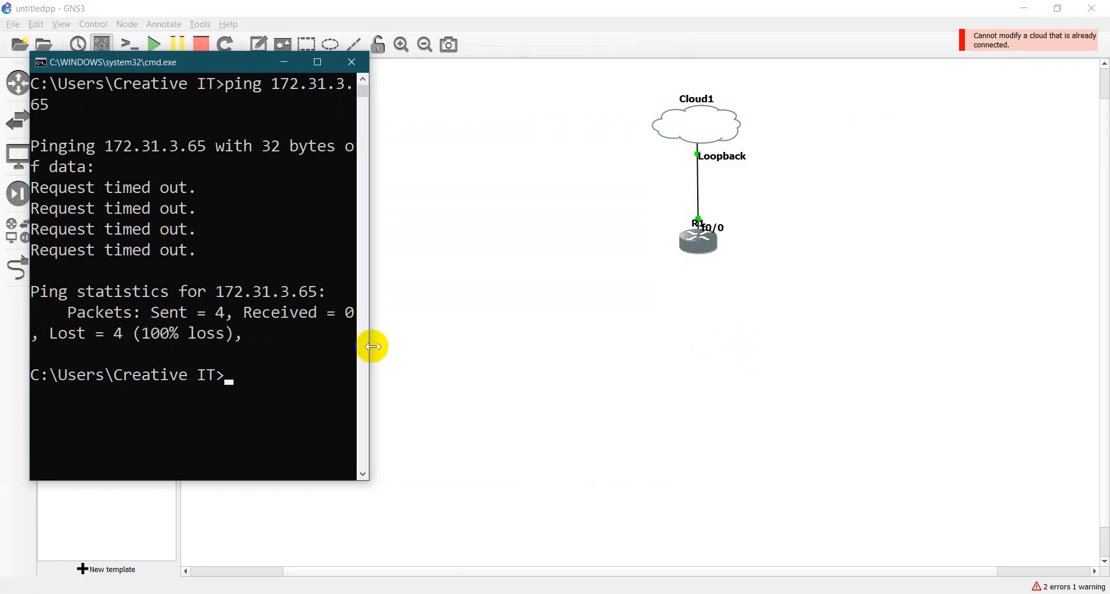
pyautogui.click(701, 593)
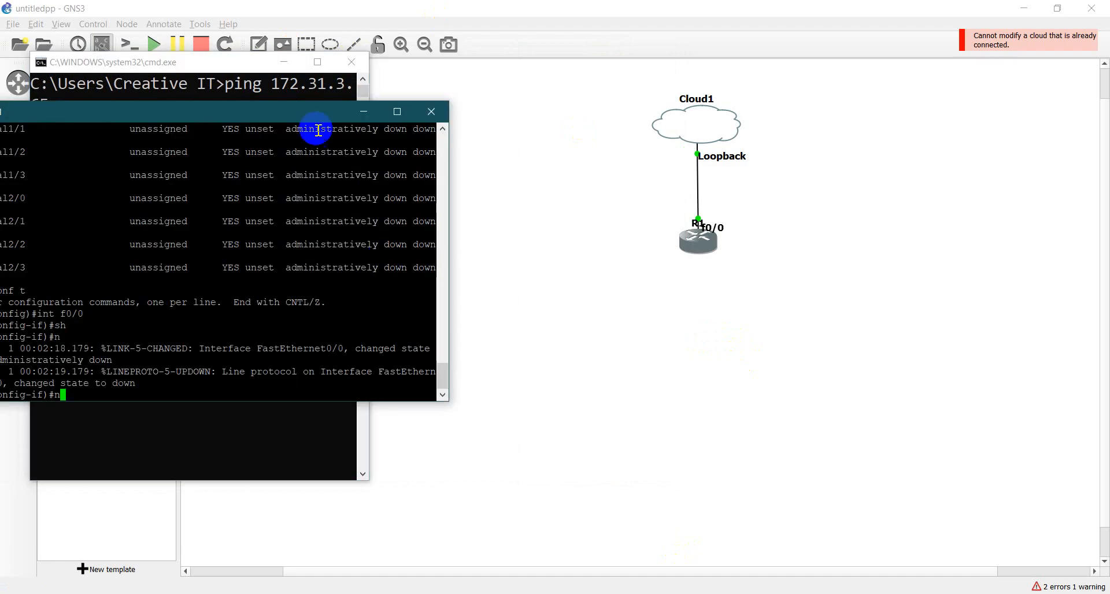
pyautogui.moveTo(261, 107); pyautogui.dragTo(349, 113)
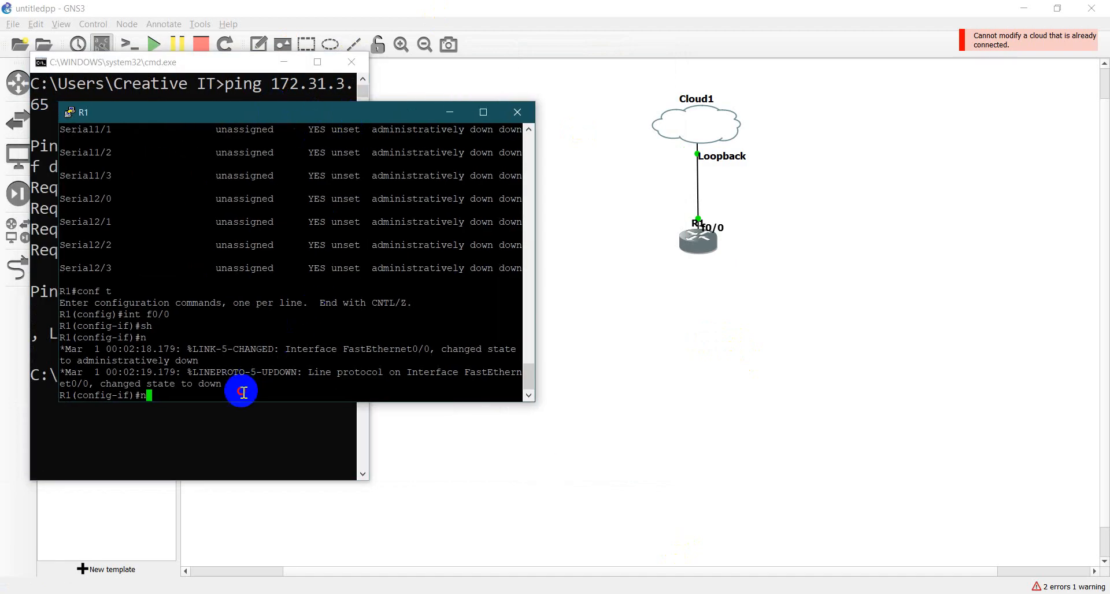
# - Re-enable FastEthernet0/0 with no sh and leave configuration mode with end
pyautogui.press('Return')
pyautogui.press('Return')
pyautogui.press('Return')
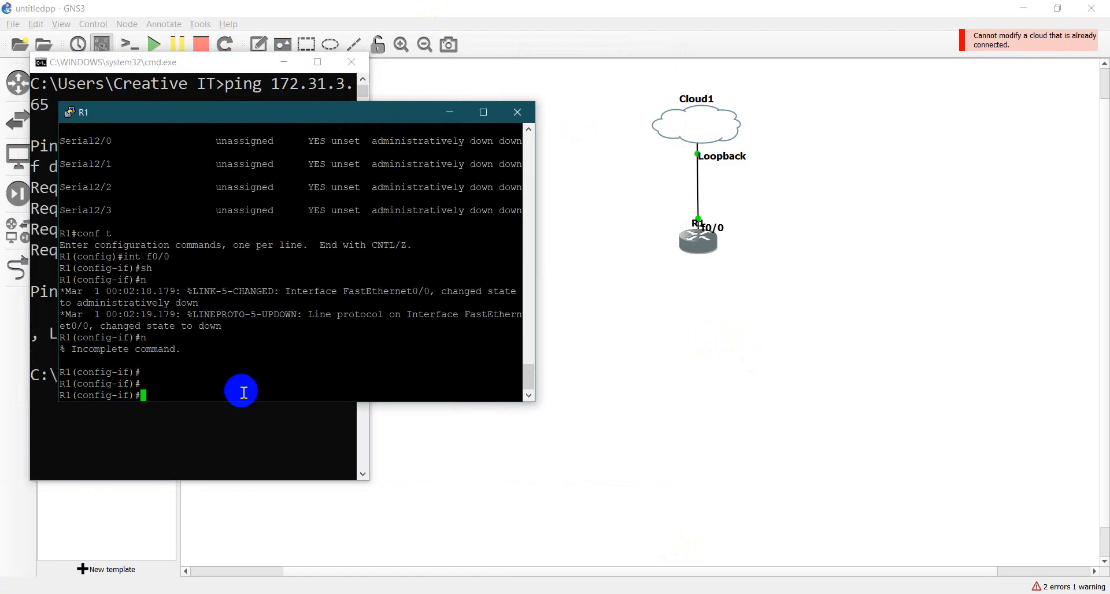
pyautogui.write('no sh')
pyautogui.press('Return')
pyautogui.press('Return')
pyautogui.press('Return')
pyautogui.write('end')
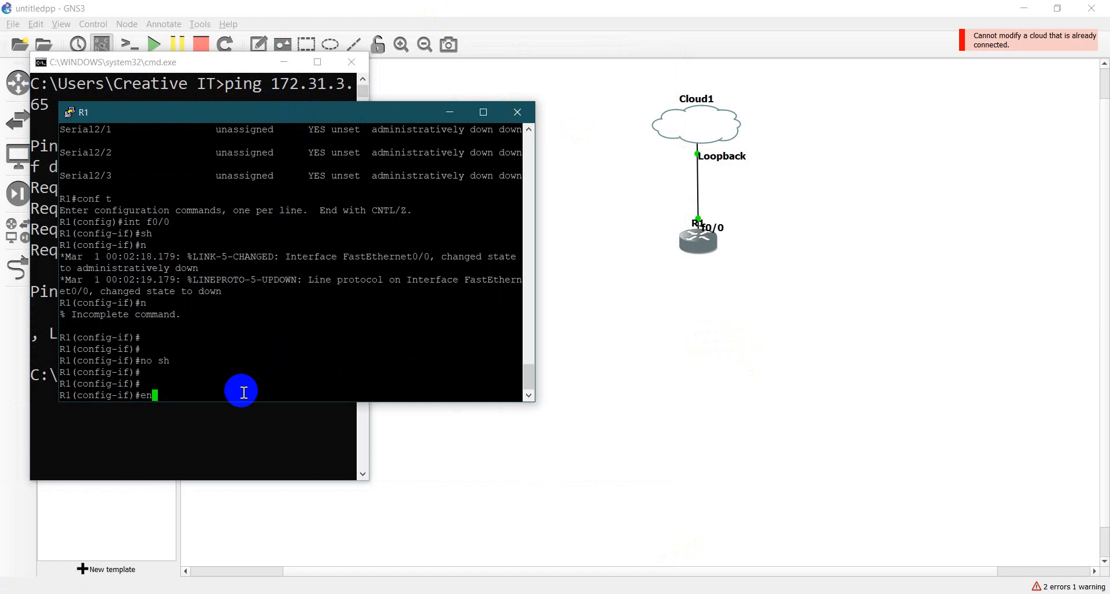
pyautogui.press('Return')
pyautogui.press('Return')
# - List R1's interfaces with sh ip int br and check FastEthernet0/0's address and status
pyautogui.press('Return')
pyautogui.write('sh ip')
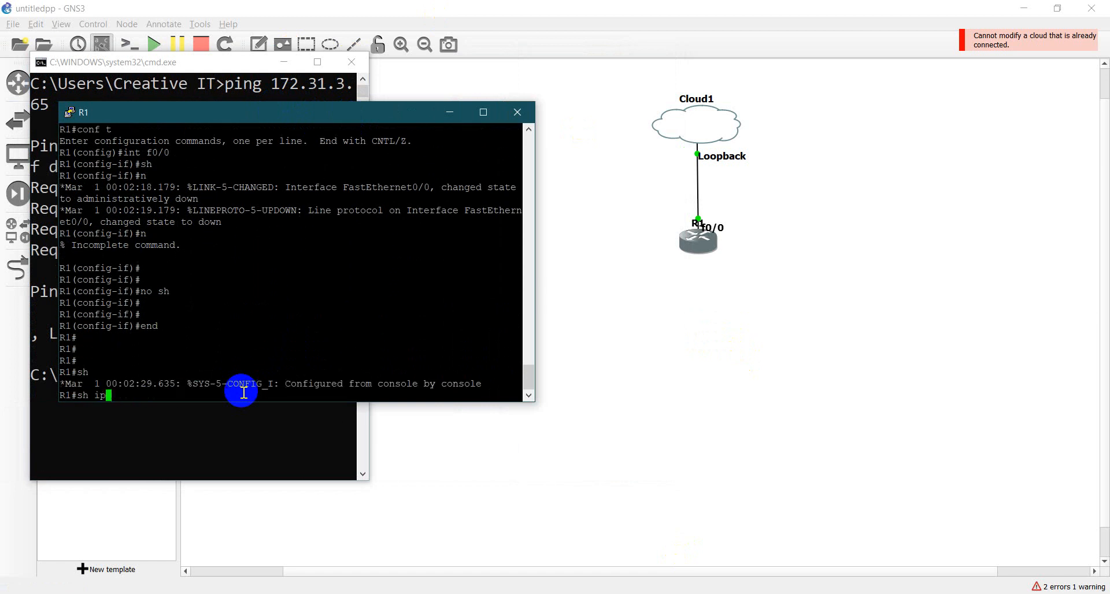
pyautogui.write(' int btr')
pyautogui.press('Return')
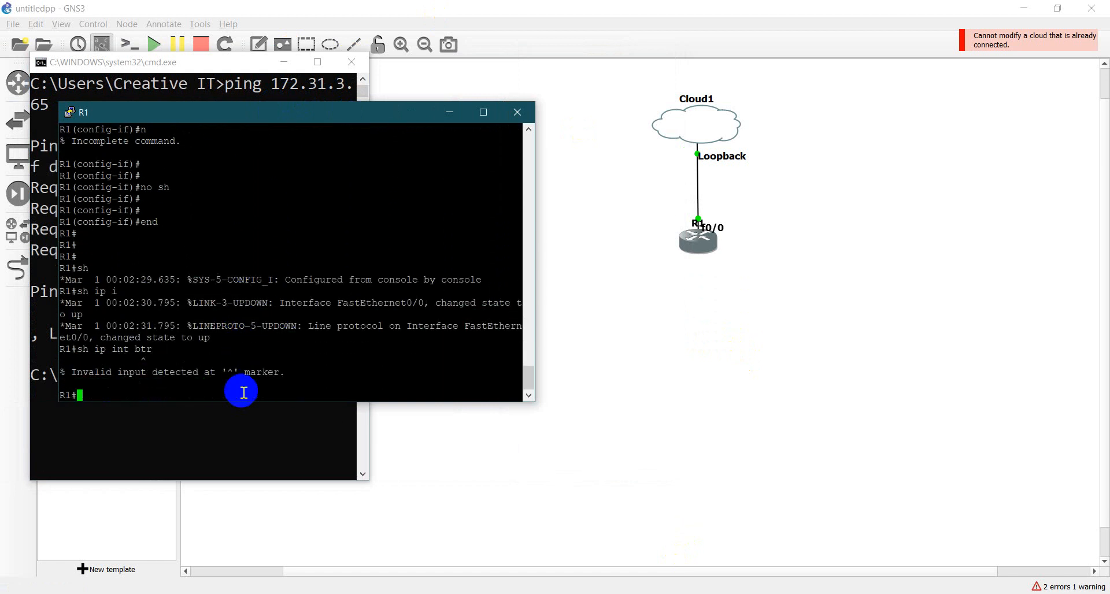
pyautogui.write('sh ip int br')
pyautogui.press('Return')
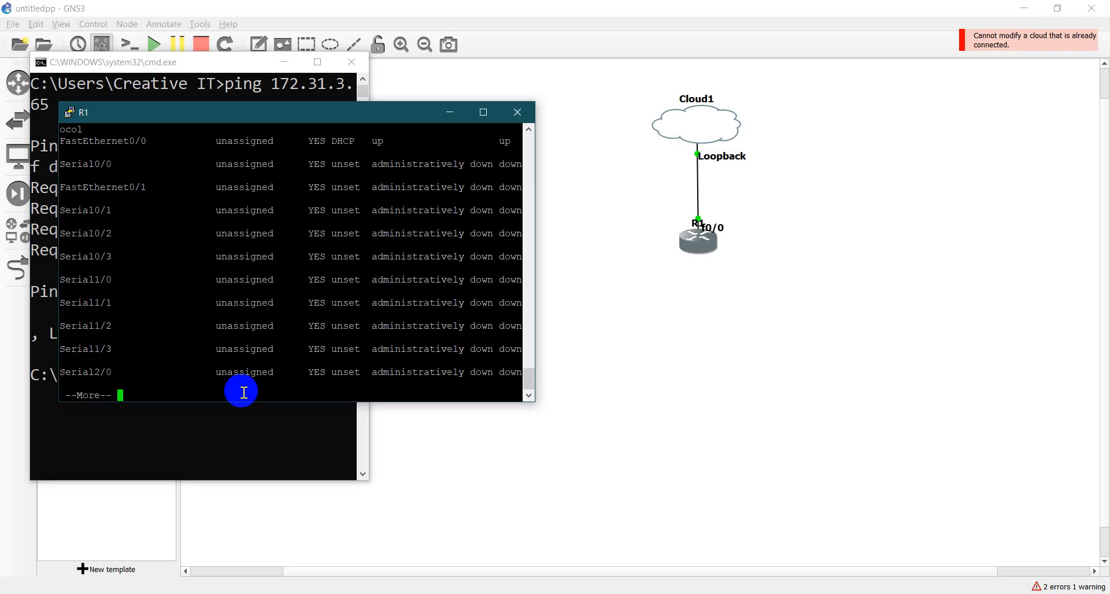
pyautogui.press('Return')
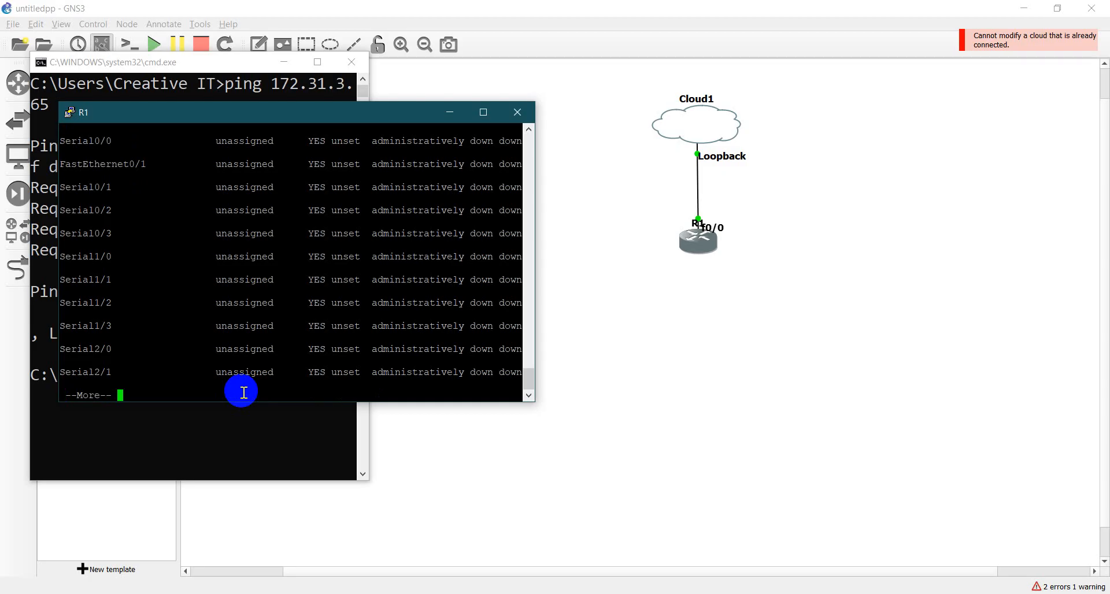
pyautogui.press('q')
pyautogui.press('Up')
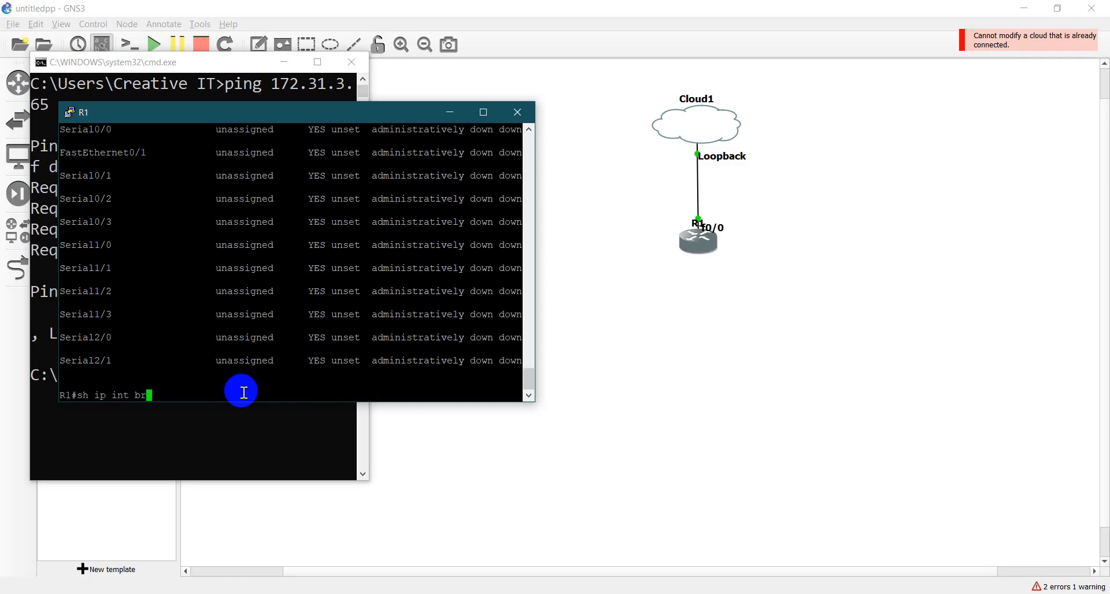
pyautogui.press('Return')
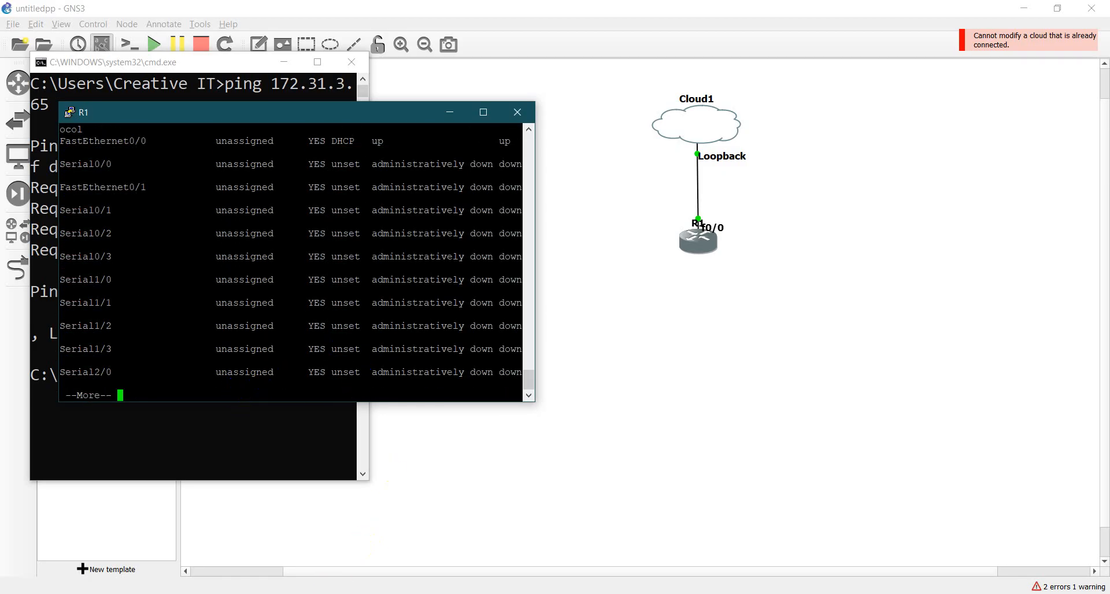
# - Open Windows Control Panel and go through Network and Sharing Center to the adapter settings
pyautogui.press('super')
pyautogui.write('co')
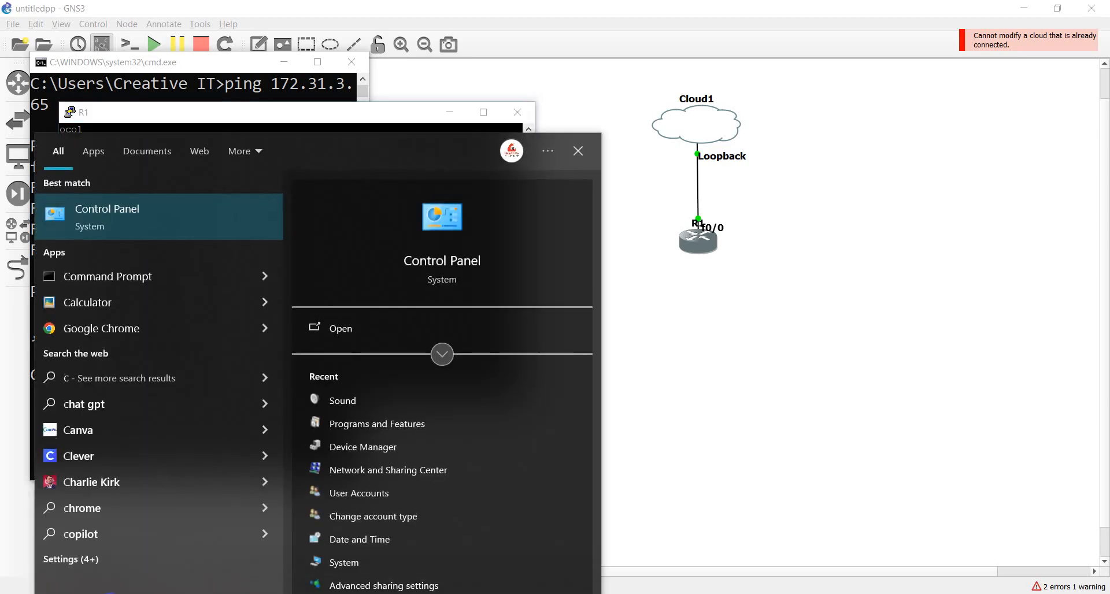
pyautogui.write('n')
pyautogui.click(211, 213)
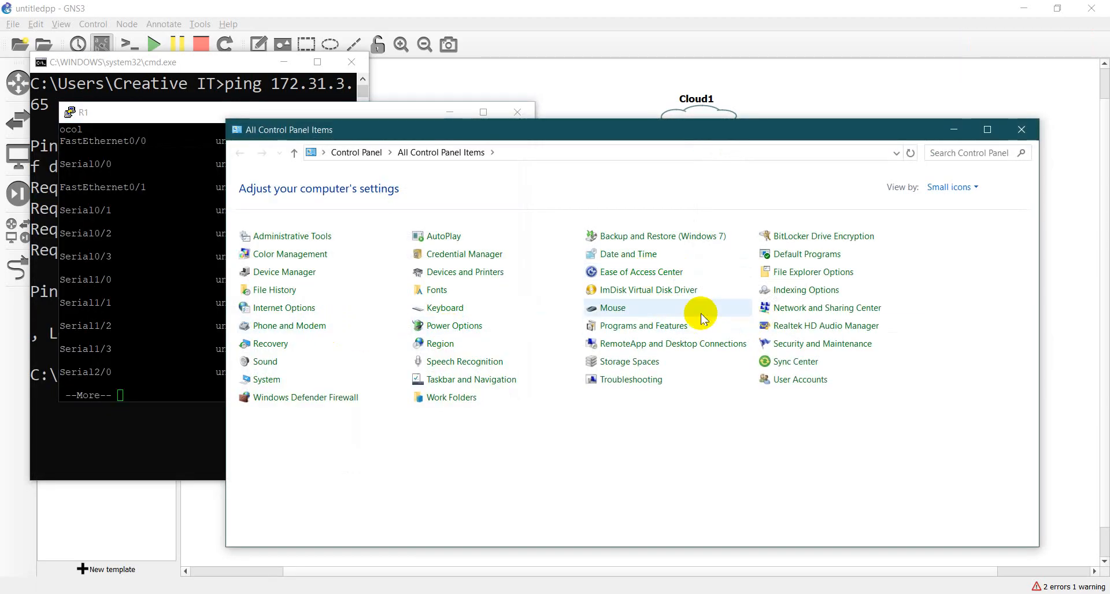
pyautogui.click(802, 313)
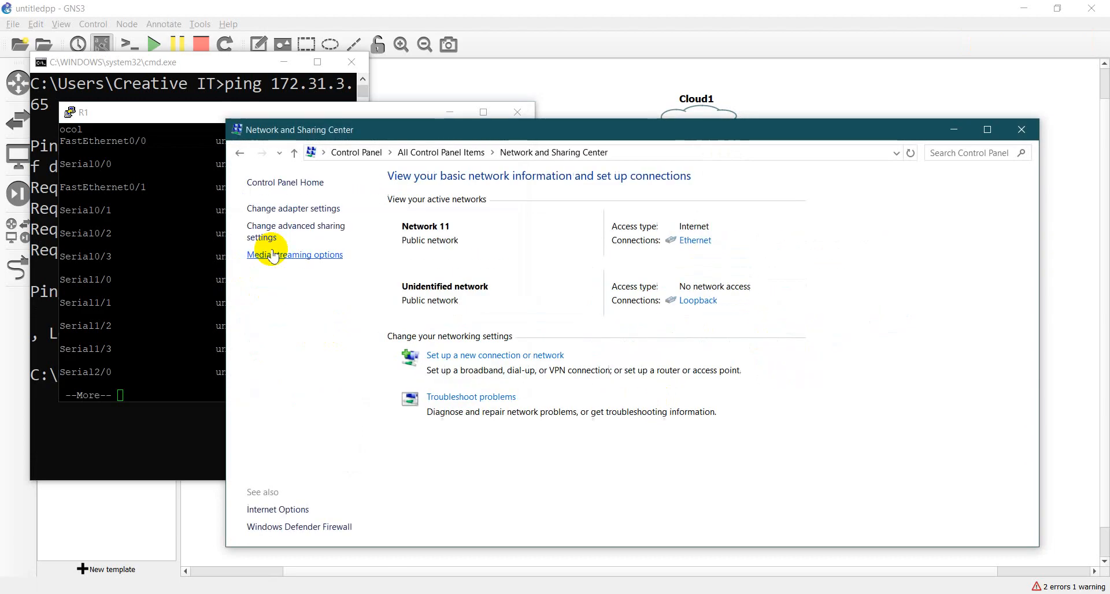
pyautogui.click(291, 209)
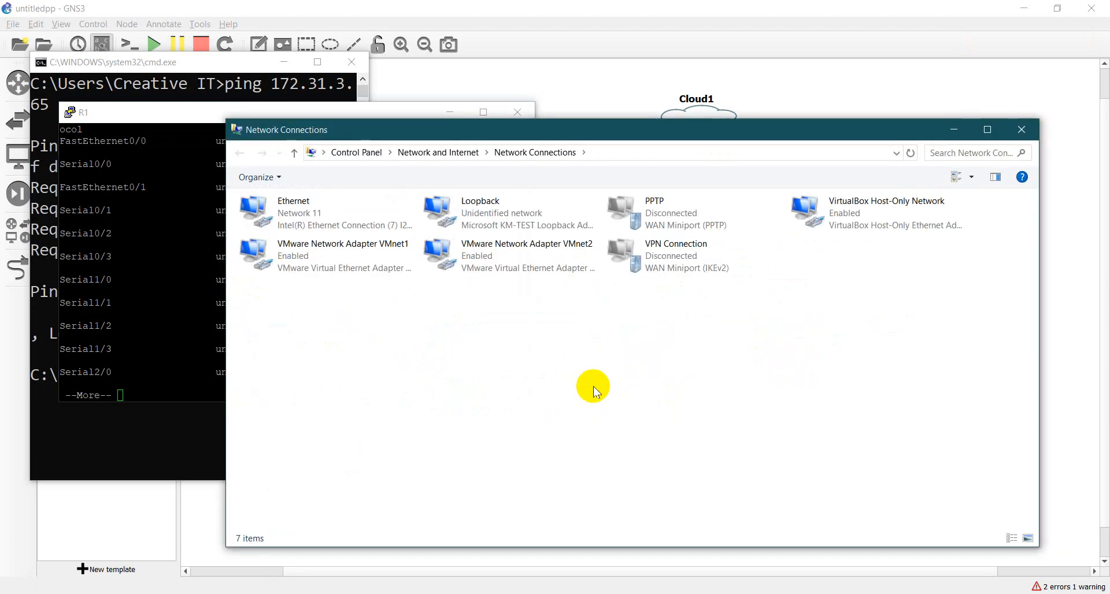
# - Open the Loopback adapter's connection details and examine its DHCP setting, IPv4 address, subnet mask and gateway
pyautogui.click(496, 214)
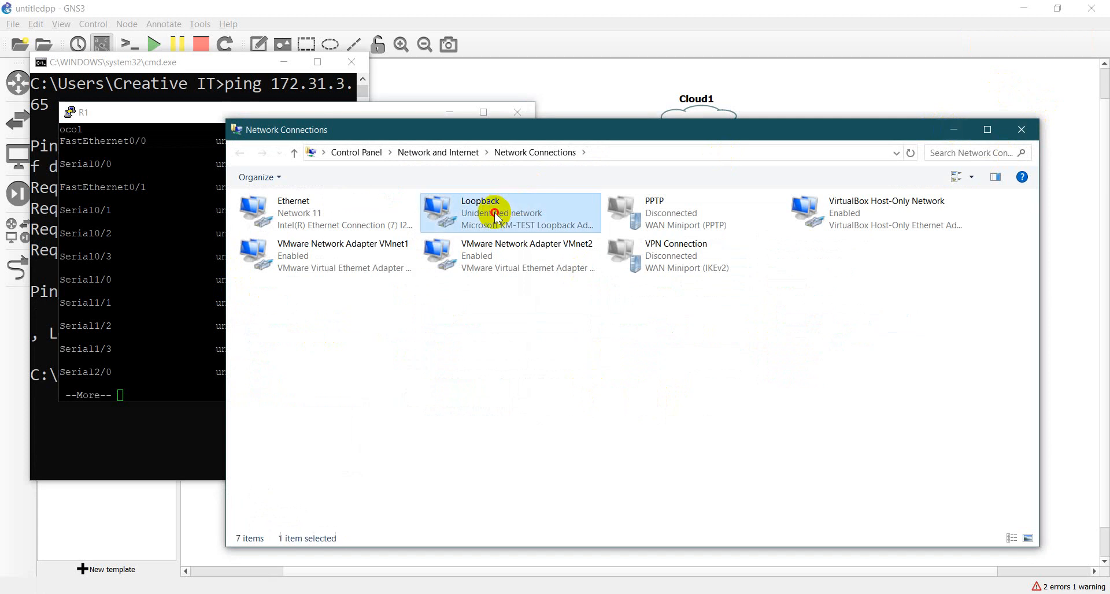
pyautogui.doubleClick(495, 214)
pyautogui.click(484, 299)
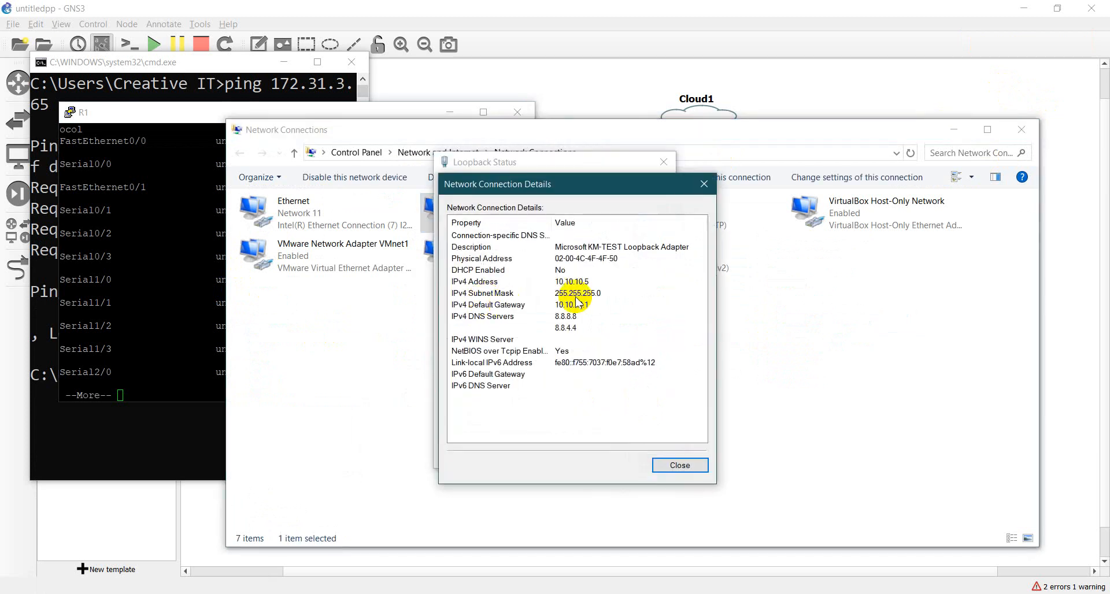
pyautogui.click(611, 282)
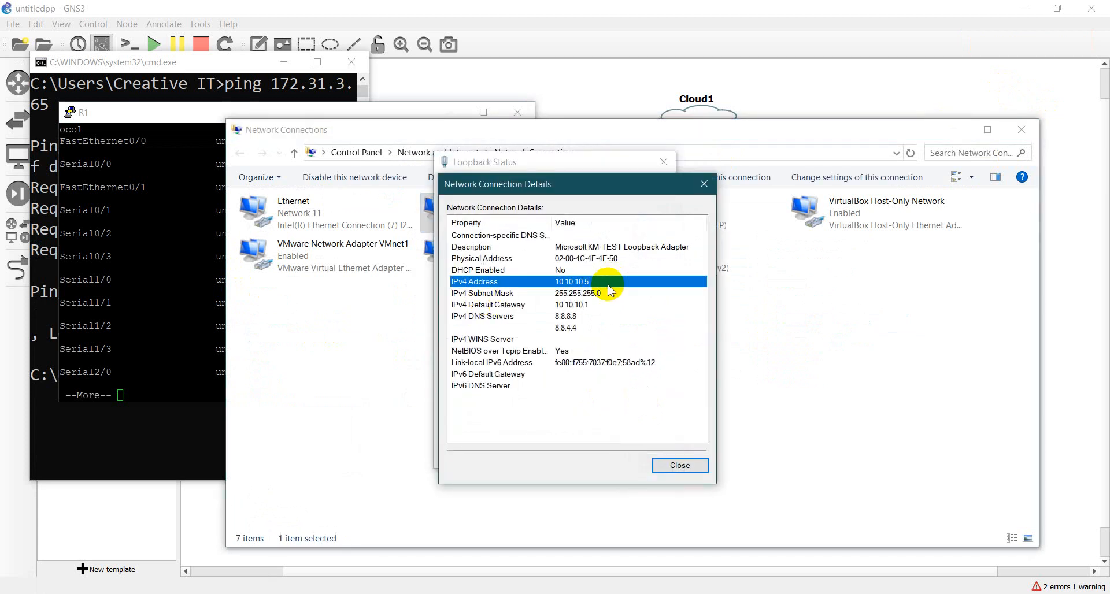
pyautogui.press('Down')
pyautogui.press('Down')
pyautogui.press('Up')
pyautogui.press('Up')
pyautogui.press('Up')
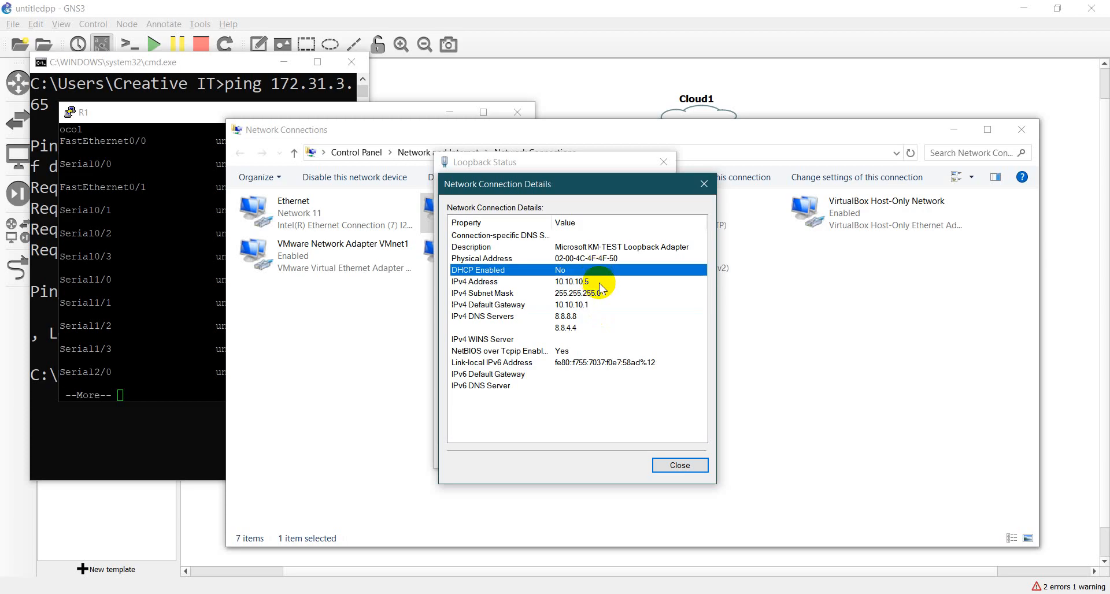
pyautogui.click(600, 282)
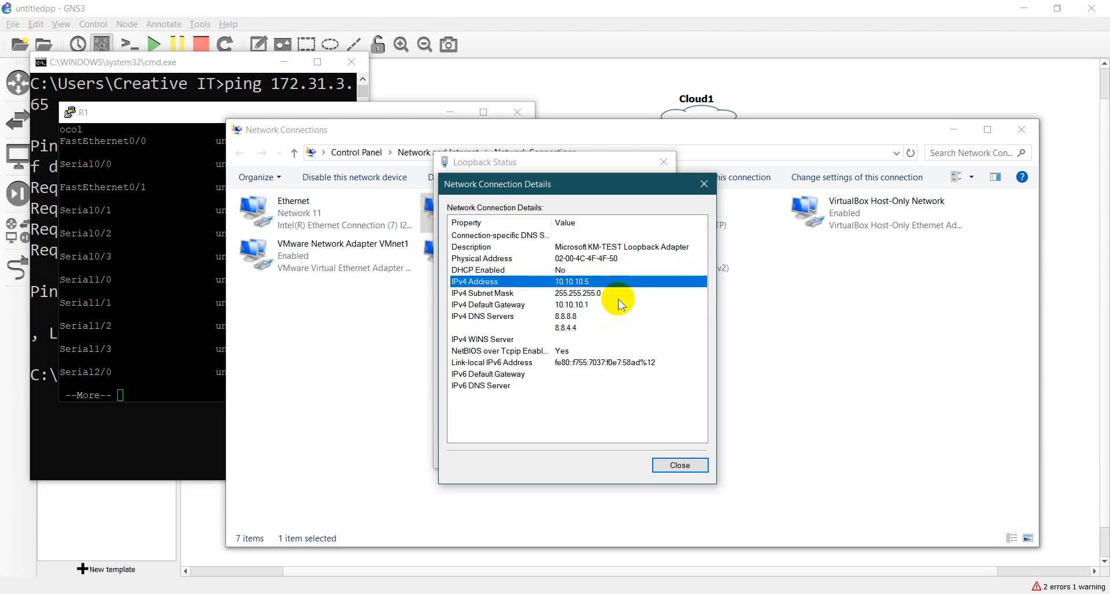
# - Minimize GNS3, quit the listing in R1's console, and enter FastEthernet0/0 configuration with conf t and int f0/0
pyautogui.click(162, 409)
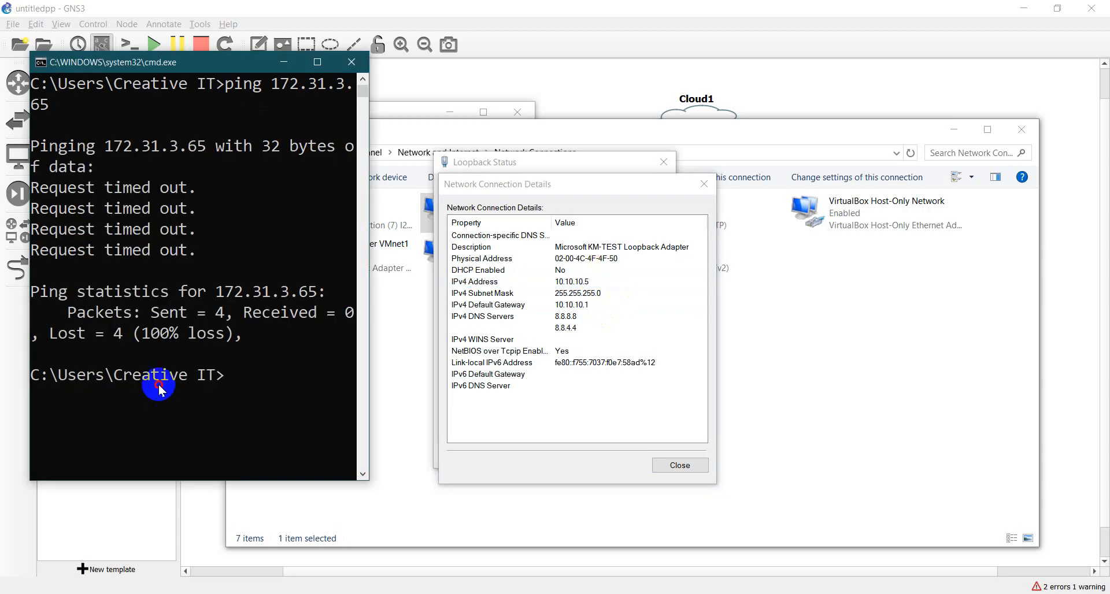
pyautogui.click(158, 383)
pyautogui.click(720, 593)
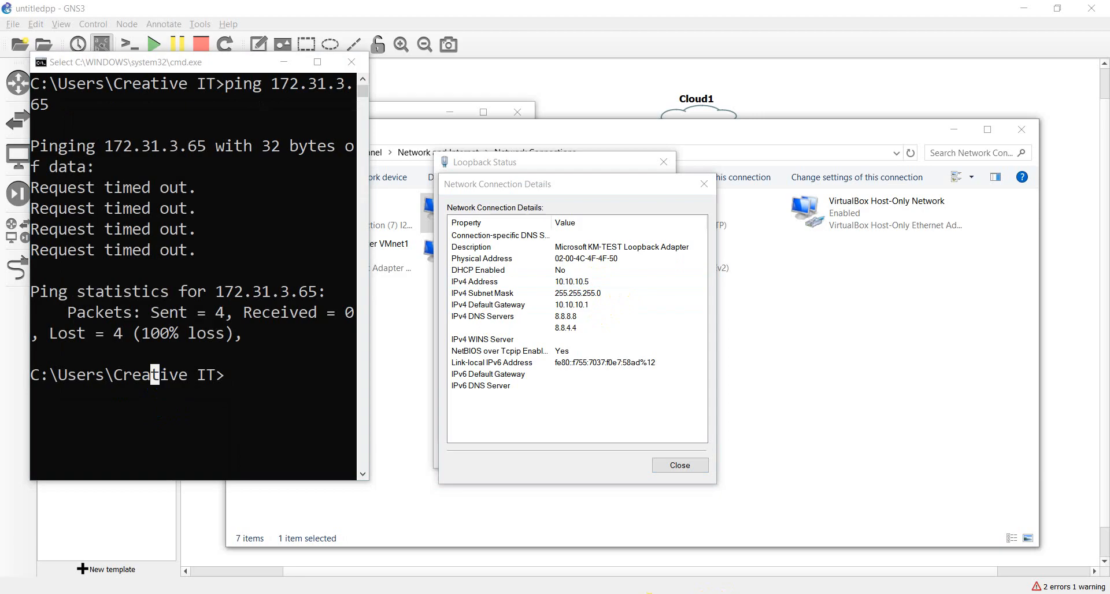
pyautogui.click(1036, 7)
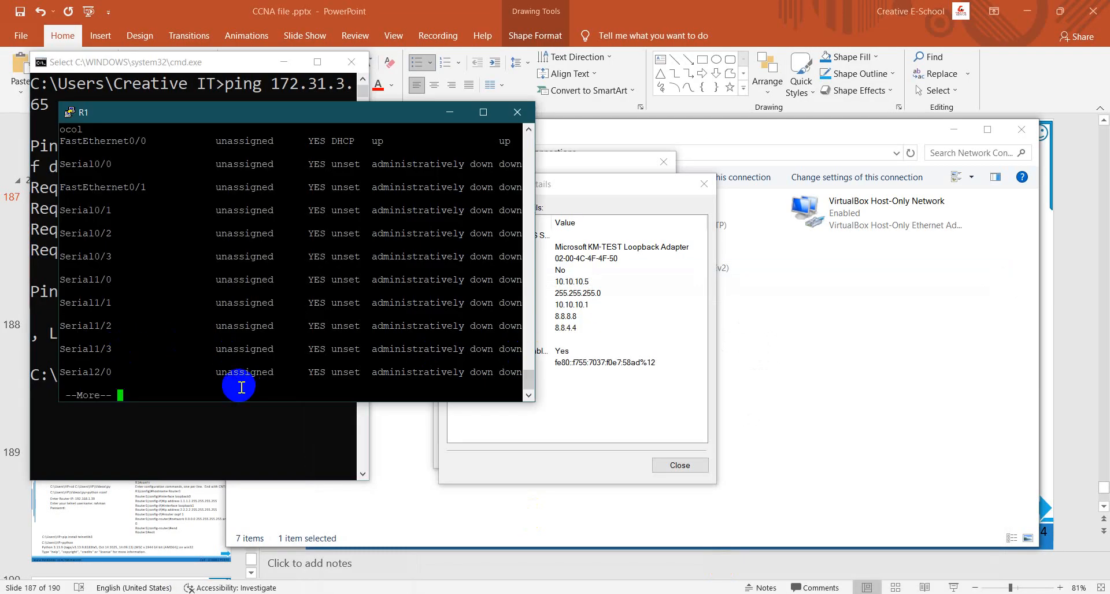
pyautogui.write('qconf t')
pyautogui.press('Return')
pyautogui.write('in')
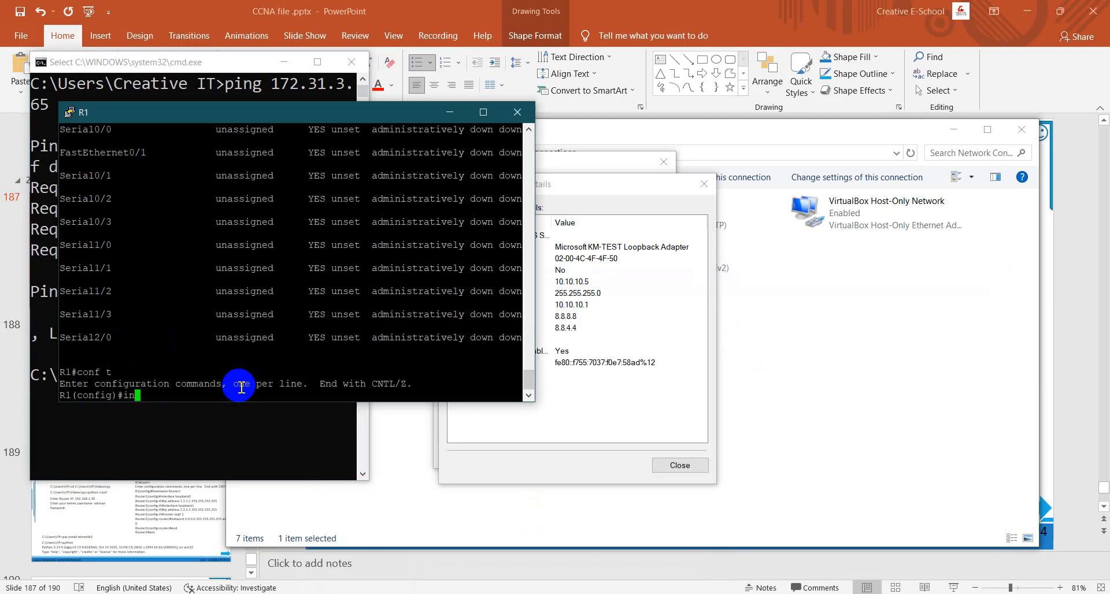
pyautogui.write('t f0/0')
pyautogui.press('Return')
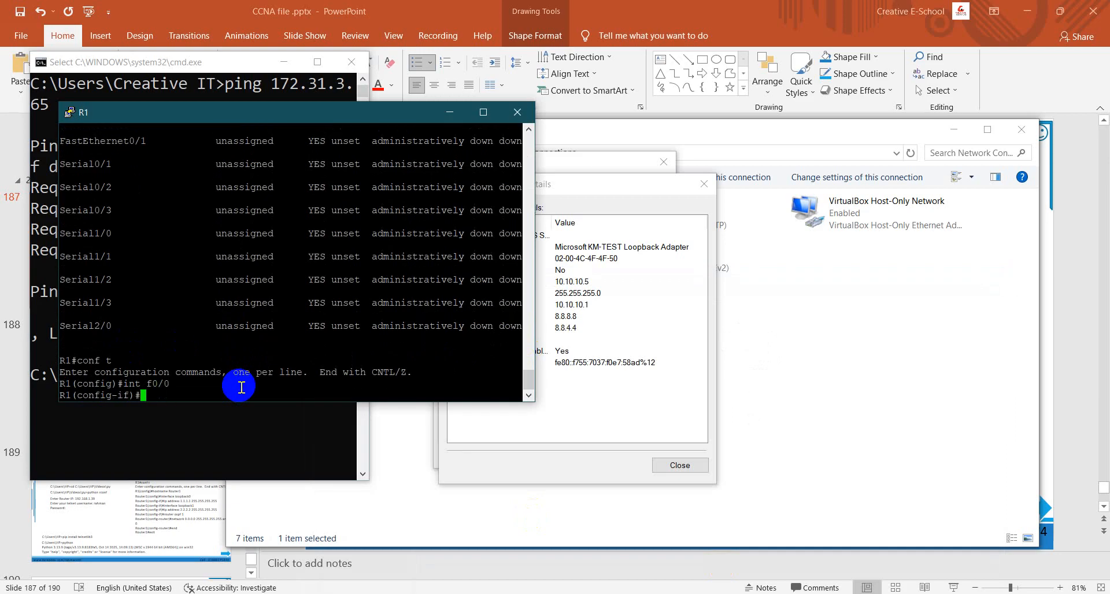
# - Remove DHCP addressing from FastEthernet0/0 with no ip add dh and assign it 10.10.10.50 with mask 255.255.255.0
pyautogui.write('no ip add dh')
pyautogui.press('Return')
pyautogui.write('ip add ')
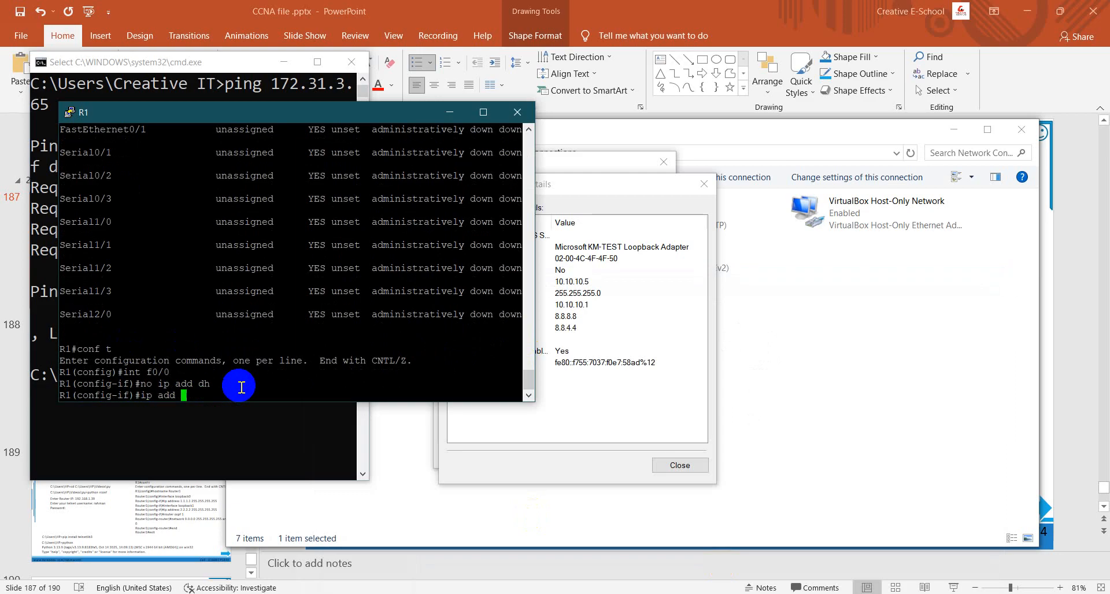
pyautogui.write('10.10.10.50 255.255.255.0')
pyautogui.press('Return')
# - Enable FastEthernet0/0 with no sh and exit to privileged mode with end
pyautogui.write('no sh')
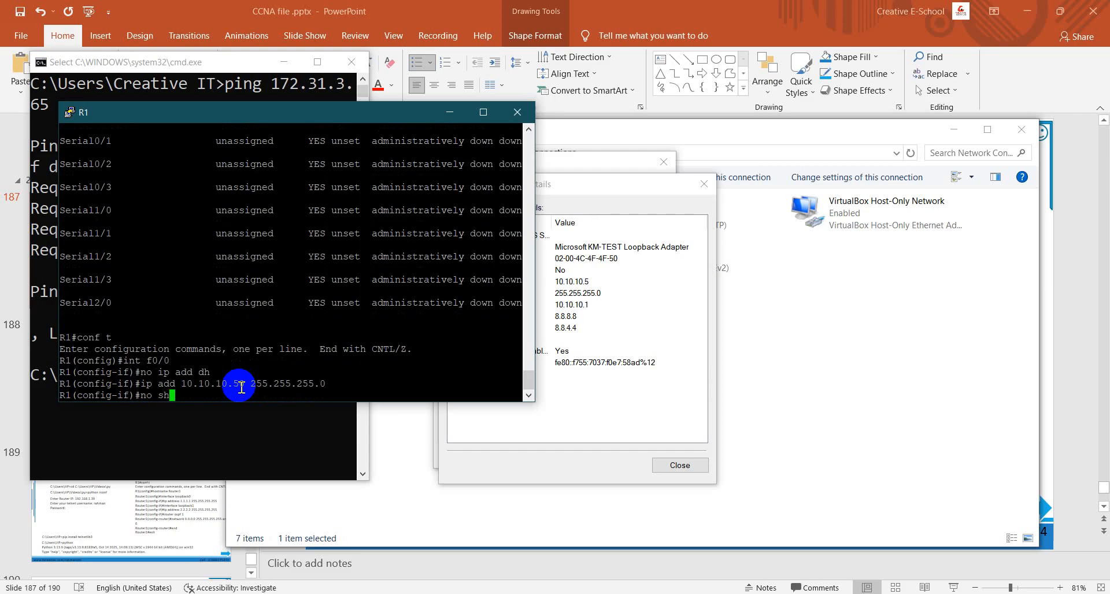
pyautogui.press('Return')
pyautogui.press('Return')
pyautogui.write('end')
pyautogui.press('Return')
# - Ping the Loopback adapter's address 10.10.10.5 and its gateway 10.10.10.1 from R1
pyautogui.write('ping ')
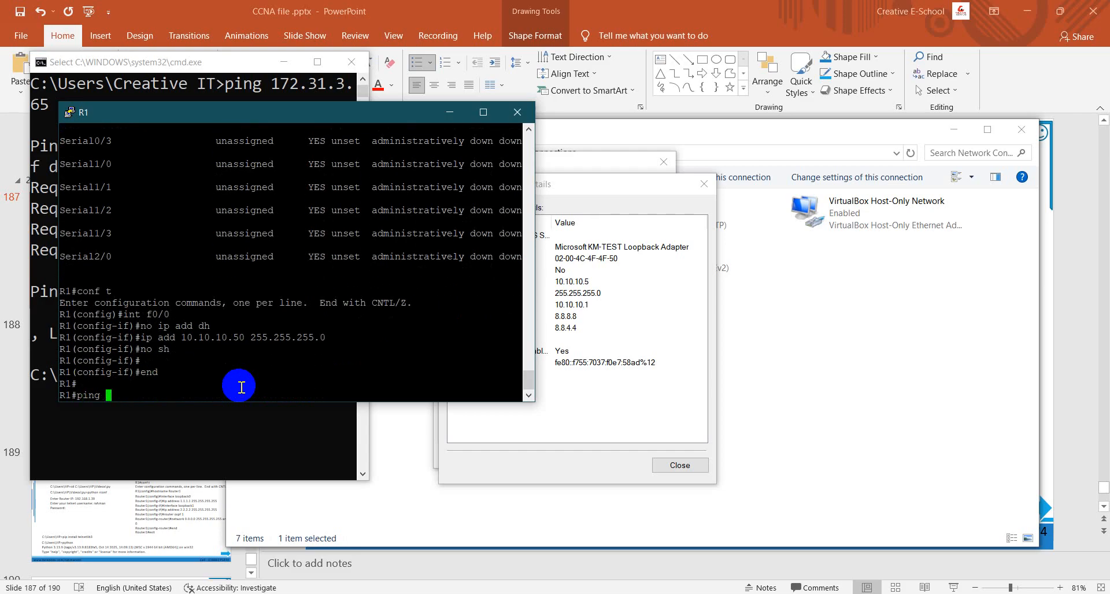
pyautogui.write('10.10.10.')
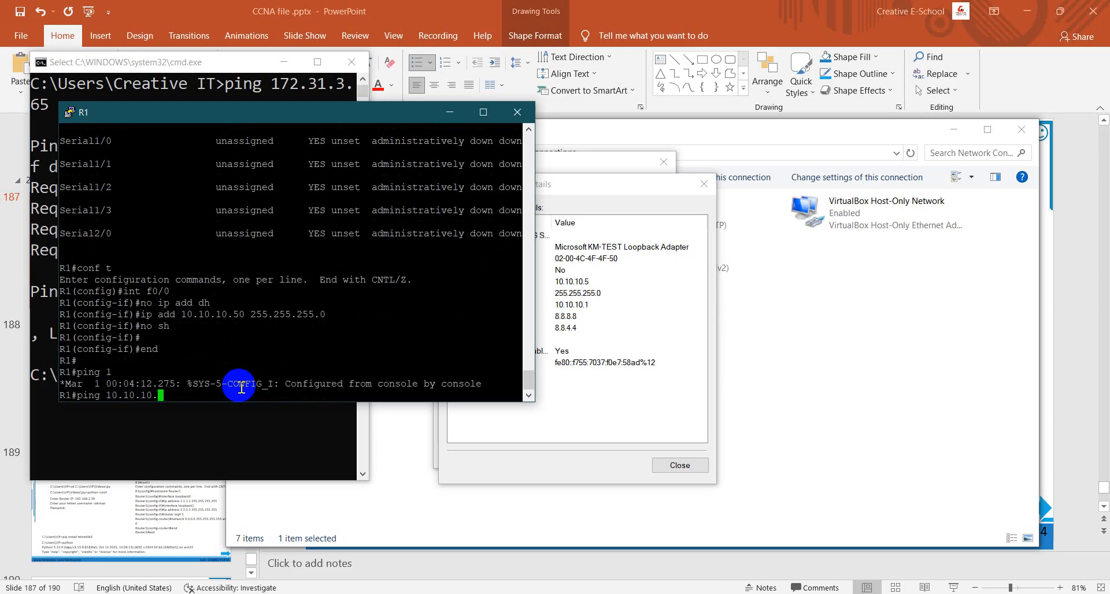
pyautogui.write('5')
pyautogui.press('Return')
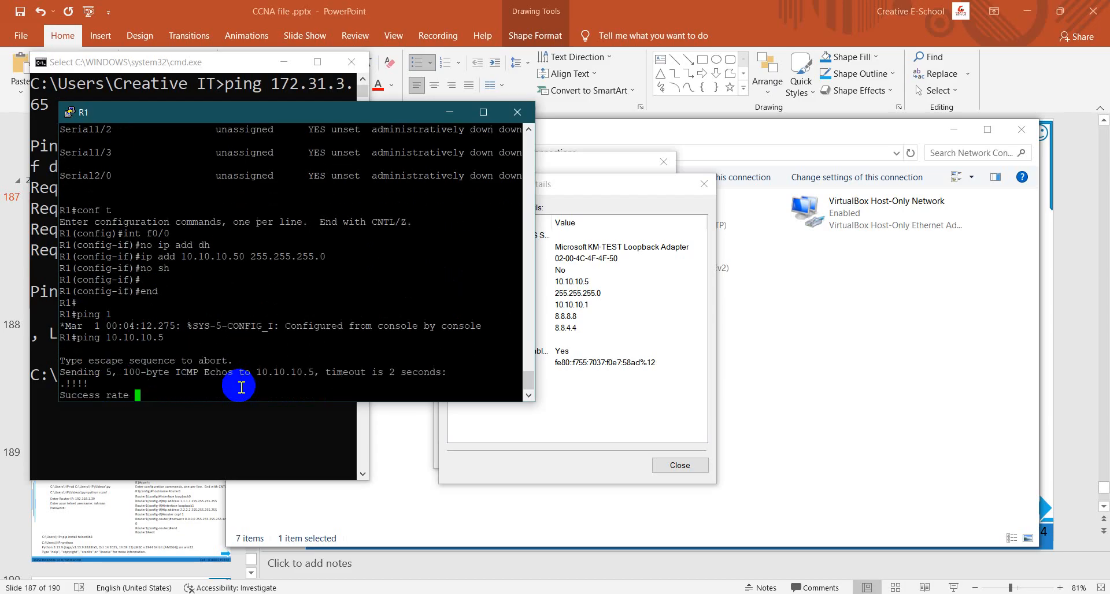
pyautogui.press('Up')
pyautogui.press('BackSpace')
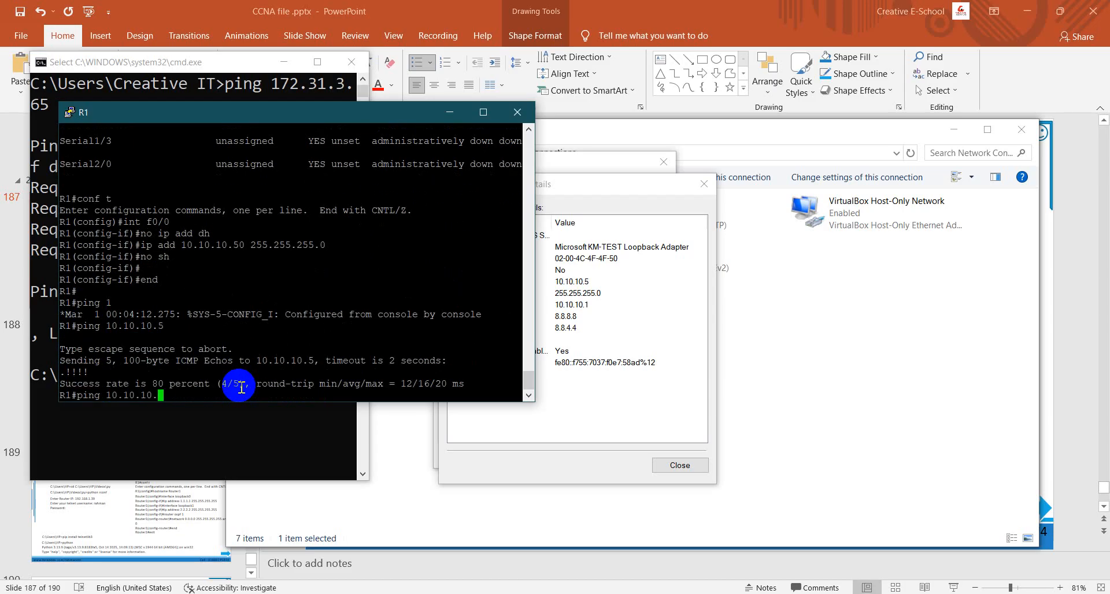
pyautogui.write('1')
pyautogui.press('Return')
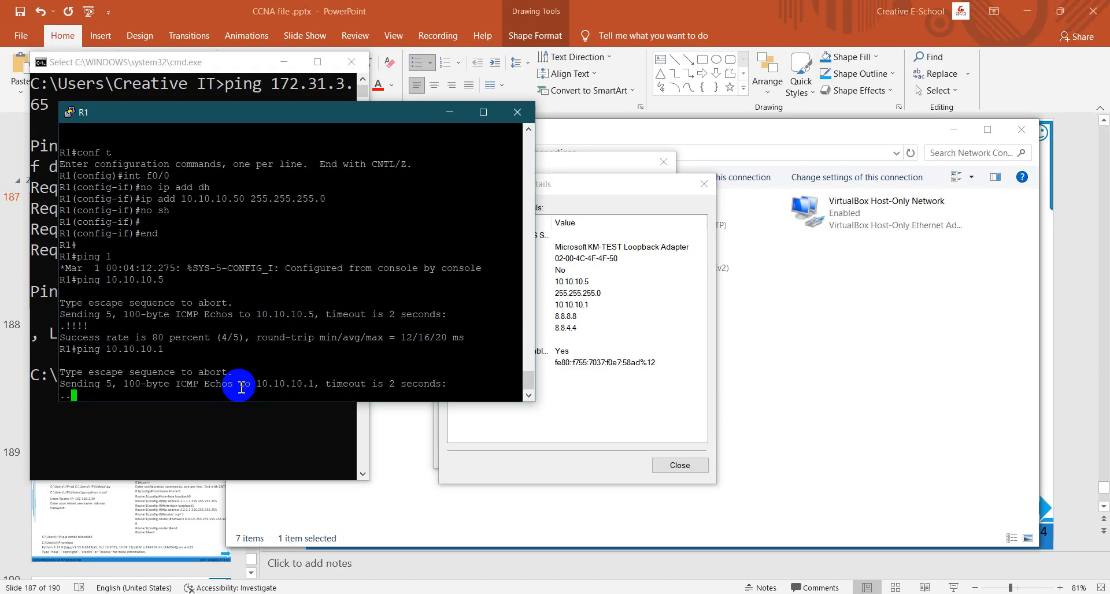
# - Switch to the Windows Command Prompt, ping R1 at 10.10.10.50, and widen the window to read the replies
pyautogui.click(715, 593)
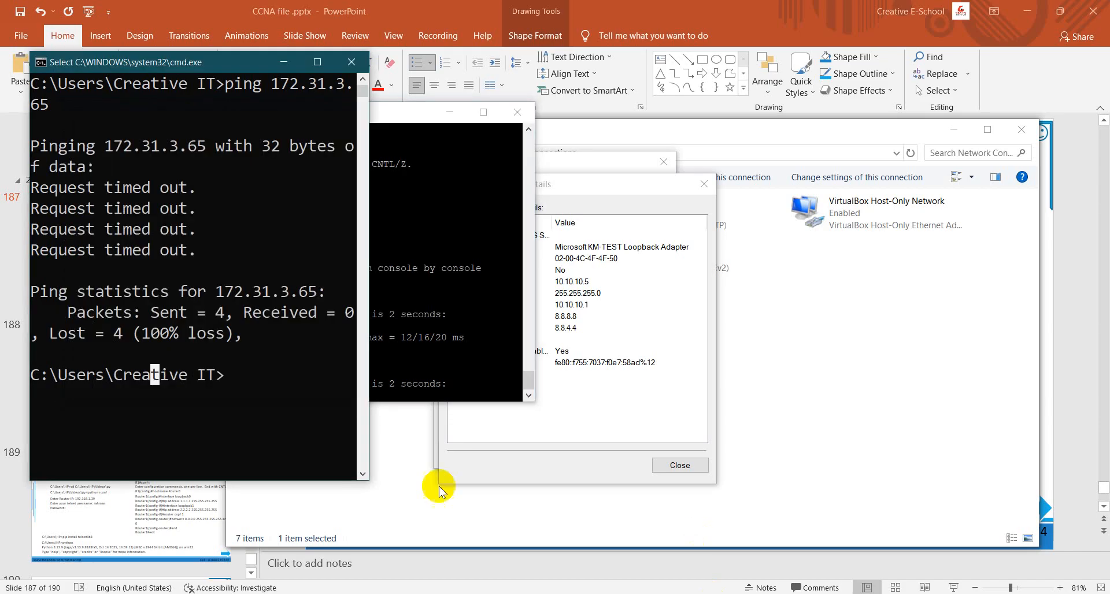
pyautogui.click(242, 408)
pyautogui.write('pin')
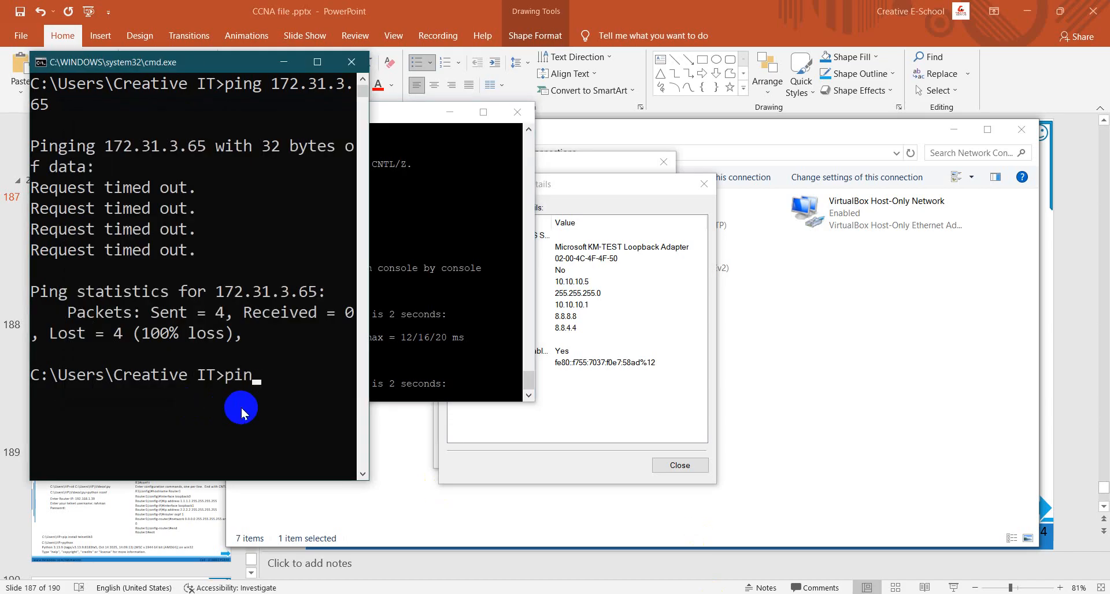
pyautogui.write('g 10.10.10')
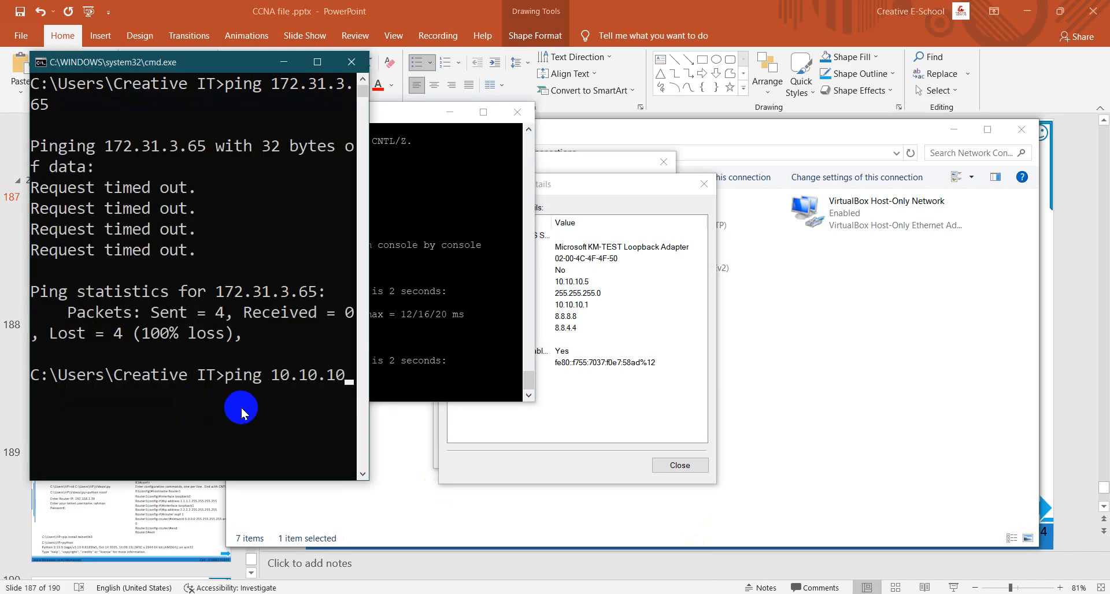
pyautogui.write('.50')
pyautogui.press('Return')
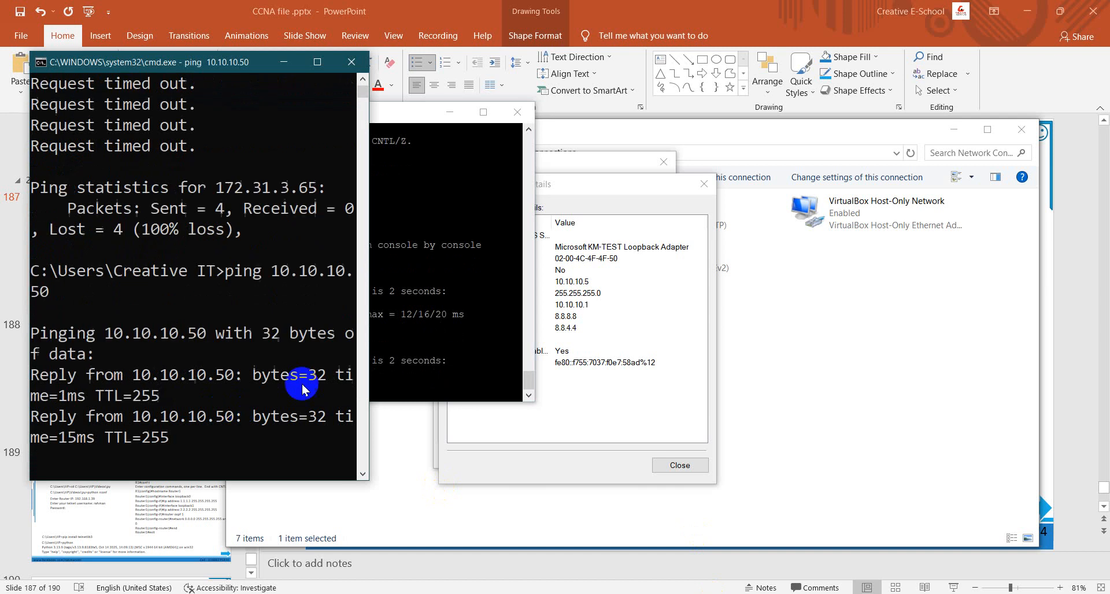
pyautogui.moveTo(370, 347); pyautogui.dragTo(768, 354)
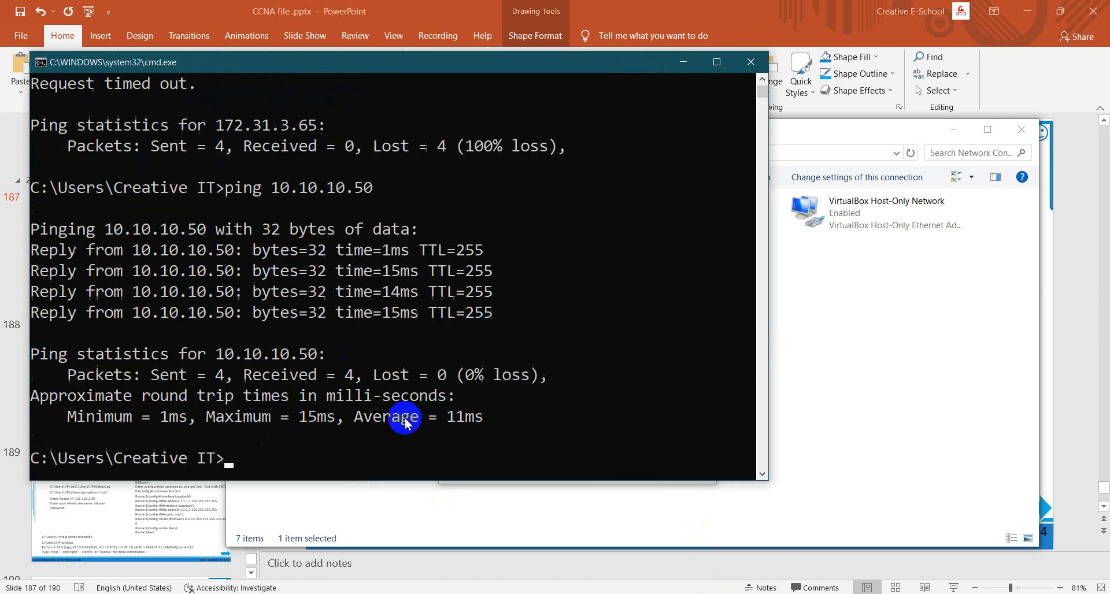